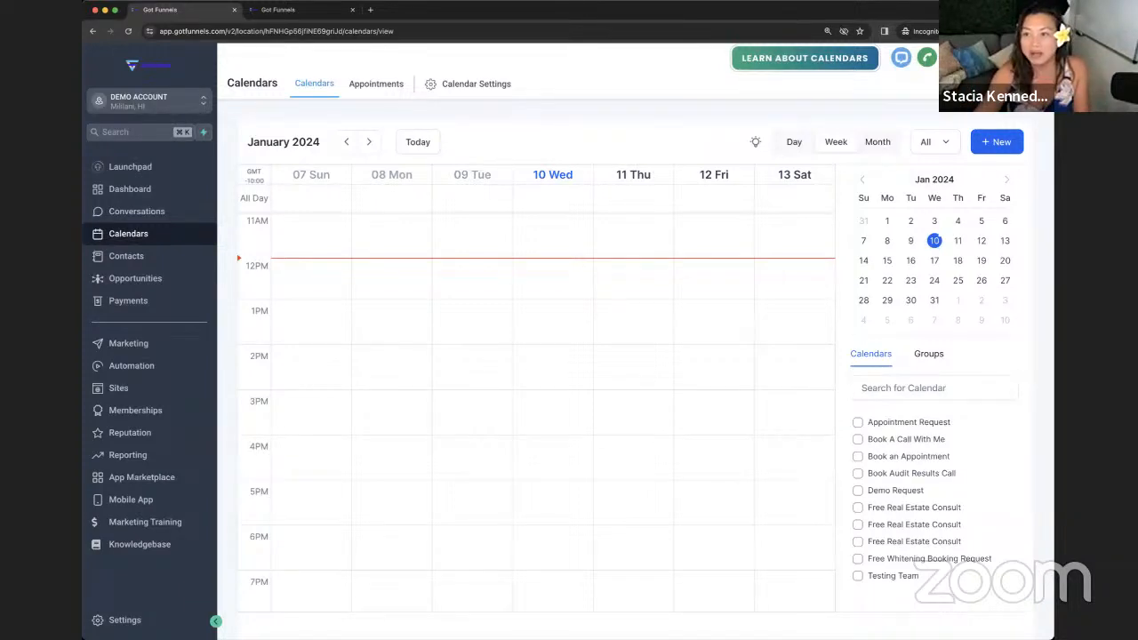
- Drag across a calendar time span to try booking an appointment, then discard the form
{"action": "scroll", "coordinate": [779, 360], "scroll_direction": "down", "scroll_amount": 1}
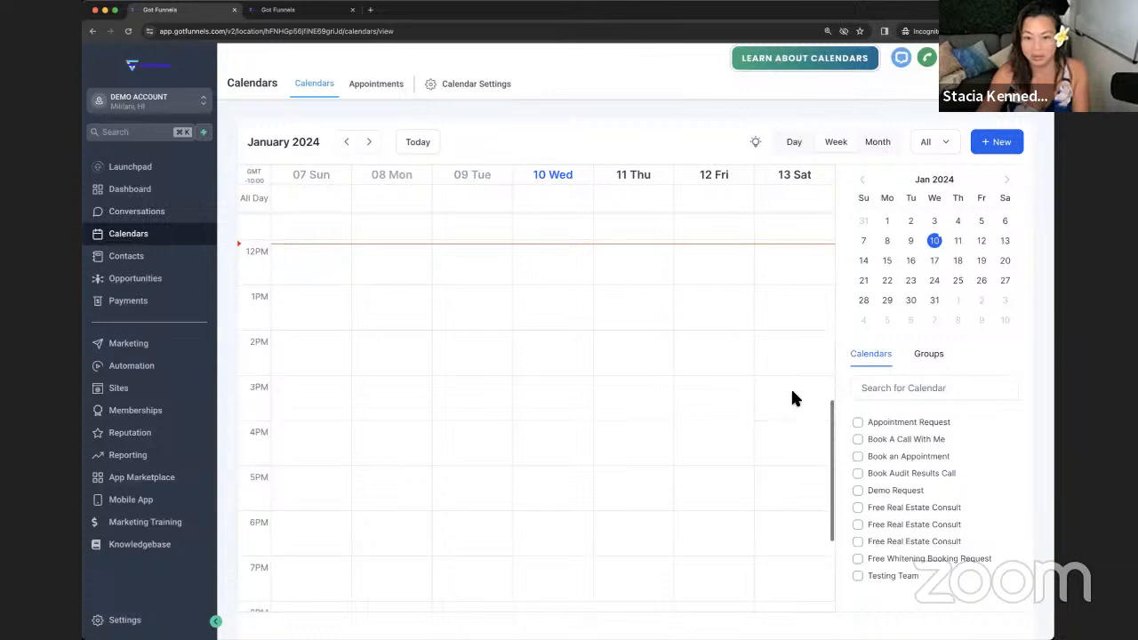
{"action": "left_click_drag", "start_coordinate": [826, 384], "coordinate": [832, 382]}
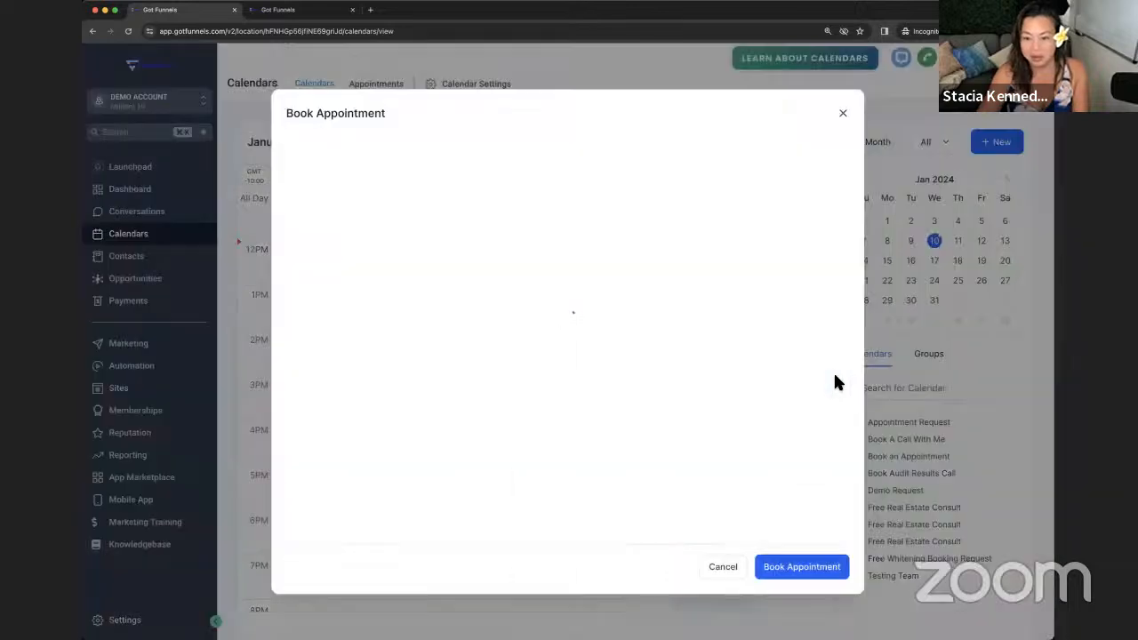
{"action": "left_click", "coordinate": [844, 115]}
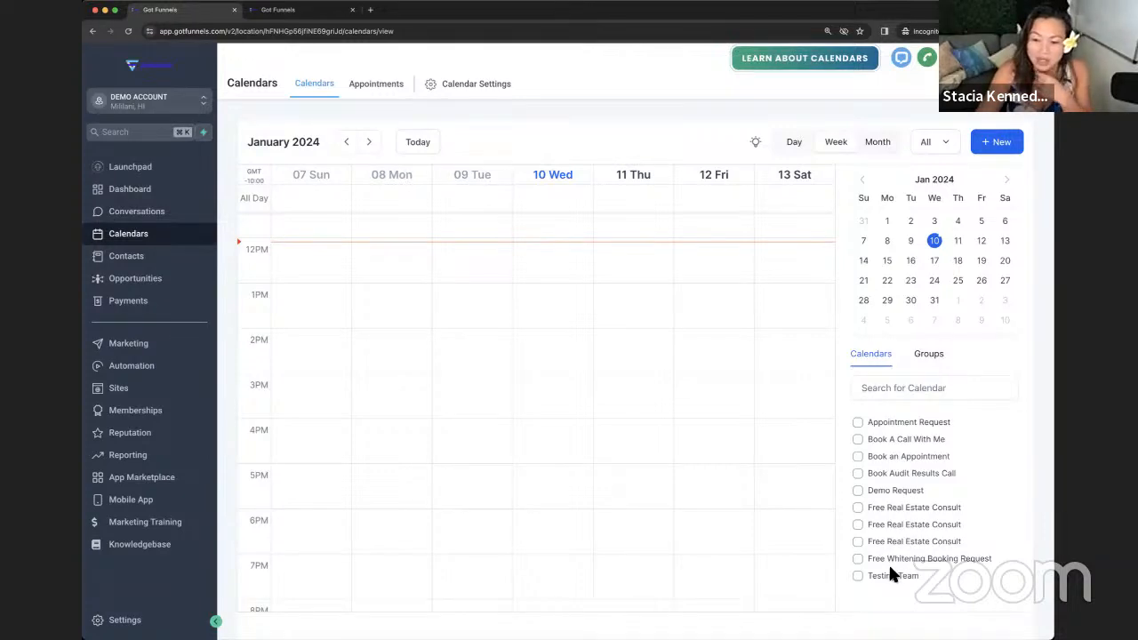
- Show and then hide the Appointment Request and Book A Call With Me calendars, then view Appointments
{"action": "left_click", "coordinate": [858, 423]}
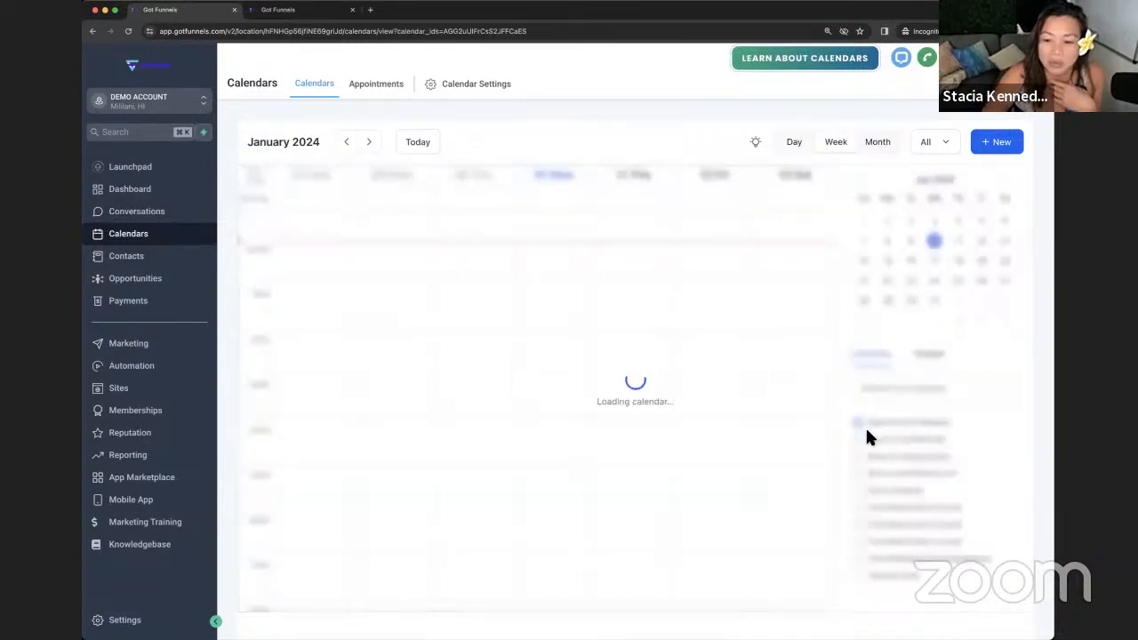
{"action": "left_click", "coordinate": [869, 437]}
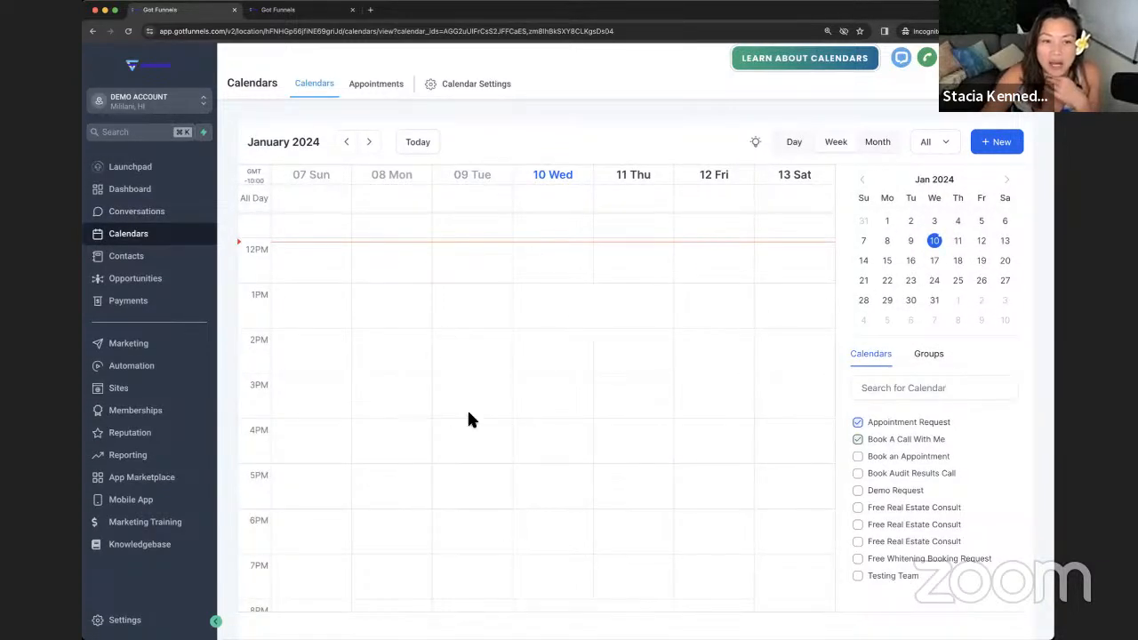
{"action": "left_click", "coordinate": [858, 439]}
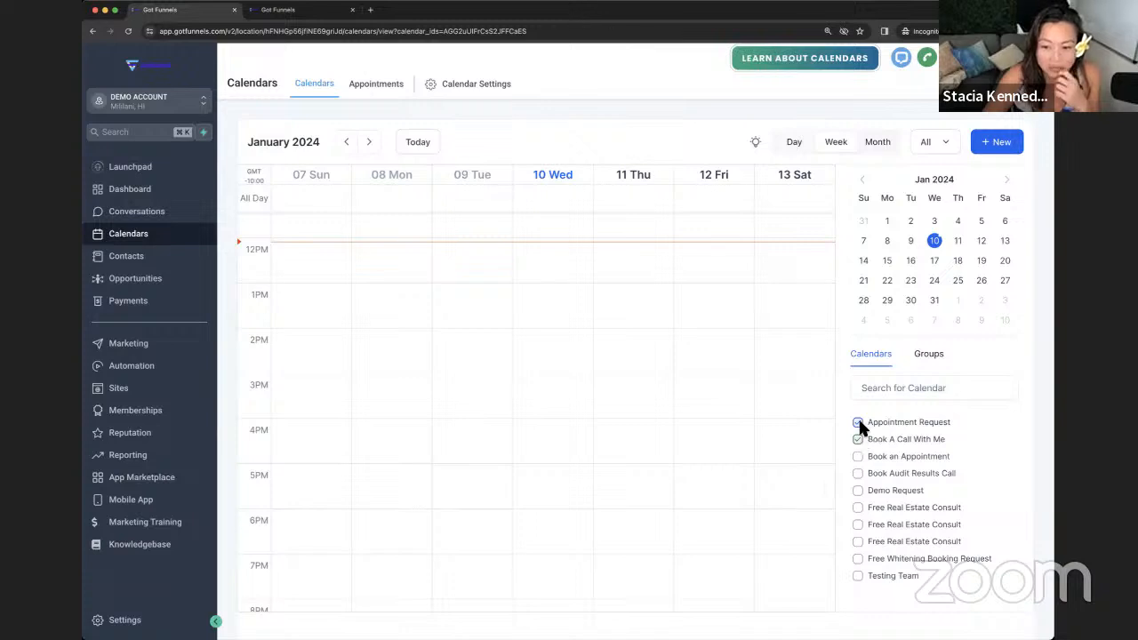
{"action": "left_click", "coordinate": [858, 422]}
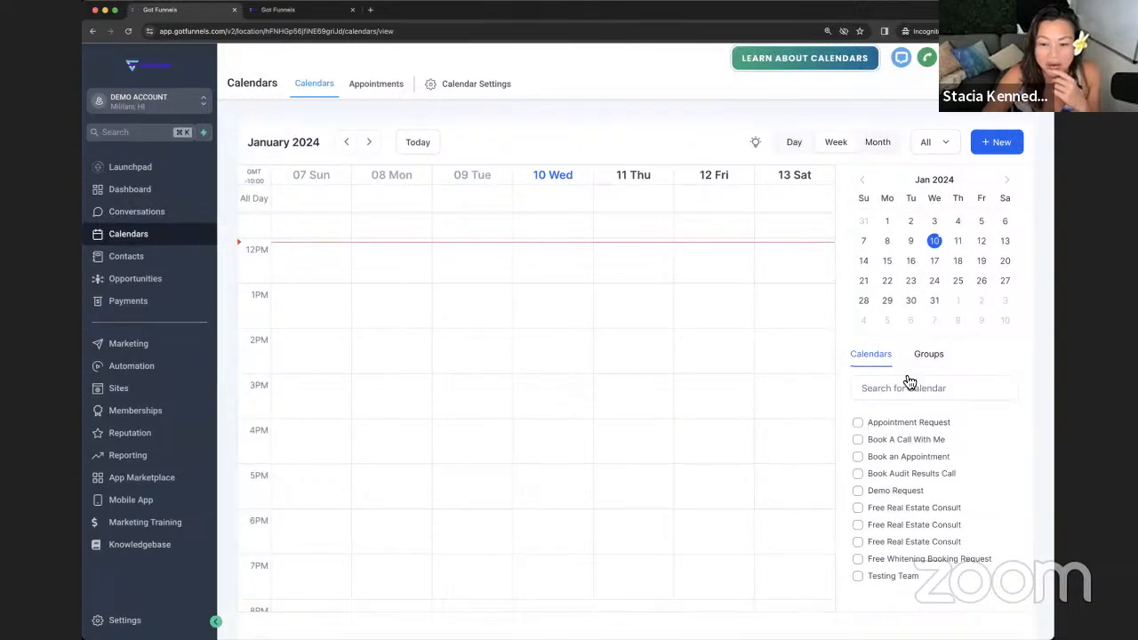
{"action": "left_click", "coordinate": [371, 90]}
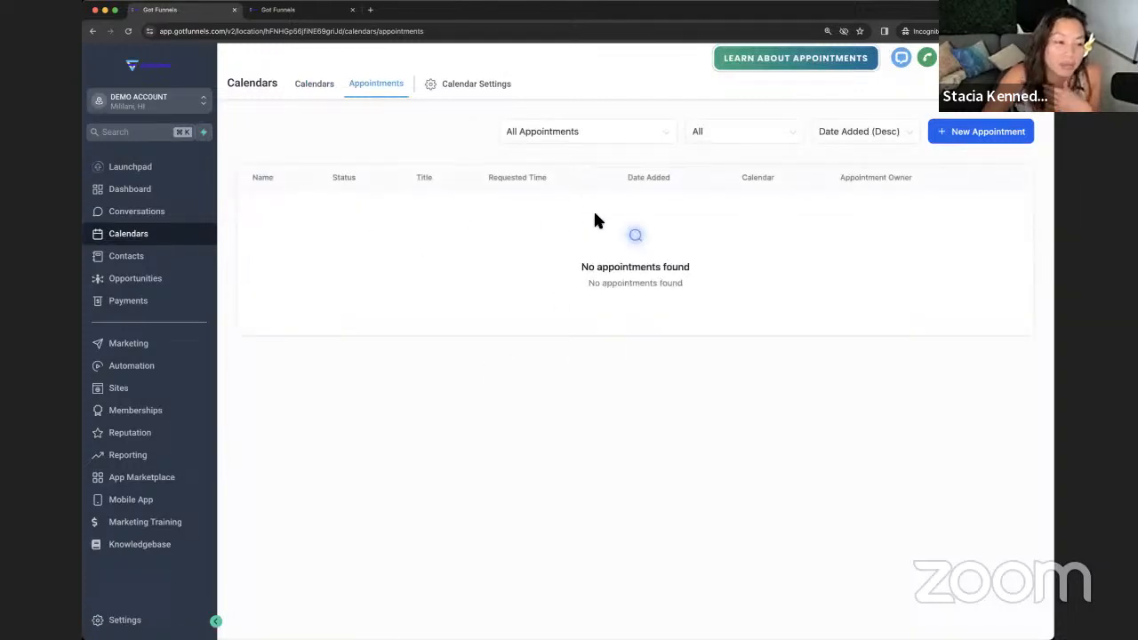
- Go to Calendar Settings and start creating a new calendar
{"action": "left_click", "coordinate": [493, 84]}
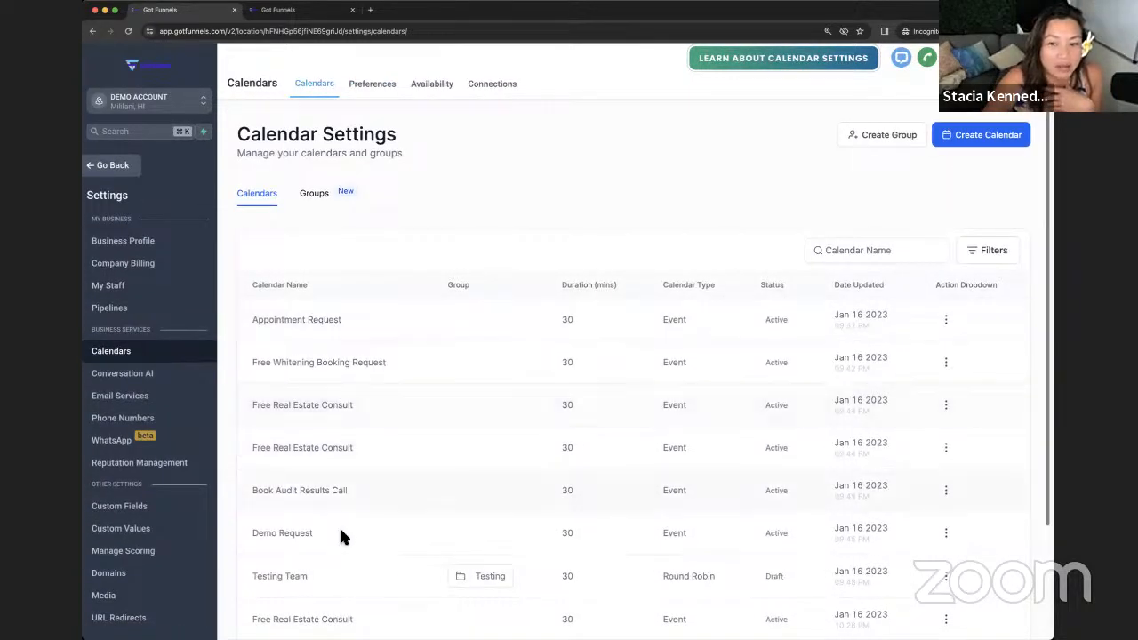
{"action": "left_click", "coordinate": [987, 135]}
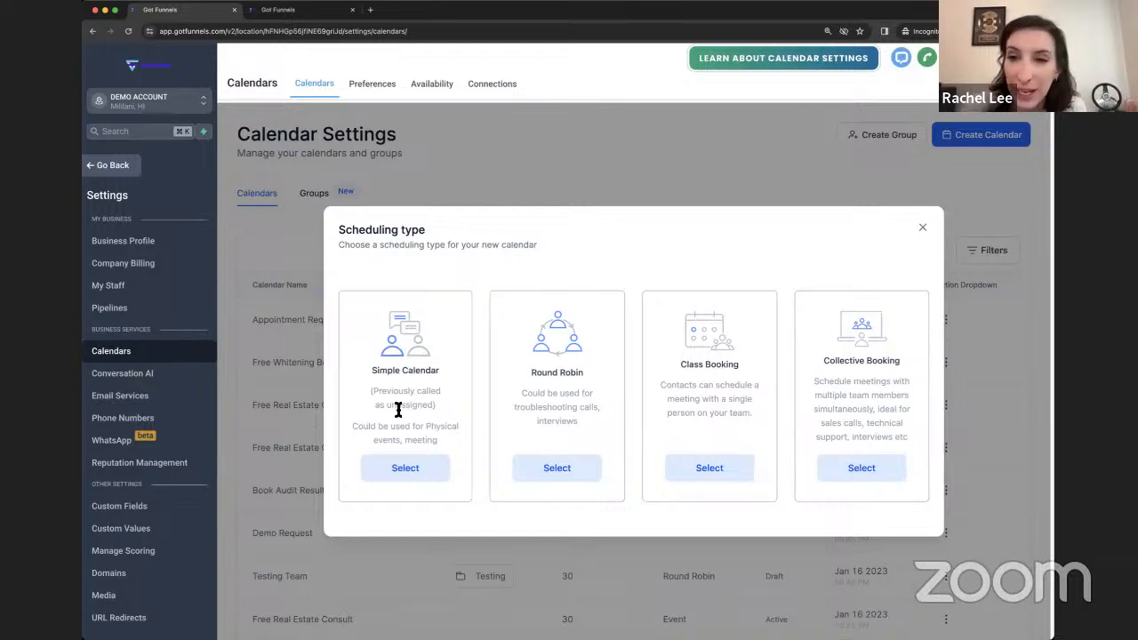
- Dismiss the scheduling type choices and cancel duplicating the Free Whitening Booking Request calendar
{"action": "left_click", "coordinate": [925, 232]}
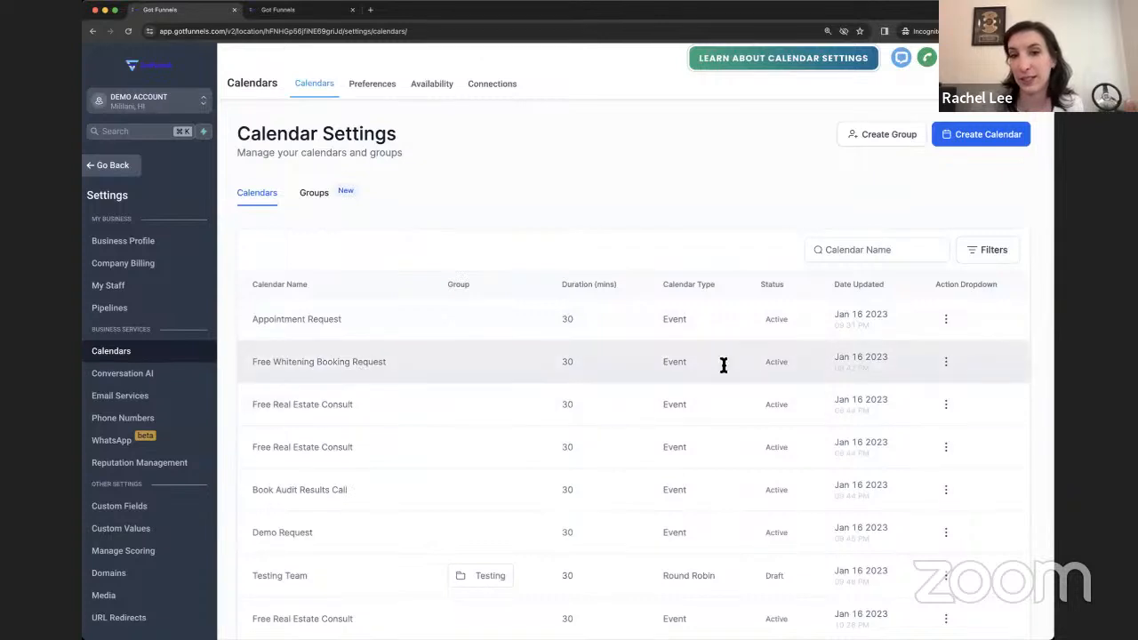
{"action": "left_click", "coordinate": [946, 361]}
{"action": "scroll", "coordinate": [940, 391], "scroll_direction": "down", "scroll_amount": 1}
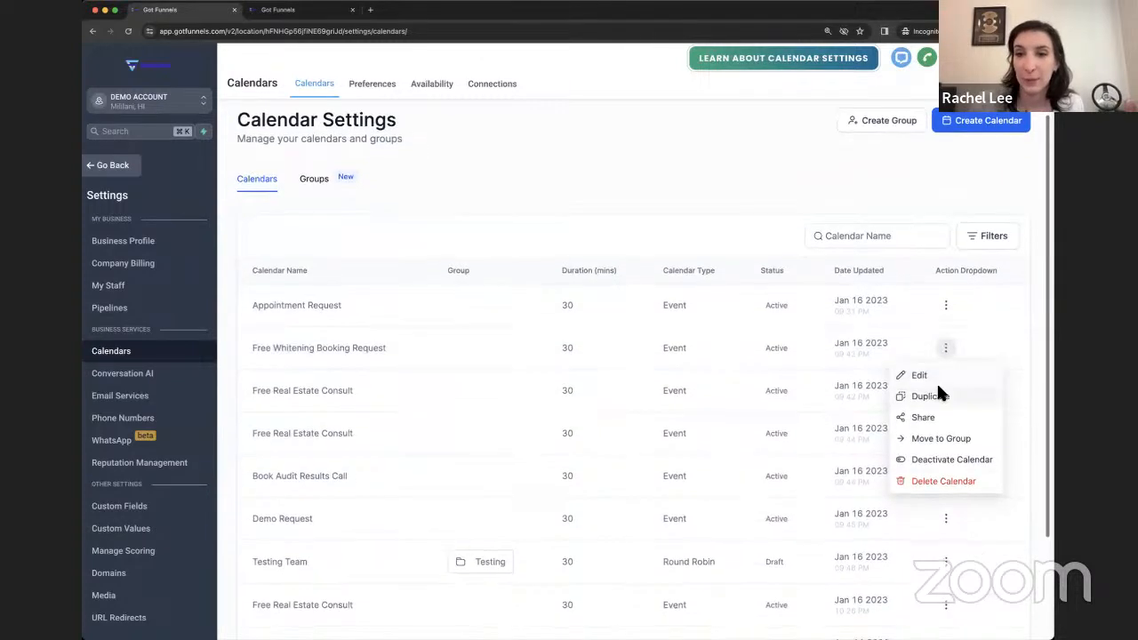
{"action": "left_click", "coordinate": [928, 395]}
{"action": "left_click", "coordinate": [785, 329]}
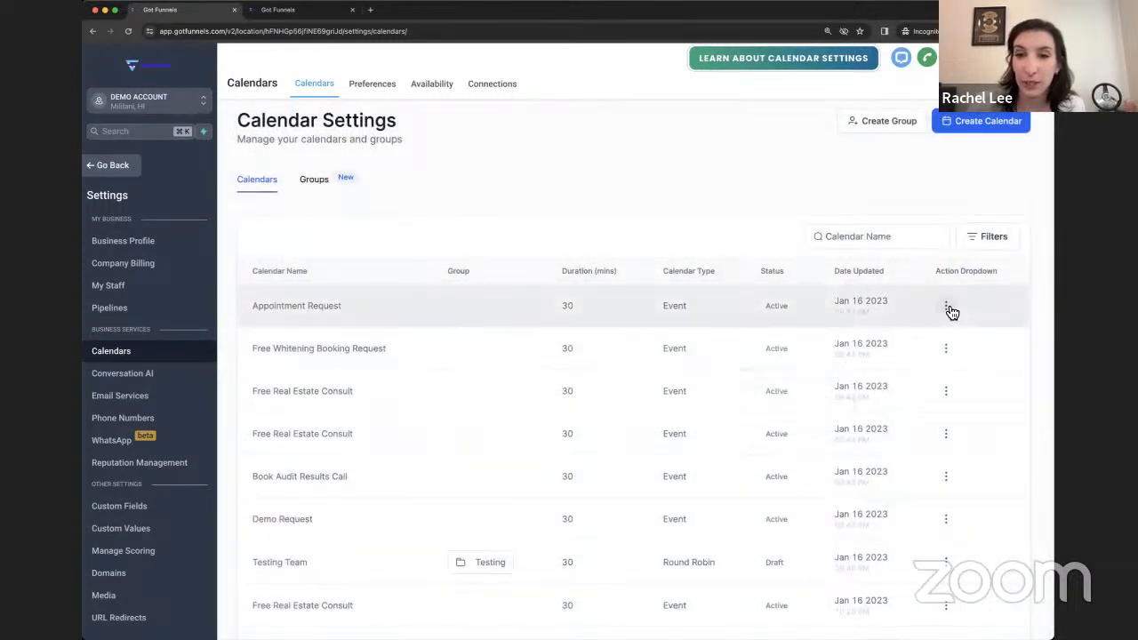
- Copy the Appointment Request calendar's scheduling link from its Share options
{"action": "left_click", "coordinate": [948, 307]}
{"action": "left_click", "coordinate": [930, 372]}
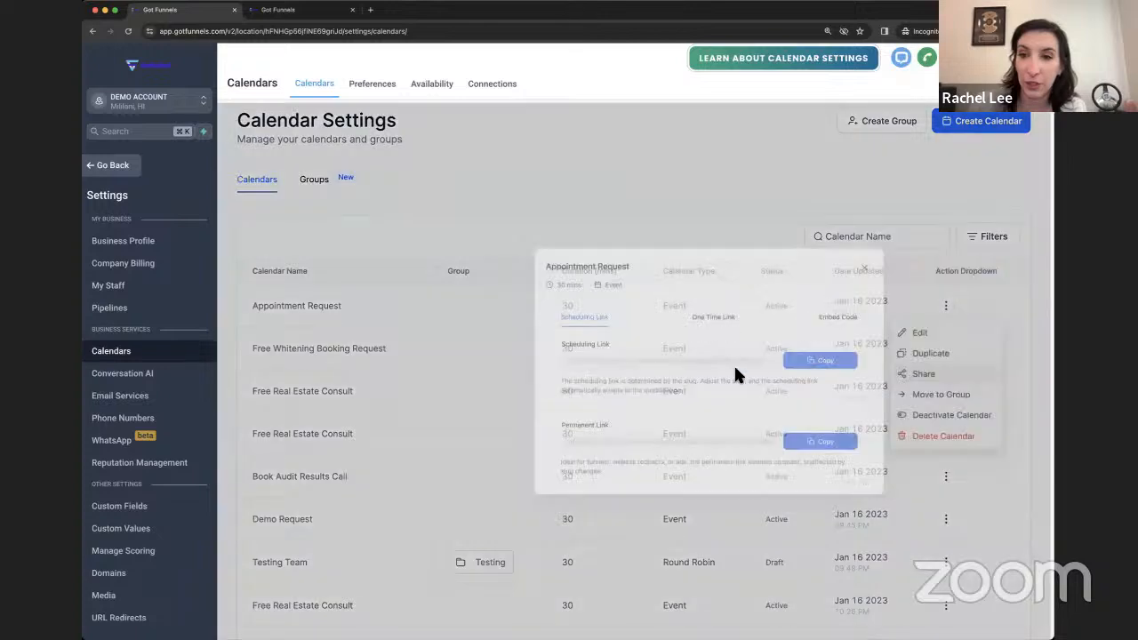
{"action": "left_click", "coordinate": [775, 359]}
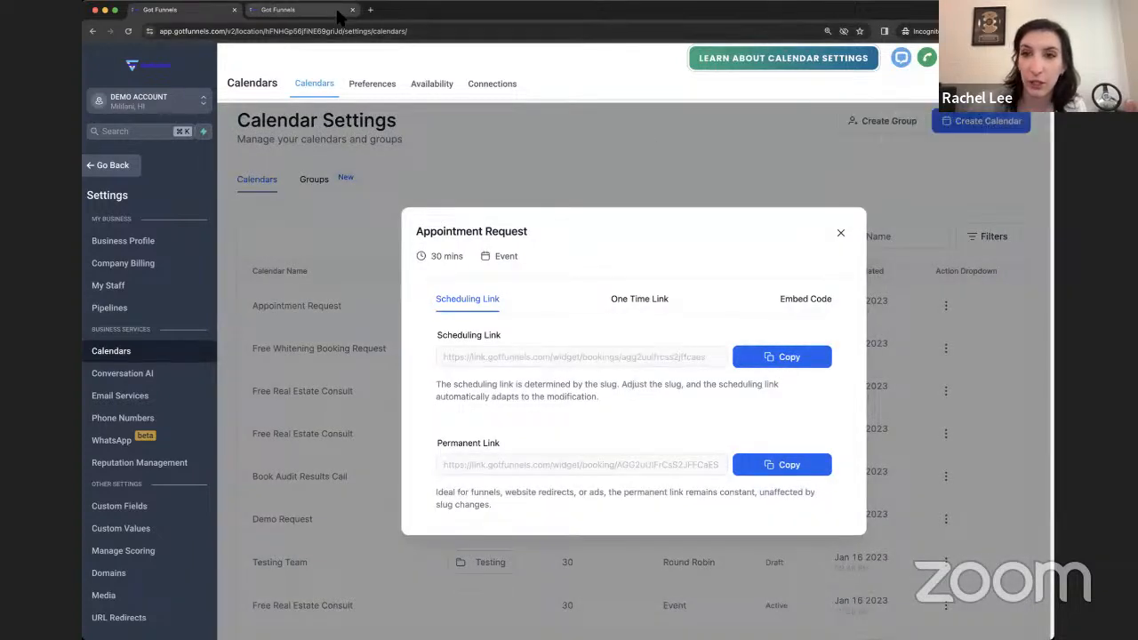
- Load the copied Appointment Request booking link in a new private tab
{"action": "left_click", "coordinate": [369, 10]}
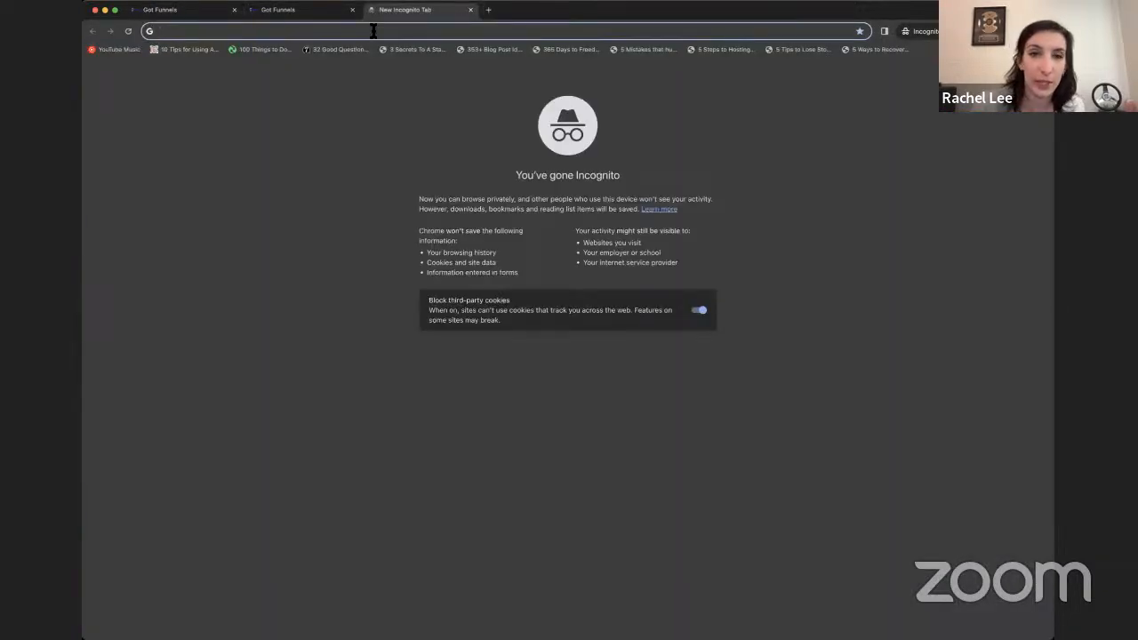
{"action": "key", "text": "super+v"}
{"action": "key", "text": "Return"}
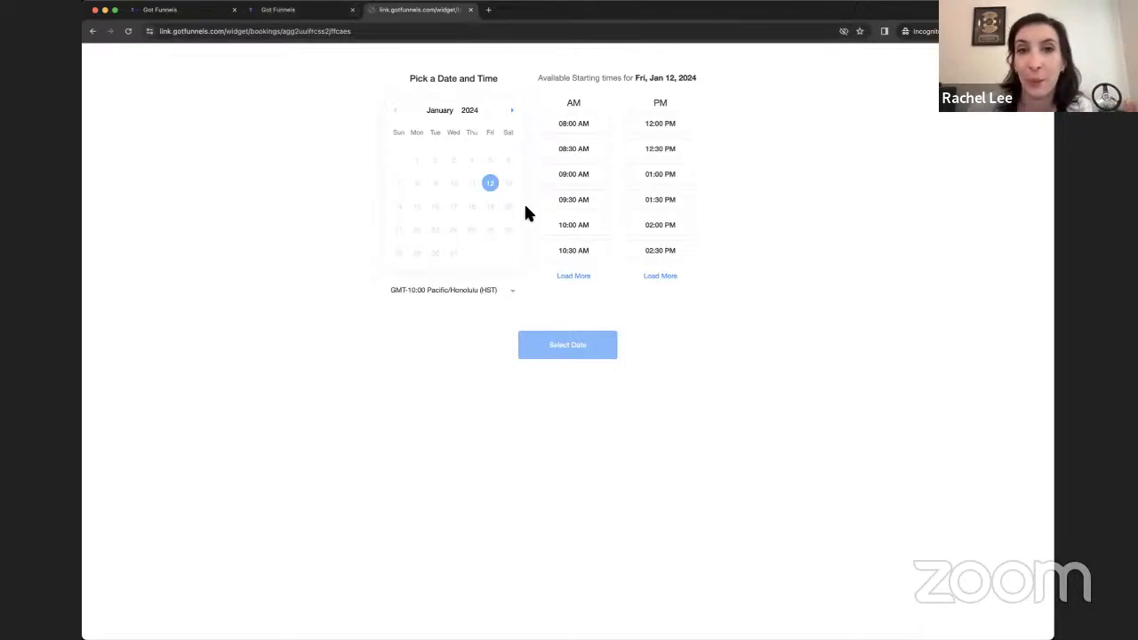
- Try the 09:30 AM, 10:30 AM and 02:00 PM slots in Honolulu time, then return to the funnel steps
{"action": "left_click", "coordinate": [586, 200]}
{"action": "left_click", "coordinate": [567, 252]}
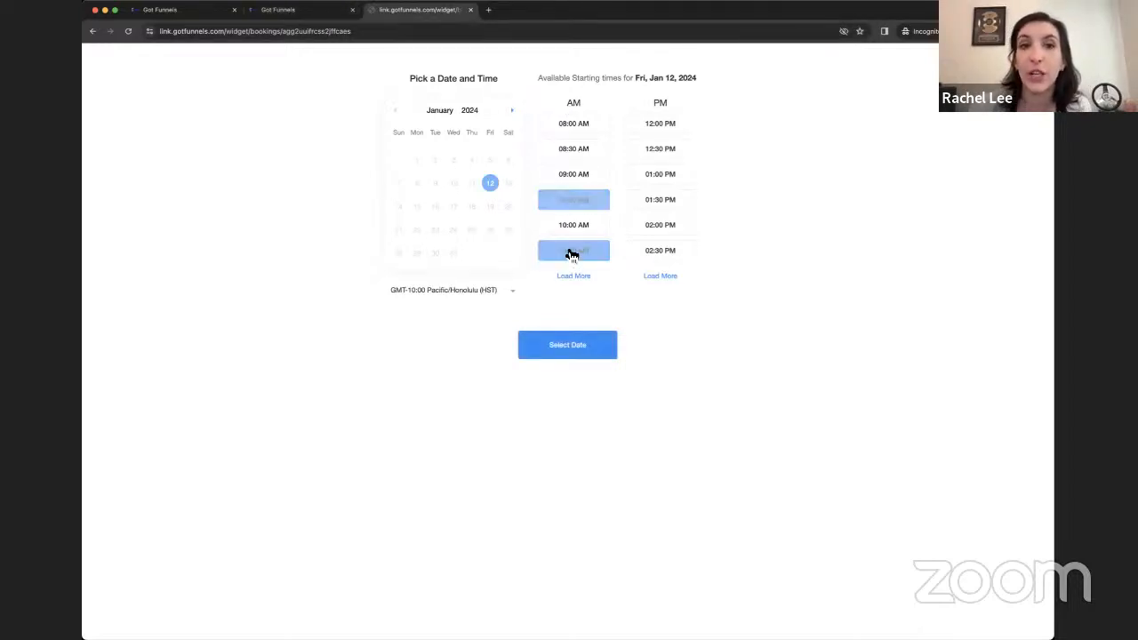
{"action": "left_click", "coordinate": [468, 290]}
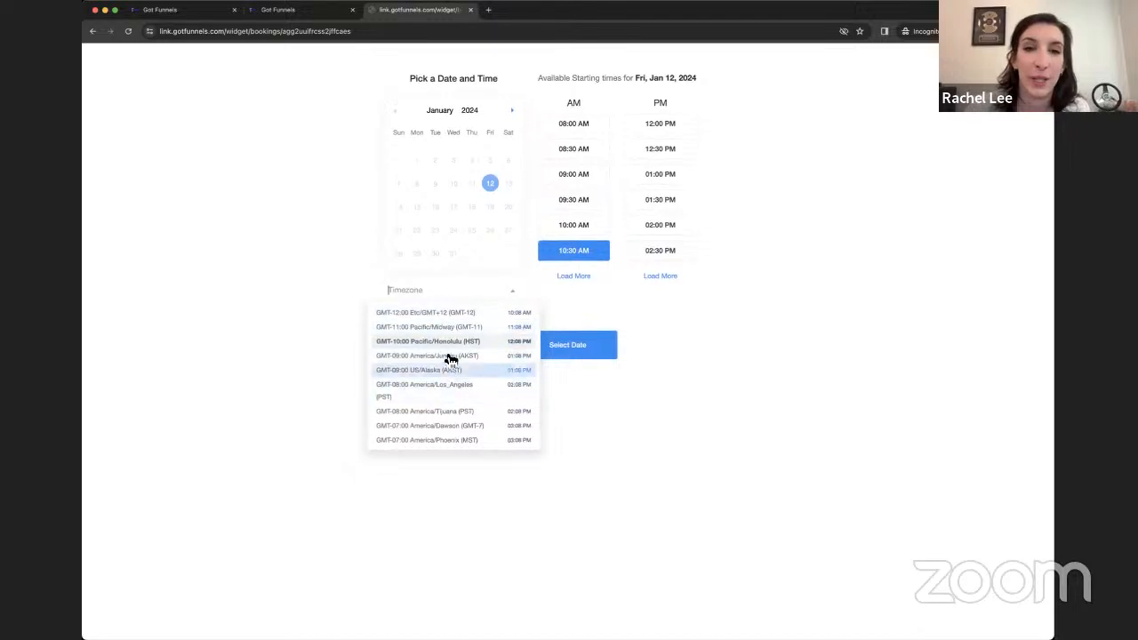
{"action": "left_click", "coordinate": [660, 223]}
{"action": "left_click", "coordinate": [659, 224]}
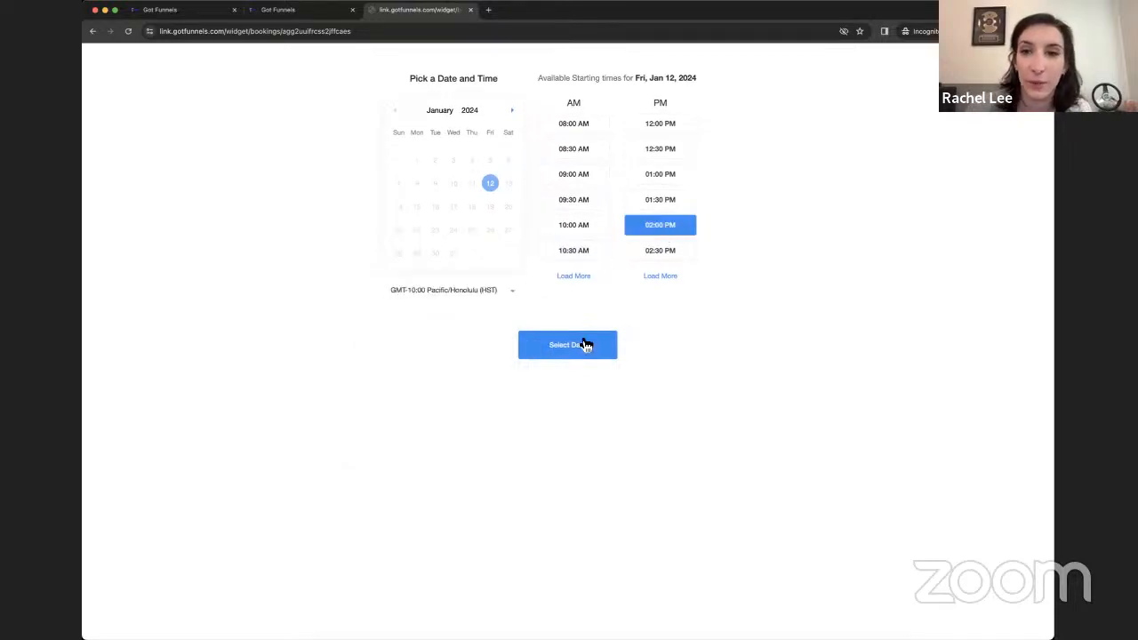
{"action": "left_click", "coordinate": [324, 11]}
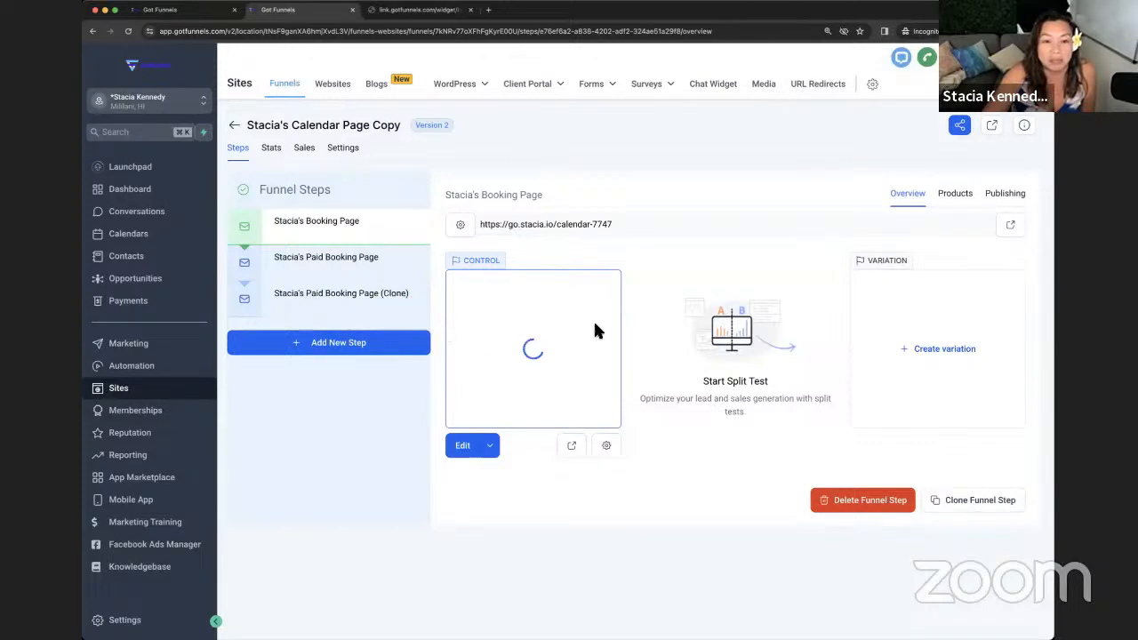
- Open the booking step's live page, pick Jan 12 at 11:30 AM, and review the booking form
{"action": "left_click", "coordinate": [1013, 227]}
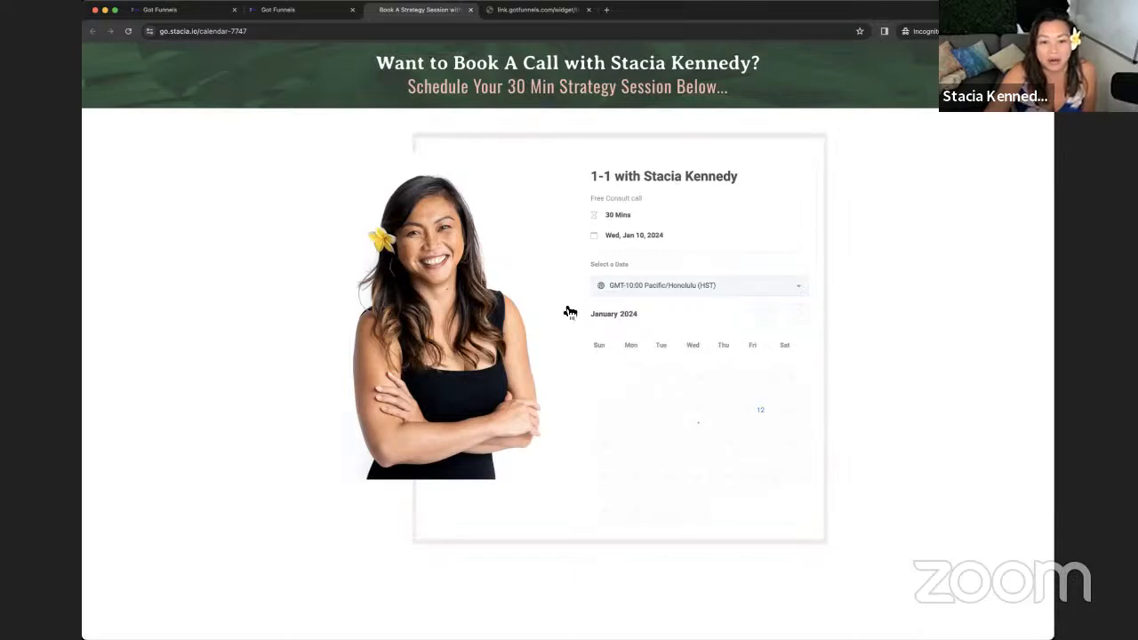
{"action": "left_click", "coordinate": [761, 424]}
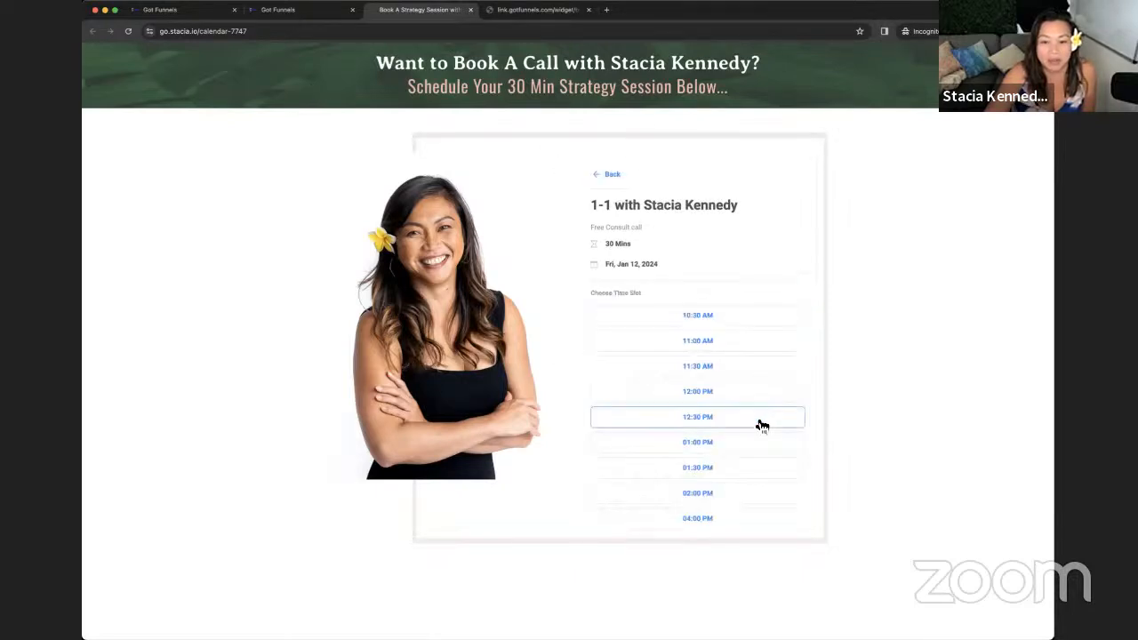
{"action": "left_click", "coordinate": [713, 373]}
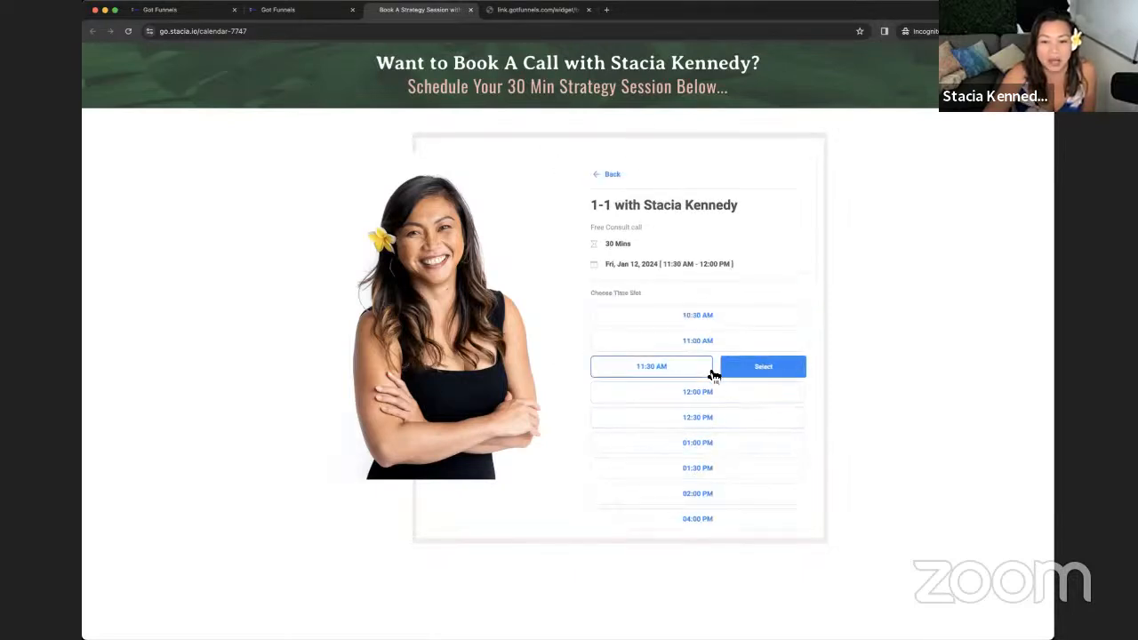
{"action": "left_click", "coordinate": [771, 370]}
{"action": "scroll", "coordinate": [680, 331], "scroll_direction": "down", "scroll_amount": 1}
{"action": "scroll", "coordinate": [680, 334], "scroll_direction": "down", "scroll_amount": 3}
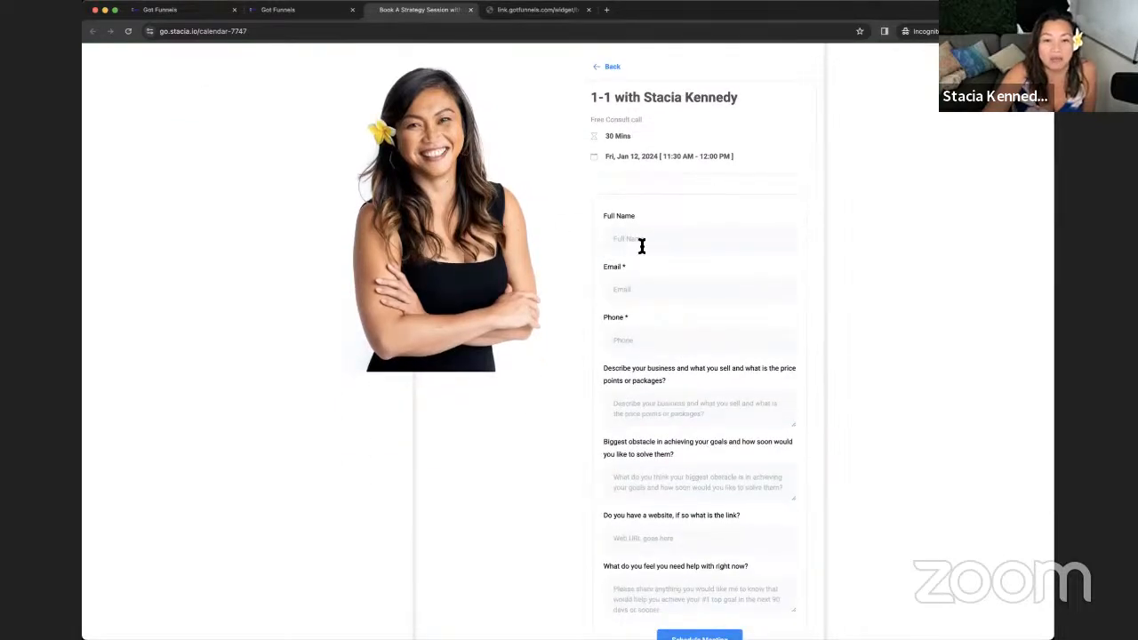
{"action": "scroll", "coordinate": [638, 413], "scroll_direction": "down", "scroll_amount": 2}
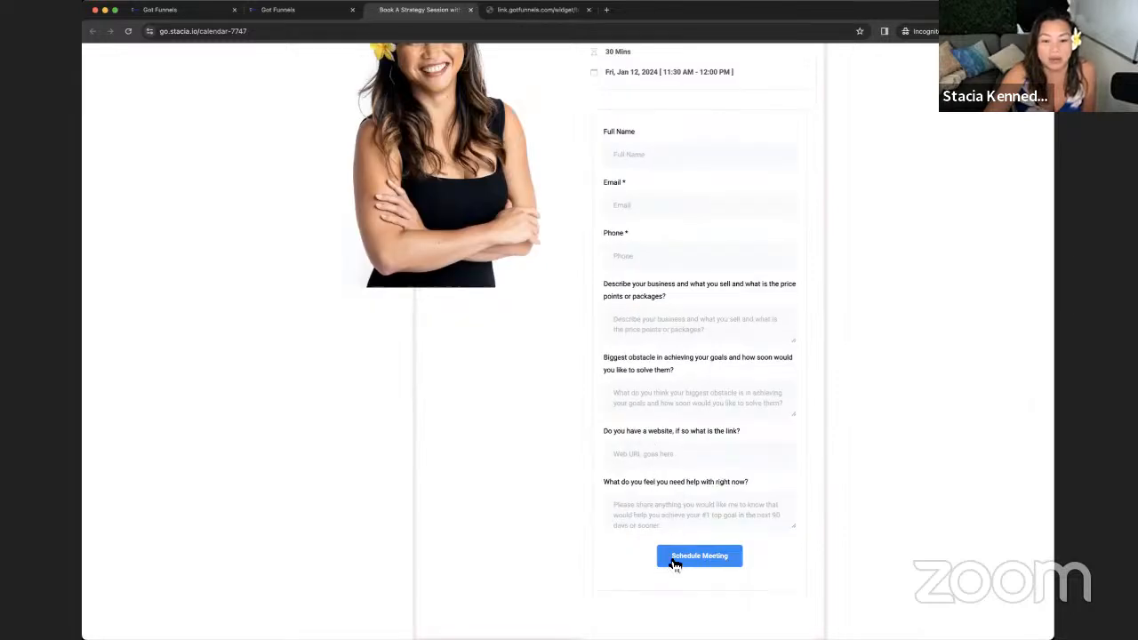
{"action": "scroll", "coordinate": [660, 542], "scroll_direction": "up", "scroll_amount": 5}
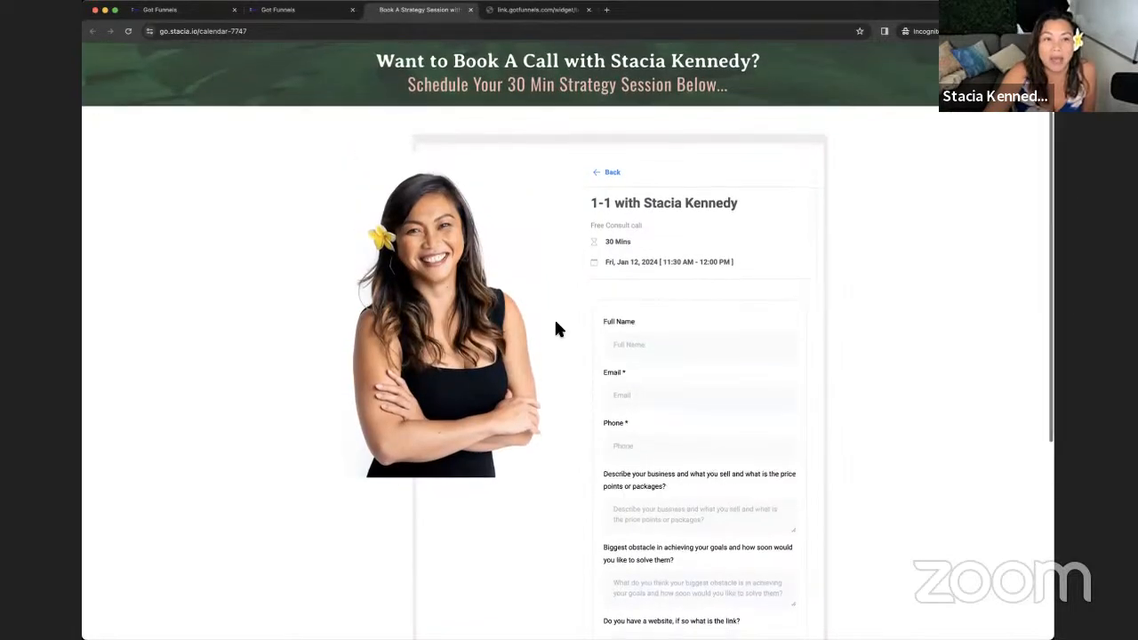
{"action": "scroll", "coordinate": [555, 329], "scroll_direction": "down", "scroll_amount": 1}
{"action": "left_click", "coordinate": [294, 9]}
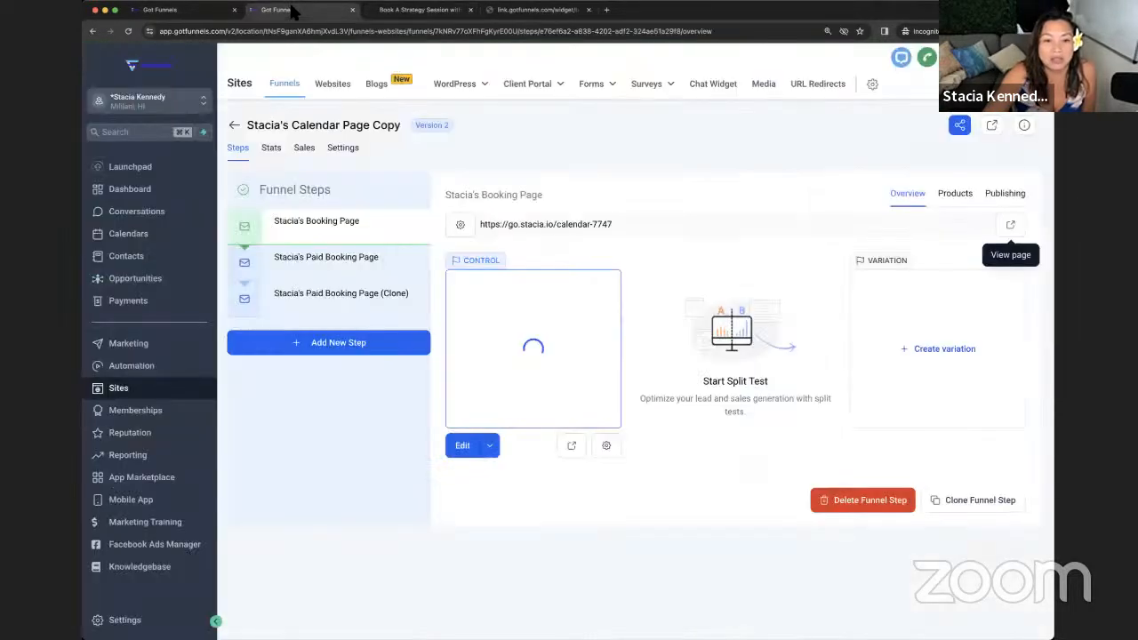
- Open the paid booking page clone step's live page, then return to the funnel steps
{"action": "left_click", "coordinate": [347, 314]}
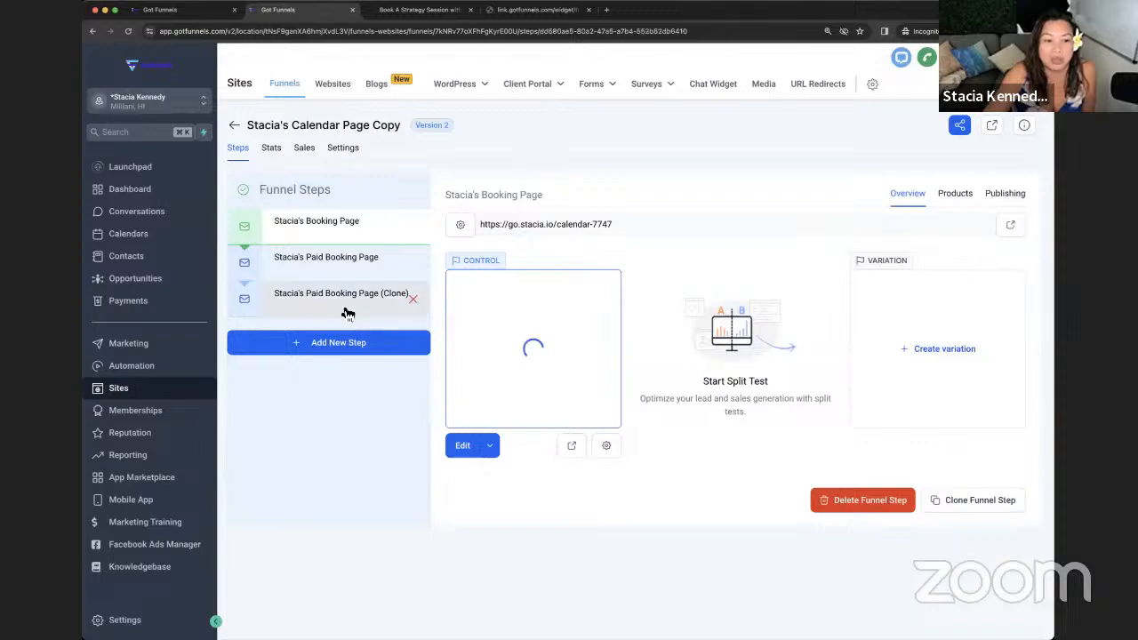
{"action": "left_click", "coordinate": [572, 447]}
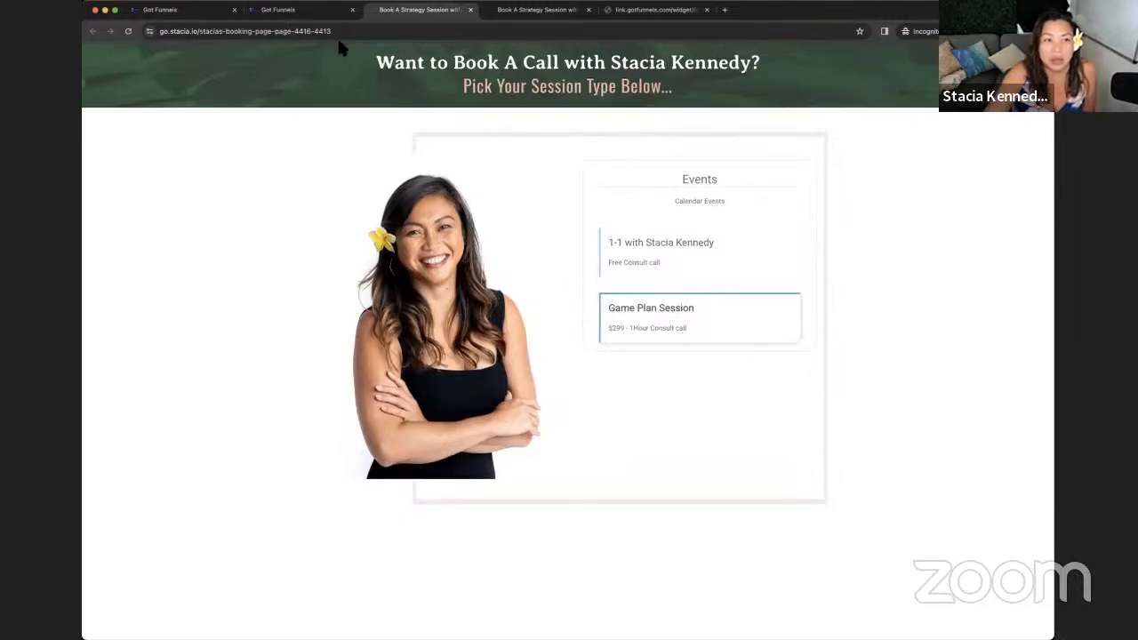
{"action": "left_click", "coordinate": [294, 9]}
- Preview the Paid Booking Page, book Jan 25 at 08:30 AM, and try the card number field
{"action": "left_click", "coordinate": [368, 258]}
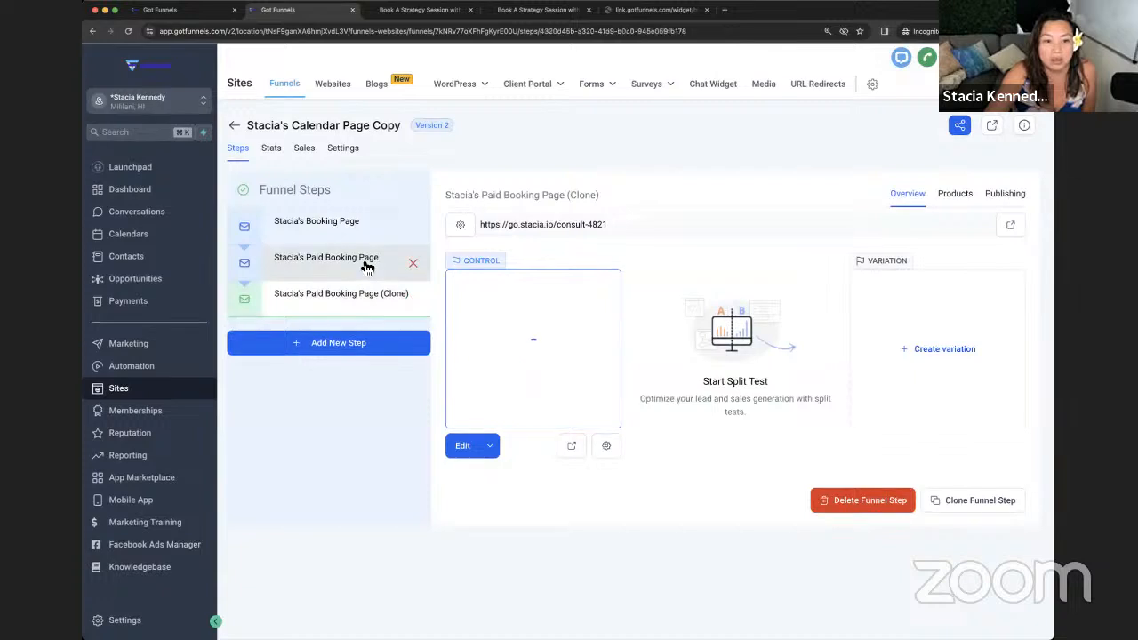
{"action": "left_click", "coordinate": [573, 447]}
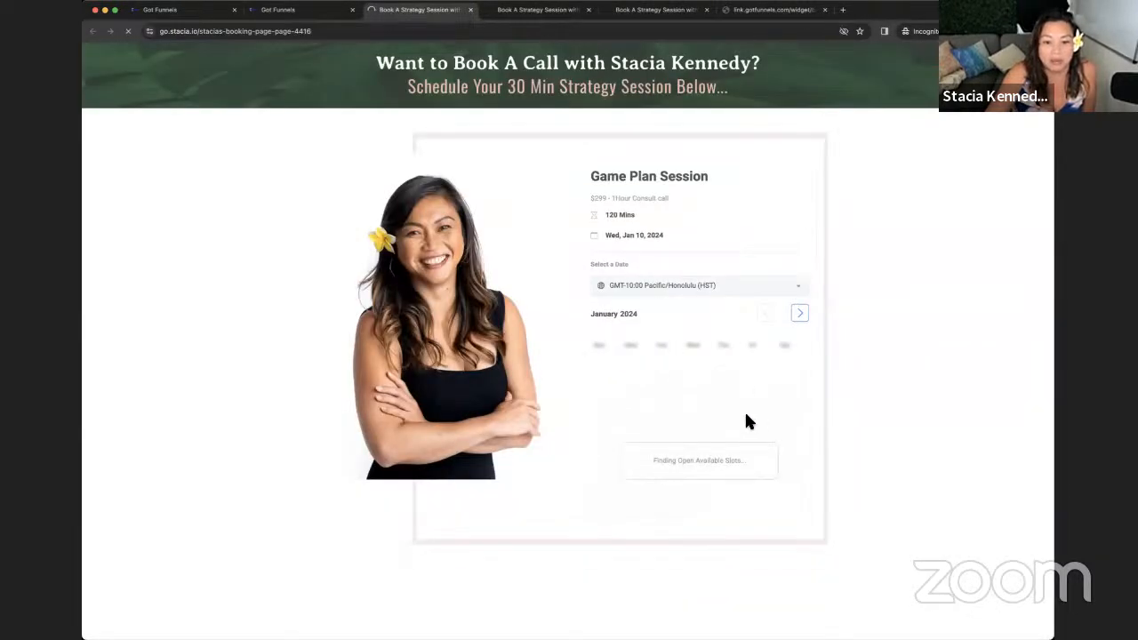
{"action": "left_click", "coordinate": [731, 474]}
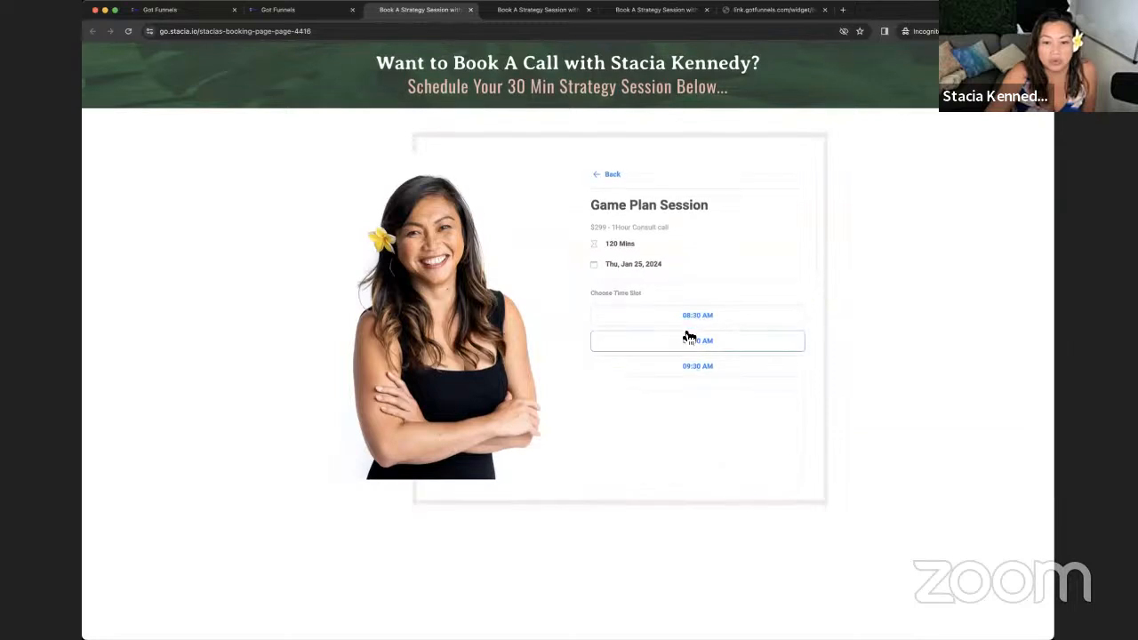
{"action": "left_click", "coordinate": [685, 318]}
{"action": "left_click", "coordinate": [751, 317]}
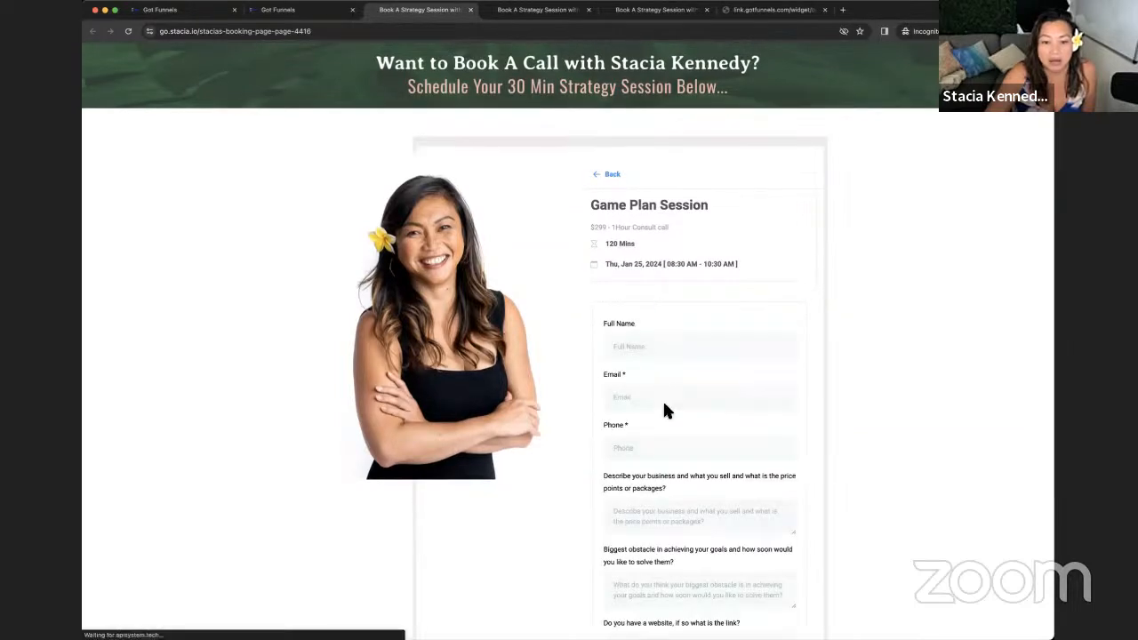
{"action": "scroll", "coordinate": [666, 409], "scroll_direction": "down", "scroll_amount": 5}
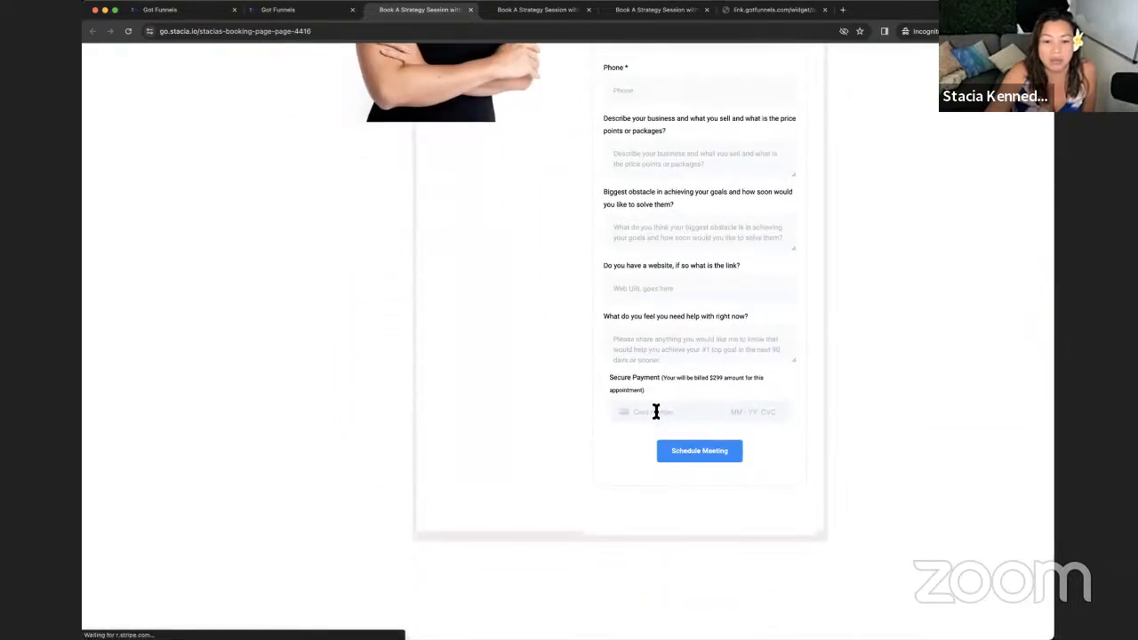
{"action": "left_click", "coordinate": [659, 412]}
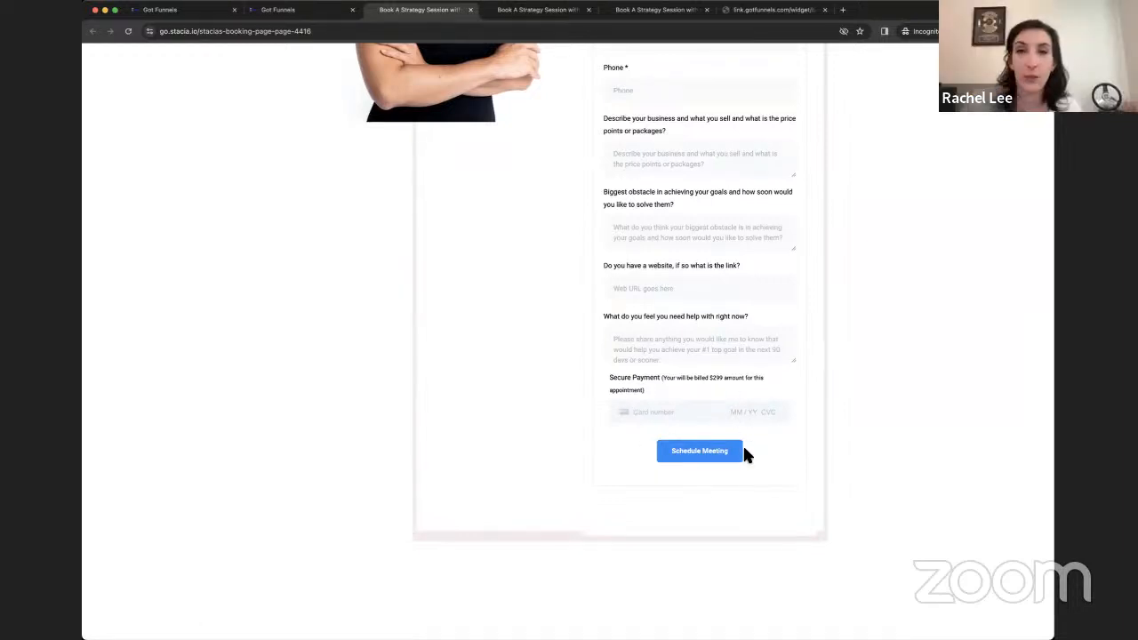
{"action": "scroll", "coordinate": [741, 445], "scroll_direction": "up", "scroll_amount": 5}
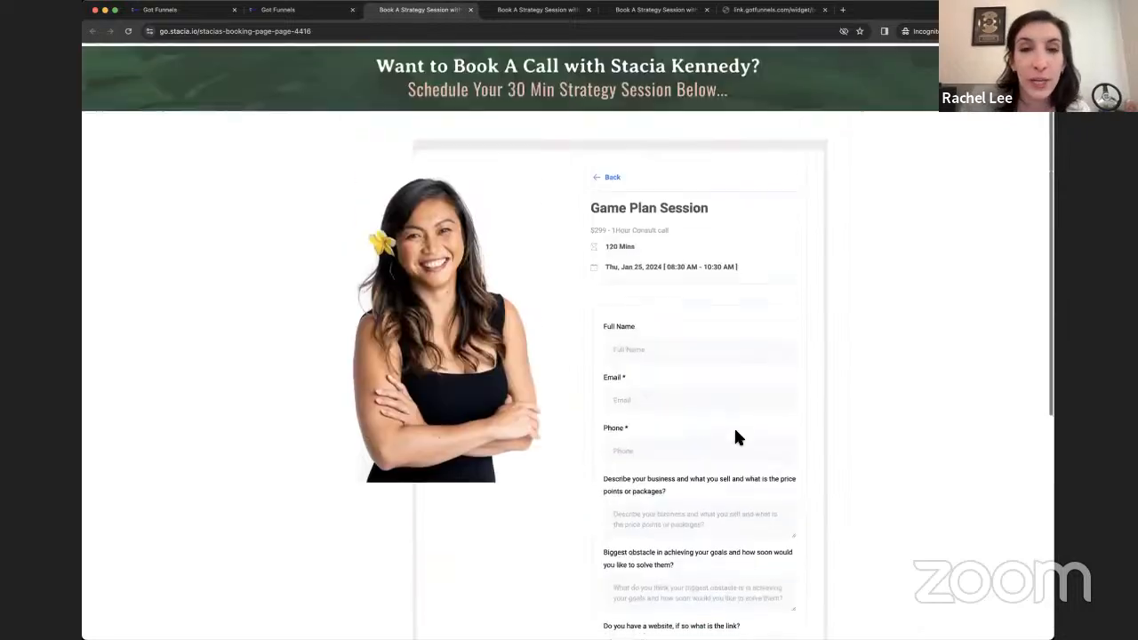
{"action": "left_click", "coordinate": [285, 10]}
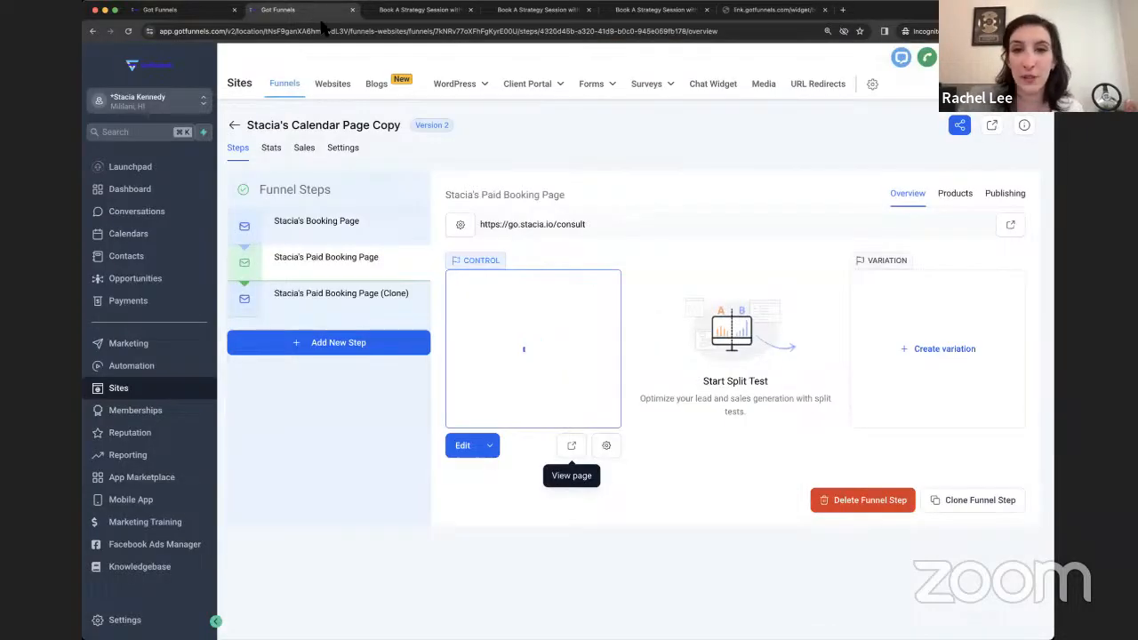
- Close the Appointment Request link window and start a new Round Robin calendar
{"action": "left_click", "coordinate": [196, 11]}
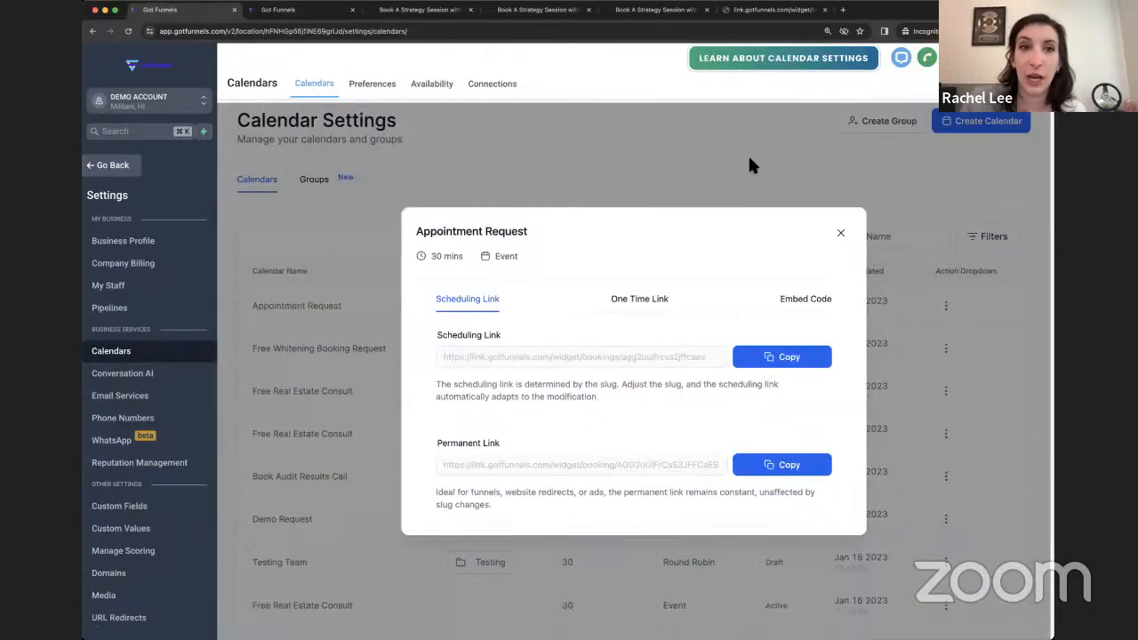
{"action": "left_click", "coordinate": [840, 232]}
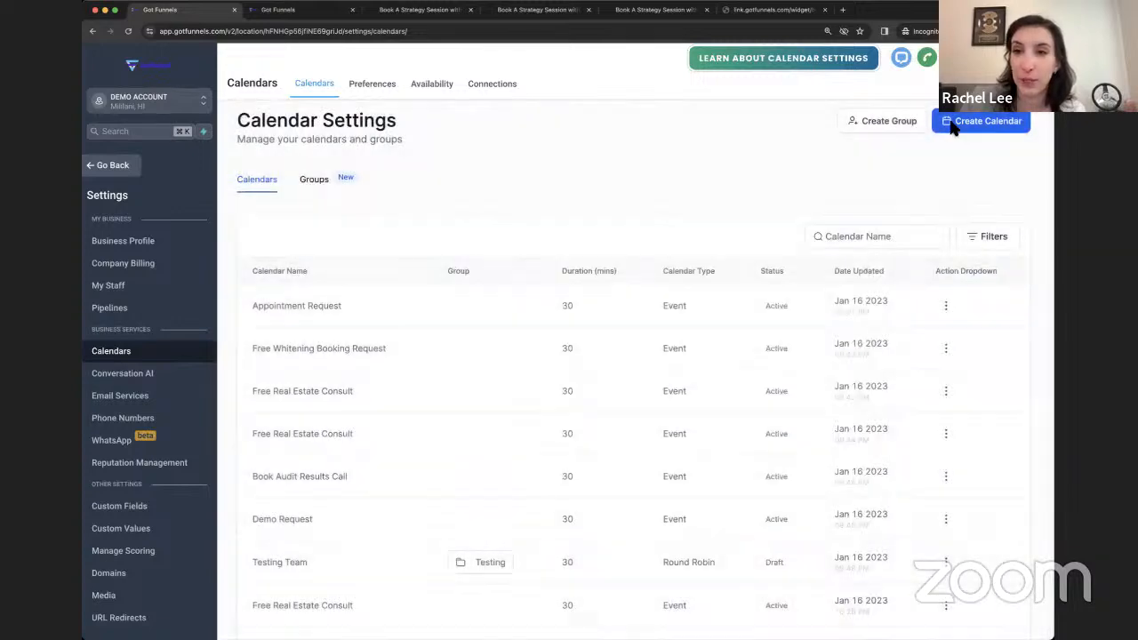
{"action": "left_click", "coordinate": [942, 122]}
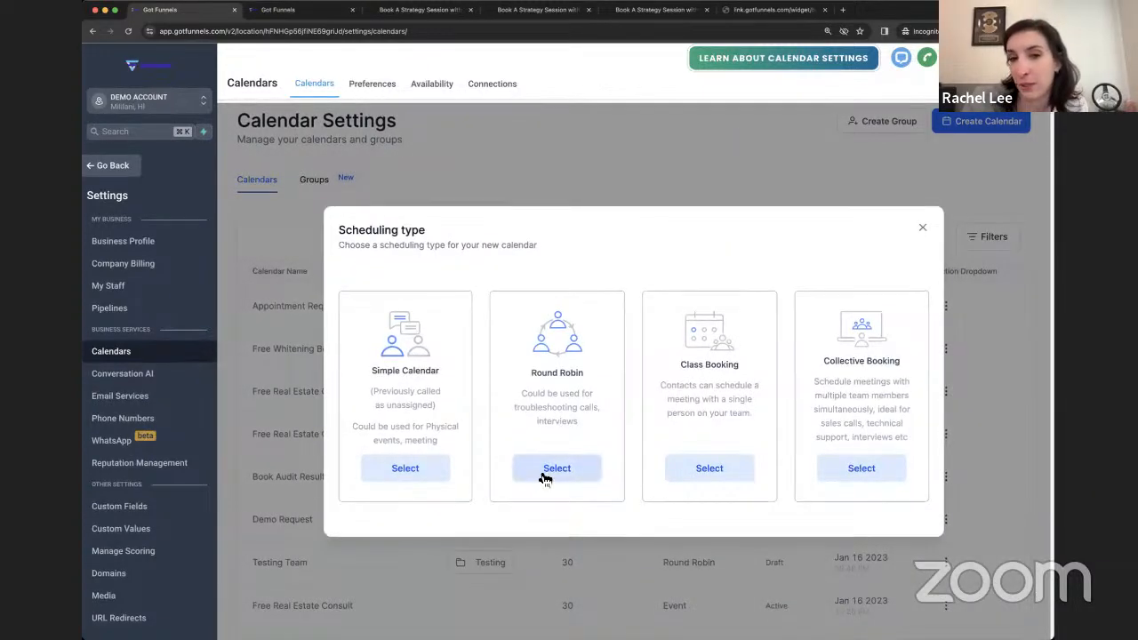
{"action": "left_click", "coordinate": [544, 476]}
- Name the draft 'Book A Consul' and view team members, then discard it unsaved
{"action": "left_click", "coordinate": [516, 173]}
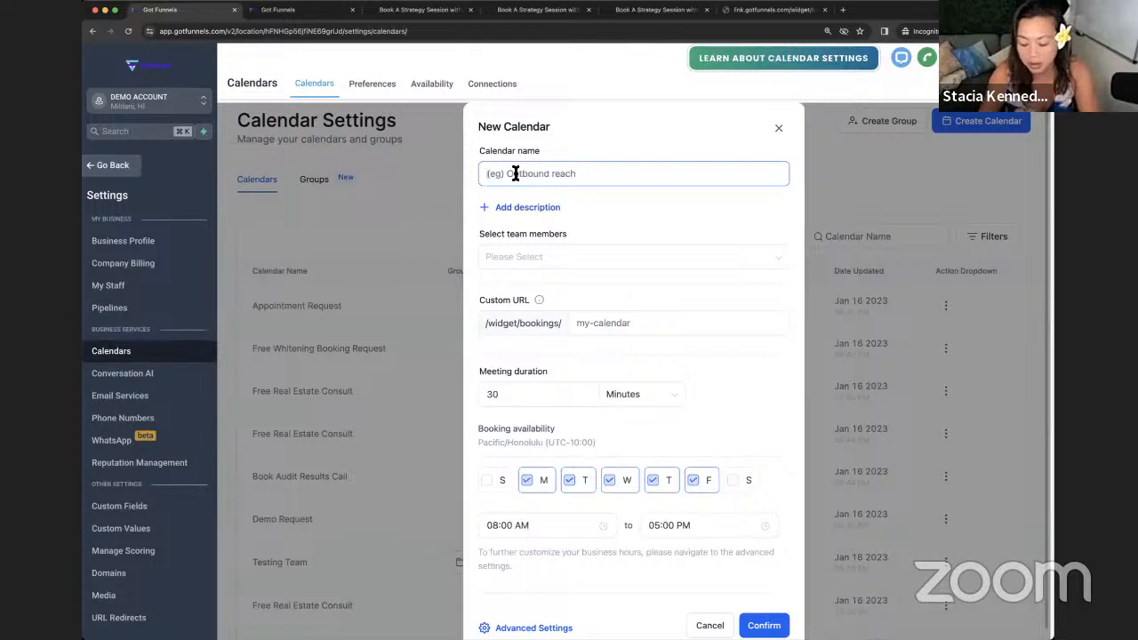
{"action": "type", "text": "C"}
{"action": "key", "text": "BackSpace"}
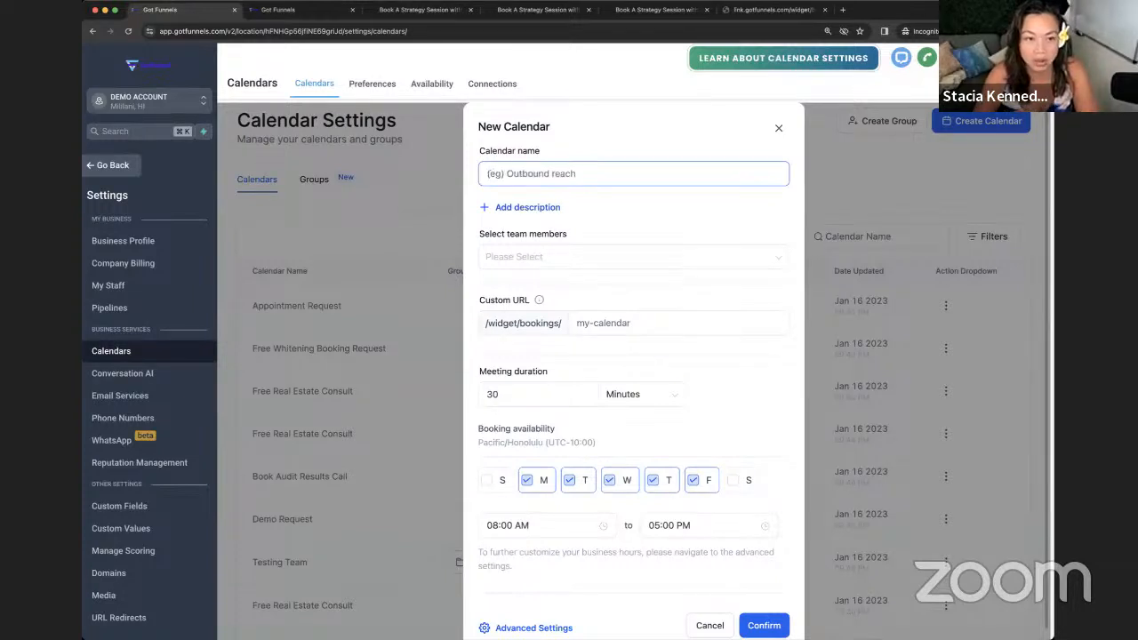
{"action": "type", "text": "Book"}
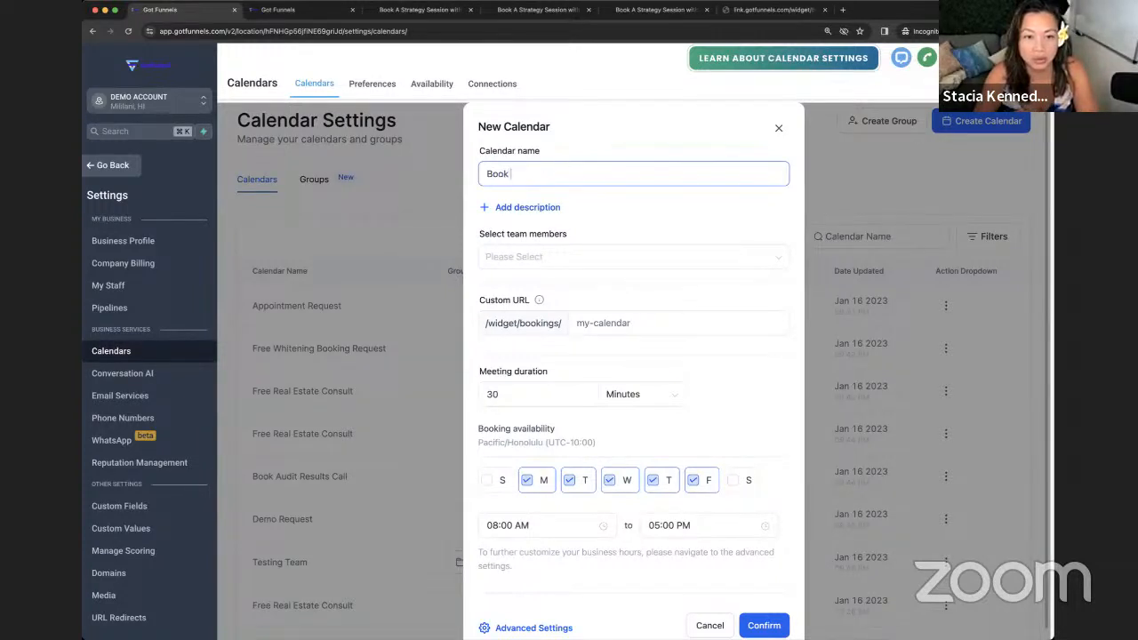
{"action": "type", "text": " A Consult Call"}
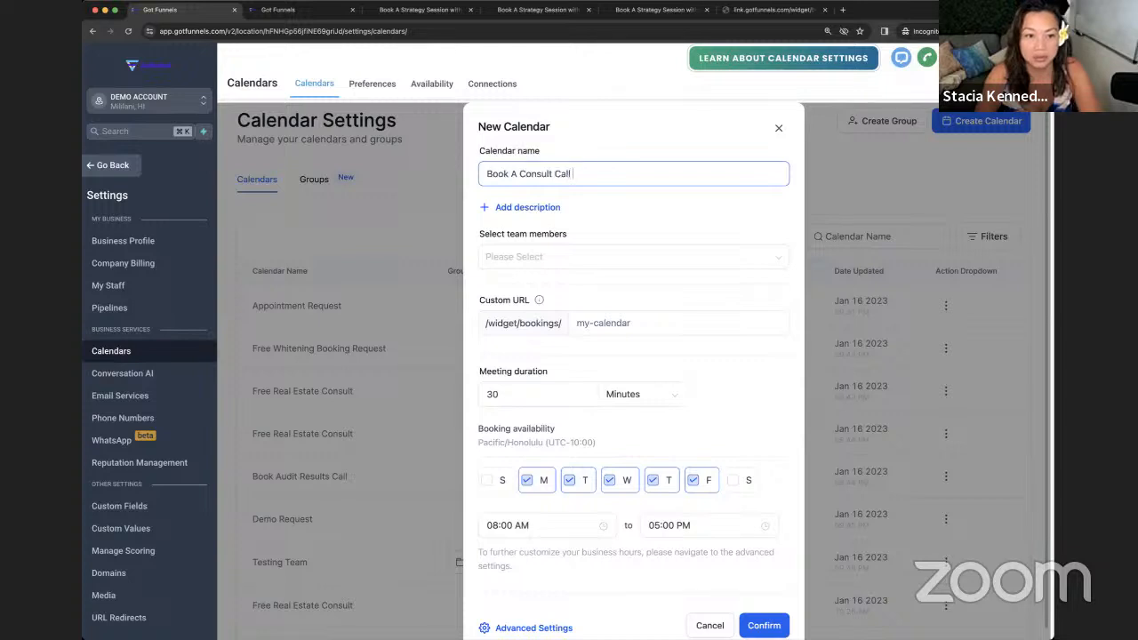
{"action": "left_click", "coordinate": [548, 260]}
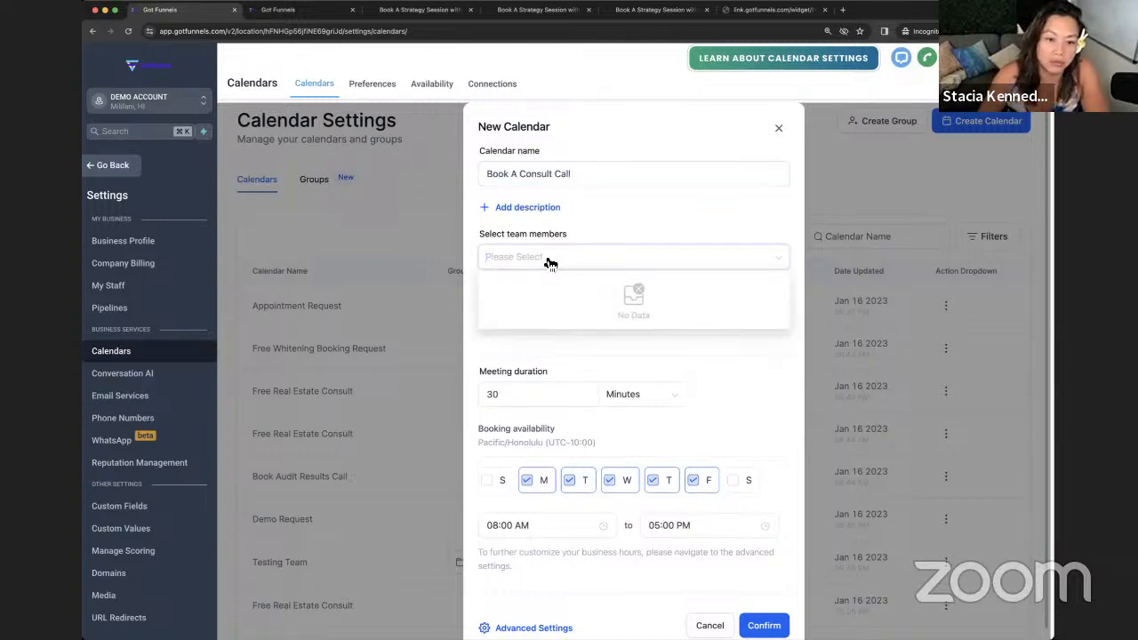
{"action": "left_click", "coordinate": [779, 128]}
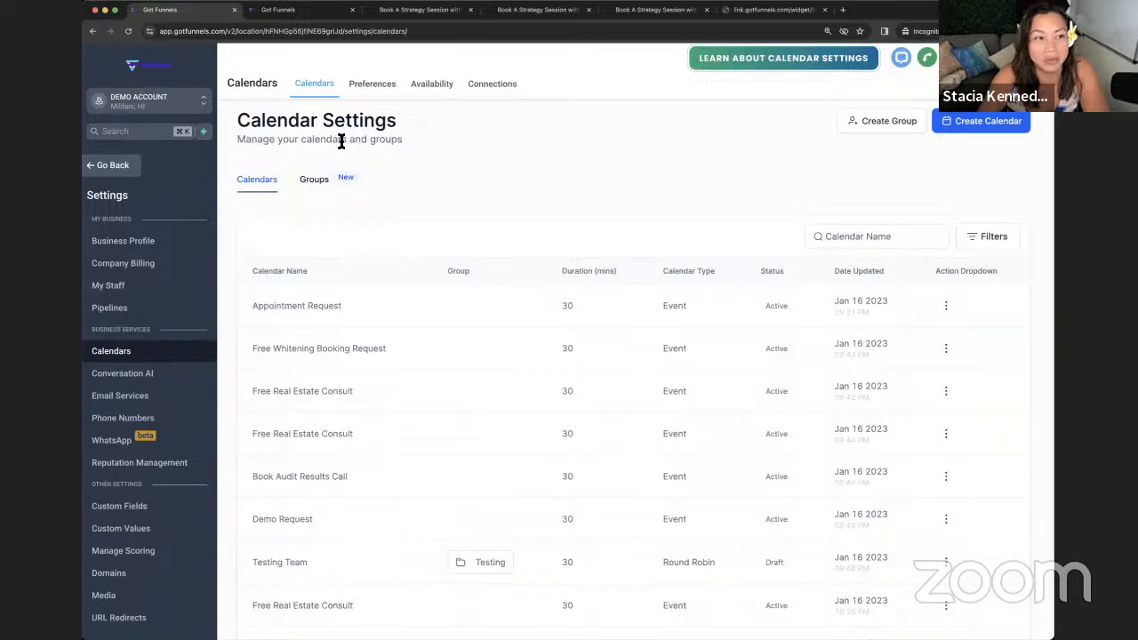
- Switch to the other Got Funnels account's tab
{"action": "left_click", "coordinate": [298, 12]}
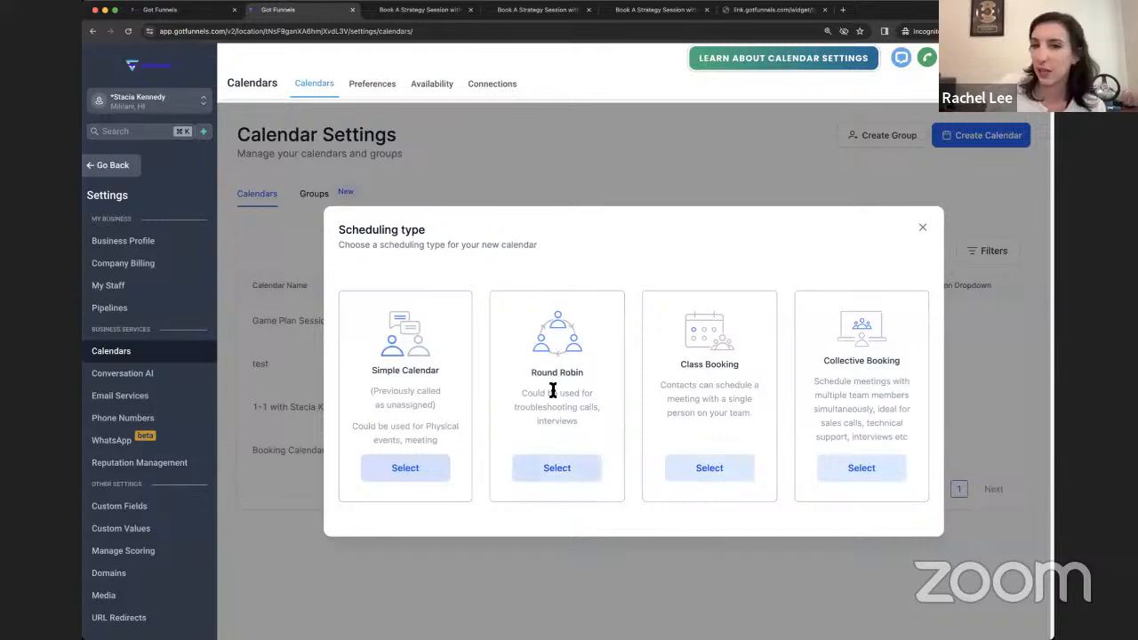
- Choose the Round Robin type and name the calendar Calendar Test Demo
{"action": "left_click", "coordinate": [569, 480]}
{"action": "left_click", "coordinate": [553, 181]}
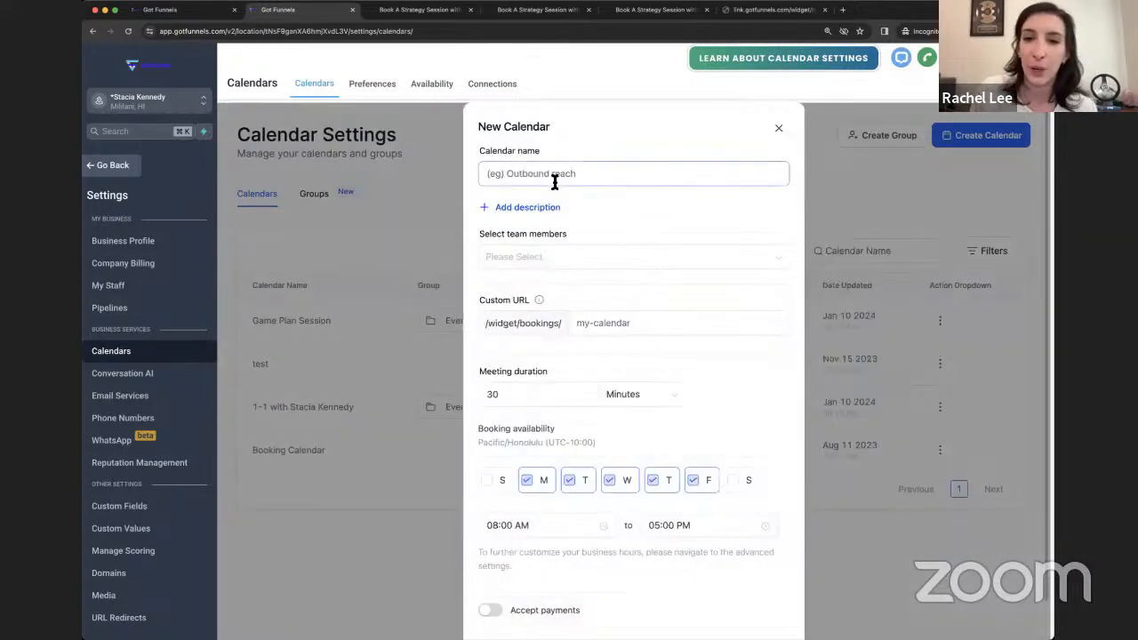
{"action": "type", "text": "Calendar Test Demo"}
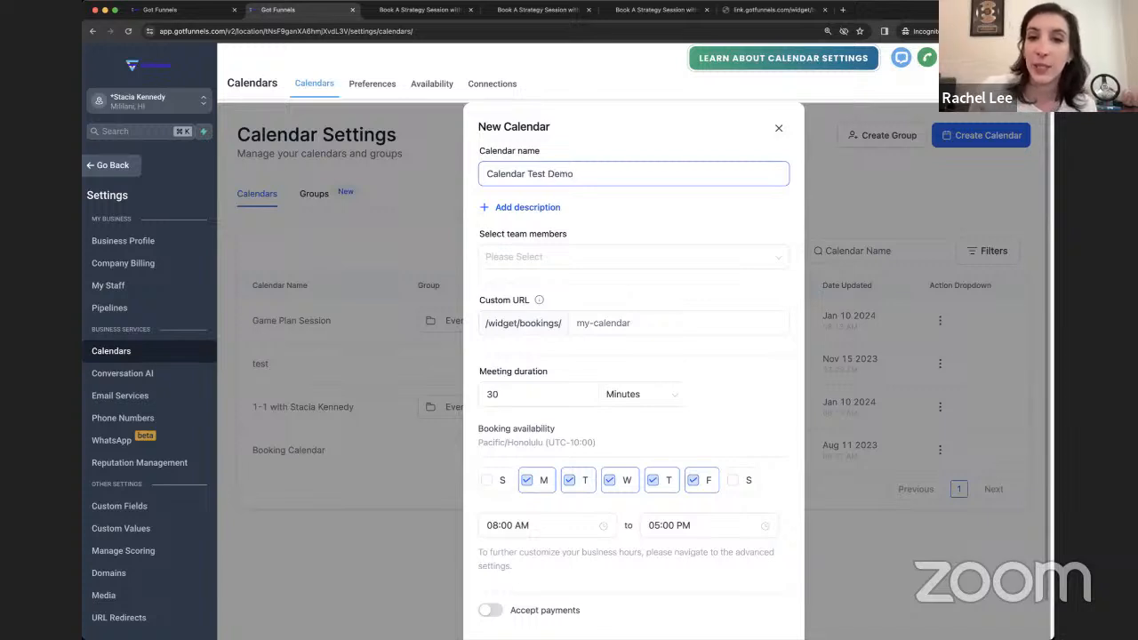
- Assign two team members to the Calendar Test Demo calendar
{"action": "left_click", "coordinate": [547, 257]}
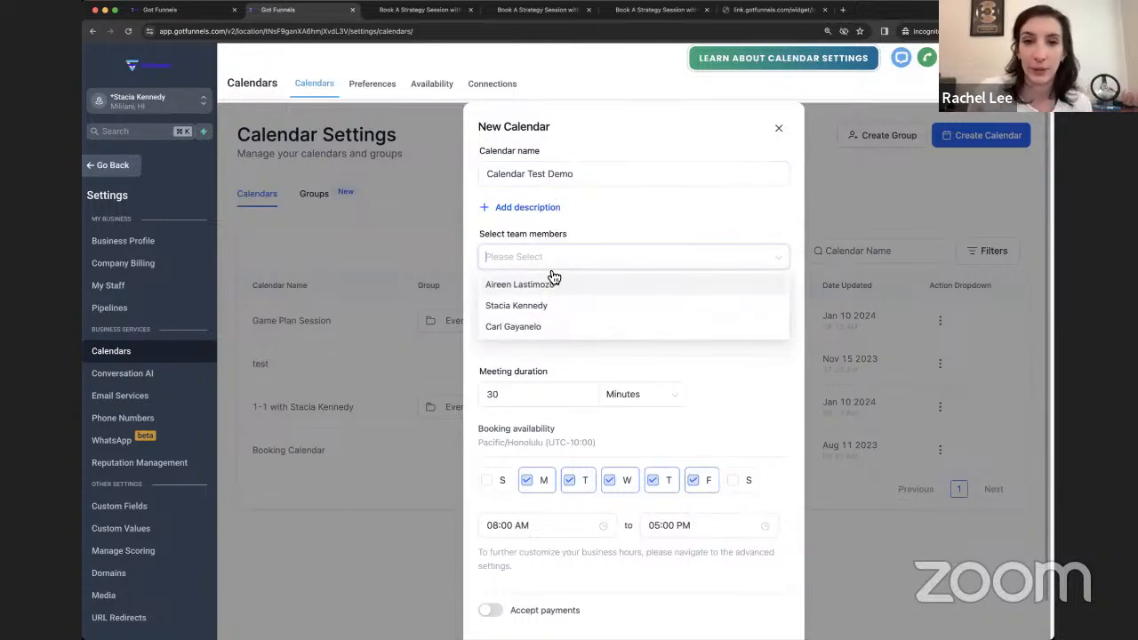
{"action": "left_click", "coordinate": [530, 307]}
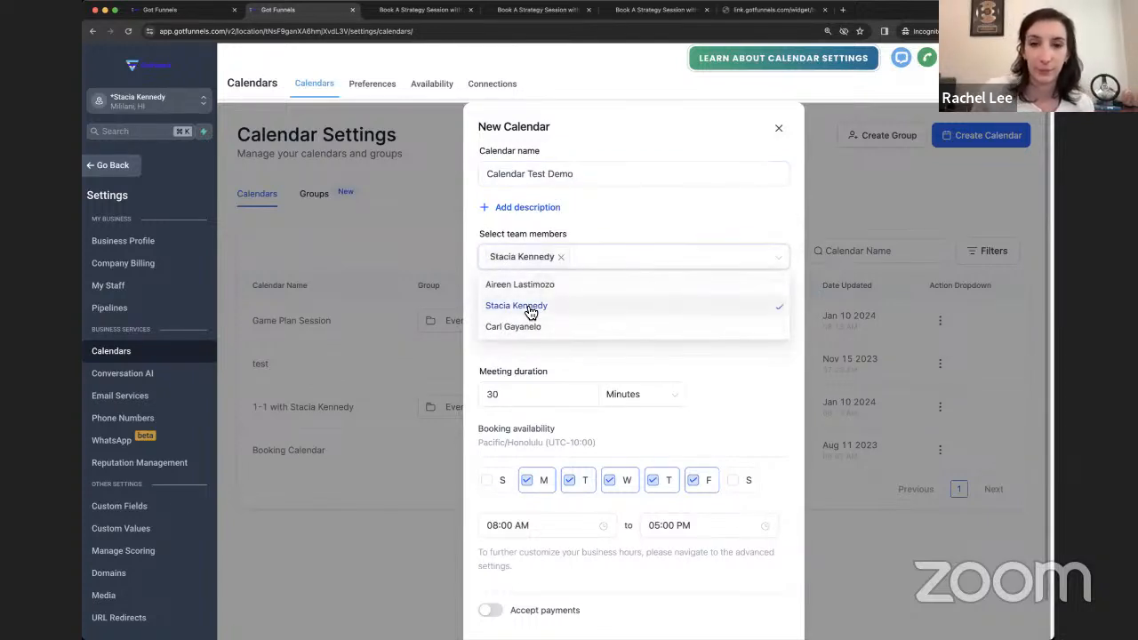
{"action": "left_click", "coordinate": [628, 202]}
{"action": "left_click", "coordinate": [612, 260]}
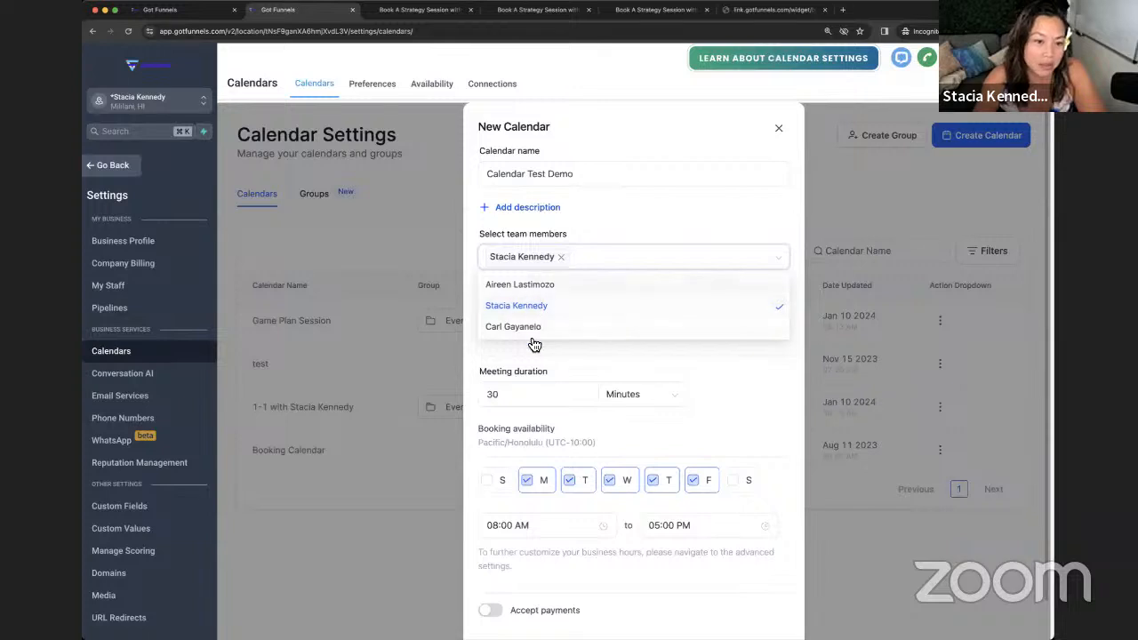
{"action": "left_click", "coordinate": [636, 214]}
{"action": "left_click", "coordinate": [630, 256]}
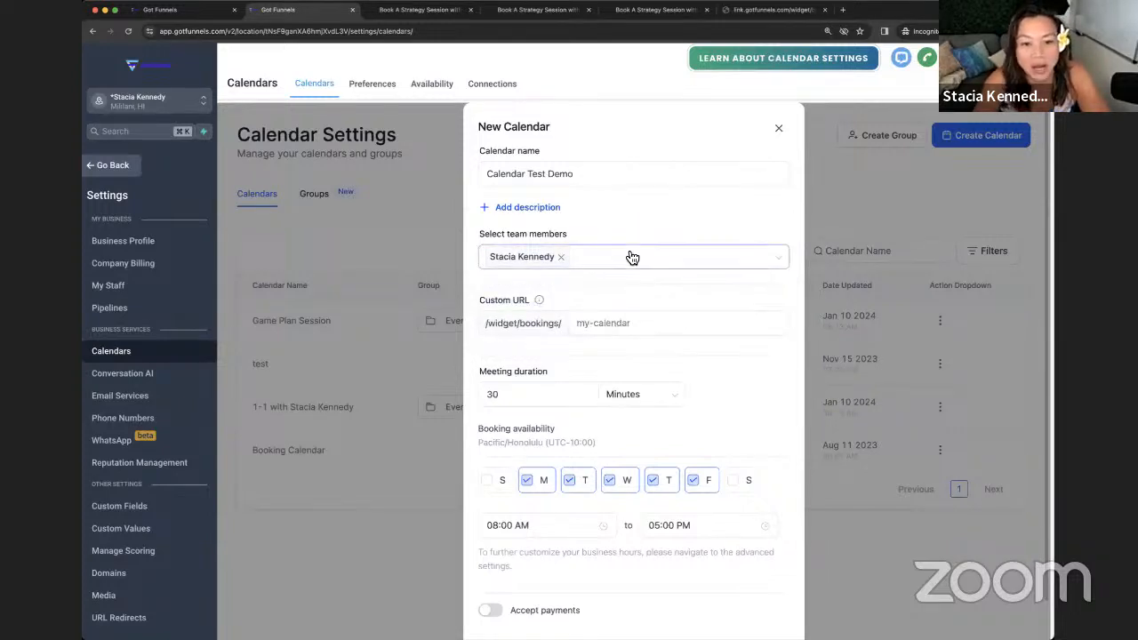
{"action": "left_click", "coordinate": [587, 286]}
{"action": "left_click", "coordinate": [657, 215]}
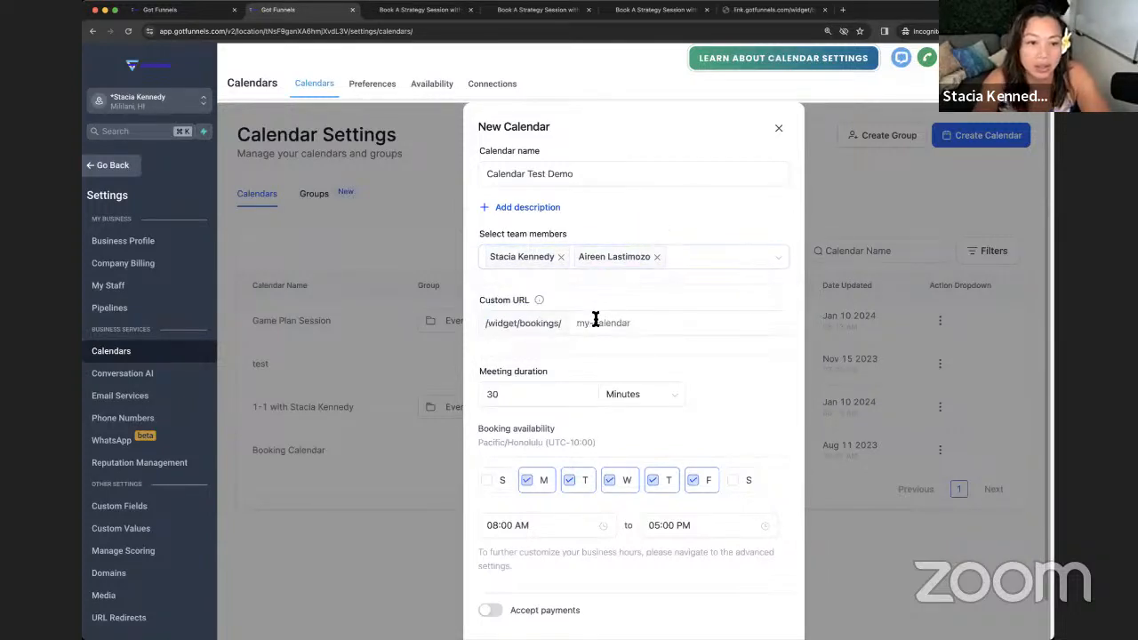
- Set the custom URL slug to calendar-booking12 and keep 30-minute meetings
{"action": "left_click", "coordinate": [596, 322]}
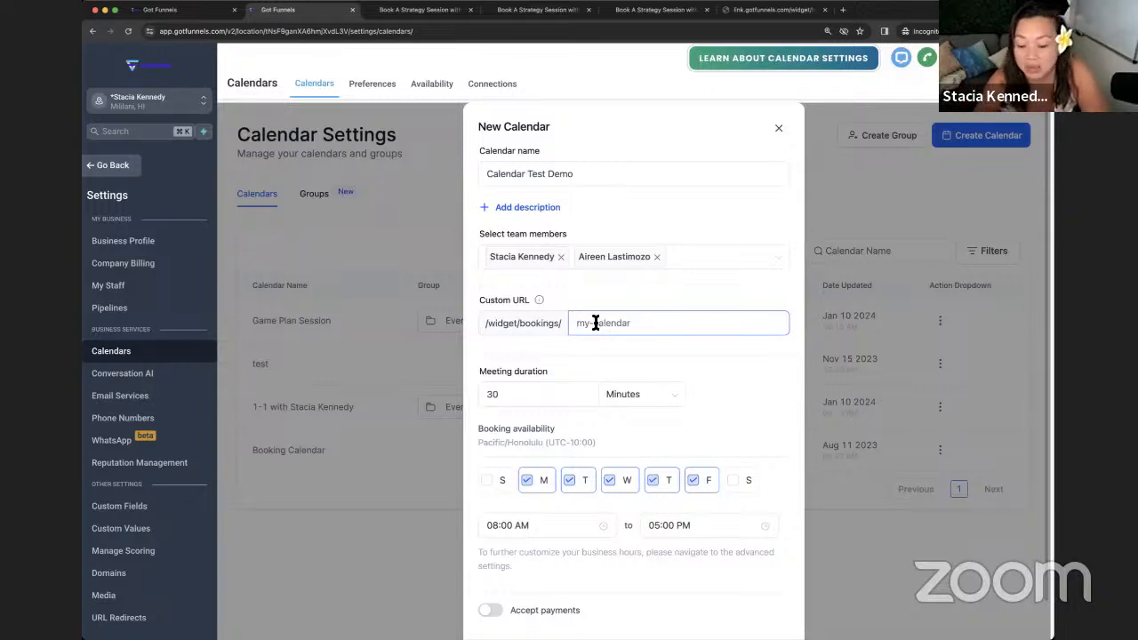
{"action": "type", "text": "calen"}
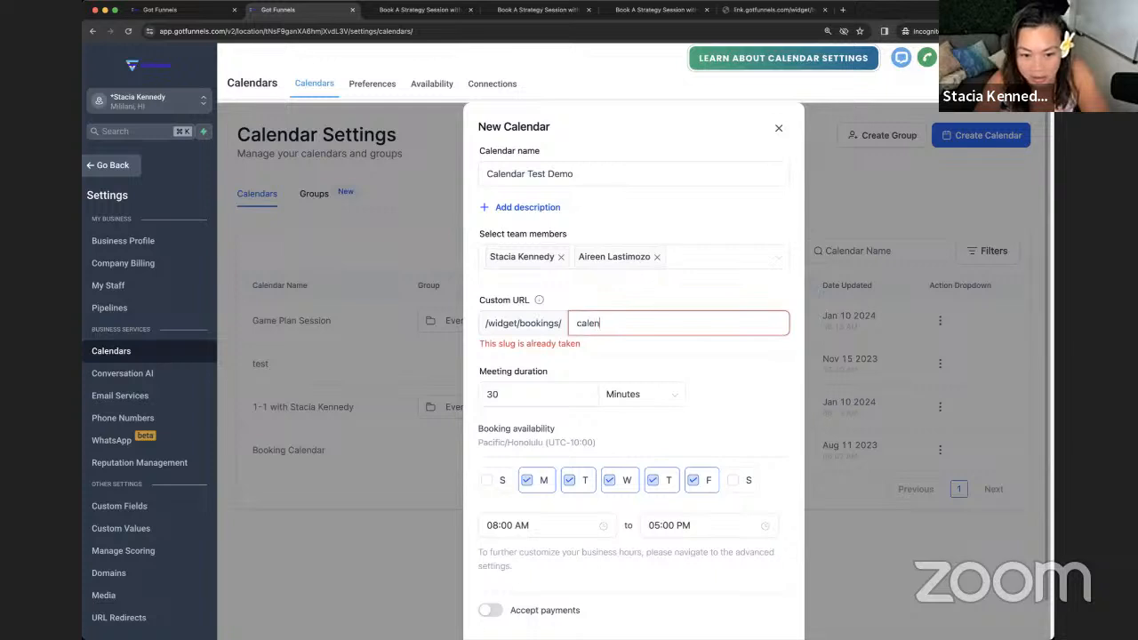
{"action": "type", "text": "dar-booking12"}
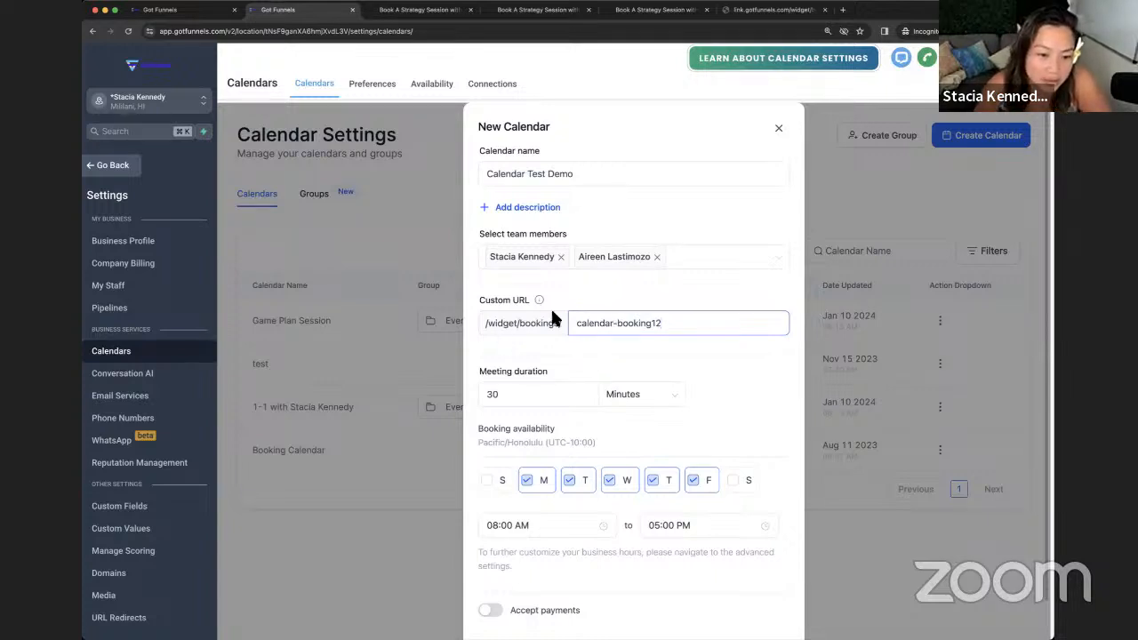
{"action": "left_click", "coordinate": [496, 394]}
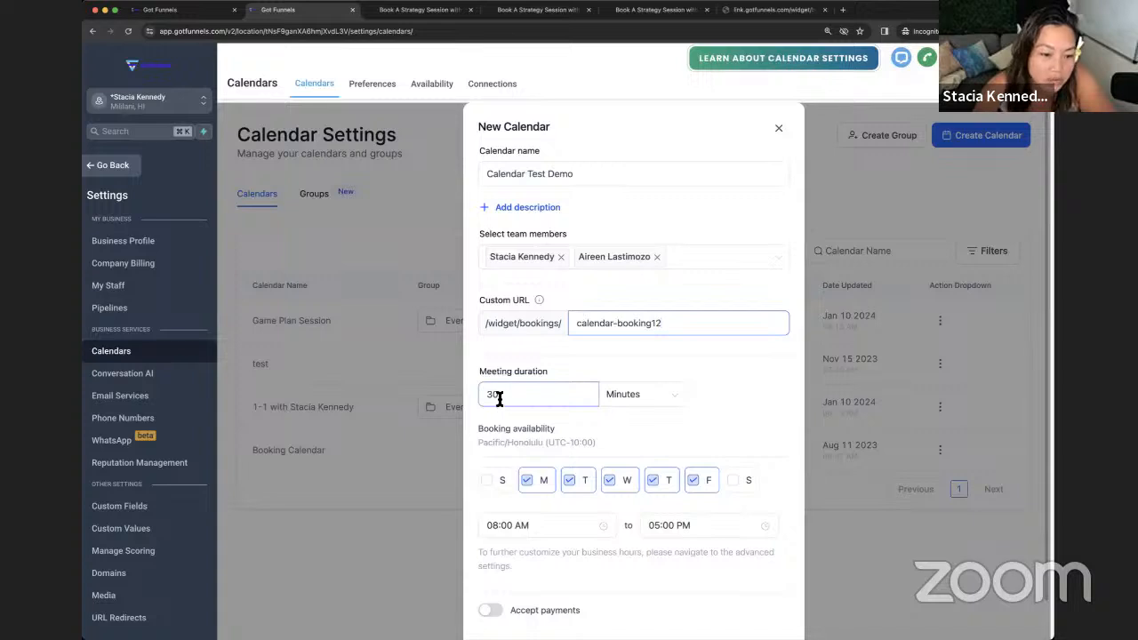
{"action": "left_click", "coordinate": [485, 397]}
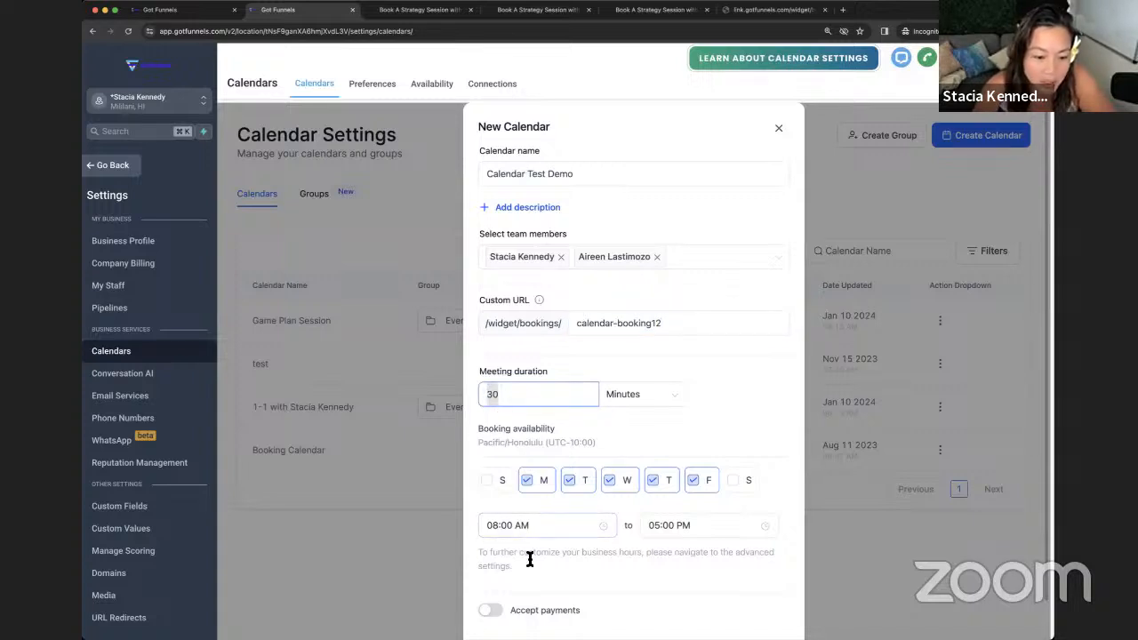
{"action": "scroll", "coordinate": [531, 552], "scroll_direction": "down", "scroll_amount": 2}
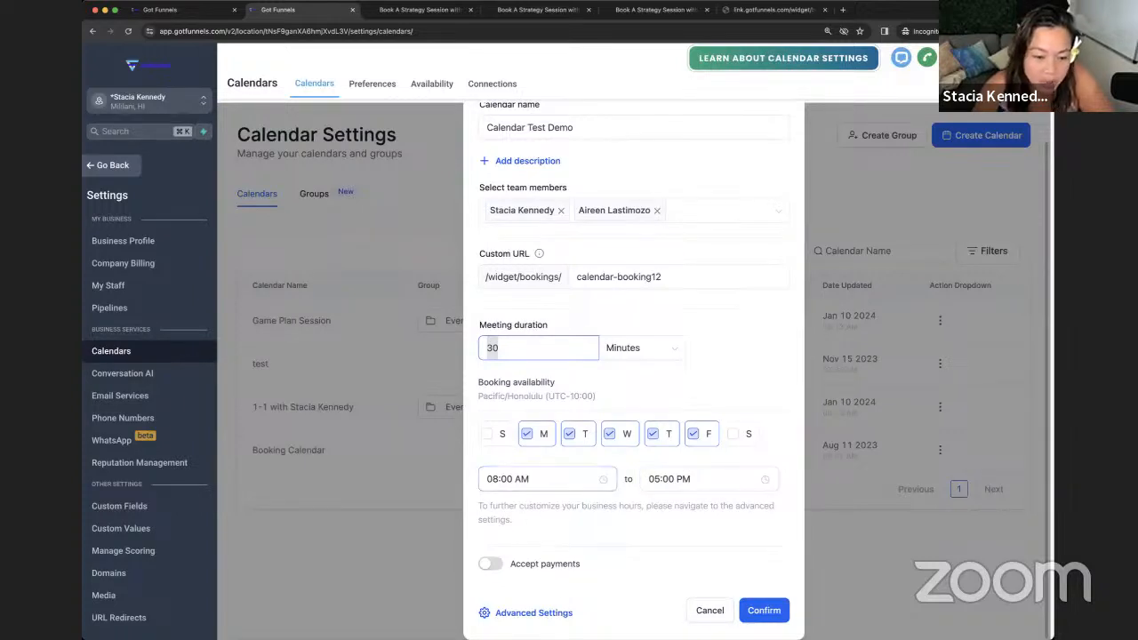
{"action": "left_click", "coordinate": [519, 615]}
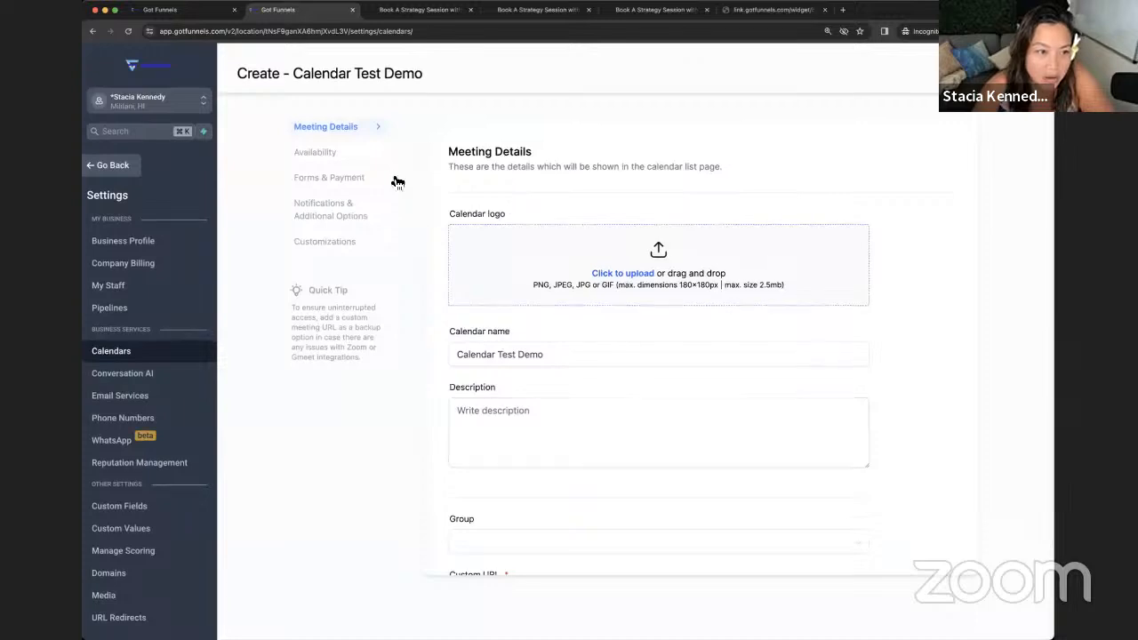
- Change the meeting invite title to '{{contact.name}} Meeting with {company}'
{"action": "scroll", "coordinate": [650, 419], "scroll_direction": "down", "scroll_amount": 3}
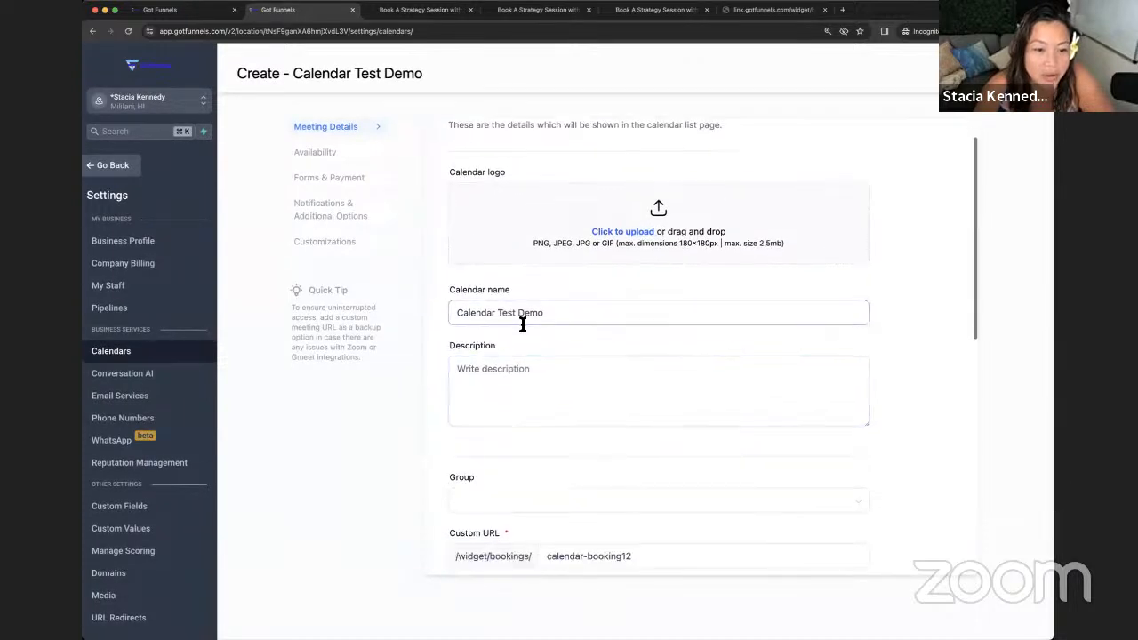
{"action": "scroll", "coordinate": [523, 334], "scroll_direction": "up", "scroll_amount": 3}
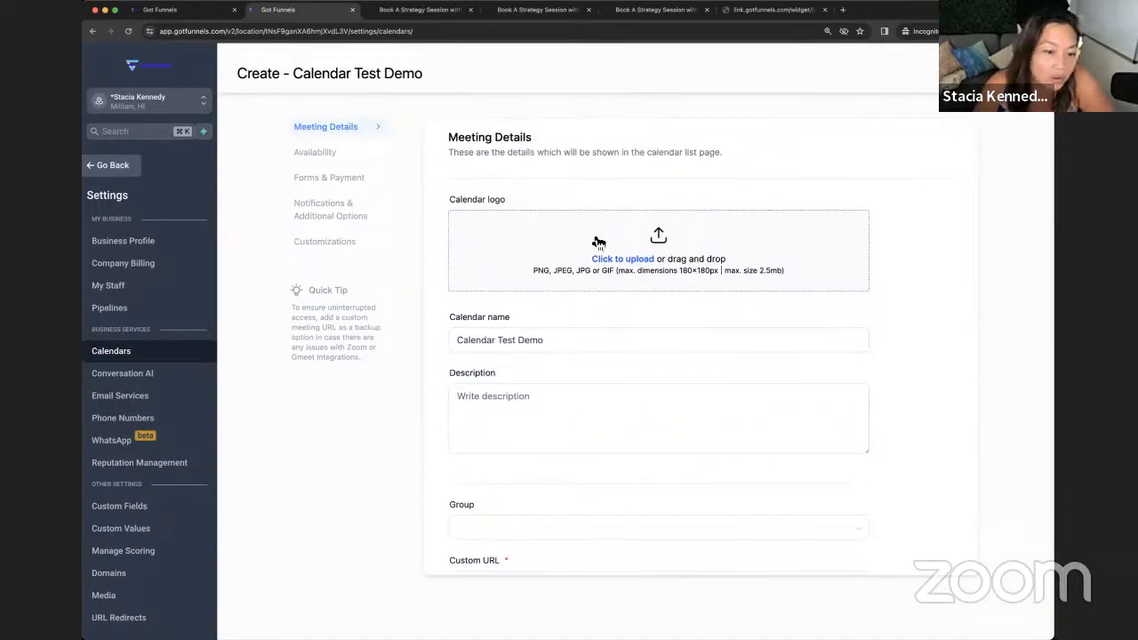
{"action": "scroll", "coordinate": [587, 347], "scroll_direction": "down", "scroll_amount": 6}
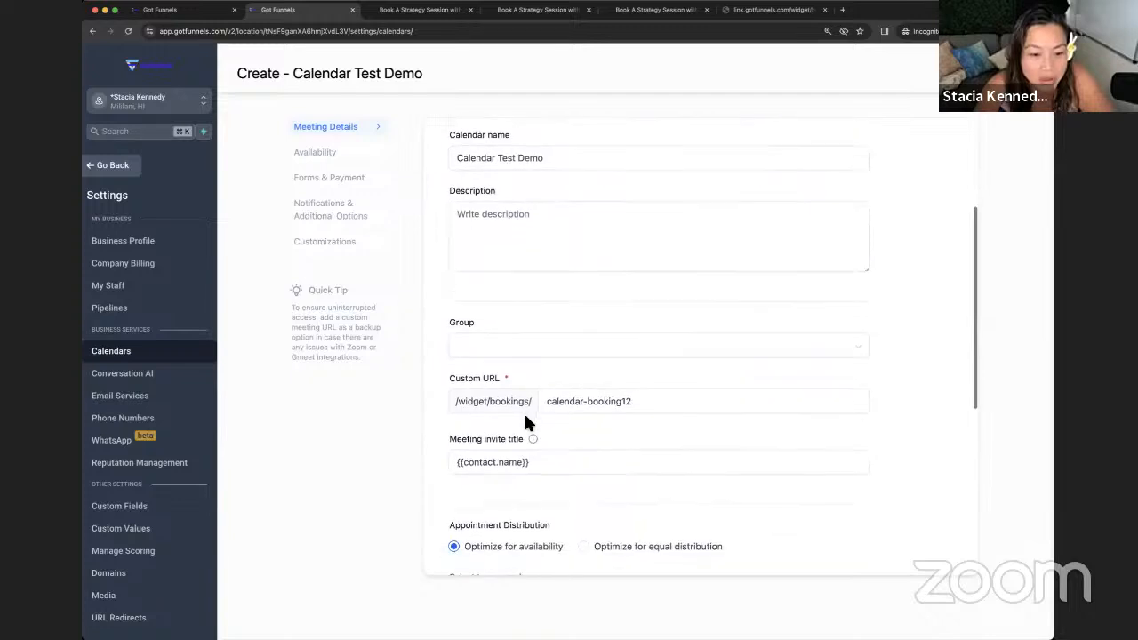
{"action": "scroll", "coordinate": [522, 413], "scroll_direction": "down", "scroll_amount": 1}
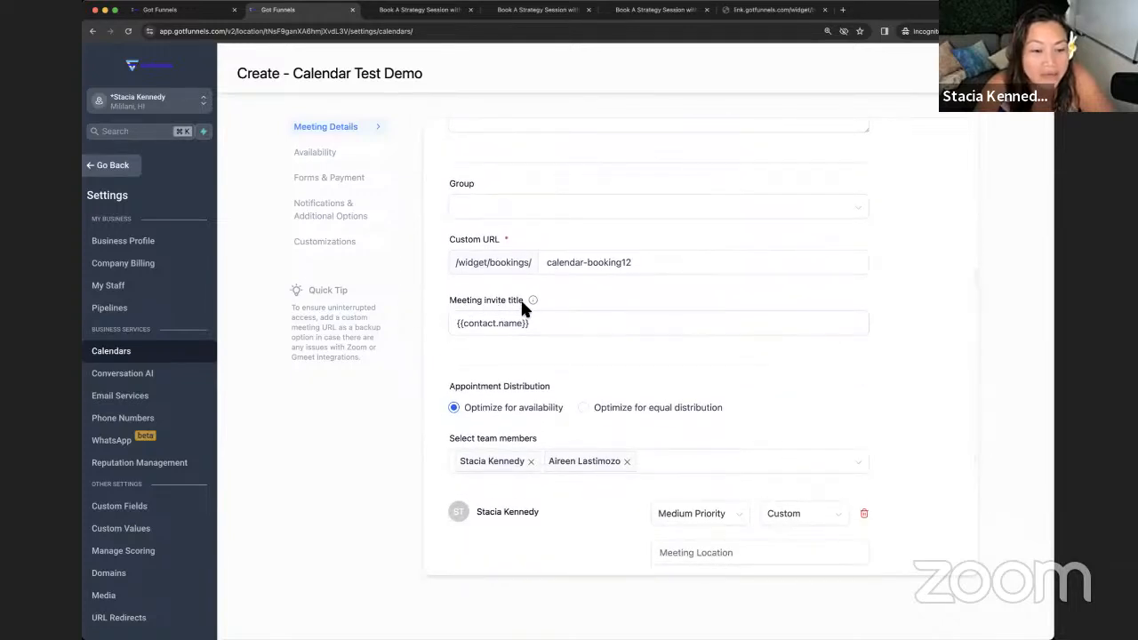
{"action": "left_click", "coordinate": [539, 325]}
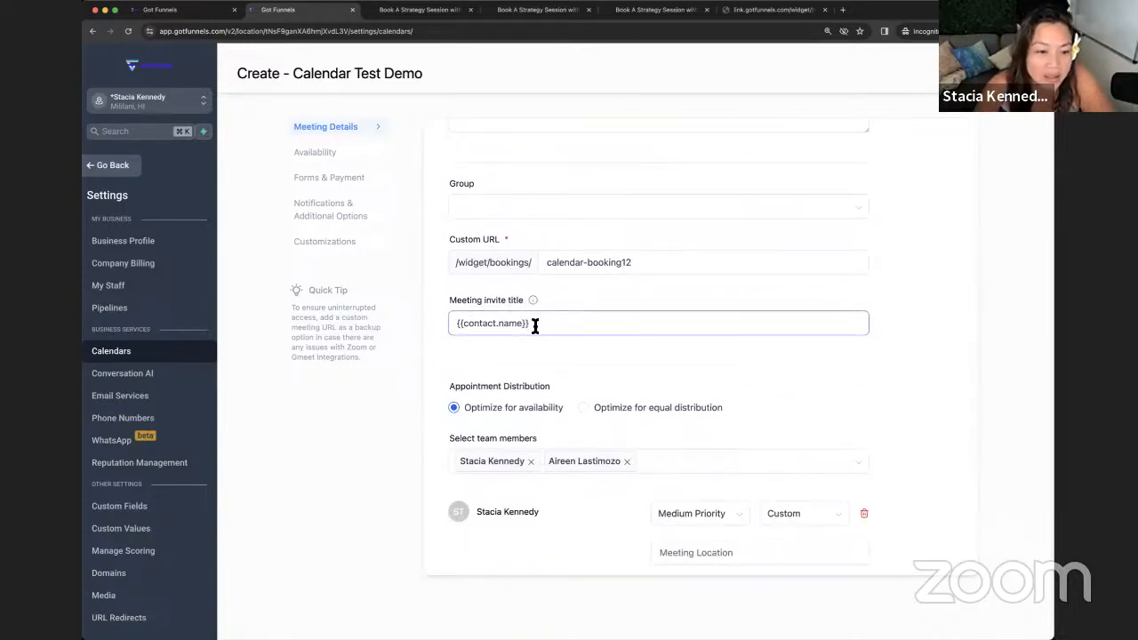
{"action": "left_click_drag", "start_coordinate": [534, 326], "coordinate": [447, 326]}
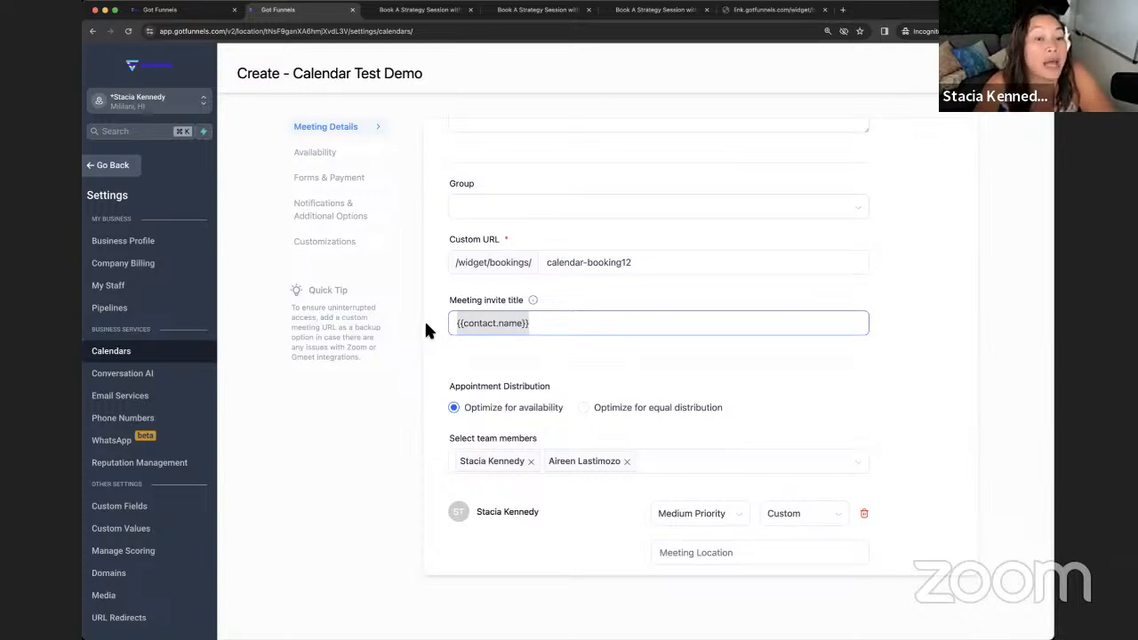
{"action": "left_click", "coordinate": [459, 325]}
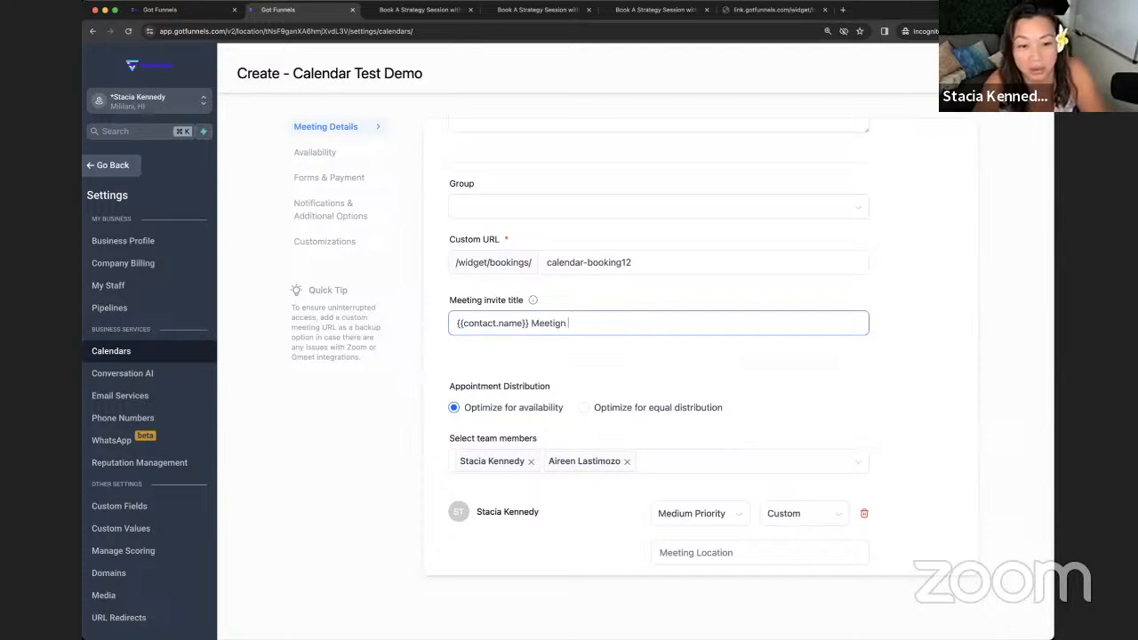
{"action": "type", "text": "Meeting w"}
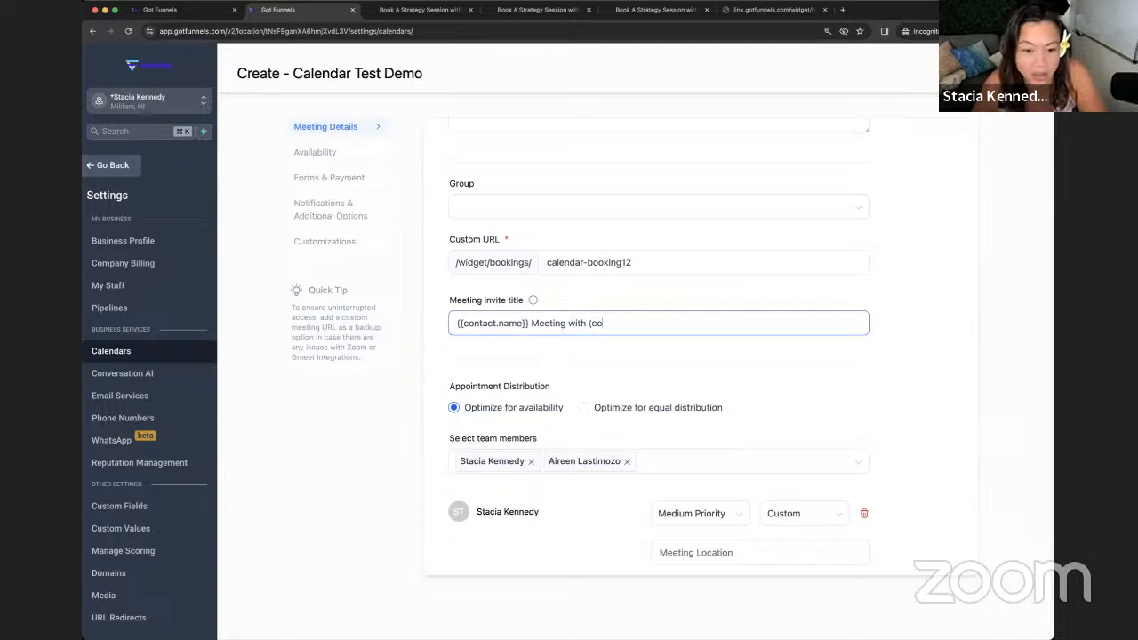
{"action": "type", "text": "ith {company"}
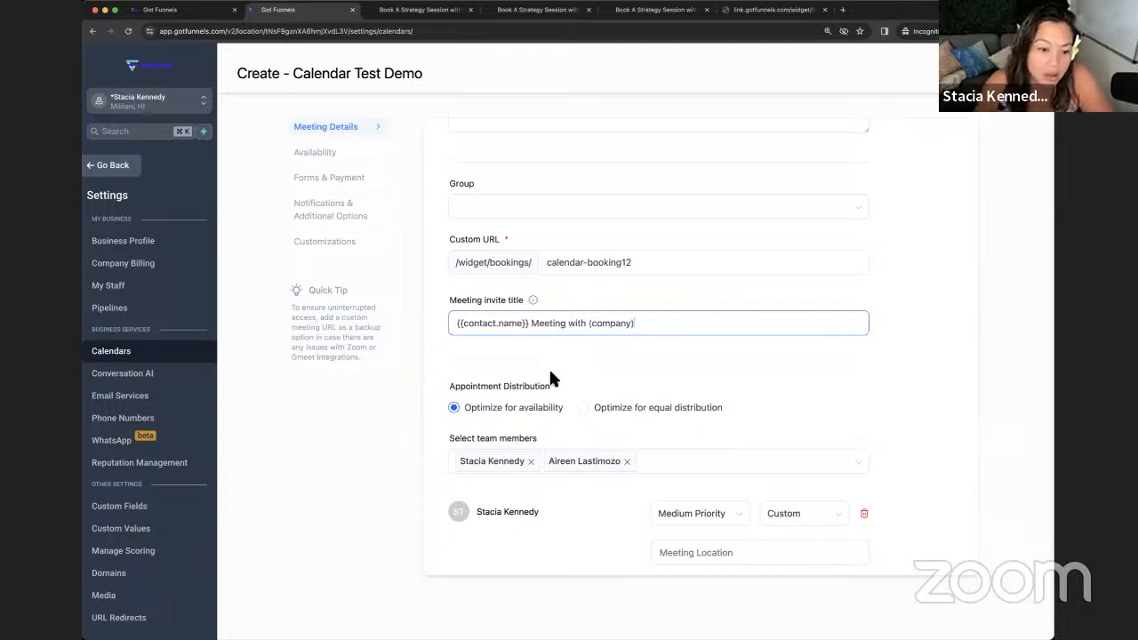
{"action": "scroll", "coordinate": [528, 415], "scroll_direction": "down", "scroll_amount": 5}
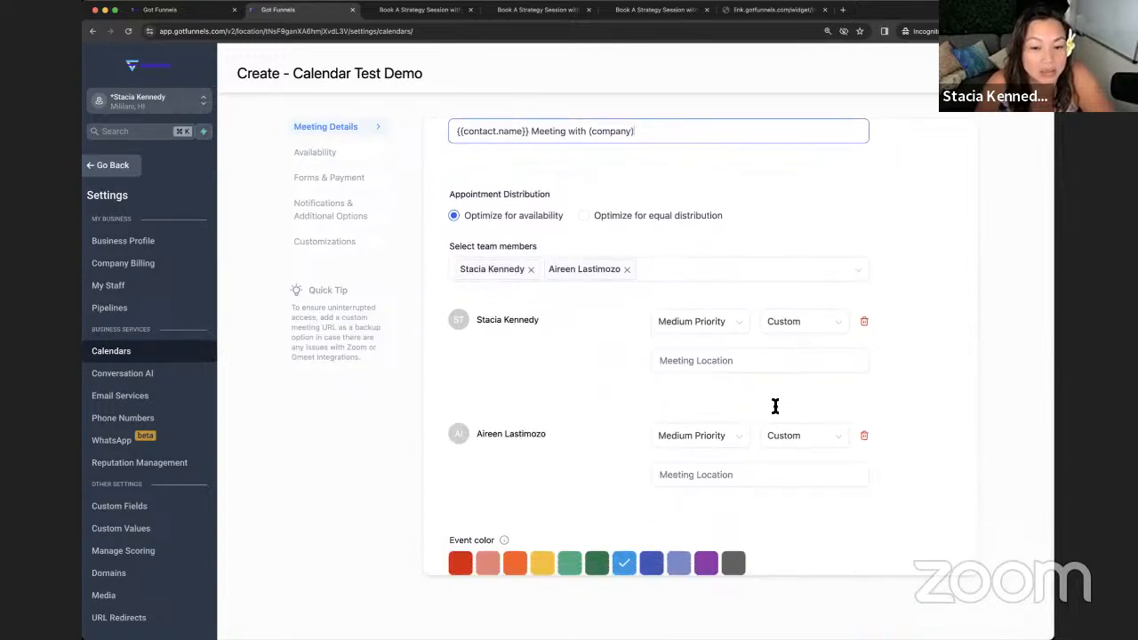
- Give the first team member High Priority and leave the second at Medium Priority
{"action": "left_click", "coordinate": [699, 323]}
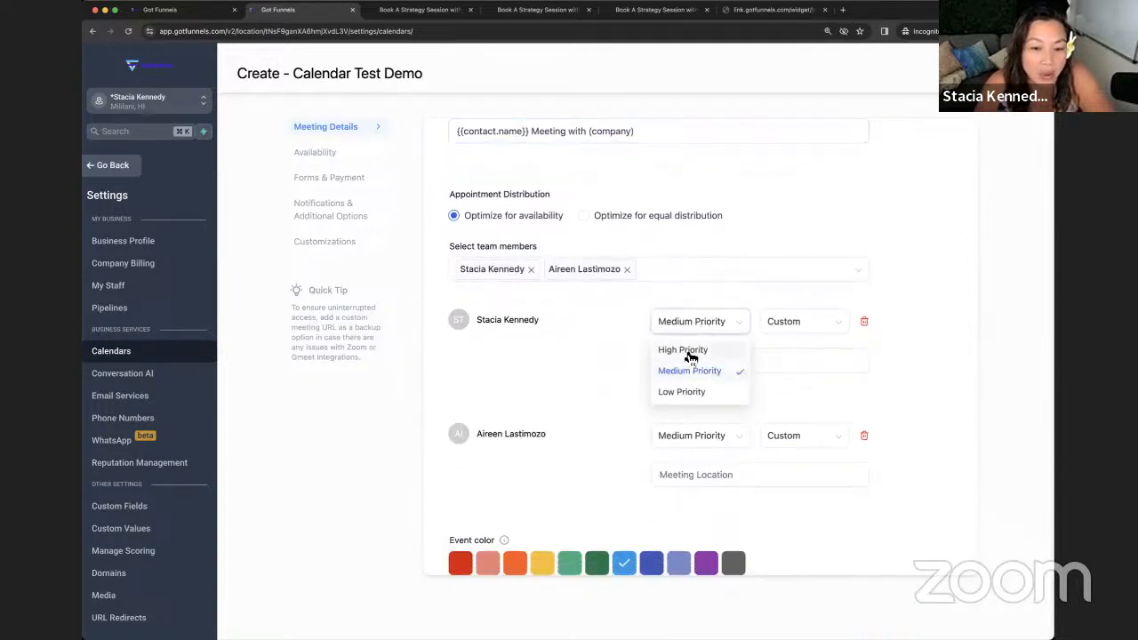
{"action": "left_click", "coordinate": [686, 349]}
{"action": "left_click", "coordinate": [680, 436]}
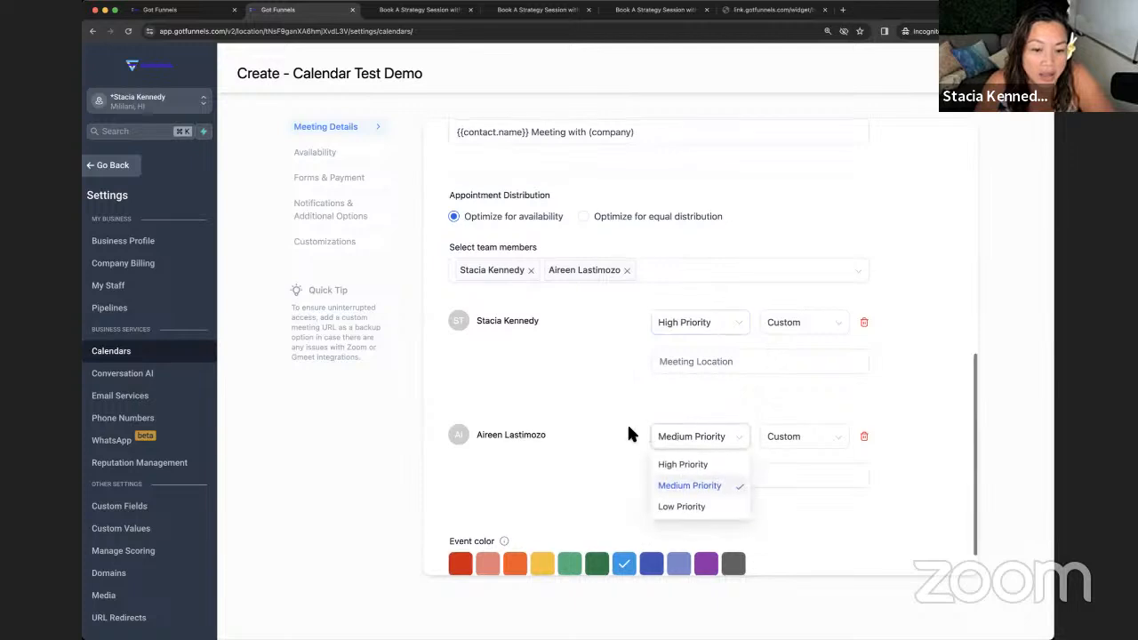
{"action": "left_click", "coordinate": [681, 487]}
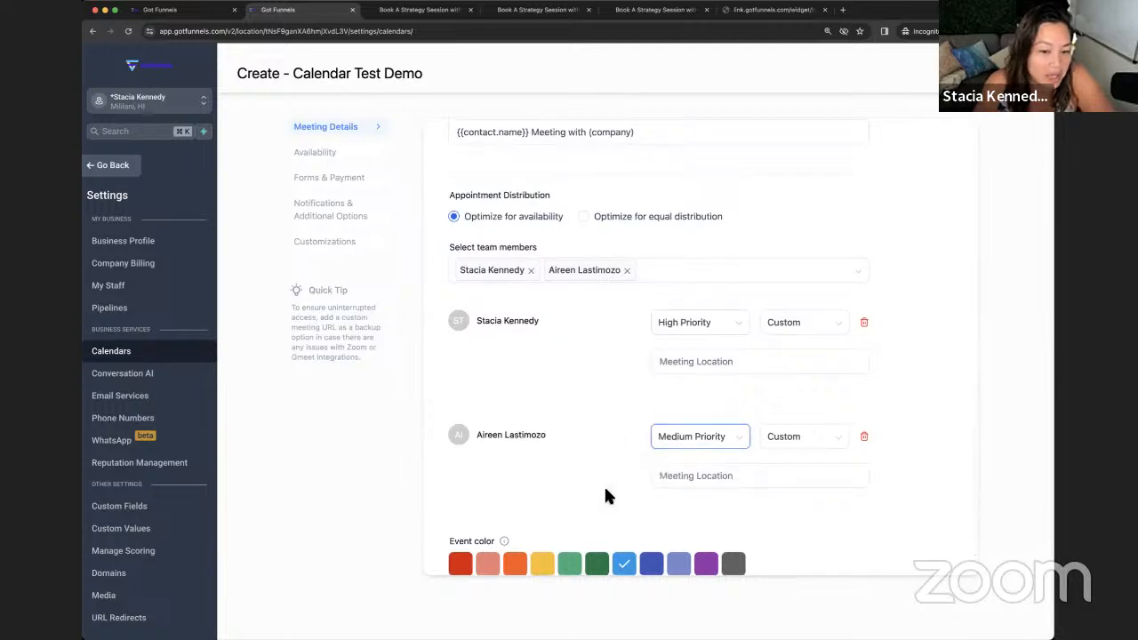
- Set the first member's location type to Full Address, clear the inserted value, then go to Availability
{"action": "left_click", "coordinate": [682, 362]}
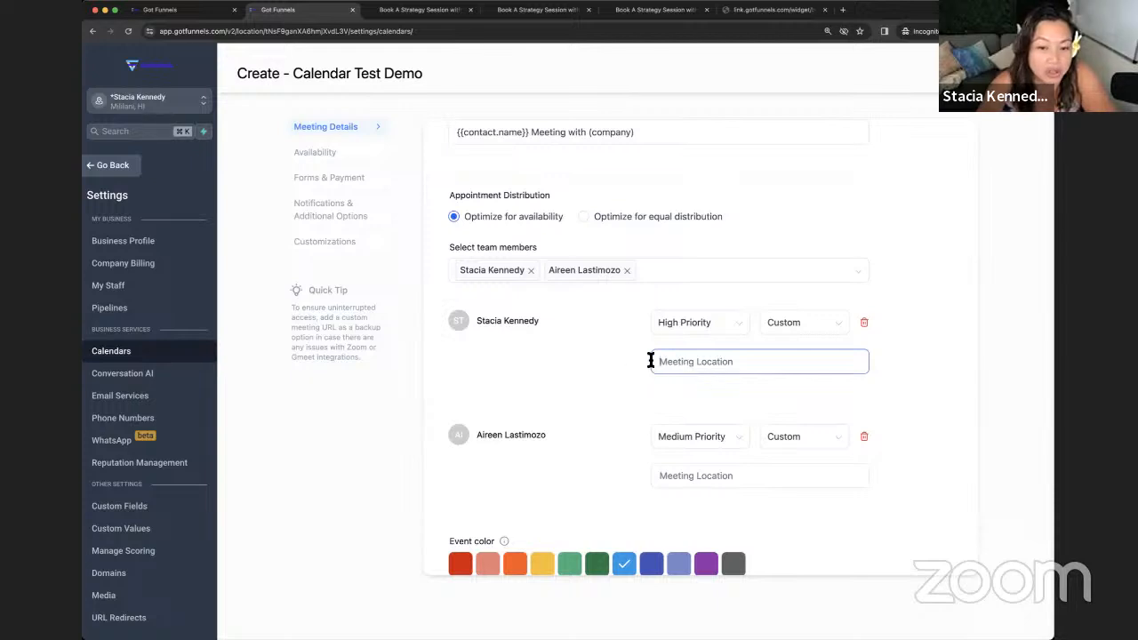
{"action": "left_click", "coordinate": [793, 325]}
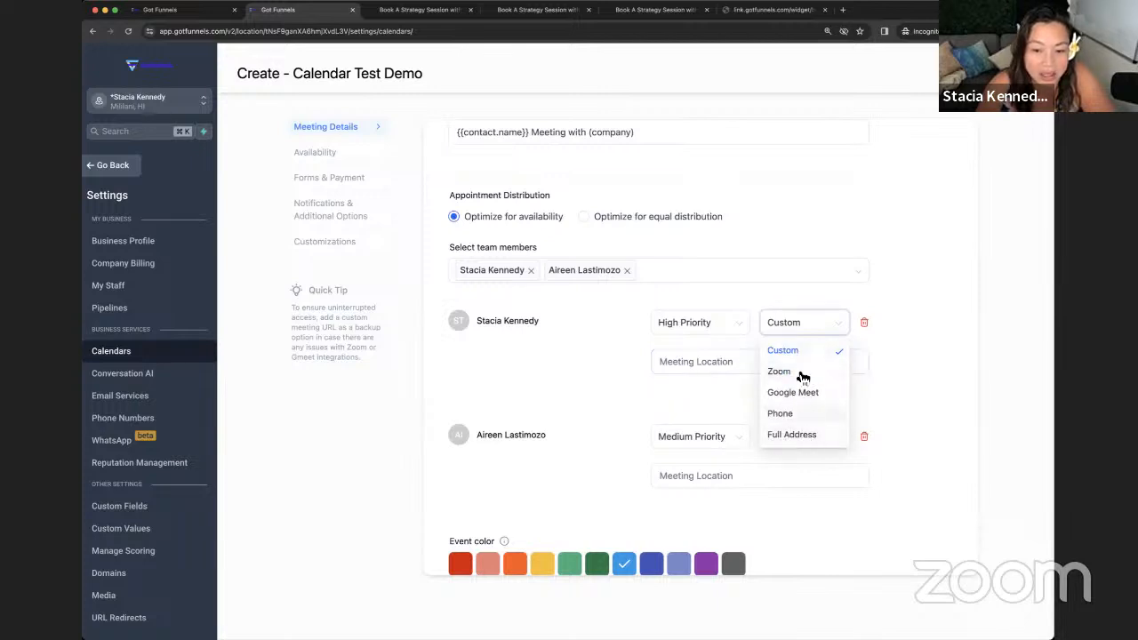
{"action": "left_click", "coordinate": [675, 373]}
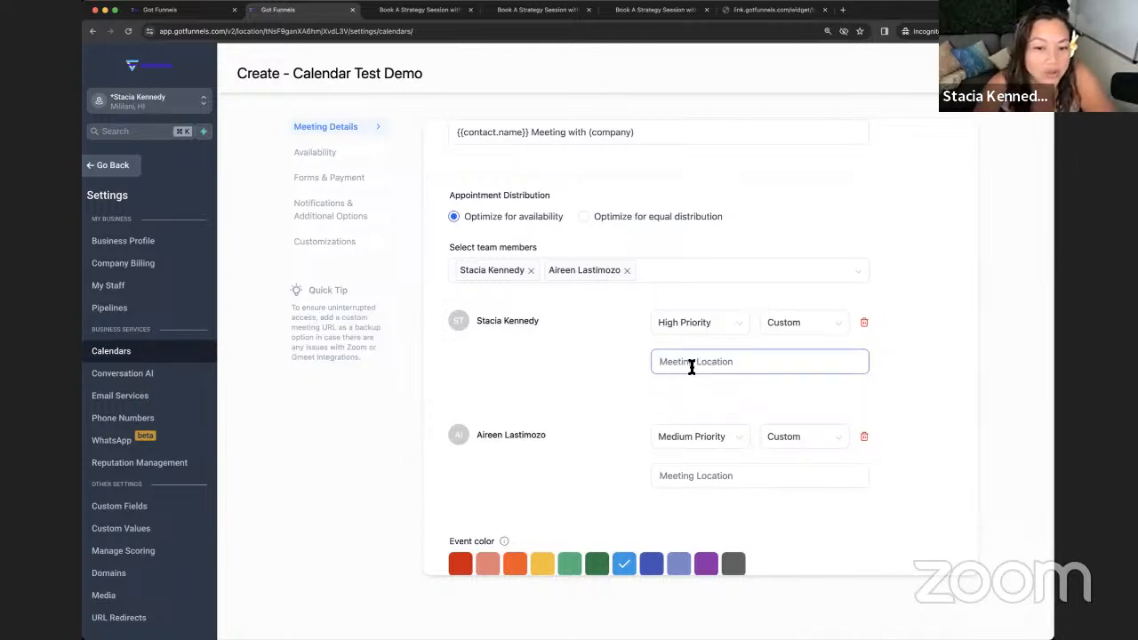
{"action": "left_click", "coordinate": [792, 330]}
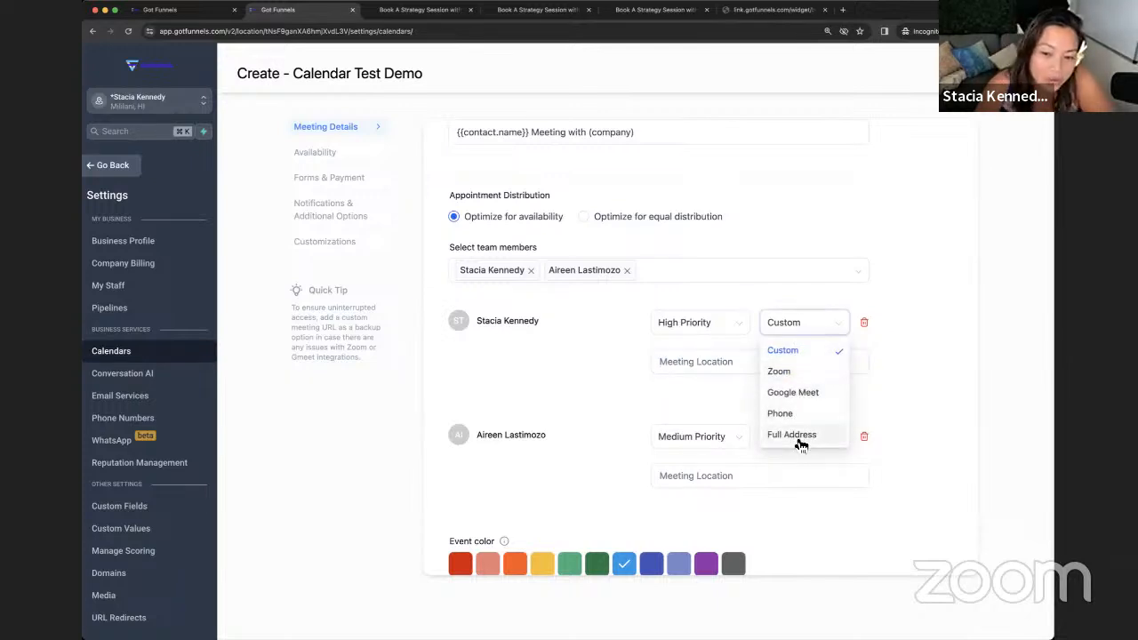
{"action": "left_click", "coordinate": [800, 435]}
{"action": "left_click_drag", "start_coordinate": [764, 368], "coordinate": [584, 364]}
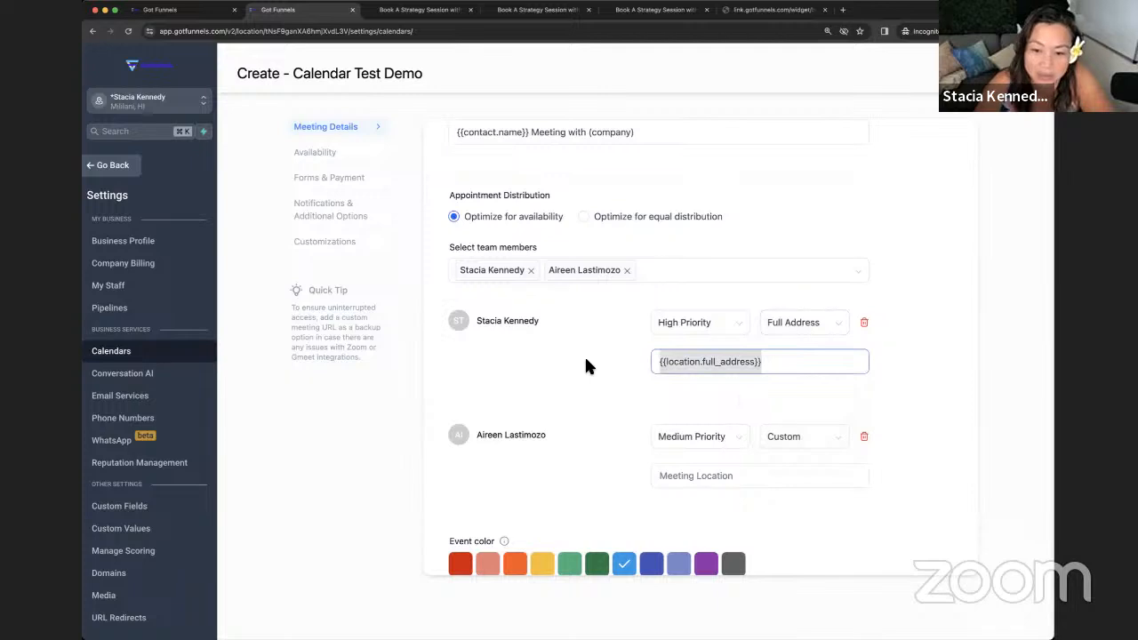
{"action": "key", "text": "BackSpace"}
{"action": "scroll", "coordinate": [586, 360], "scroll_direction": "down", "scroll_amount": 1}
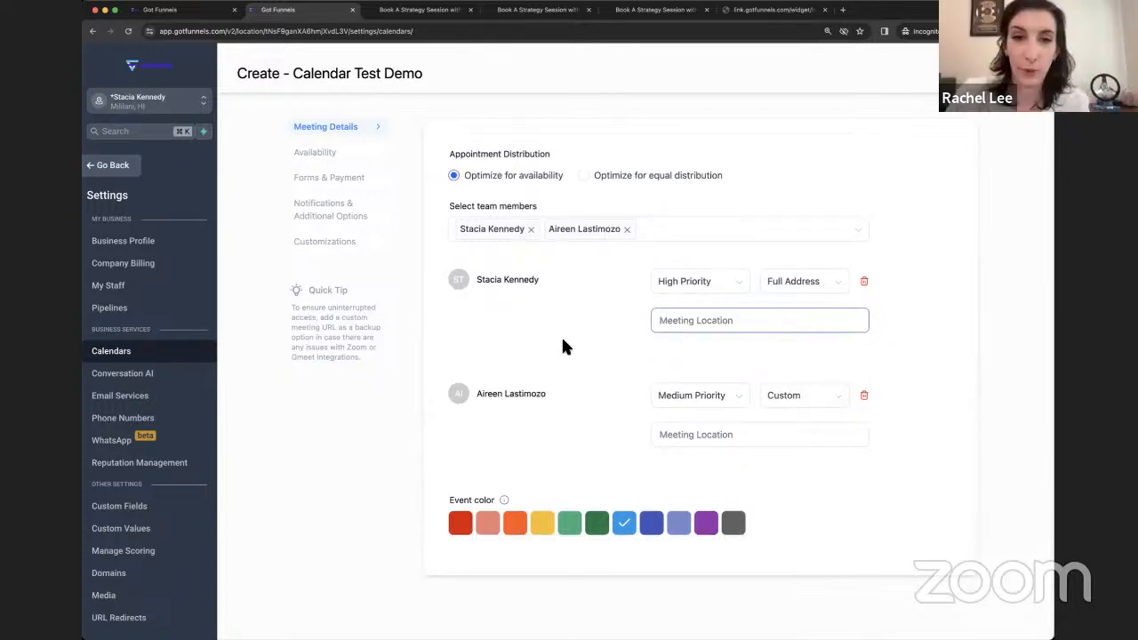
{"action": "left_click", "coordinate": [317, 153]}
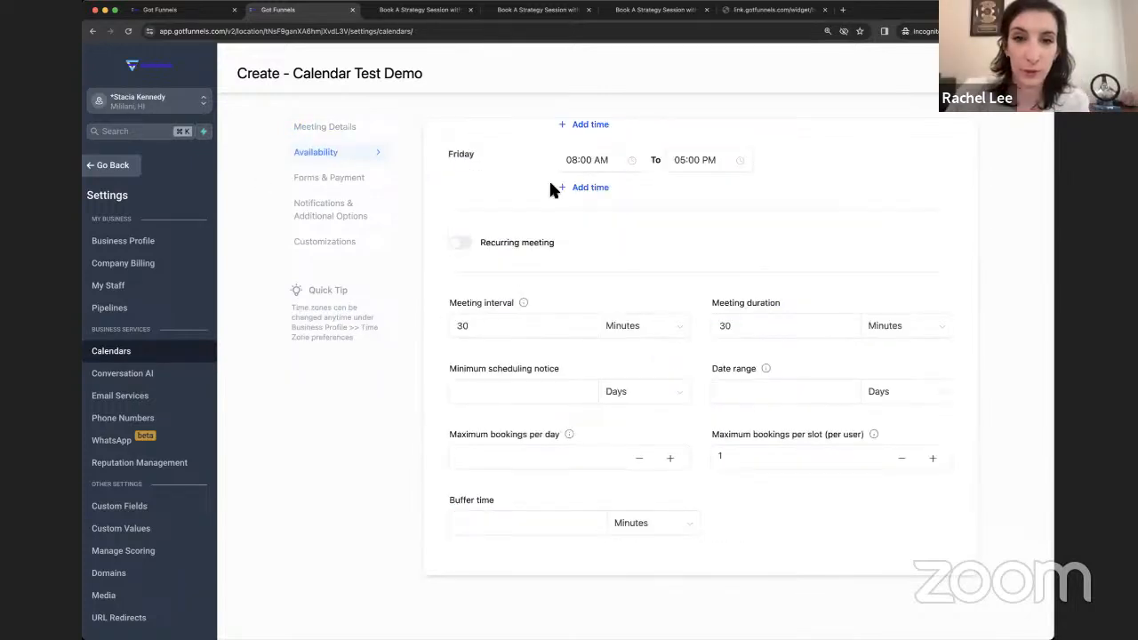
- Try specific custom dates (adding January 11, 2024), then revert to the standard weekly schedule
{"action": "scroll", "coordinate": [548, 189], "scroll_direction": "up", "scroll_amount": 5}
{"action": "scroll", "coordinate": [536, 223], "scroll_direction": "down", "scroll_amount": 2}
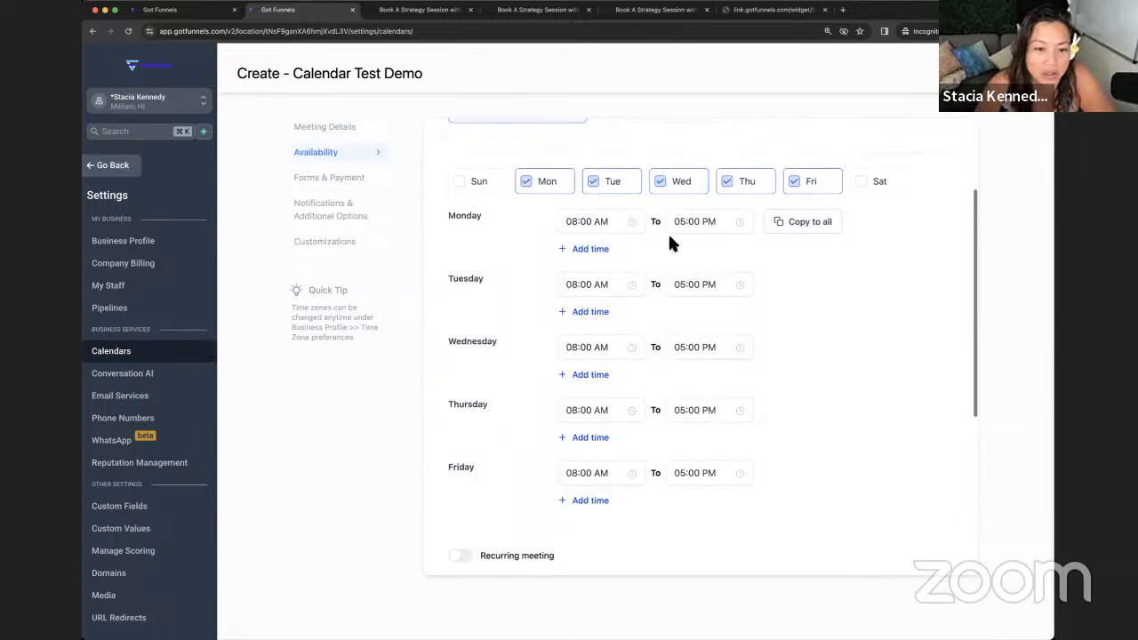
{"action": "scroll", "coordinate": [647, 299], "scroll_direction": "up", "scroll_amount": 2}
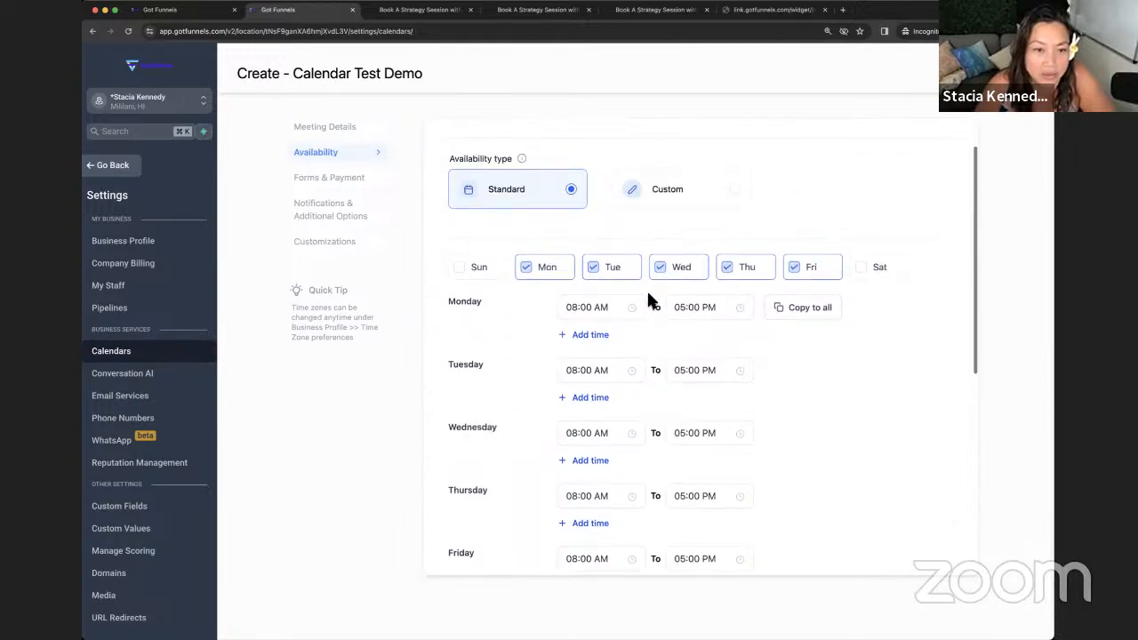
{"action": "left_click", "coordinate": [707, 193]}
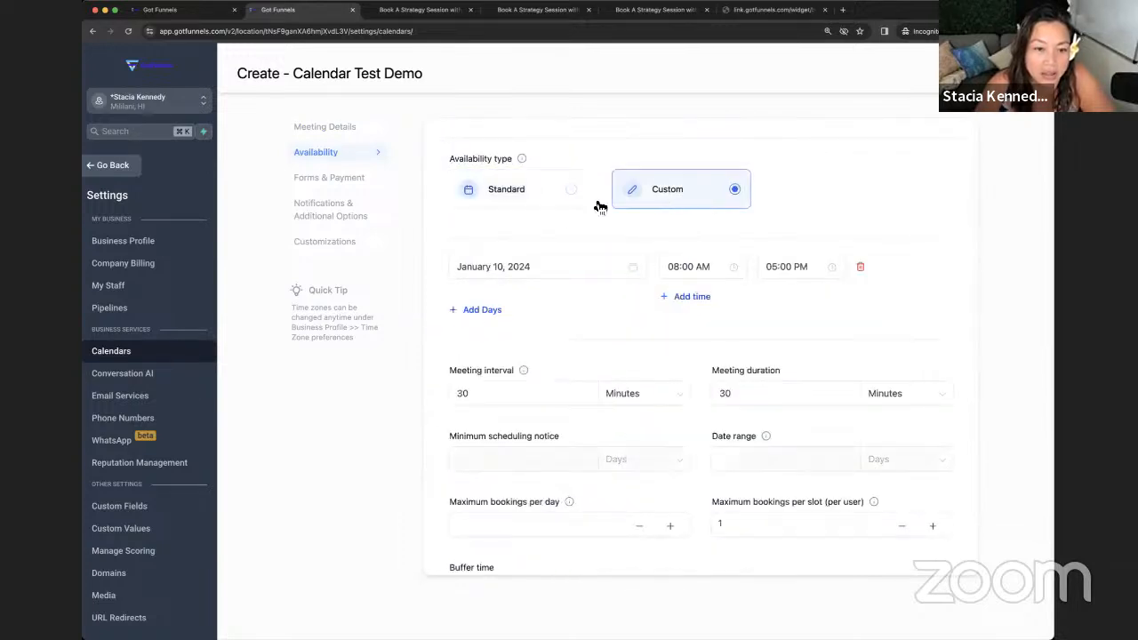
{"action": "left_click", "coordinate": [483, 311]}
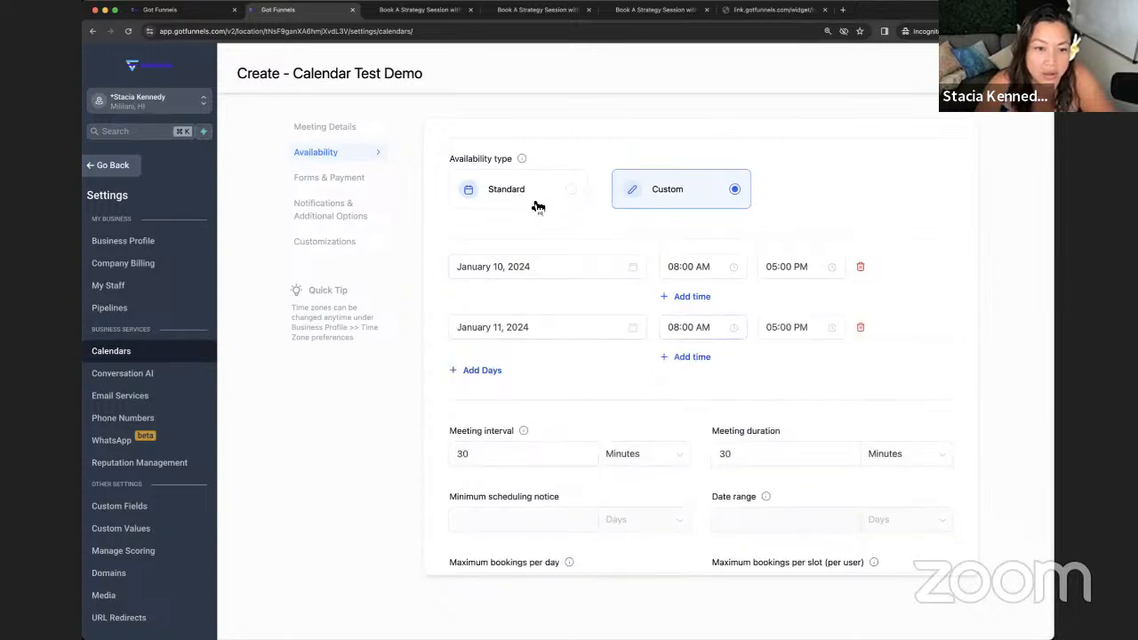
{"action": "left_click", "coordinate": [490, 212]}
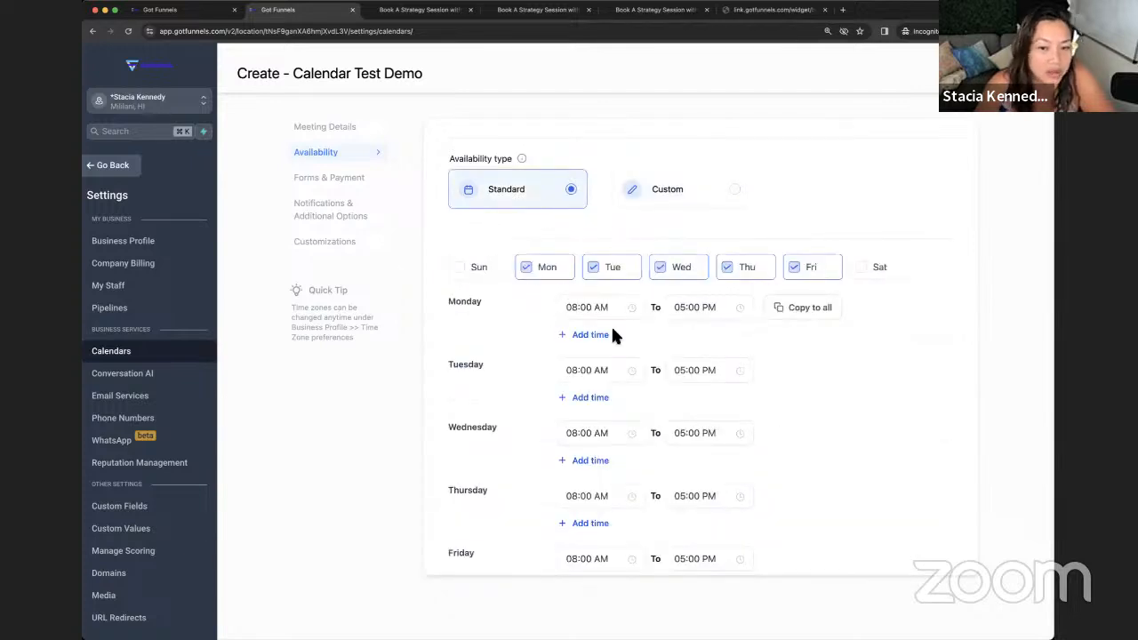
- Keep the Monday–Friday 8:00 AM–5:00 PM schedule, then return to Meeting Details
{"action": "left_click", "coordinate": [628, 266]}
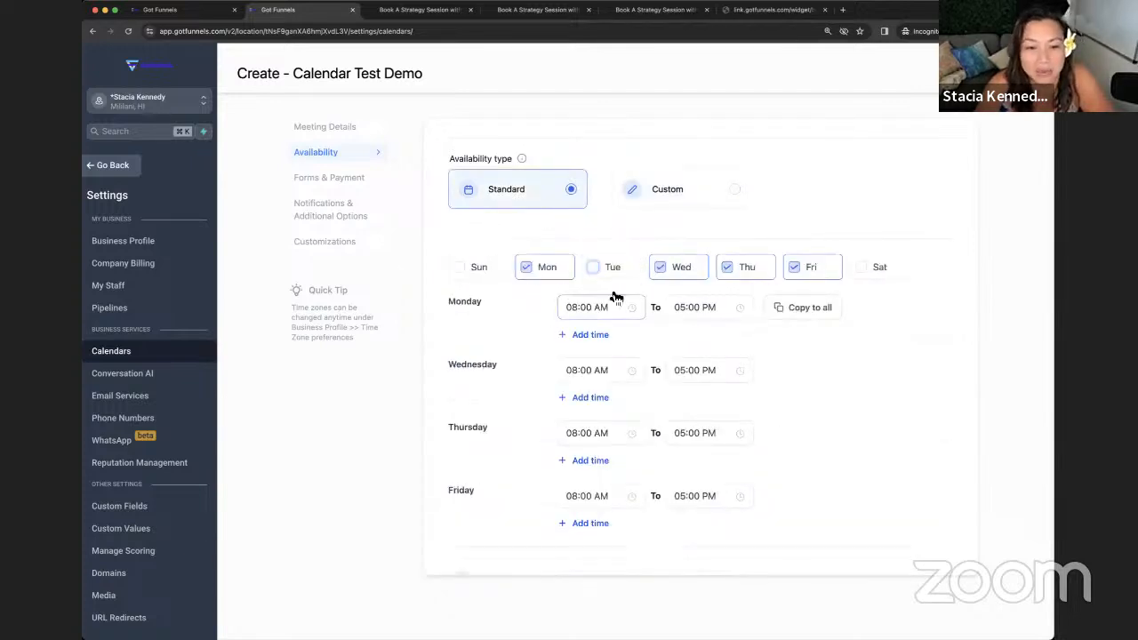
{"action": "left_click", "coordinate": [728, 269]}
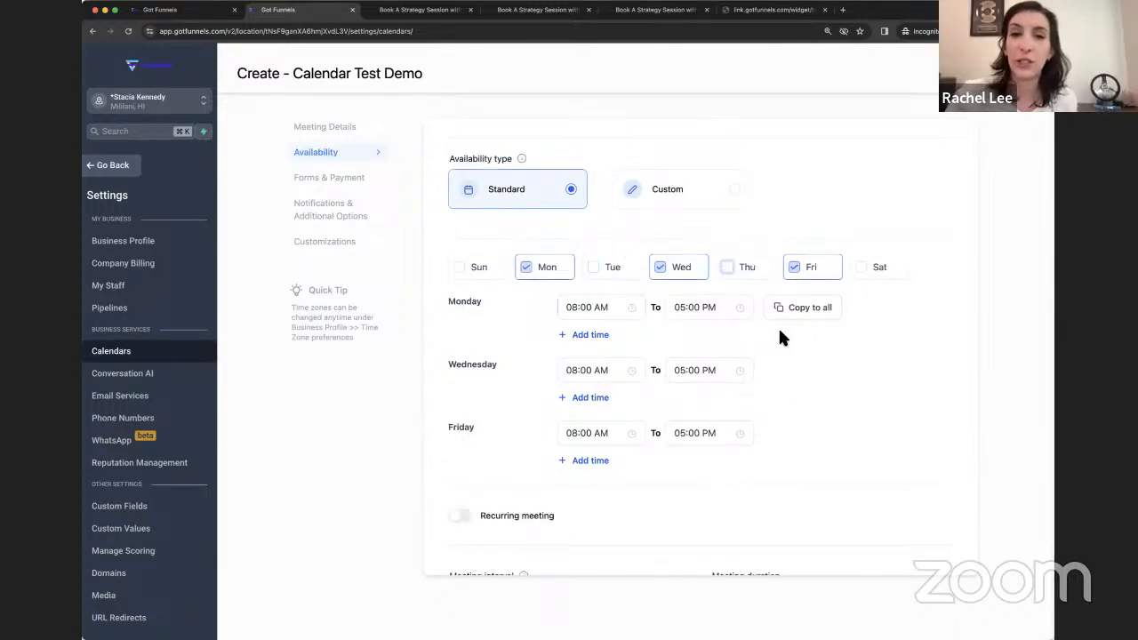
{"action": "left_click", "coordinate": [605, 274]}
{"action": "left_click", "coordinate": [725, 270]}
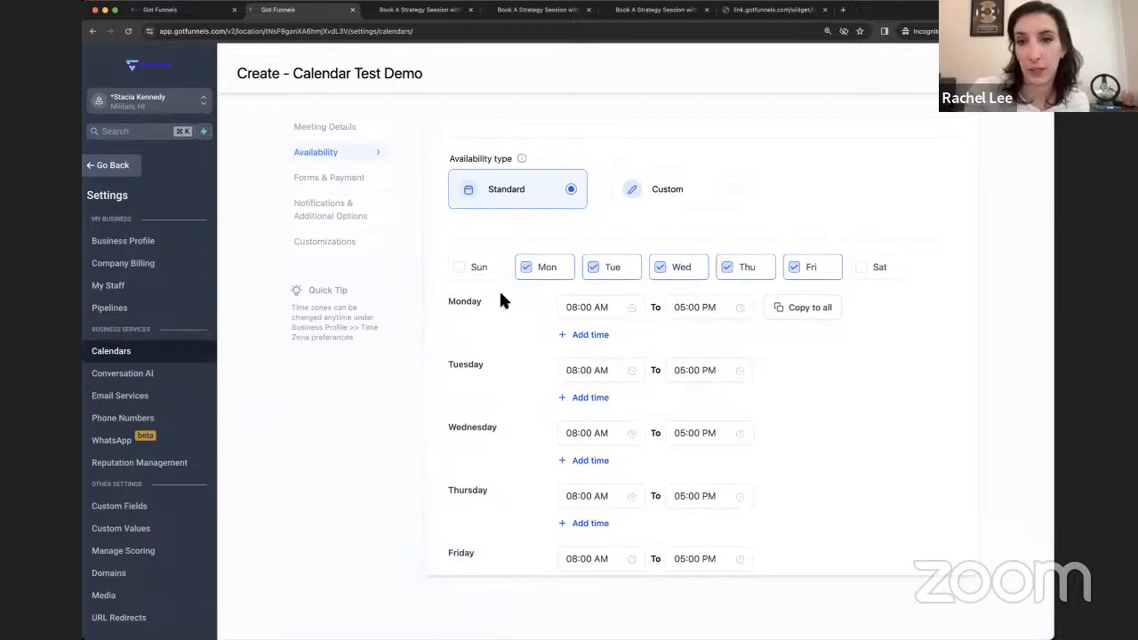
{"action": "scroll", "coordinate": [516, 311], "scroll_direction": "down", "scroll_amount": 4}
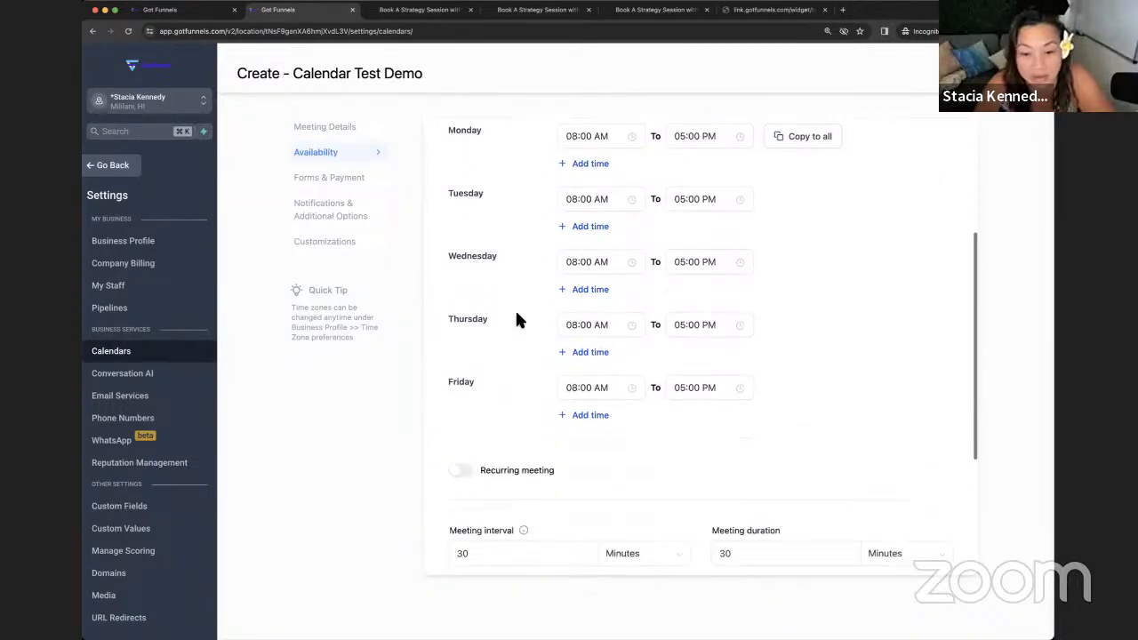
{"action": "scroll", "coordinate": [516, 313], "scroll_direction": "down", "scroll_amount": 1}
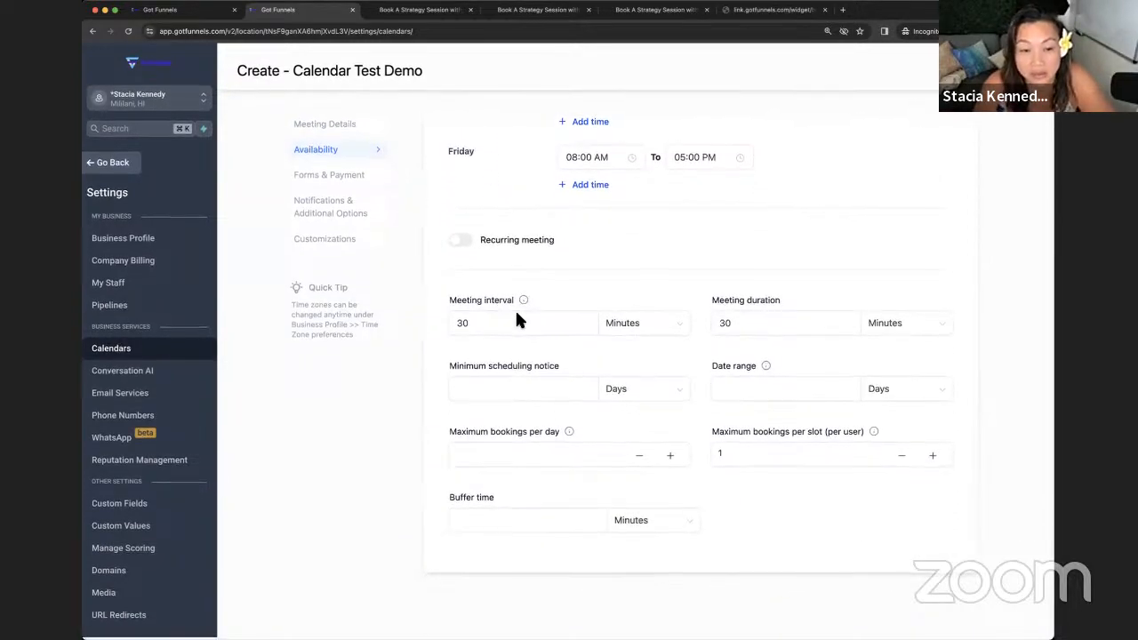
{"action": "scroll", "coordinate": [517, 313], "scroll_direction": "up", "scroll_amount": 3}
{"action": "scroll", "coordinate": [516, 320], "scroll_direction": "up", "scroll_amount": 2}
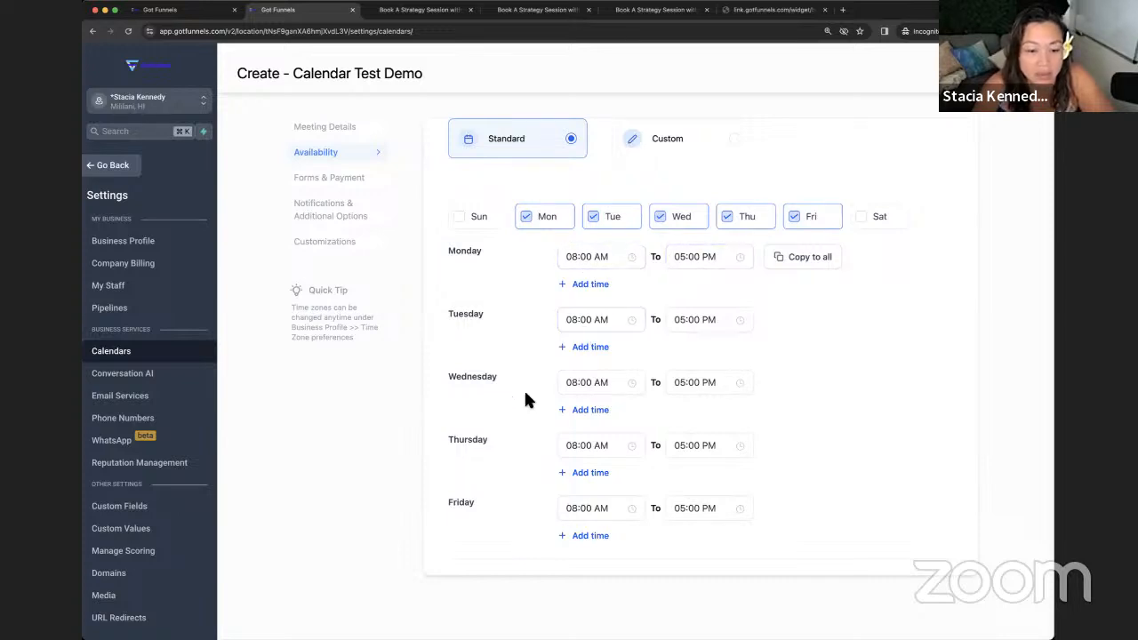
{"action": "scroll", "coordinate": [524, 400], "scroll_direction": "down", "scroll_amount": 8}
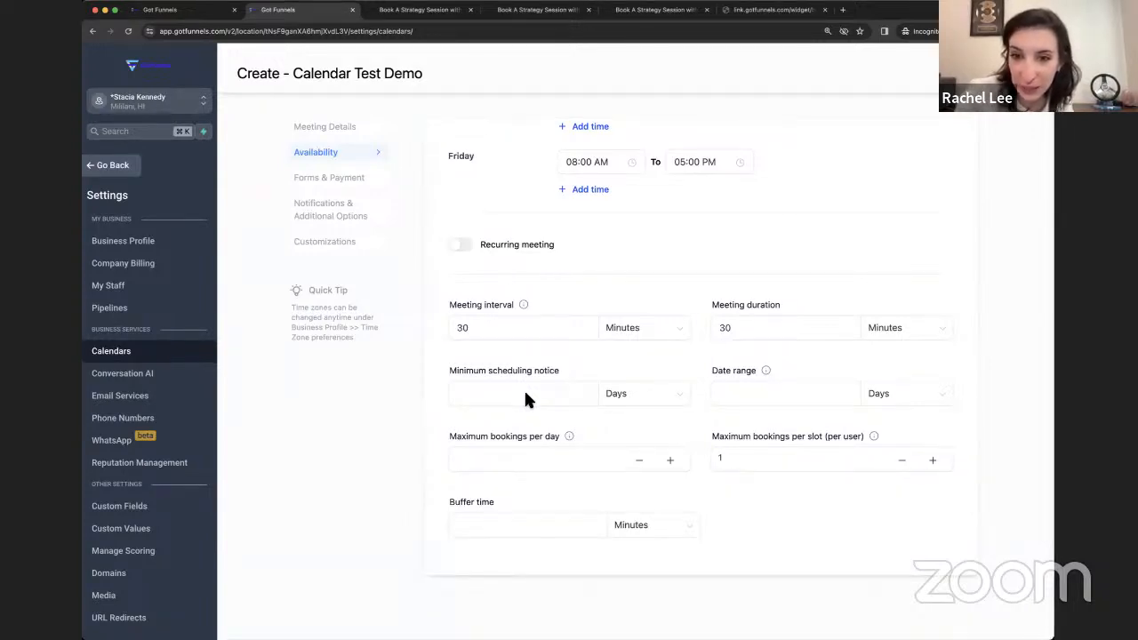
{"action": "scroll", "coordinate": [523, 389], "scroll_direction": "up", "scroll_amount": 1}
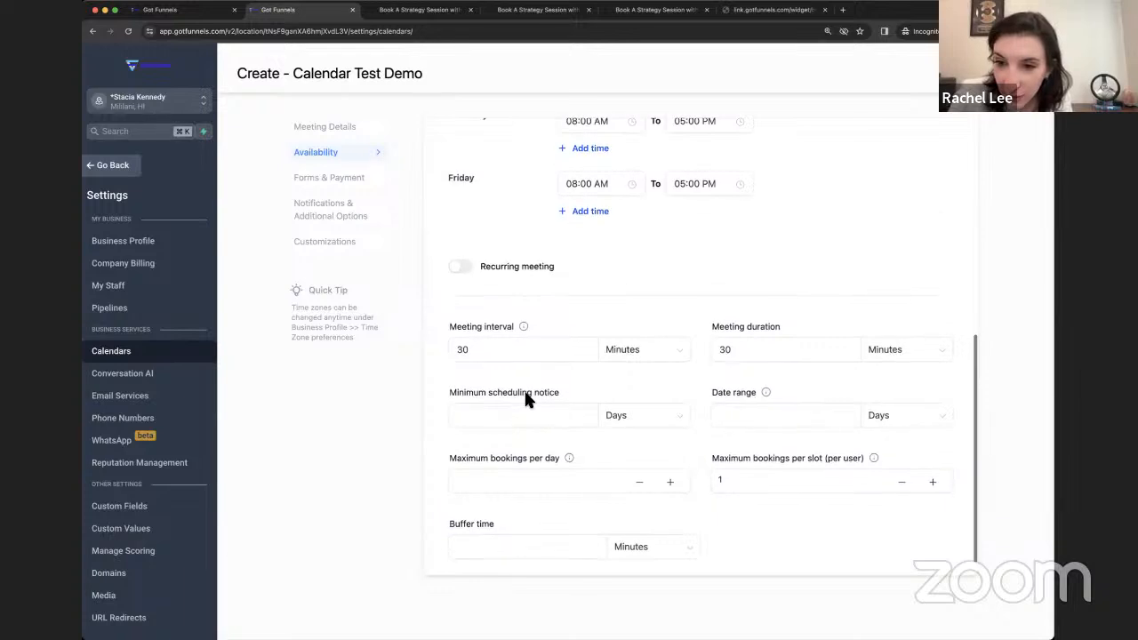
{"action": "scroll", "coordinate": [523, 389], "scroll_direction": "down", "scroll_amount": 1}
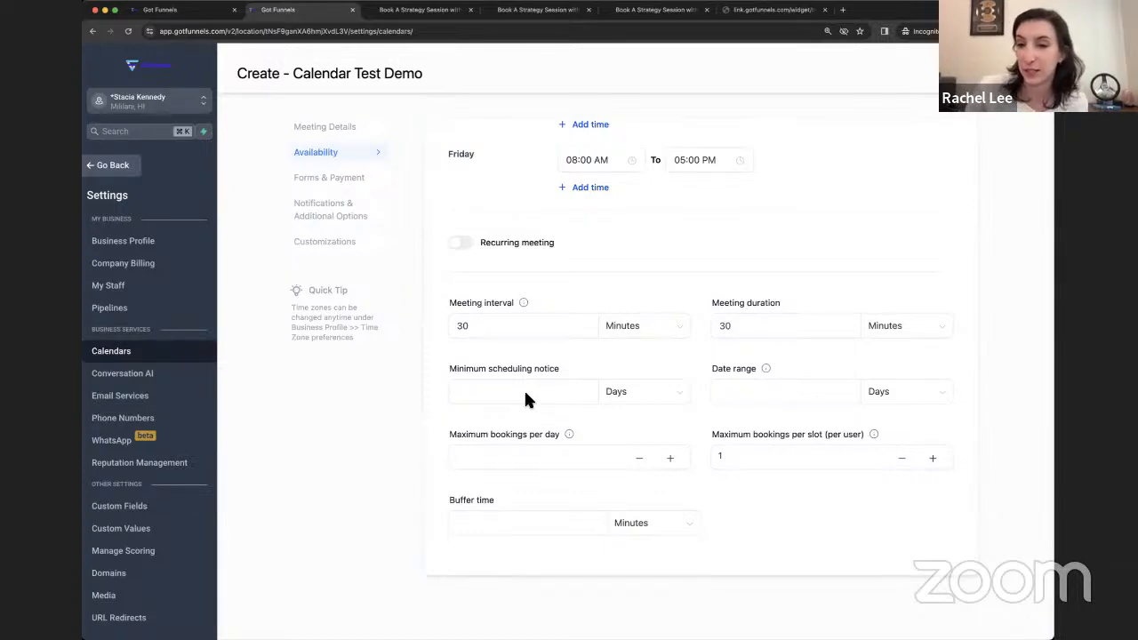
{"action": "scroll", "coordinate": [524, 389], "scroll_direction": "up", "scroll_amount": 8}
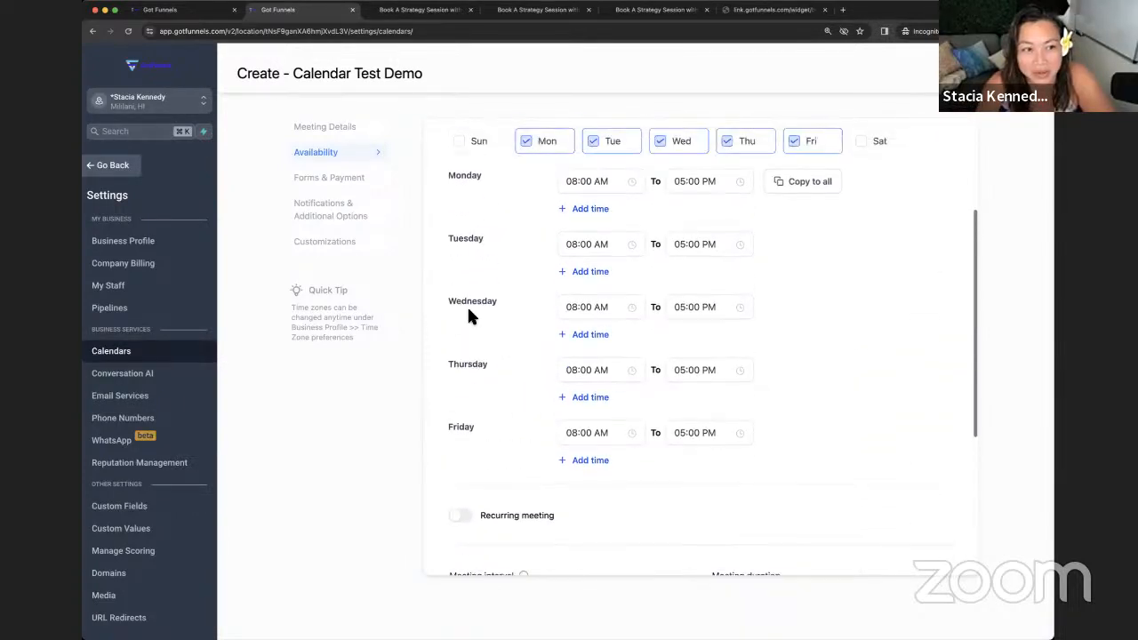
{"action": "left_click", "coordinate": [336, 127]}
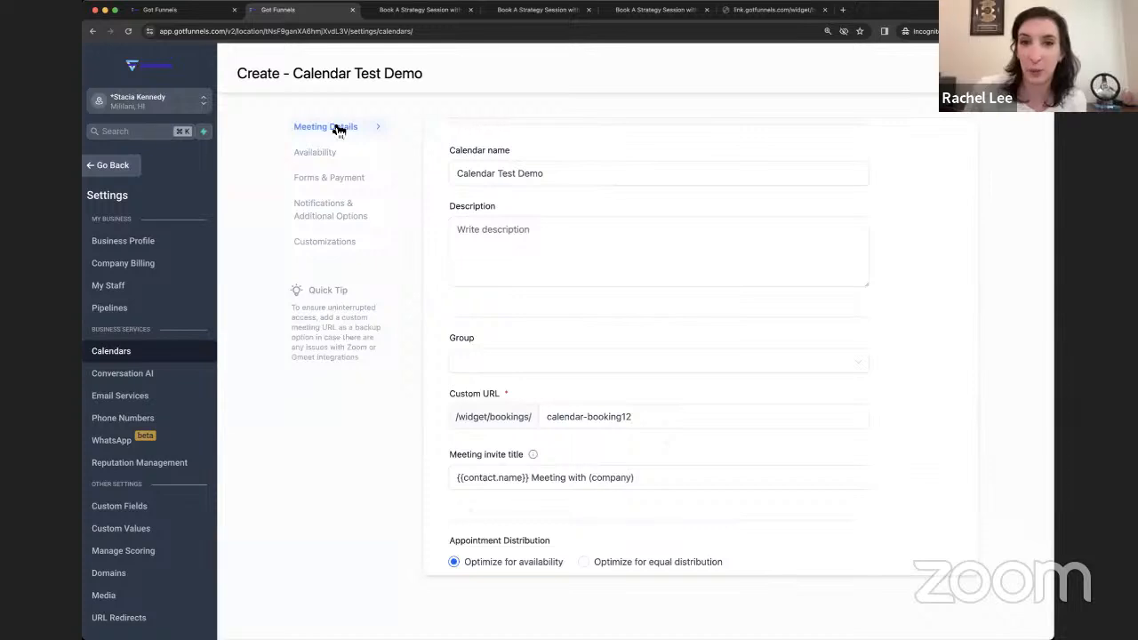
- Add the third staff member to the calendar's team members
{"action": "scroll", "coordinate": [718, 240], "scroll_direction": "down", "scroll_amount": 5}
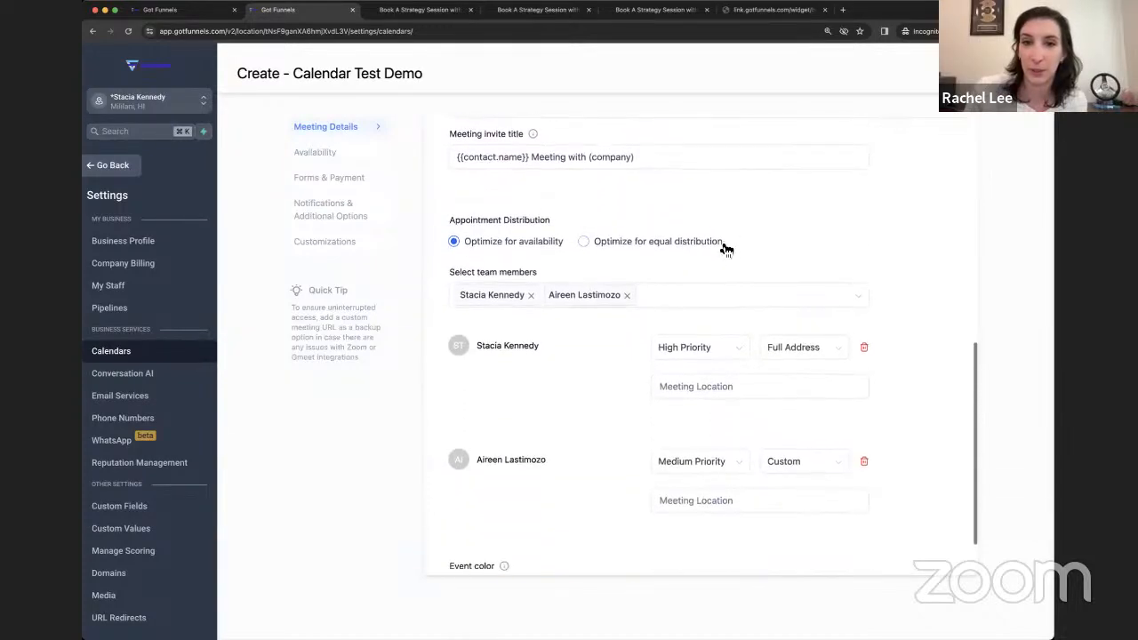
{"action": "left_click", "coordinate": [685, 293]}
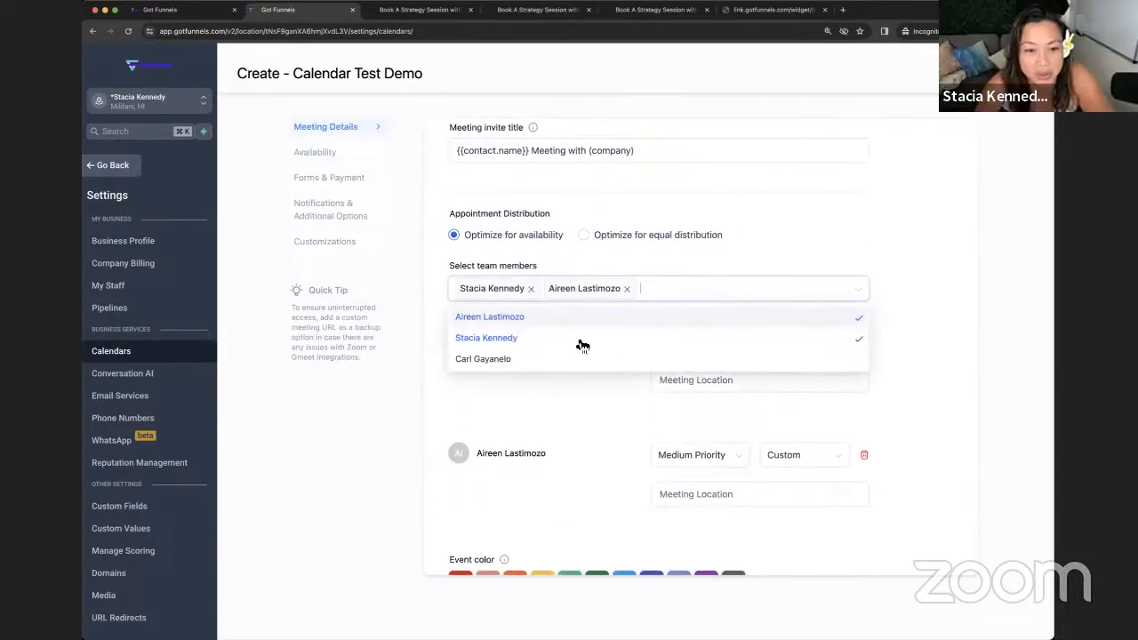
{"action": "left_click", "coordinate": [528, 361]}
{"action": "left_click", "coordinate": [808, 282]}
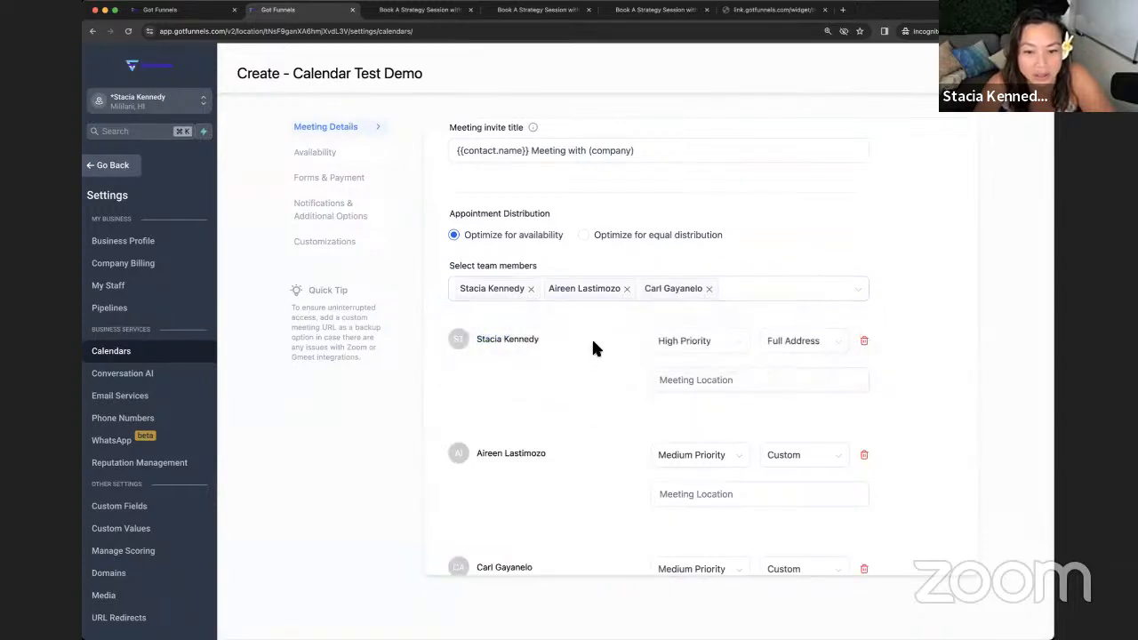
{"action": "scroll", "coordinate": [593, 346], "scroll_direction": "down", "scroll_amount": 2}
{"action": "scroll", "coordinate": [594, 359], "scroll_direction": "down", "scroll_amount": 1}
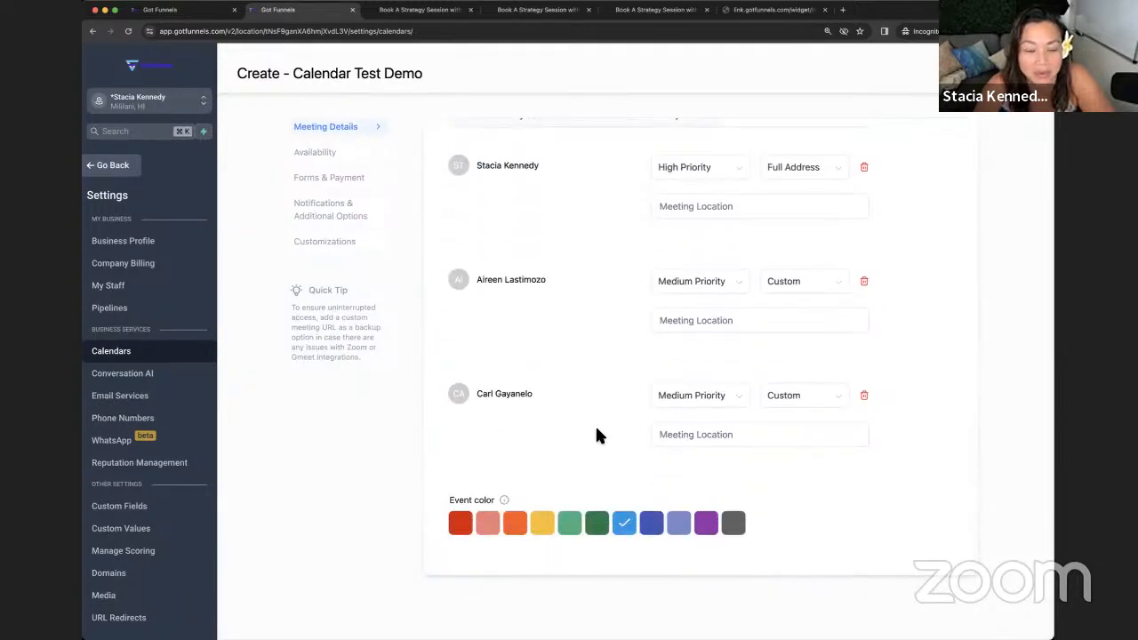
{"action": "scroll", "coordinate": [594, 434], "scroll_direction": "up", "scroll_amount": 1}
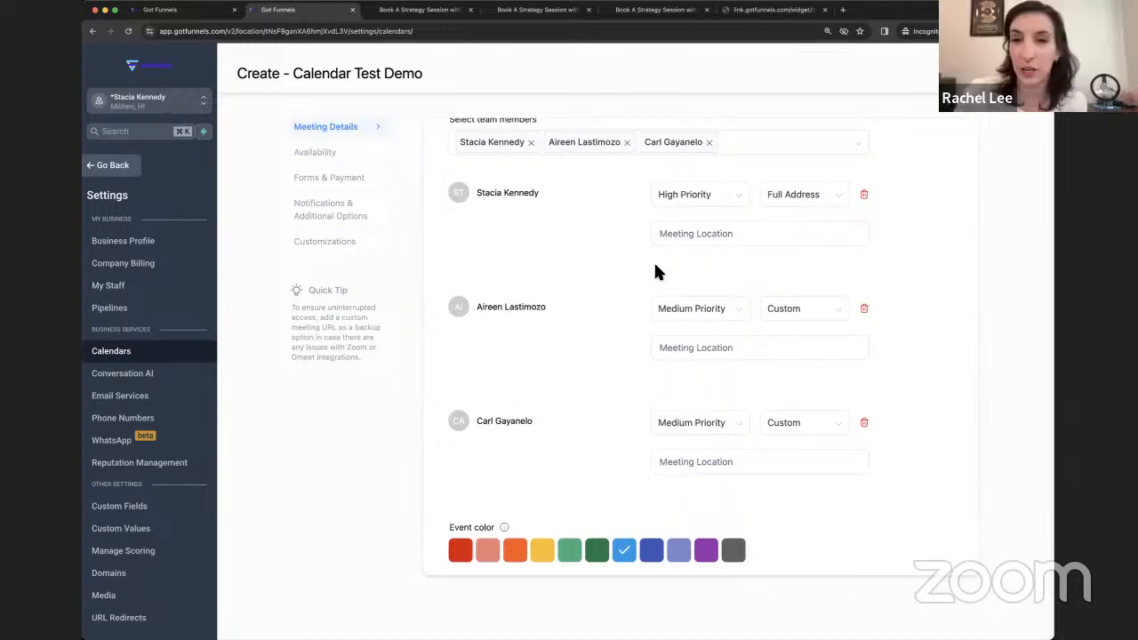
{"action": "scroll", "coordinate": [655, 279], "scroll_direction": "up", "scroll_amount": 3}
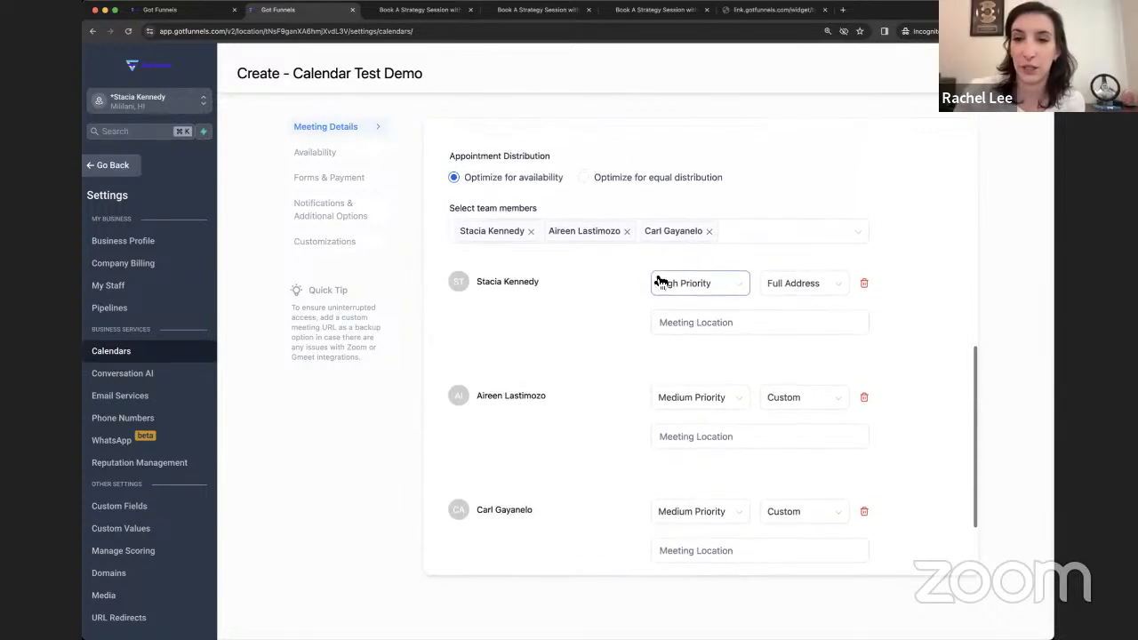
- Set the first team member's meeting location to Full Address
{"action": "left_click", "coordinate": [794, 298]}
{"action": "left_click", "coordinate": [798, 405]}
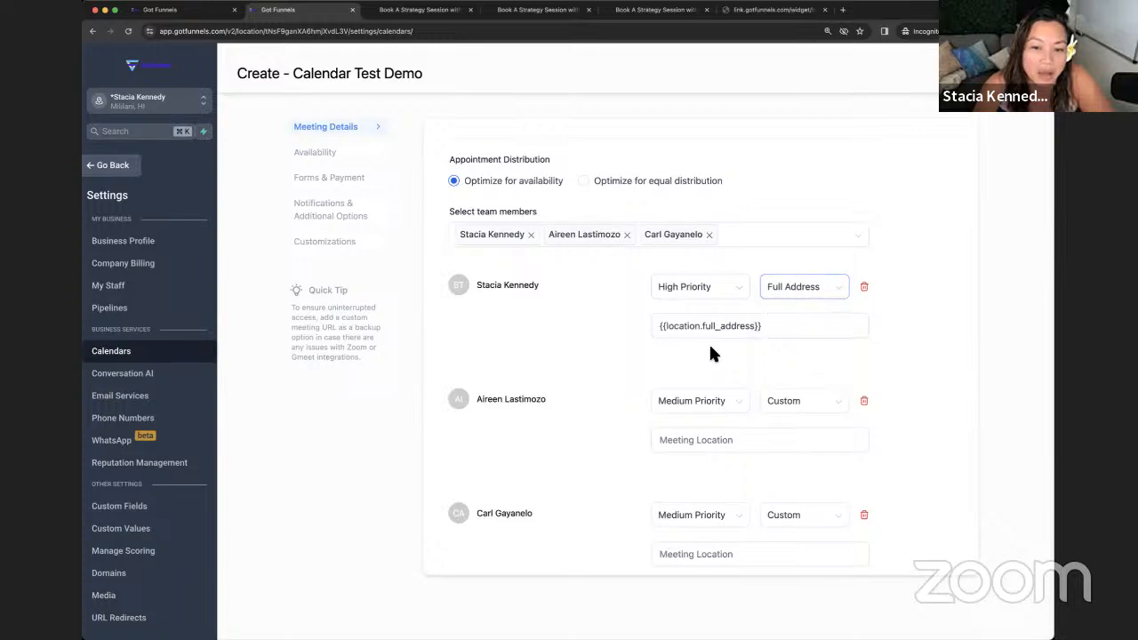
{"action": "scroll", "coordinate": [731, 418], "scroll_direction": "up", "scroll_amount": 5}
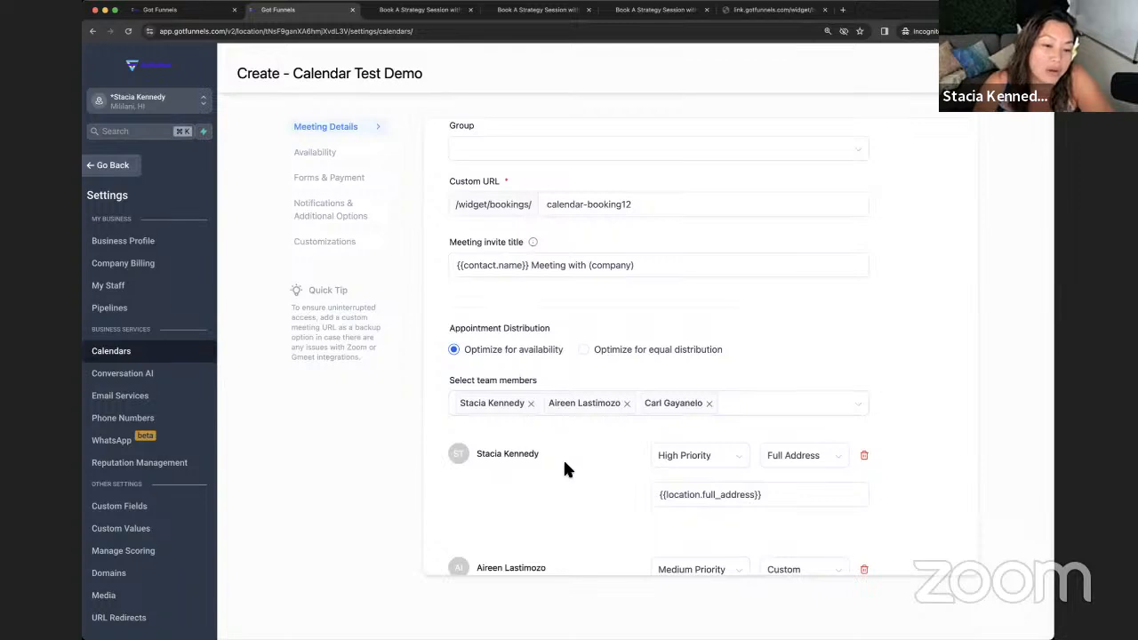
{"action": "scroll", "coordinate": [565, 469], "scroll_direction": "down", "scroll_amount": 5}
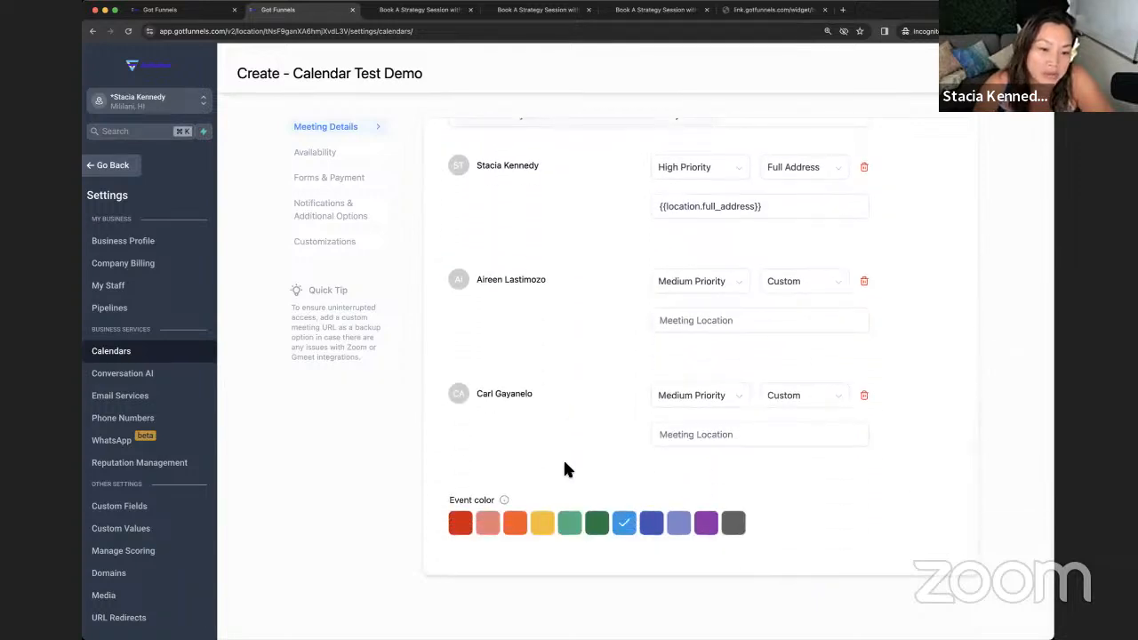
{"action": "scroll", "coordinate": [565, 469], "scroll_direction": "up", "scroll_amount": 5}
{"action": "scroll", "coordinate": [566, 469], "scroll_direction": "up", "scroll_amount": 8}
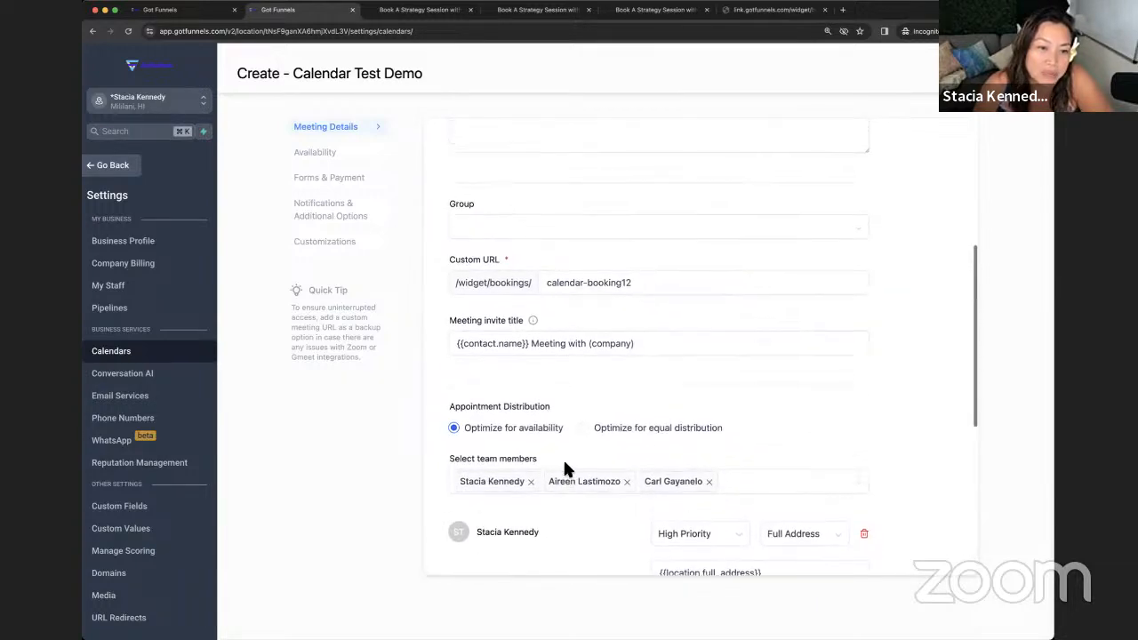
{"action": "scroll", "coordinate": [565, 468], "scroll_direction": "up", "scroll_amount": 2}
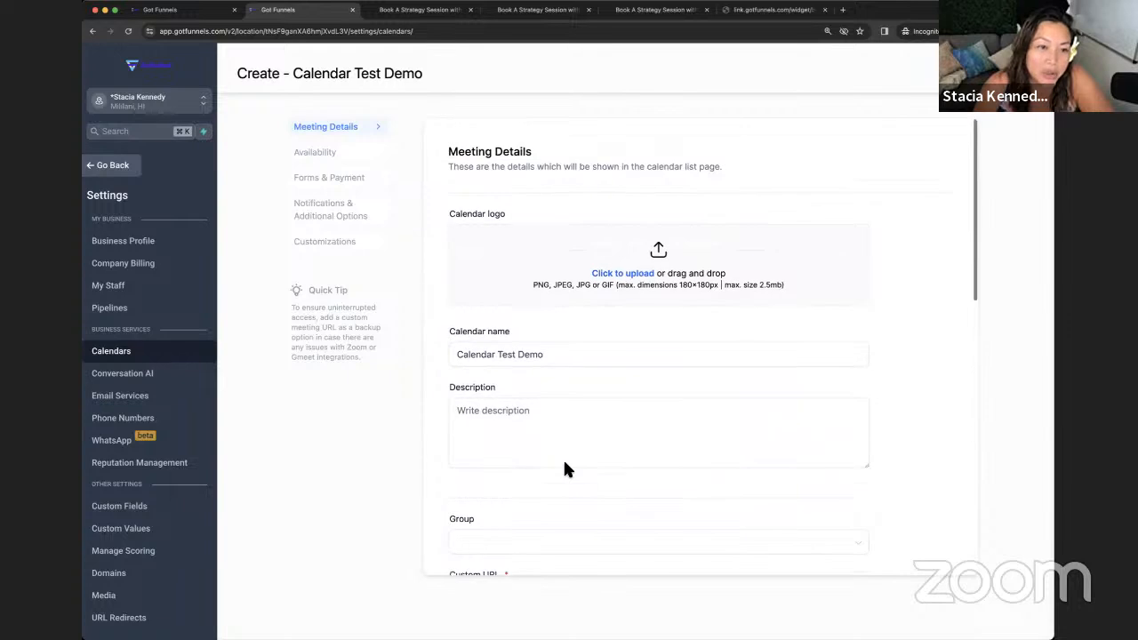
{"action": "scroll", "coordinate": [565, 469], "scroll_direction": "down", "scroll_amount": 5}
{"action": "scroll", "coordinate": [566, 469], "scroll_direction": "down", "scroll_amount": 5}
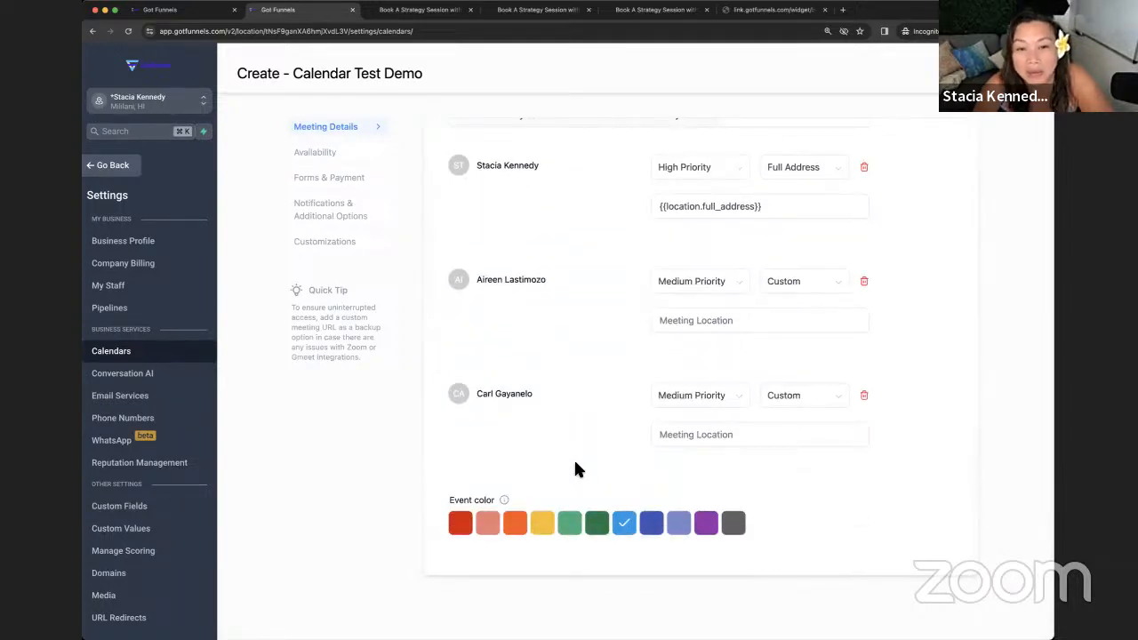
- Step through Availability and Forms & Payment to Notifications & Additional Options, with rescheduling and cancelling allowed
{"action": "left_click", "coordinate": [313, 152]}
{"action": "scroll", "coordinate": [440, 173], "scroll_direction": "up", "scroll_amount": 5}
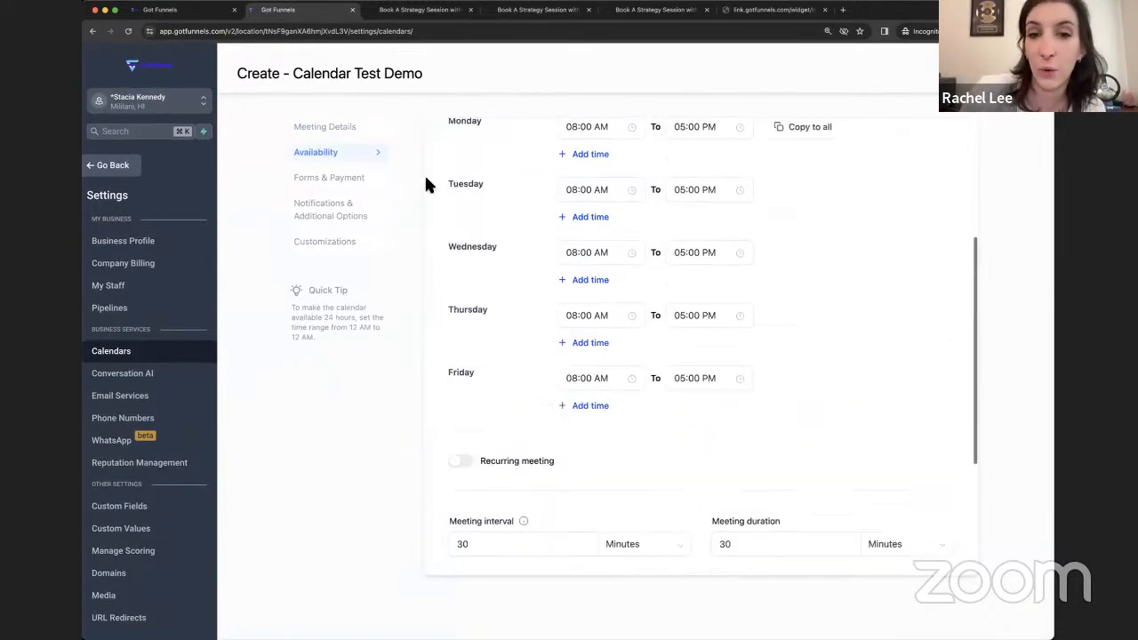
{"action": "left_click", "coordinate": [358, 178]}
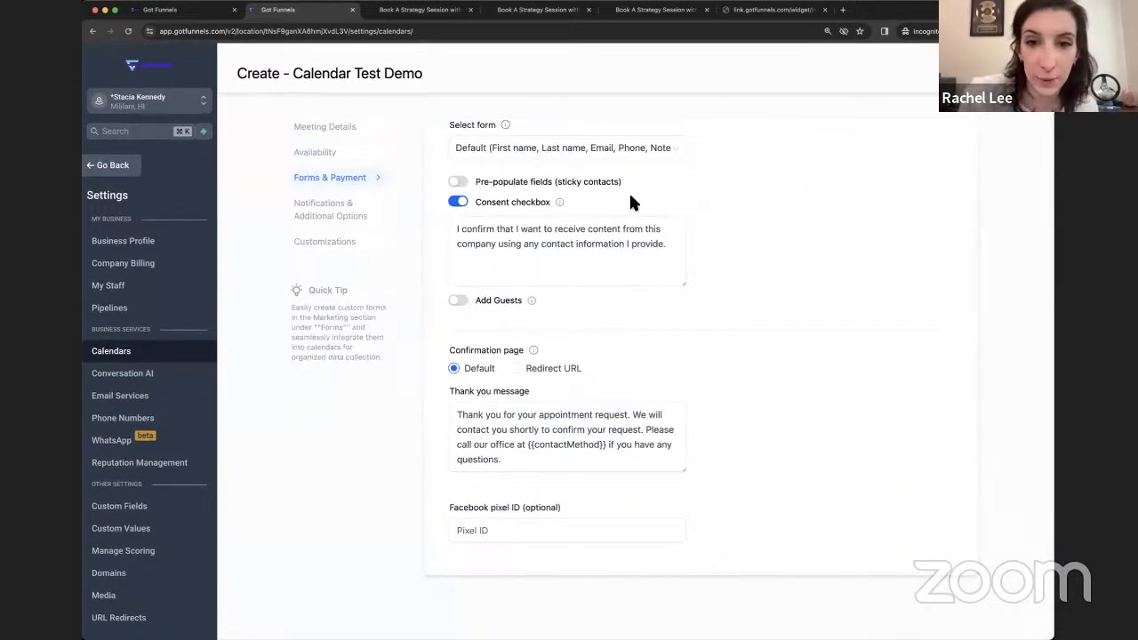
{"action": "scroll", "coordinate": [630, 201], "scroll_direction": "up", "scroll_amount": 2}
{"action": "scroll", "coordinate": [626, 197], "scroll_direction": "down", "scroll_amount": 5}
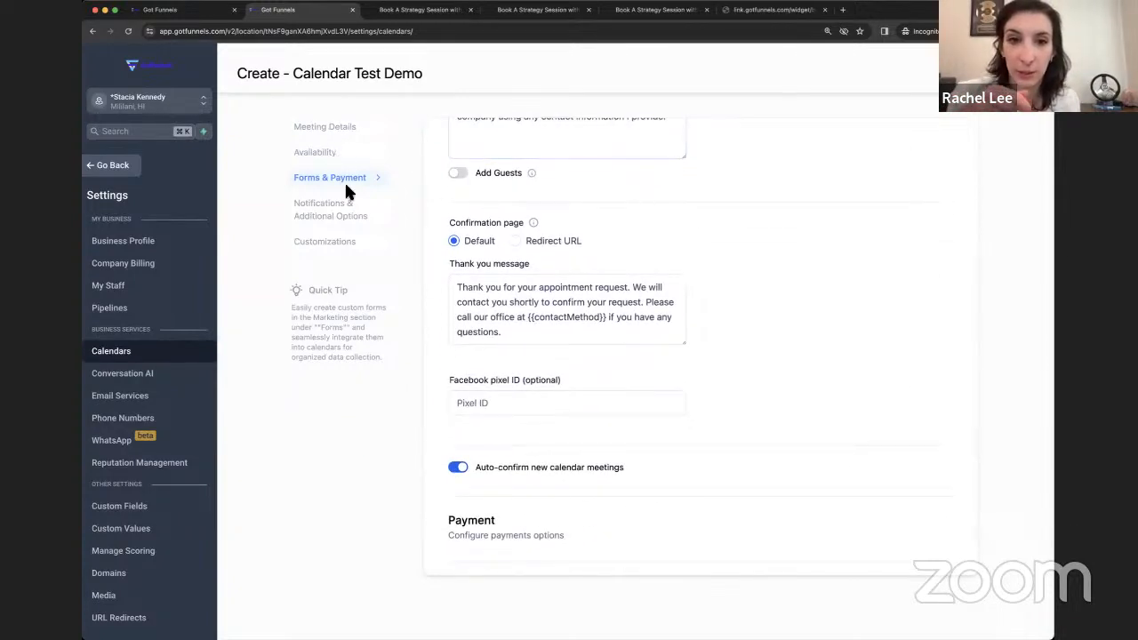
{"action": "left_click", "coordinate": [352, 205]}
{"action": "scroll", "coordinate": [468, 210], "scroll_direction": "up", "scroll_amount": 3}
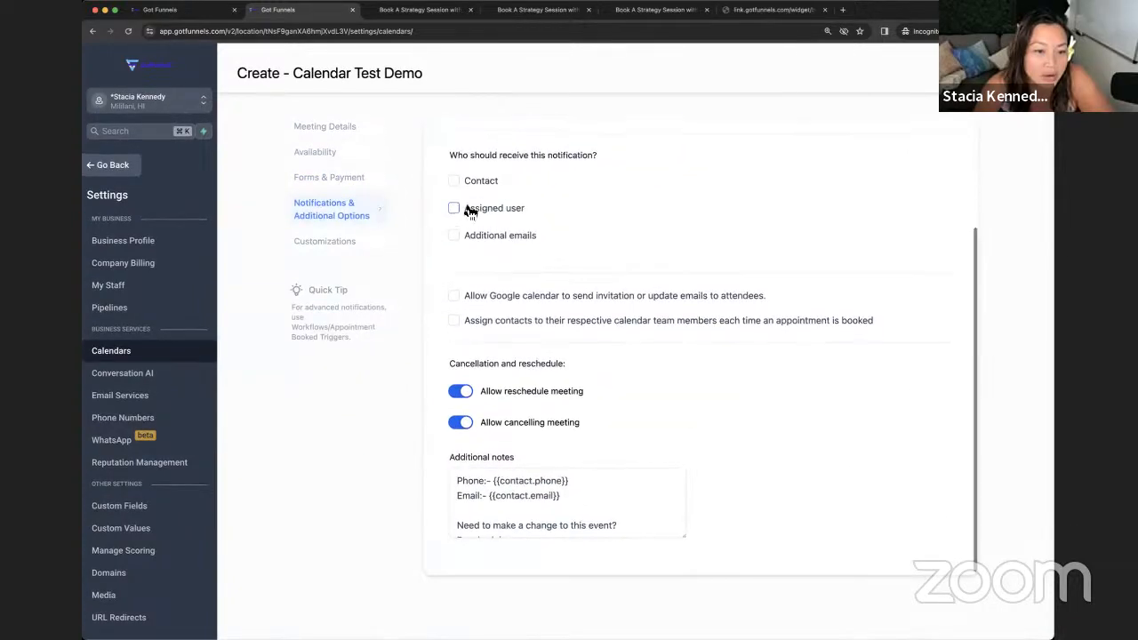
{"action": "scroll", "coordinate": [590, 241], "scroll_direction": "down", "scroll_amount": 3}
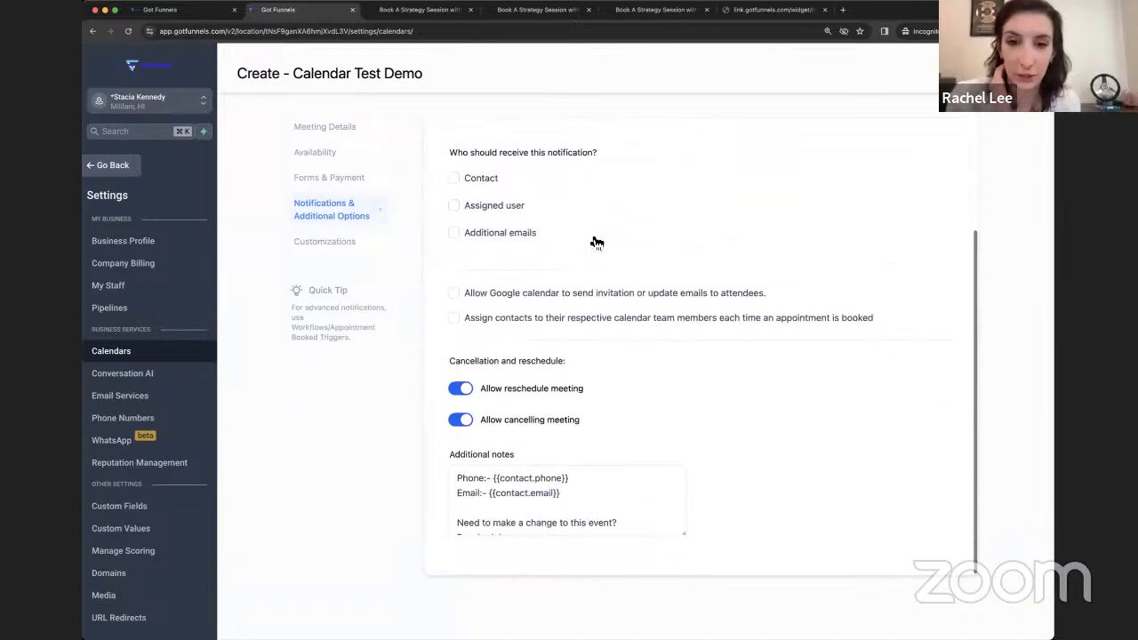
- In Customizations, turn on Allow staff selection during booking with the Neo widget style
{"action": "left_click", "coordinate": [326, 244]}
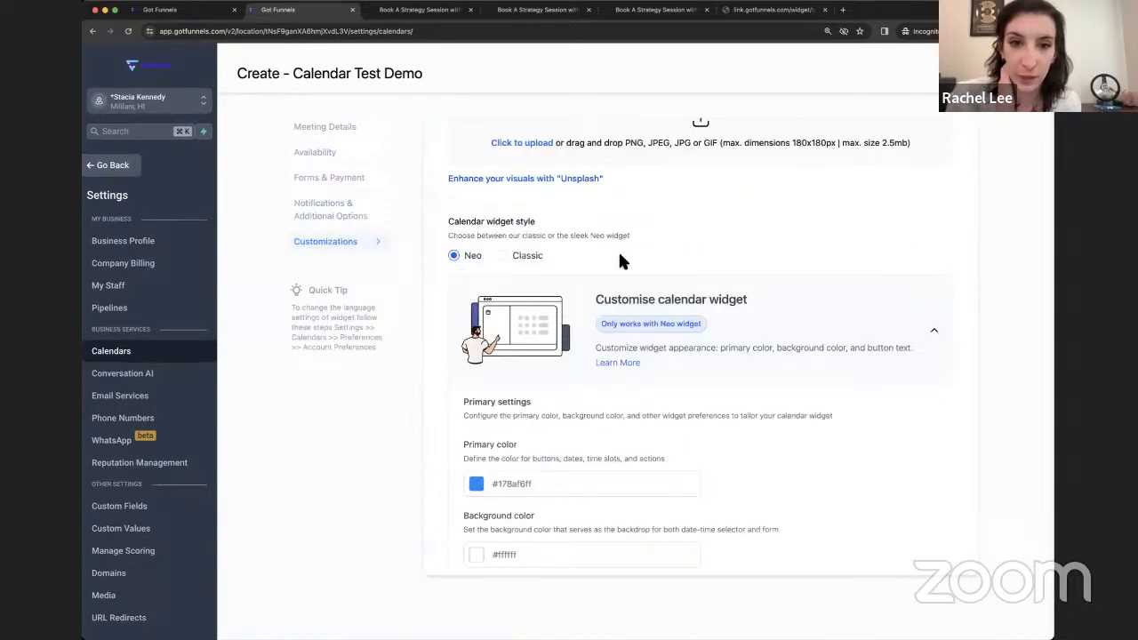
{"action": "scroll", "coordinate": [621, 258], "scroll_direction": "up", "scroll_amount": 3}
{"action": "scroll", "coordinate": [609, 258], "scroll_direction": "down", "scroll_amount": 5}
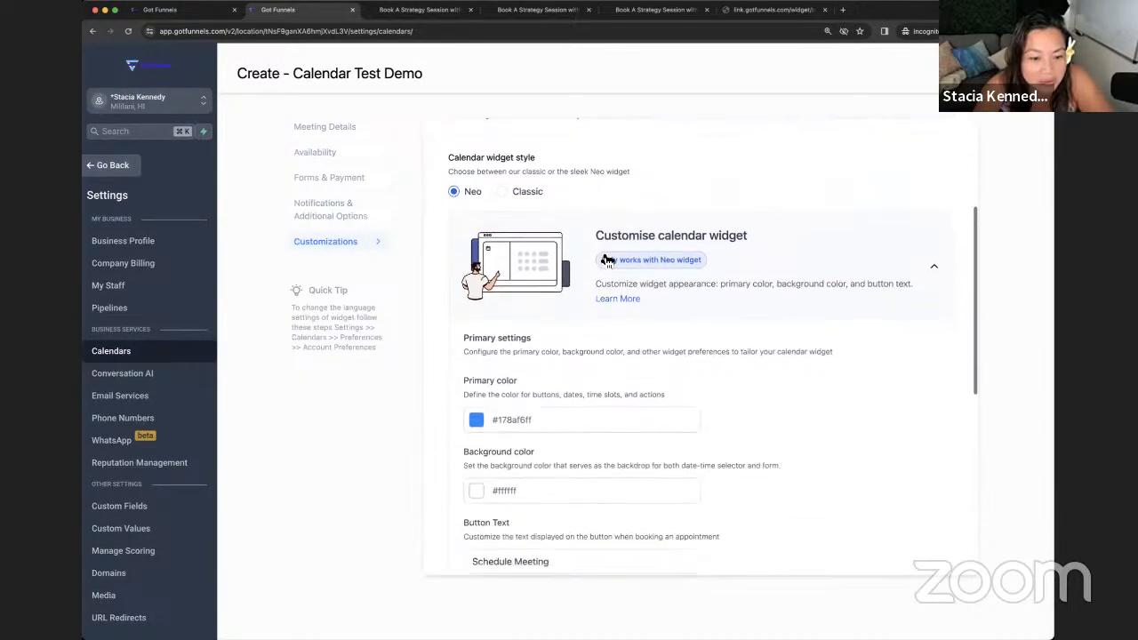
{"action": "scroll", "coordinate": [606, 259], "scroll_direction": "down", "scroll_amount": 5}
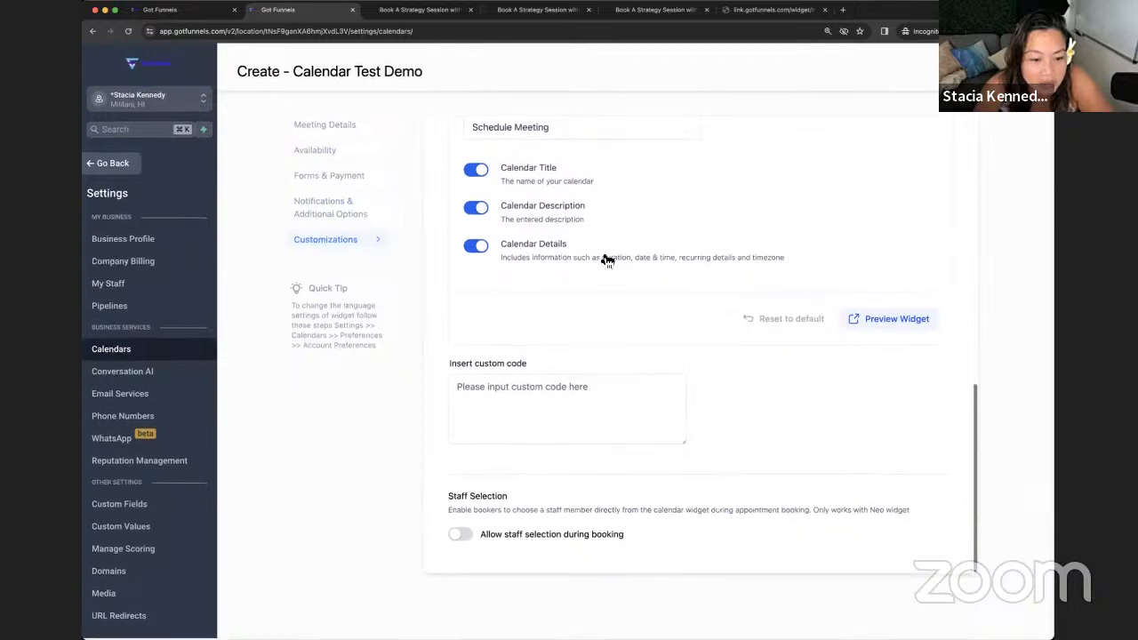
{"action": "left_click", "coordinate": [461, 537]}
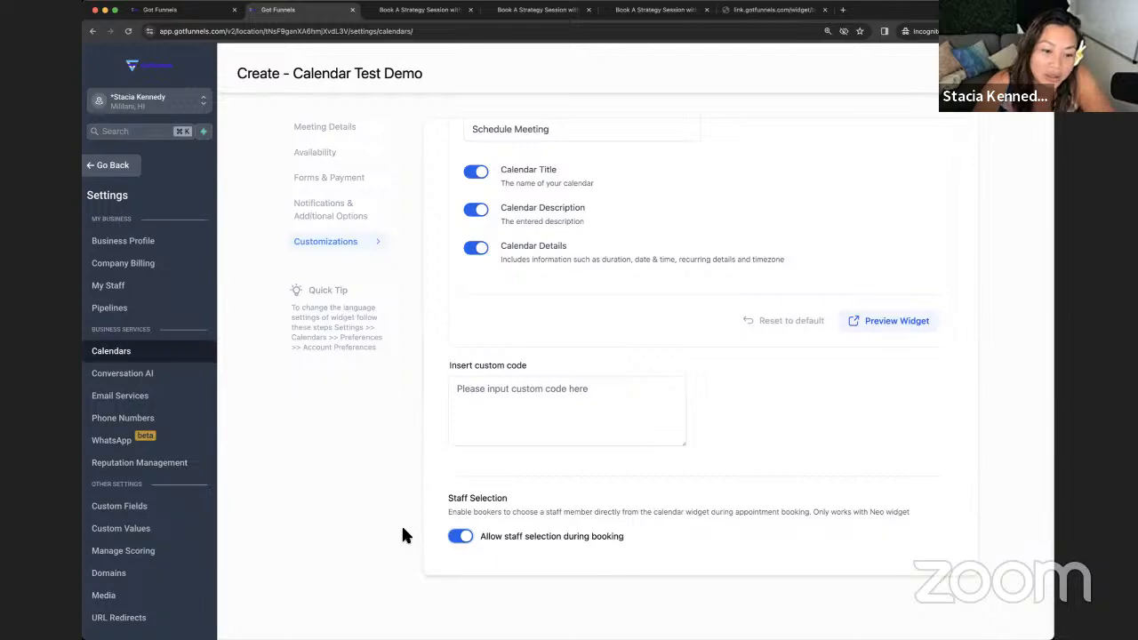
{"action": "scroll", "coordinate": [471, 524], "scroll_direction": "up", "scroll_amount": 5}
{"action": "scroll", "coordinate": [503, 524], "scroll_direction": "up", "scroll_amount": 3}
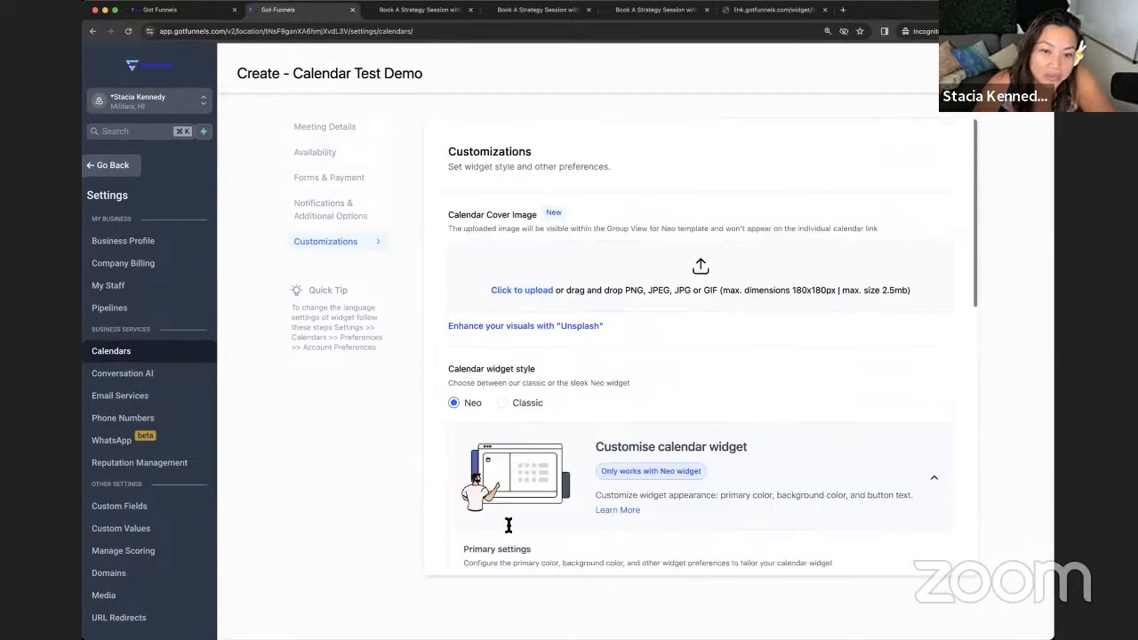
- Back in Meeting Details, set the second team member's location to Full Address
{"action": "left_click", "coordinate": [336, 219]}
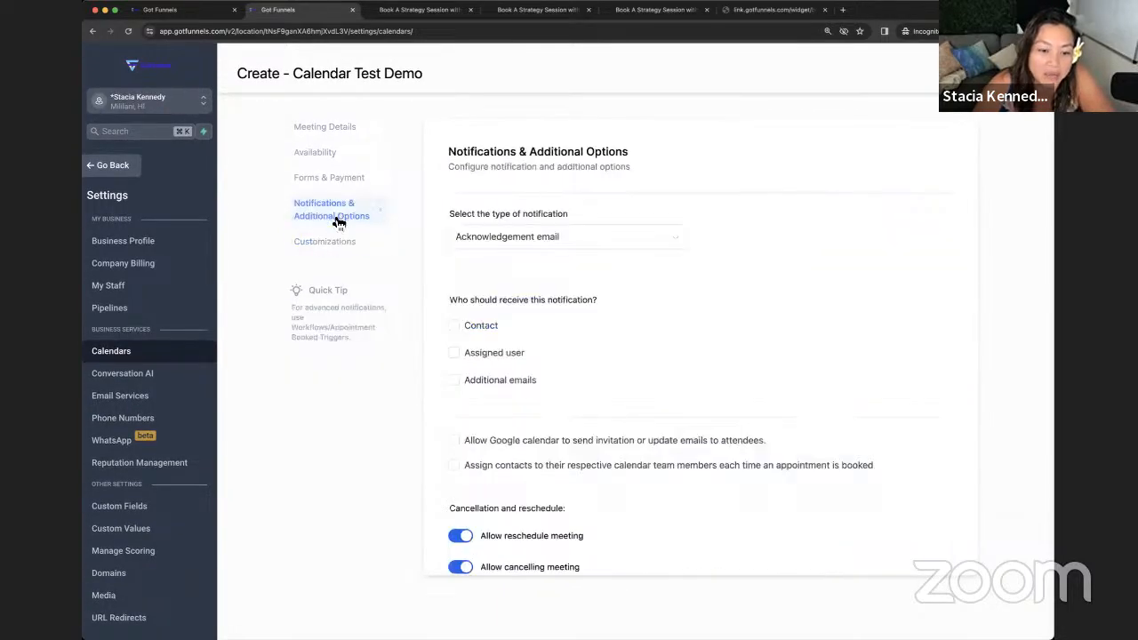
{"action": "left_click", "coordinate": [311, 129]}
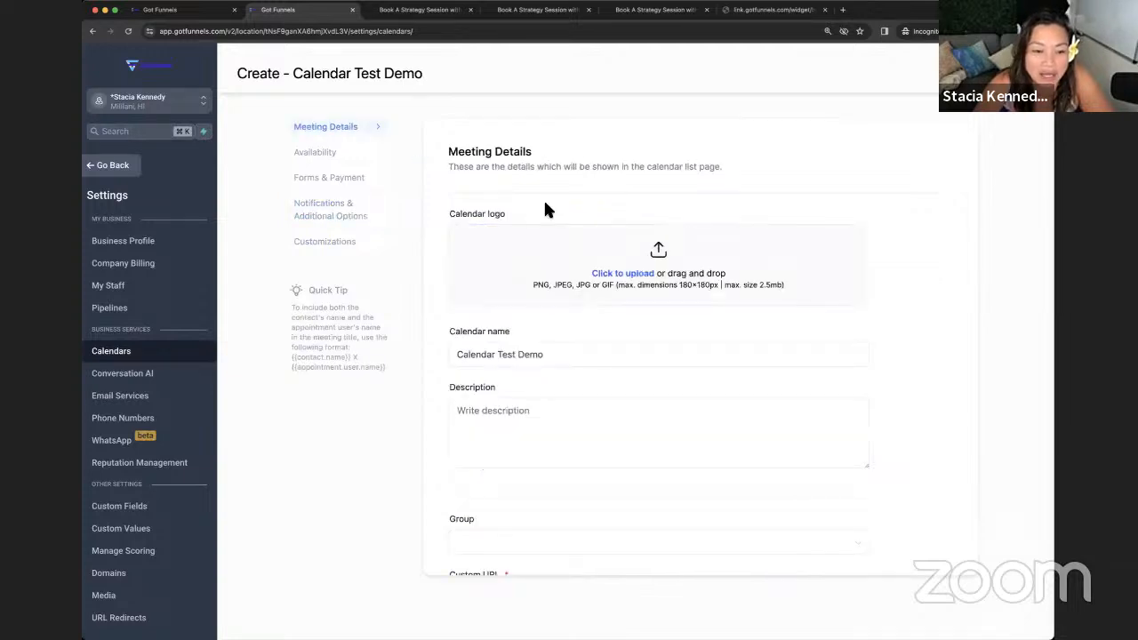
{"action": "scroll", "coordinate": [544, 200], "scroll_direction": "down", "scroll_amount": 5}
{"action": "scroll", "coordinate": [545, 213], "scroll_direction": "down", "scroll_amount": 7}
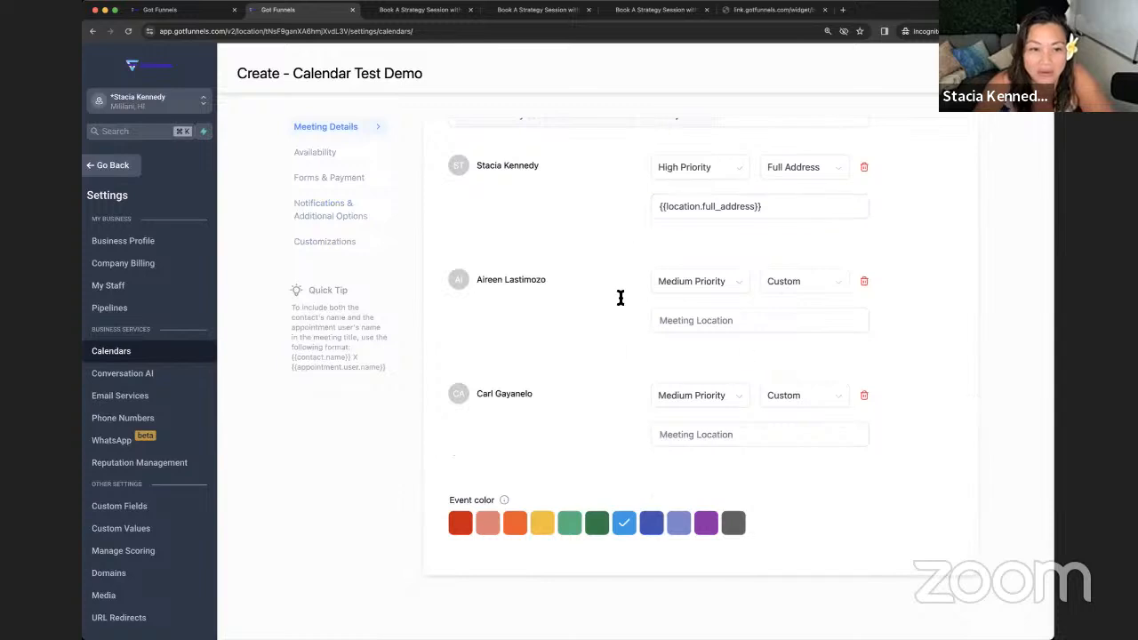
{"action": "left_click", "coordinate": [736, 441]}
{"action": "left_click", "coordinate": [795, 322]}
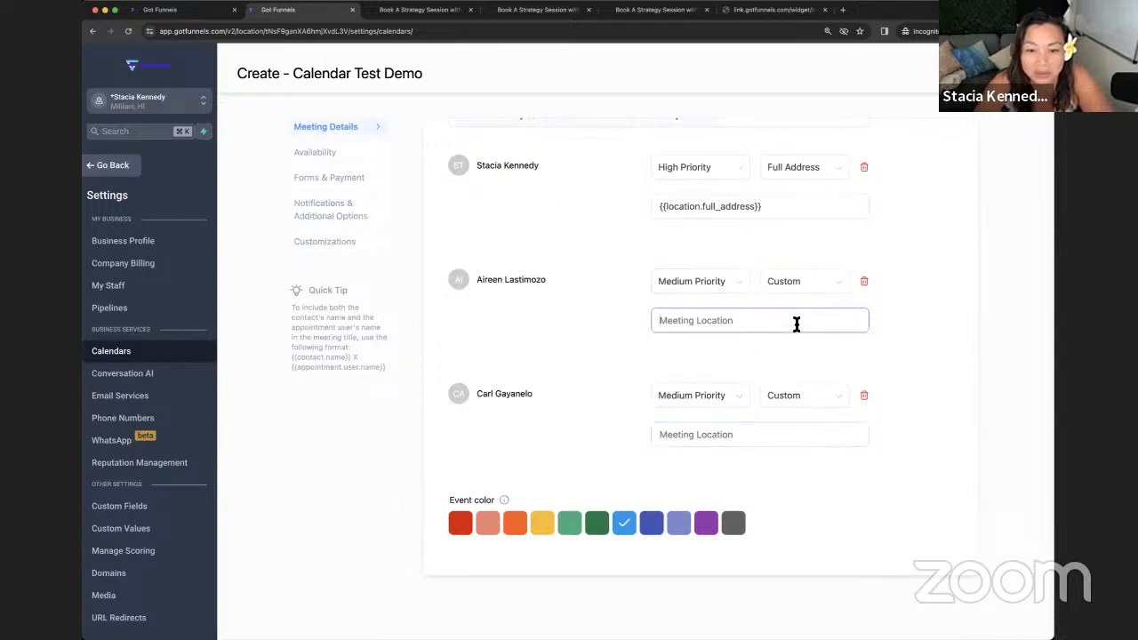
{"action": "left_click", "coordinate": [825, 281]}
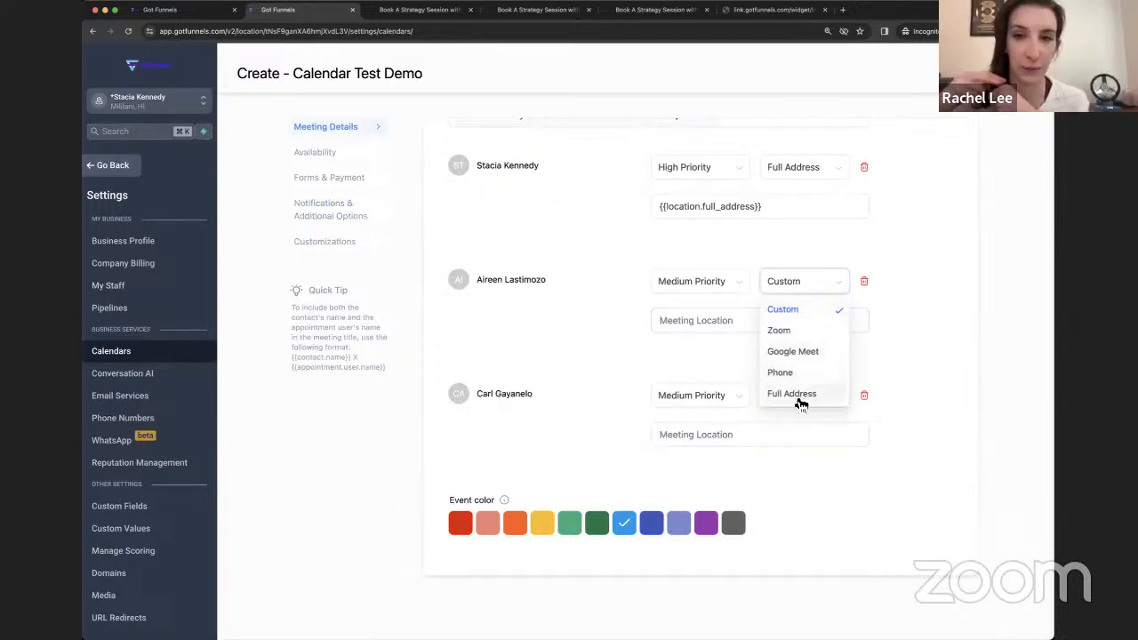
{"action": "left_click", "coordinate": [800, 398]}
- Set the third member's location to Full Address after Zoom fails, then return to Availability
{"action": "left_click", "coordinate": [800, 395]}
{"action": "left_click", "coordinate": [791, 442]}
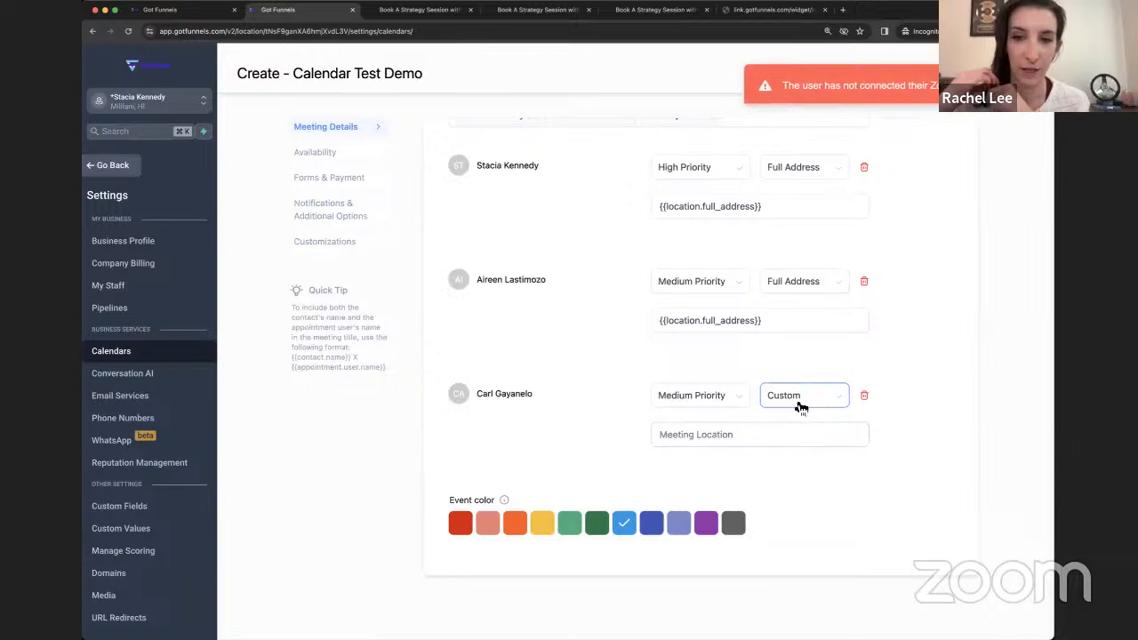
{"action": "left_click", "coordinate": [800, 397]}
{"action": "left_click", "coordinate": [813, 508]}
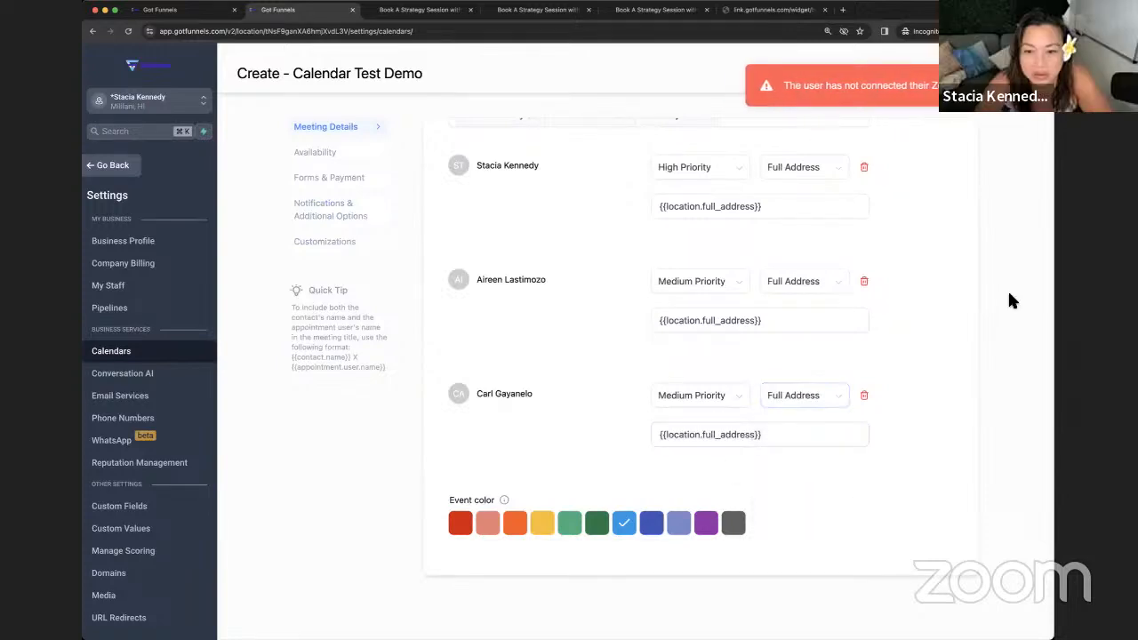
{"action": "scroll", "coordinate": [930, 141], "scroll_direction": "up", "scroll_amount": 5}
{"action": "scroll", "coordinate": [499, 204], "scroll_direction": "up", "scroll_amount": 3}
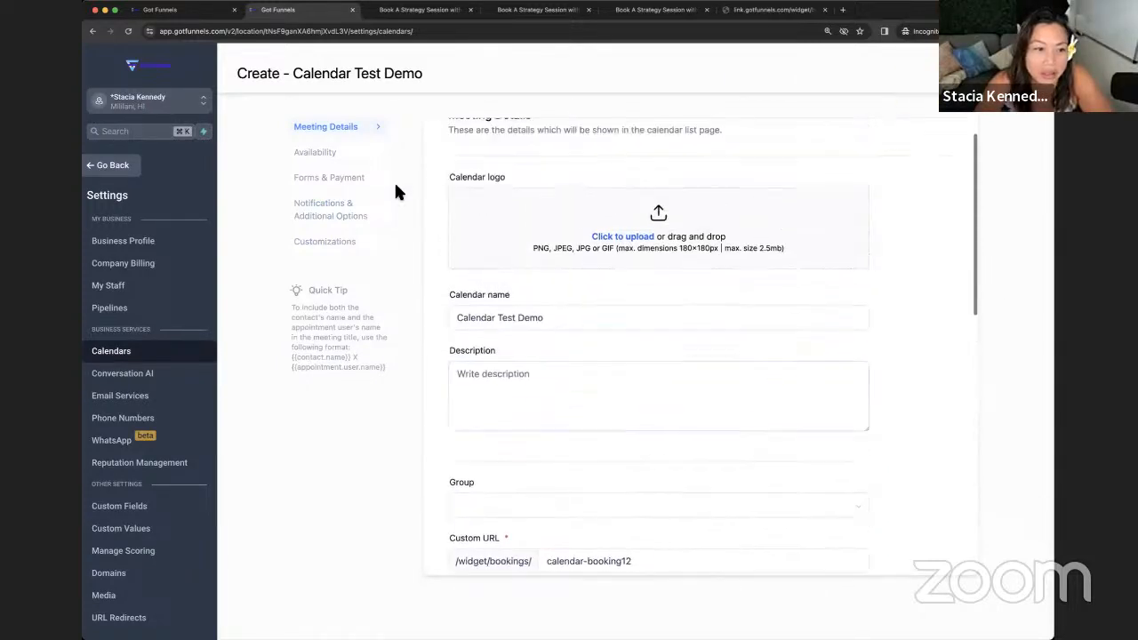
{"action": "left_click", "coordinate": [315, 152]}
- Change the meeting duration from 30 to 60 minutes, keeping 30-minute intervals
{"action": "scroll", "coordinate": [560, 205], "scroll_direction": "down", "scroll_amount": 2}
{"action": "scroll", "coordinate": [559, 202], "scroll_direction": "down", "scroll_amount": 5}
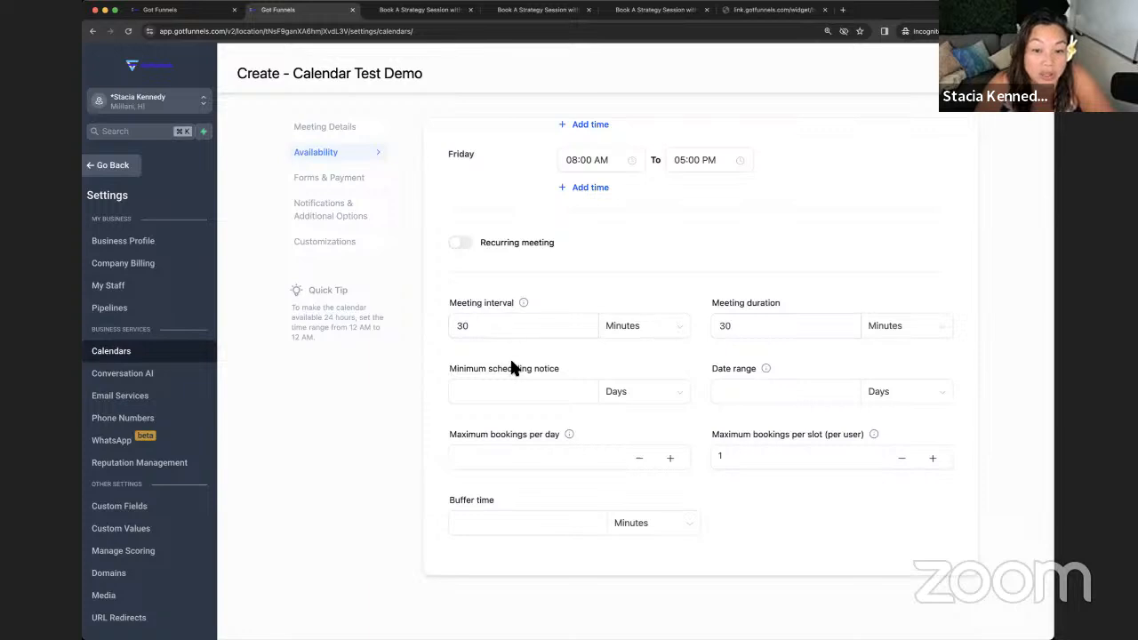
{"action": "left_click_drag", "start_coordinate": [761, 330], "coordinate": [709, 328]}
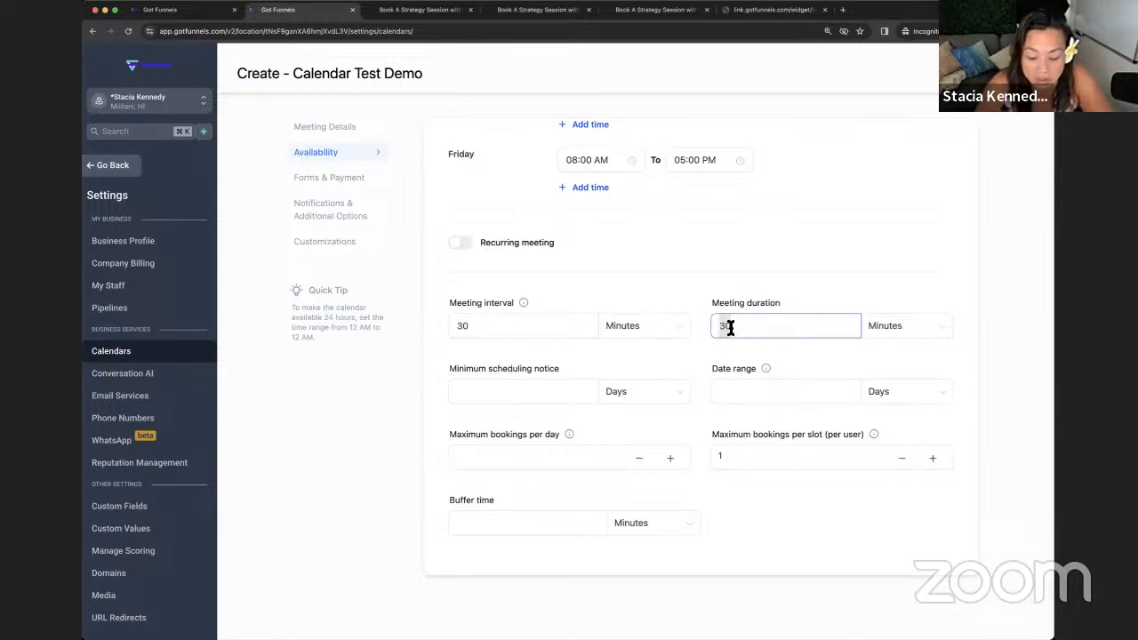
{"action": "type", "text": "6"}
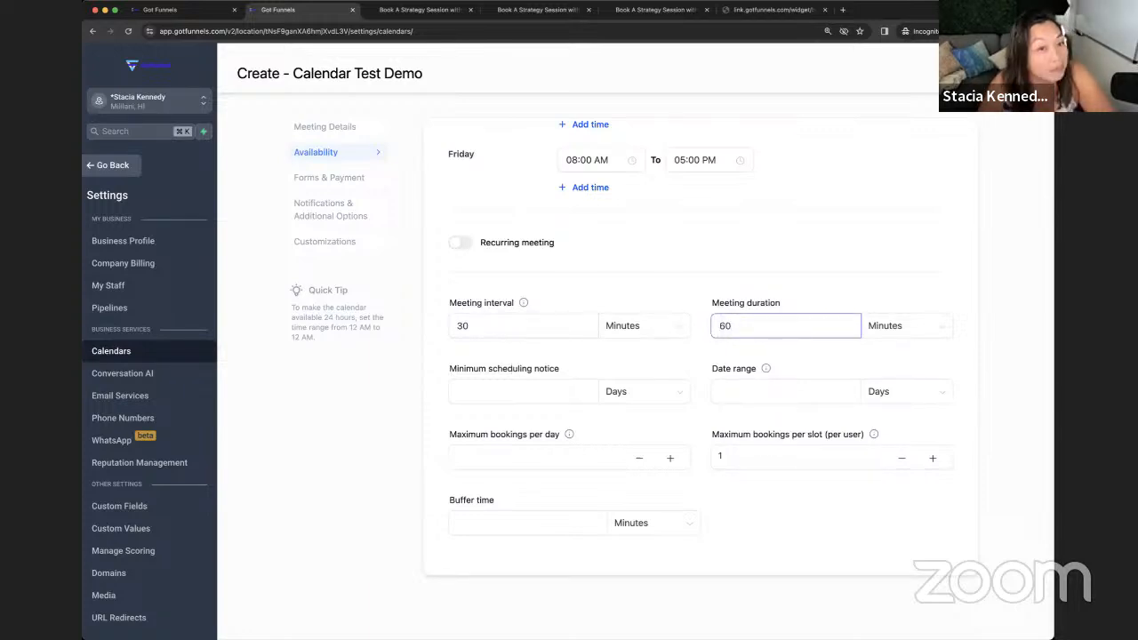
{"action": "left_click_drag", "start_coordinate": [737, 327], "coordinate": [711, 328]}
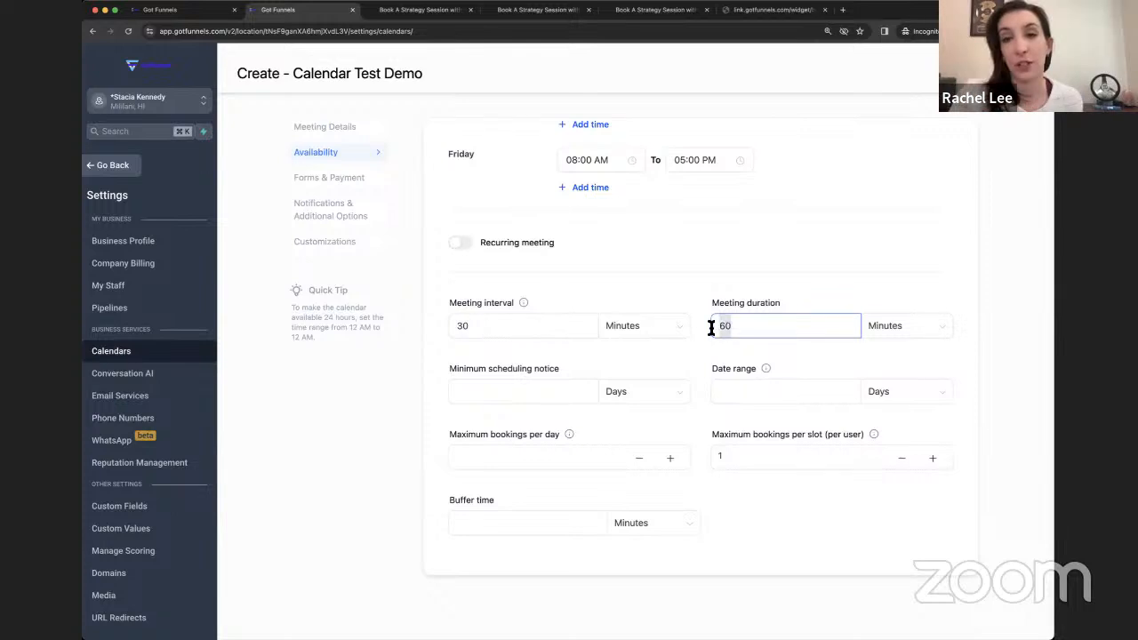
{"action": "left_click", "coordinate": [653, 371]}
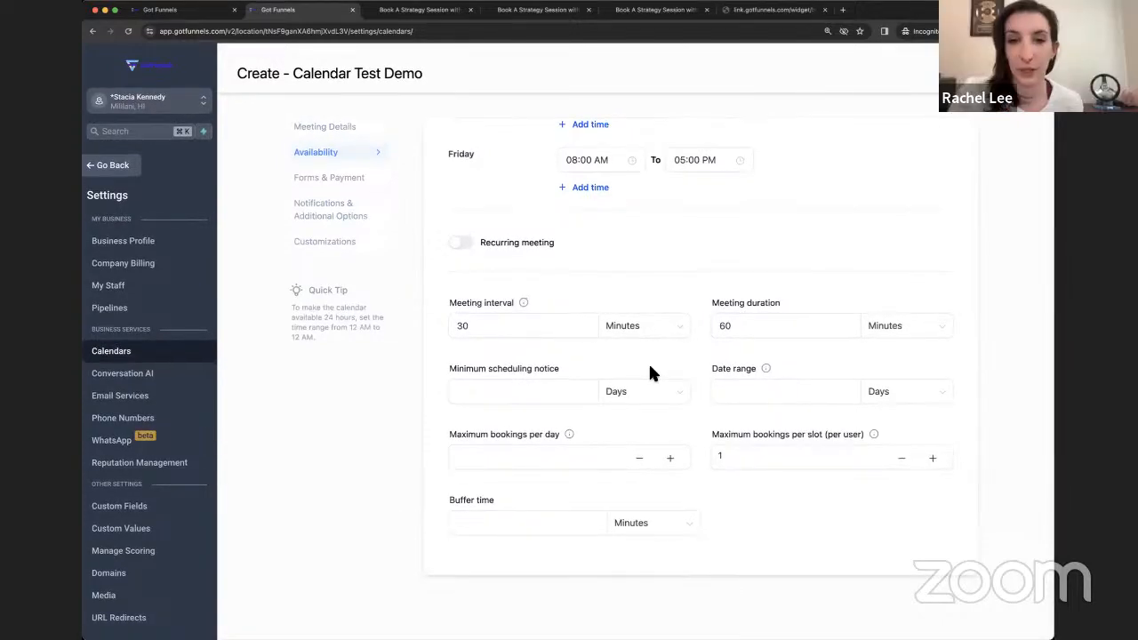
{"action": "left_click", "coordinate": [549, 395]}
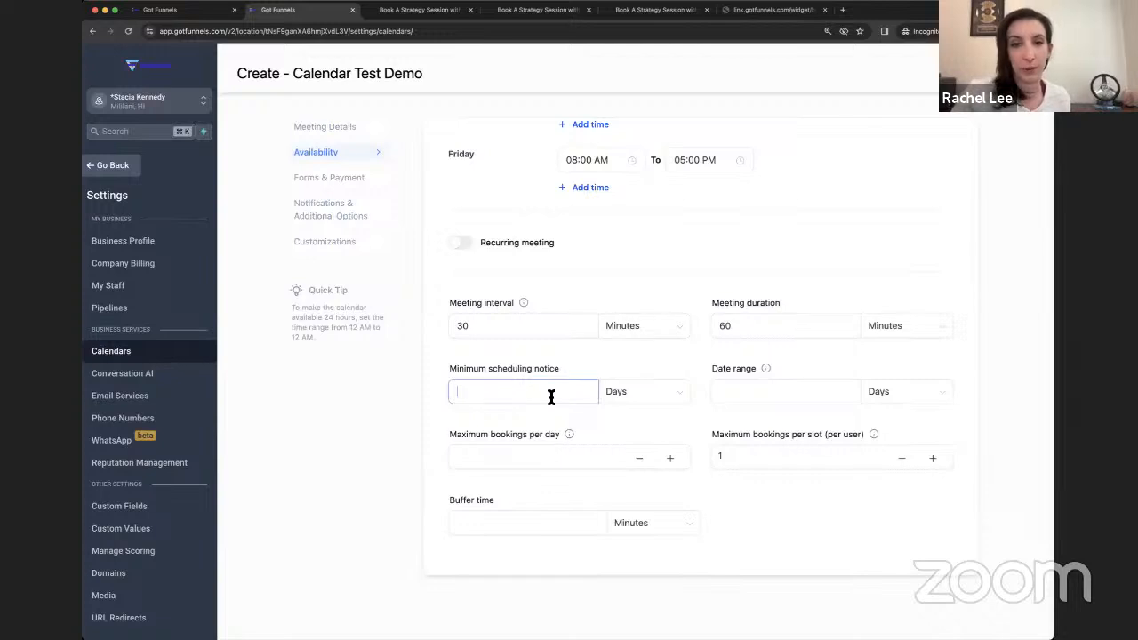
- Set minimum scheduling notice to 12, date range 7 days, and maximum bookings per day 20
{"action": "type", "text": "12"}
{"action": "left_click", "coordinate": [770, 391]}
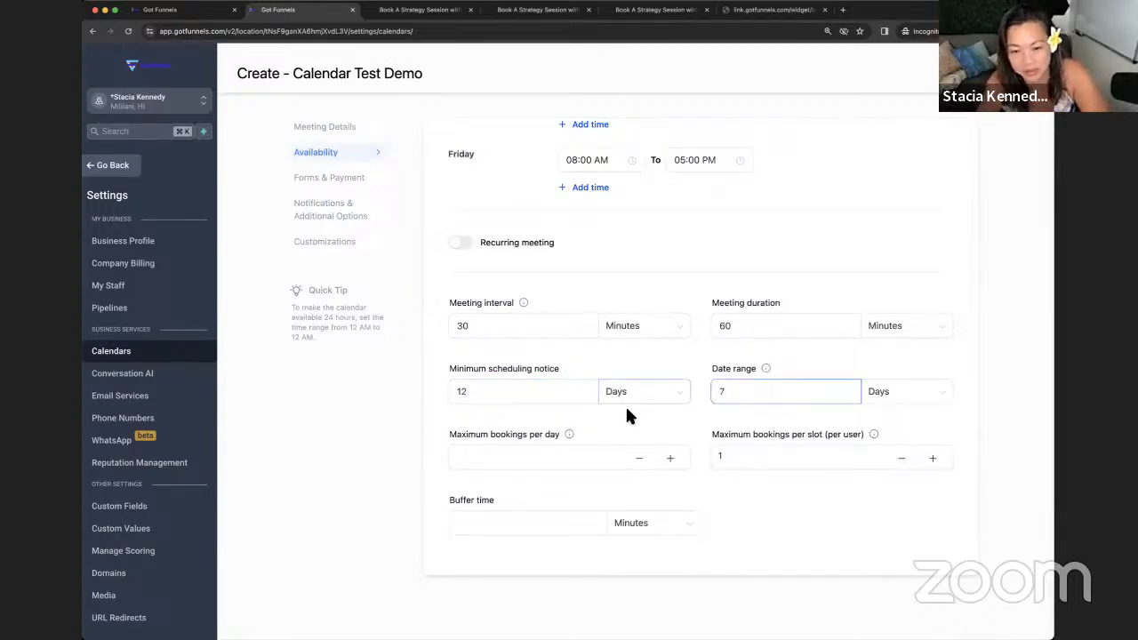
{"action": "scroll", "coordinate": [587, 427], "scroll_direction": "up", "scroll_amount": 1}
{"action": "left_click", "coordinate": [501, 475]}
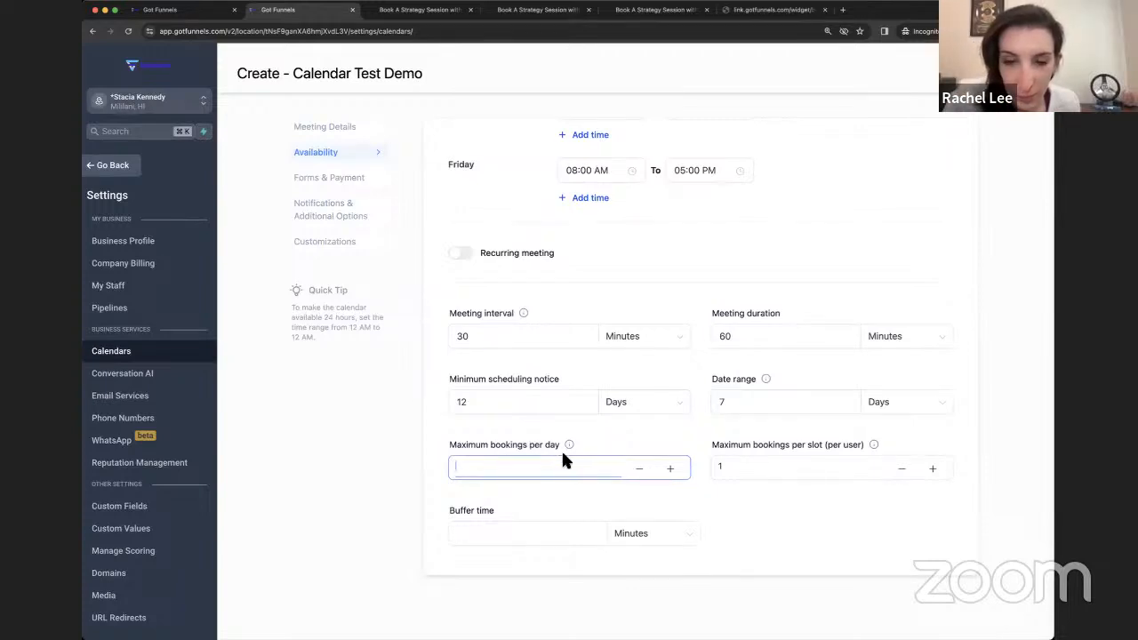
{"action": "mouse_move", "coordinate": [566, 446]}
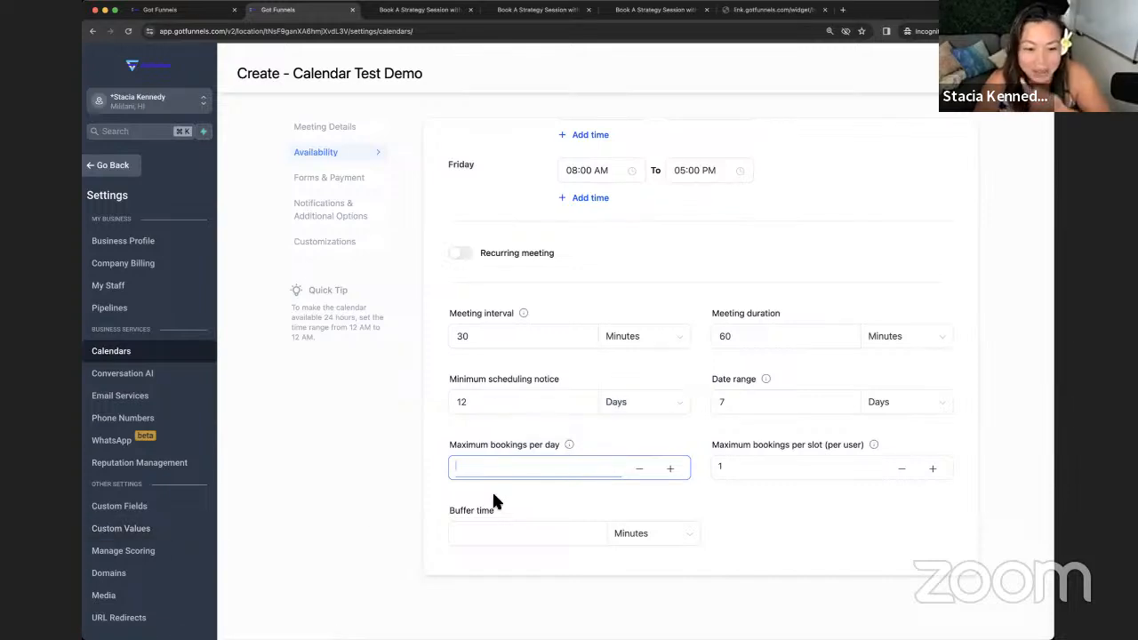
{"action": "type", "text": "20"}
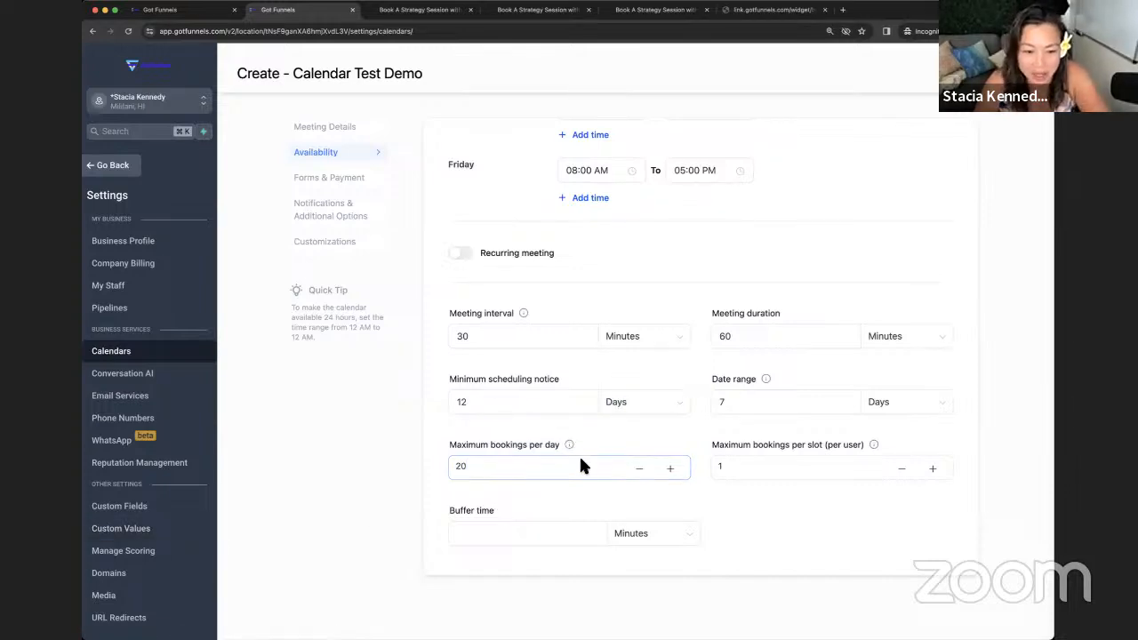
- Set a 15-minute buffer time and move on to Forms & Payment
{"action": "scroll", "coordinate": [675, 464], "scroll_direction": "down", "scroll_amount": 1}
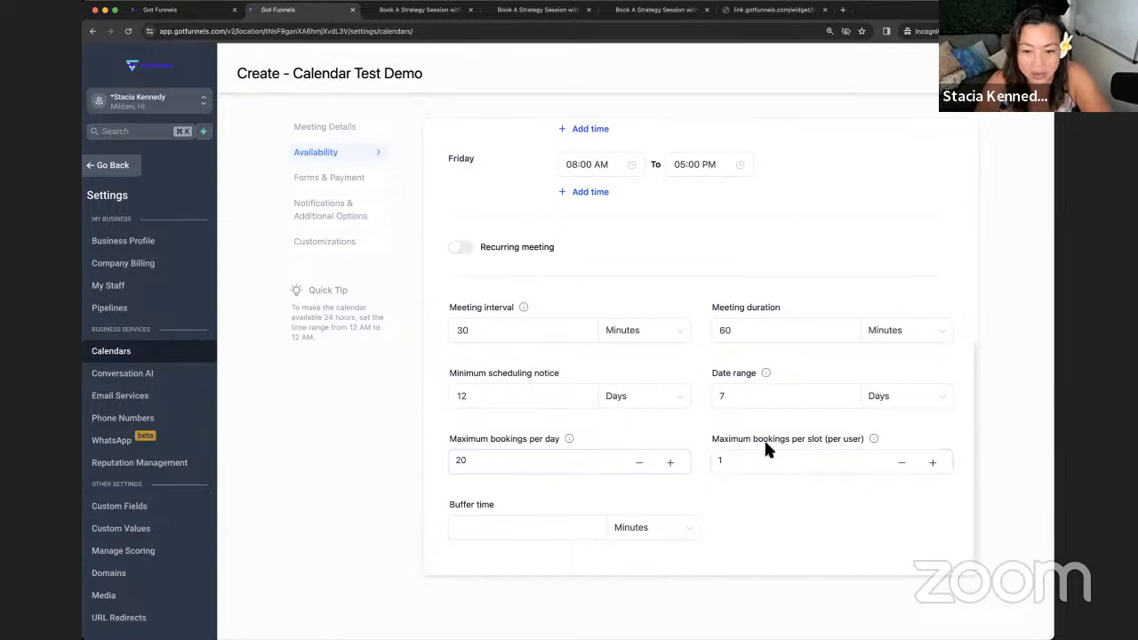
{"action": "left_click", "coordinate": [731, 459]}
{"action": "left_click", "coordinate": [540, 537]}
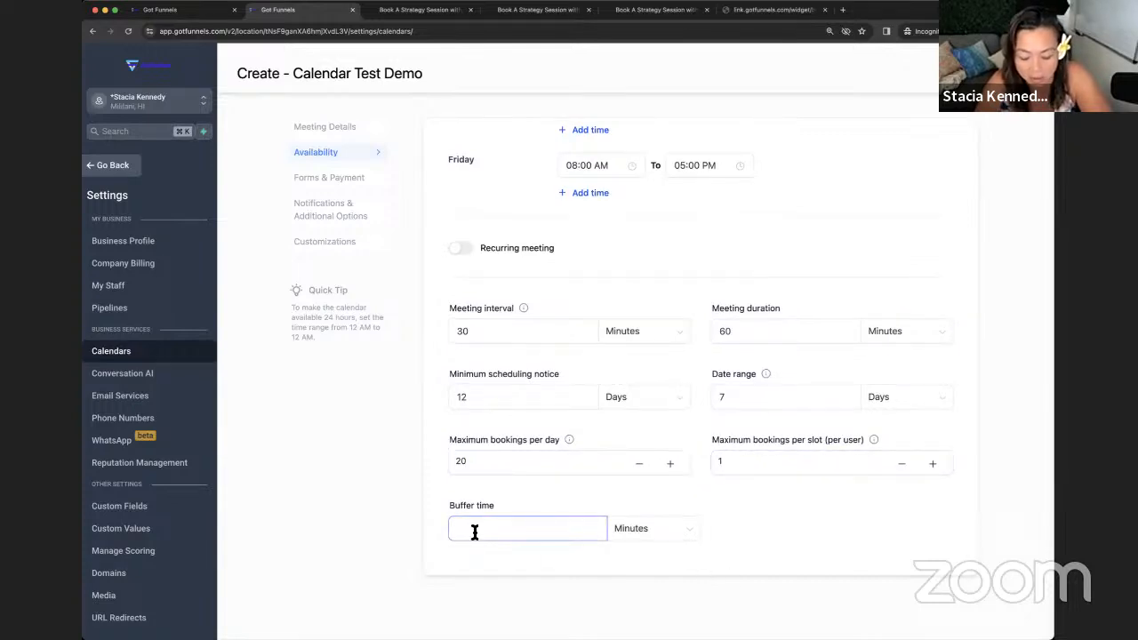
{"action": "type", "text": "15"}
{"action": "left_click", "coordinate": [518, 497]}
{"action": "scroll", "coordinate": [518, 495], "scroll_direction": "down", "scroll_amount": 1}
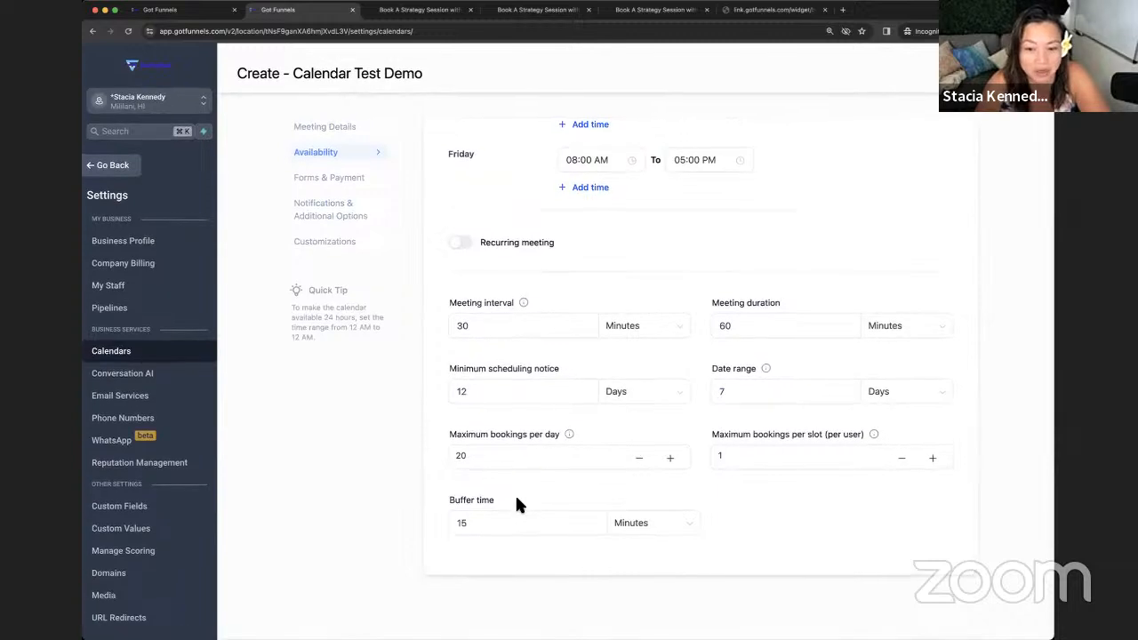
{"action": "left_click", "coordinate": [511, 455]}
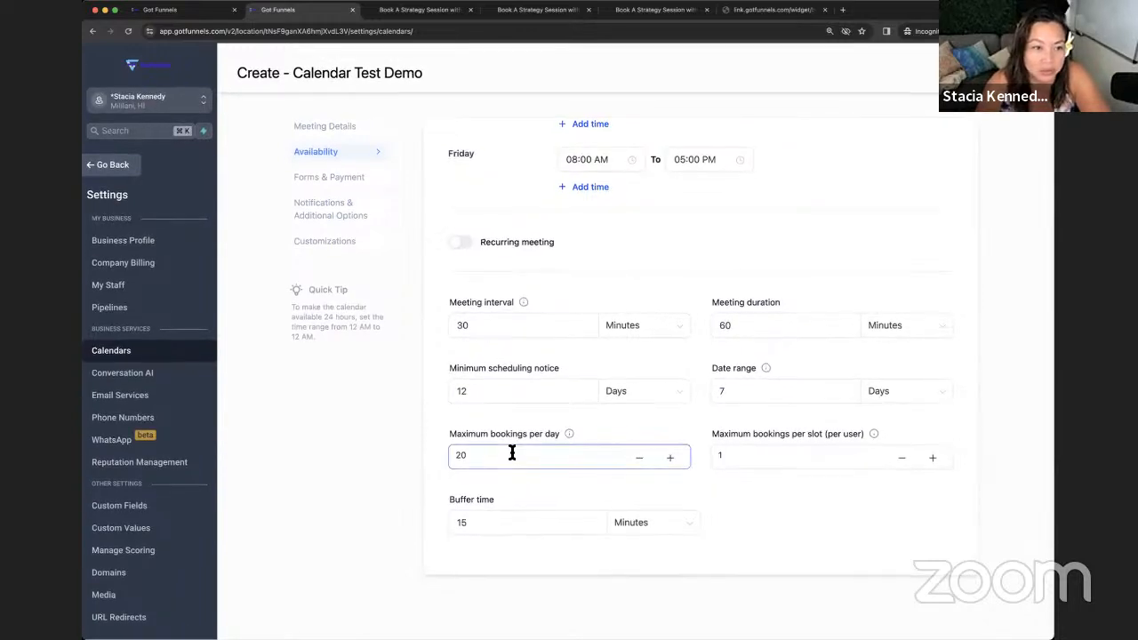
{"action": "left_click", "coordinate": [342, 178]}
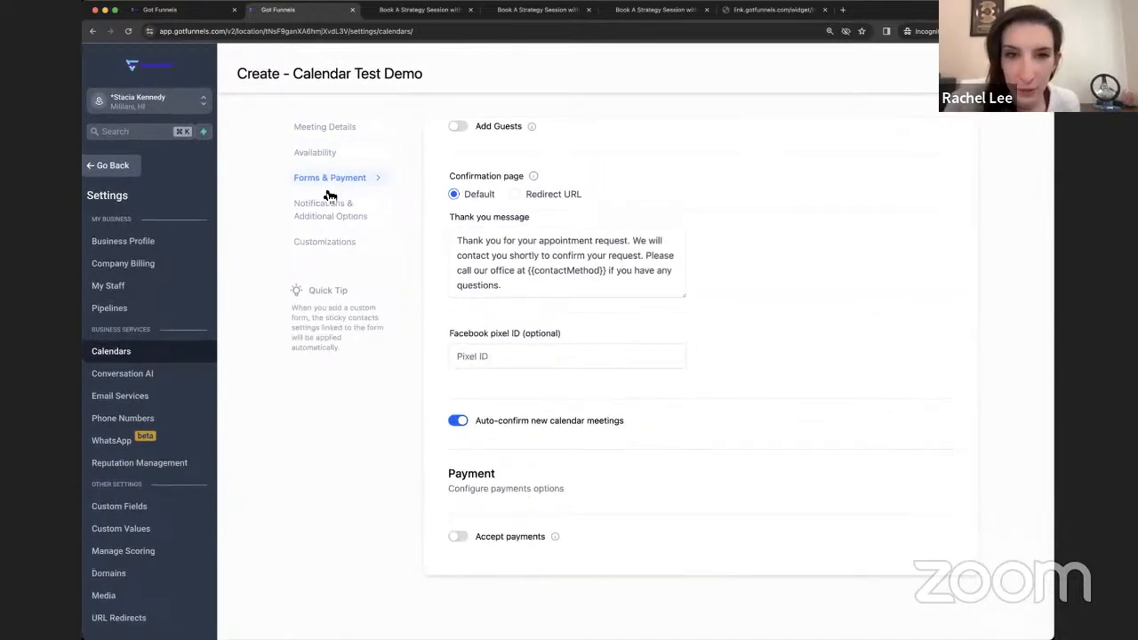
- Switch the minimum scheduling notice unit from days to hours, making it 12 hours
{"action": "left_click", "coordinate": [322, 155]}
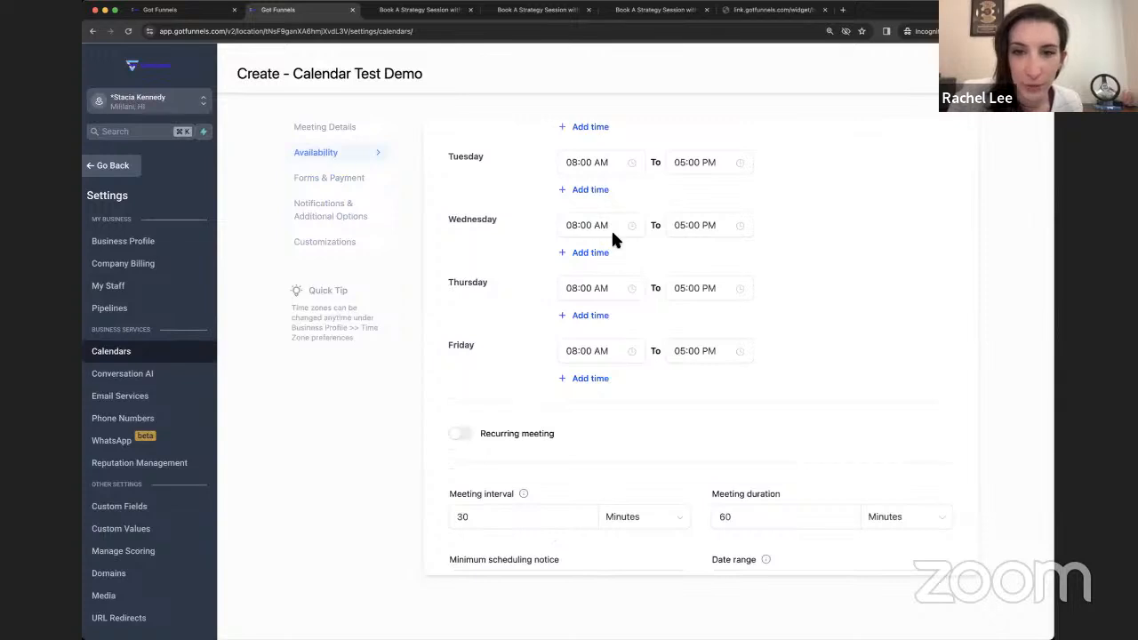
{"action": "scroll", "coordinate": [619, 242], "scroll_direction": "down", "scroll_amount": 2}
{"action": "scroll", "coordinate": [621, 250], "scroll_direction": "down", "scroll_amount": 5}
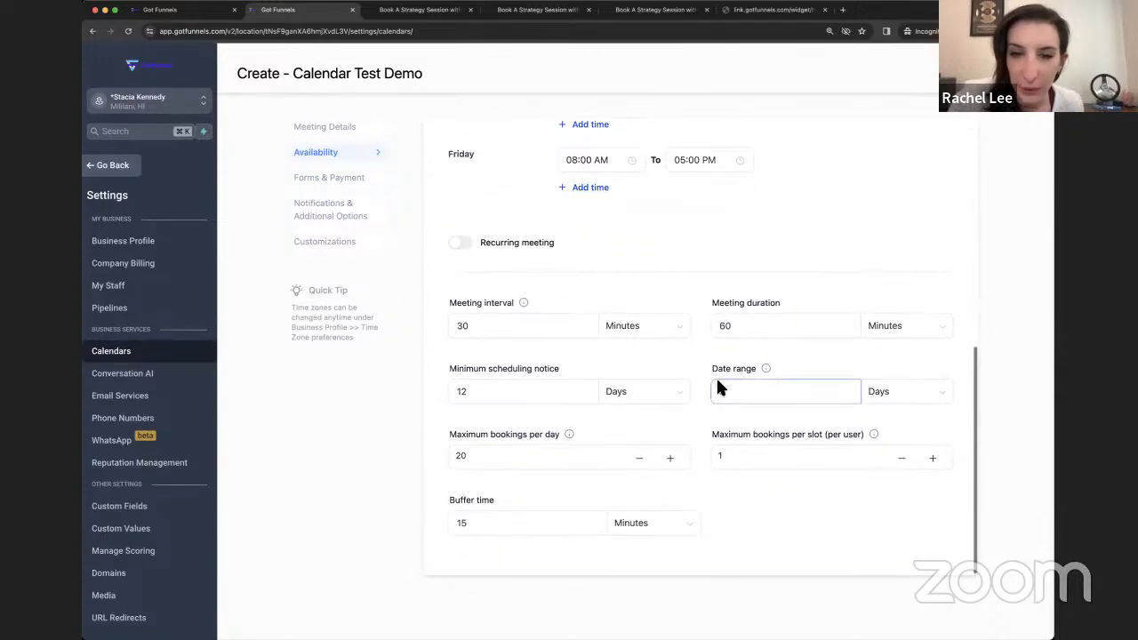
{"action": "left_click", "coordinate": [660, 397]}
{"action": "left_click", "coordinate": [620, 418]}
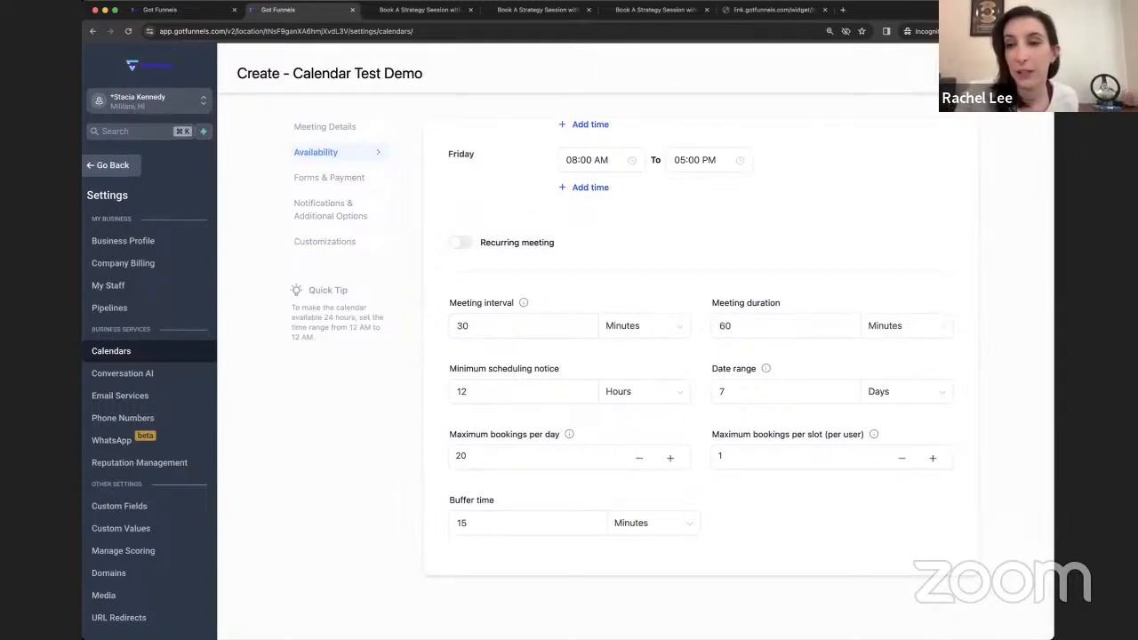
{"action": "scroll", "coordinate": [498, 190], "scroll_direction": "down", "scroll_amount": 10}
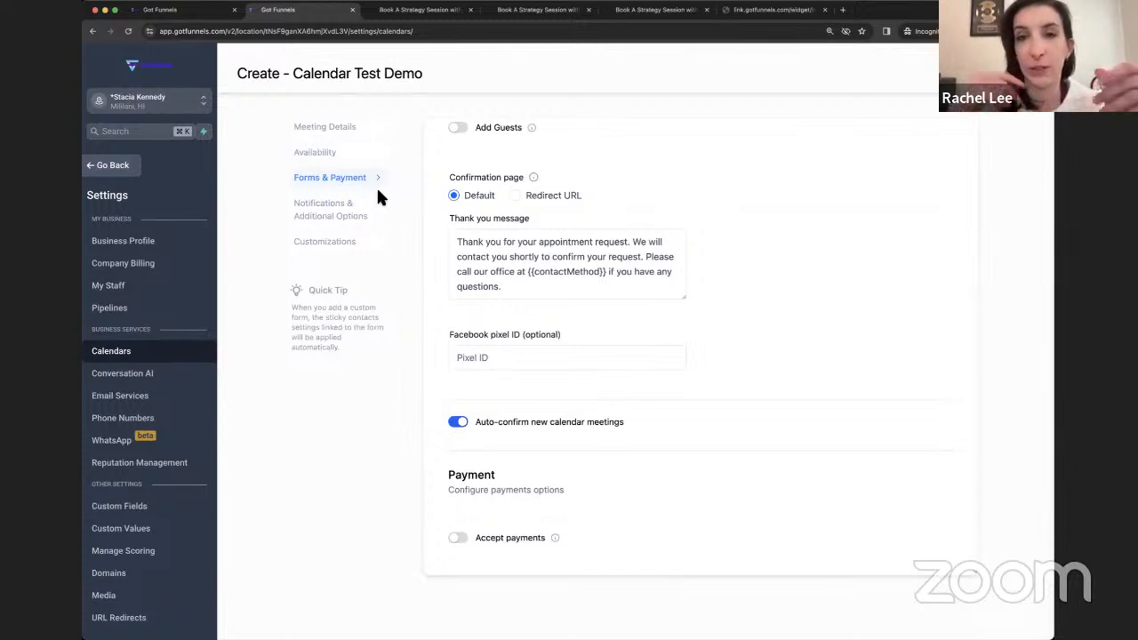
- Keep the Default booking form and check the default thank-you confirmation and auto-confirm settings
{"action": "scroll", "coordinate": [572, 200], "scroll_direction": "up", "scroll_amount": 3}
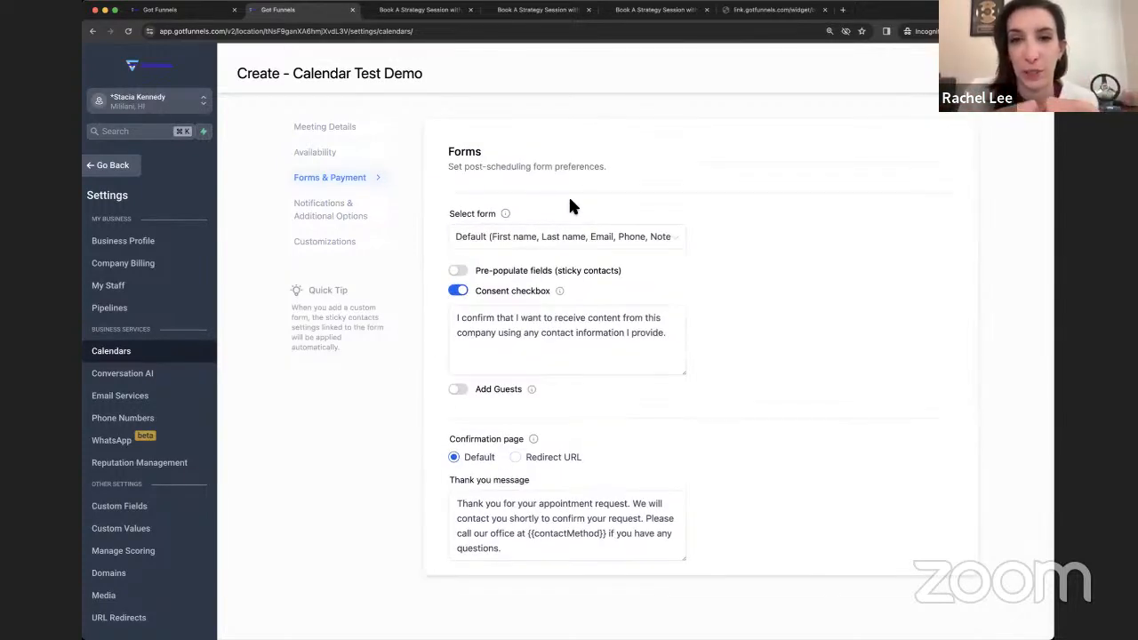
{"action": "left_click", "coordinate": [676, 240]}
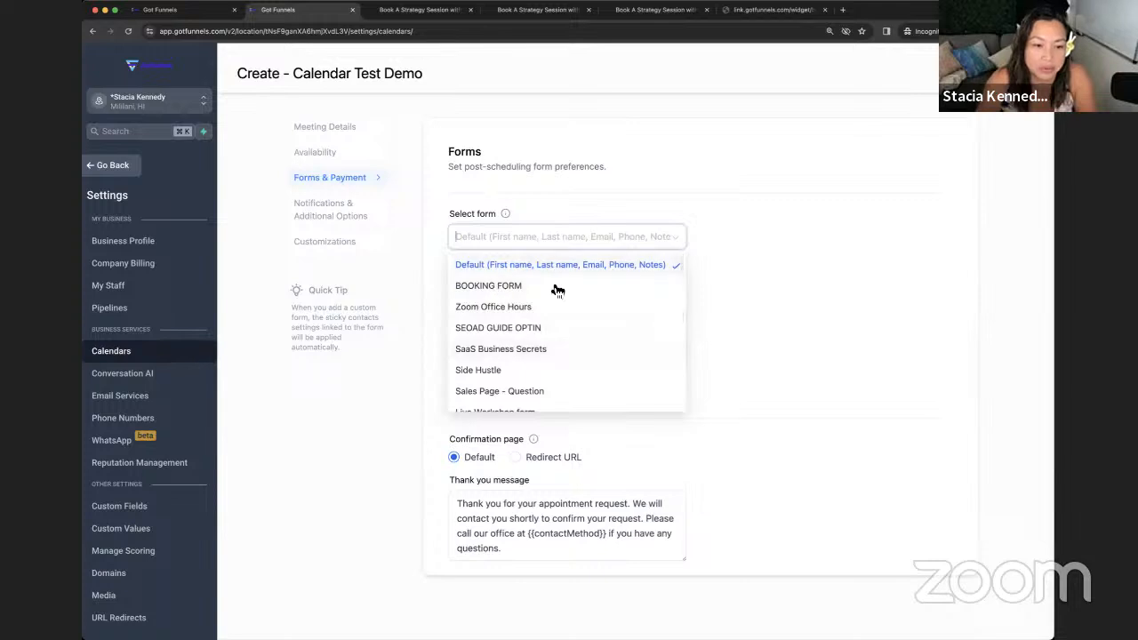
{"action": "left_click", "coordinate": [757, 221]}
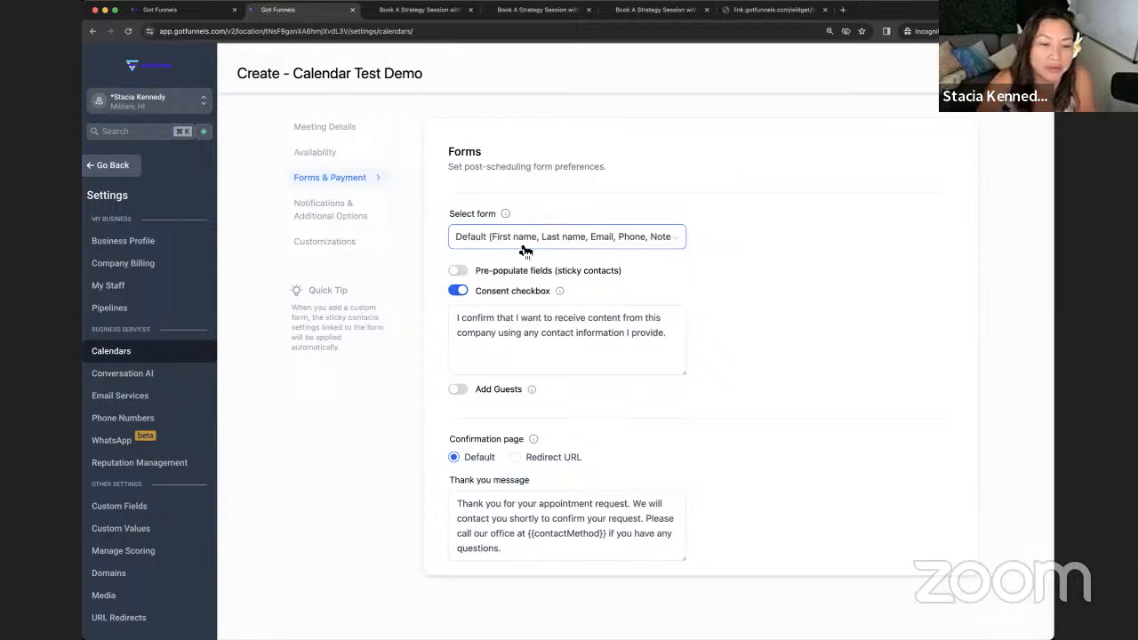
{"action": "left_click", "coordinate": [517, 307]}
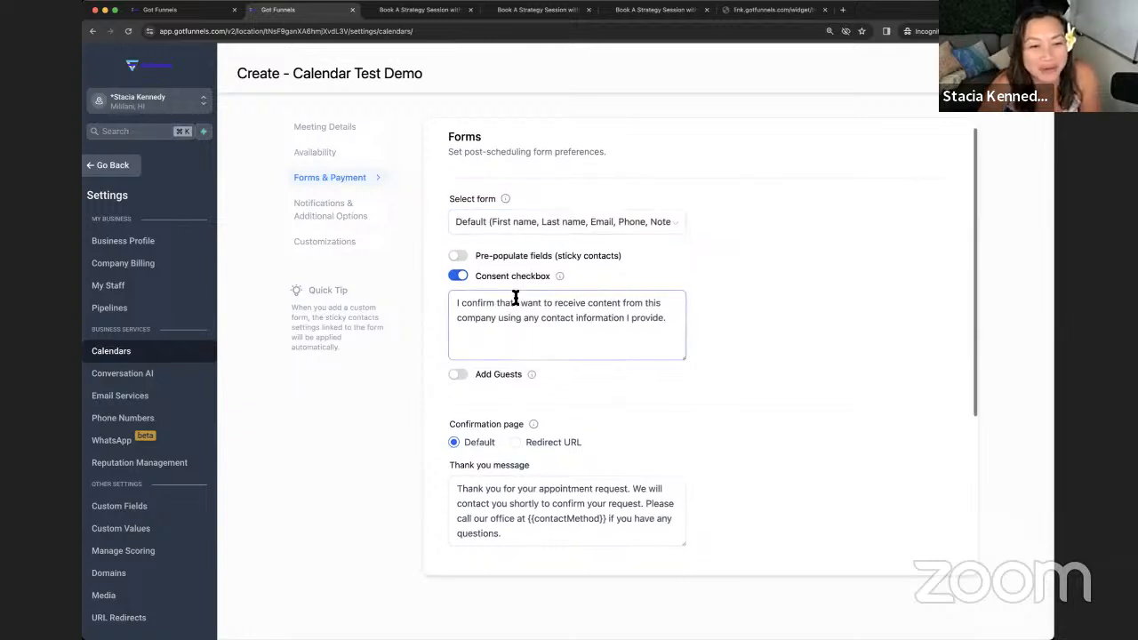
{"action": "scroll", "coordinate": [480, 294], "scroll_direction": "down", "scroll_amount": 3}
{"action": "scroll", "coordinate": [467, 240], "scroll_direction": "down", "scroll_amount": 4}
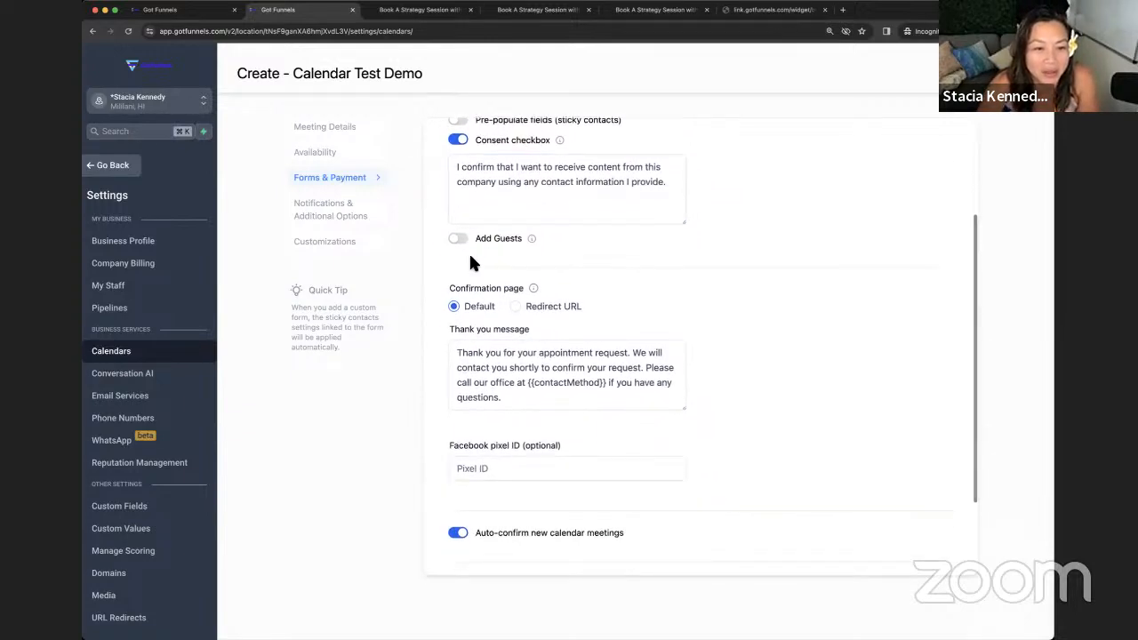
{"action": "scroll", "coordinate": [471, 258], "scroll_direction": "up", "scroll_amount": 2}
{"action": "scroll", "coordinate": [474, 262], "scroll_direction": "up", "scroll_amount": 1}
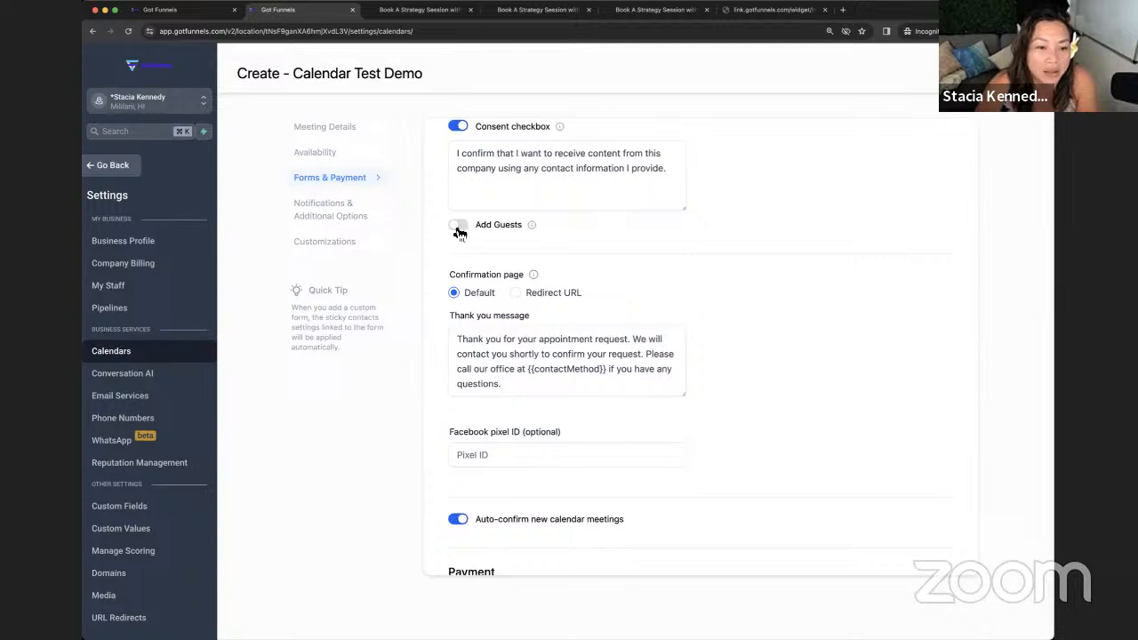
{"action": "scroll", "coordinate": [500, 252], "scroll_direction": "down", "scroll_amount": 2}
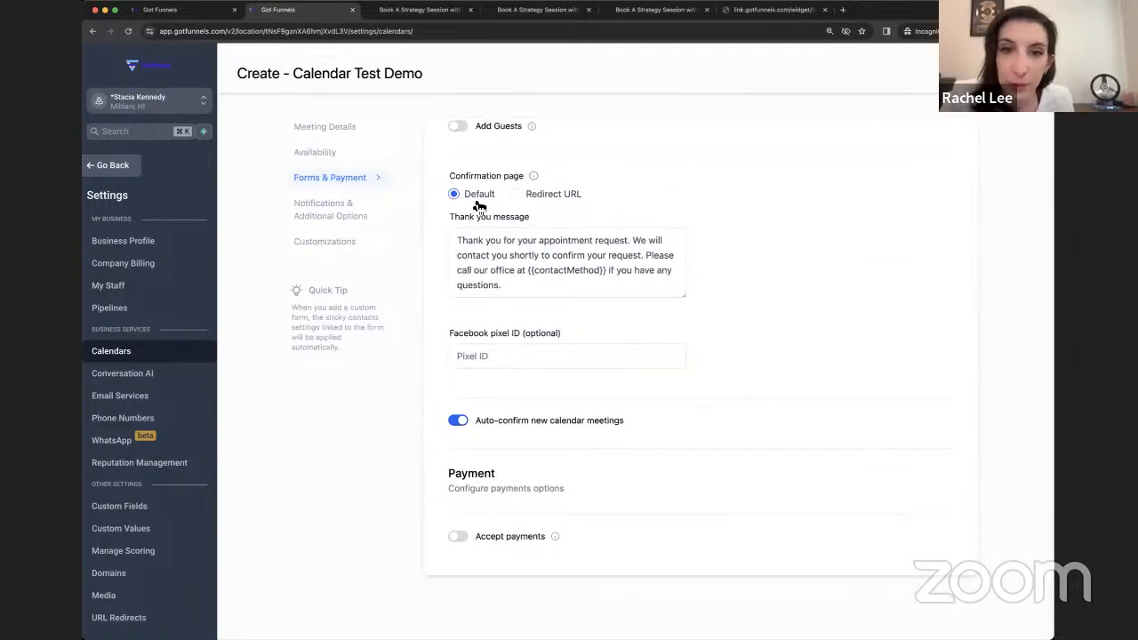
{"action": "scroll", "coordinate": [544, 355], "scroll_direction": "up", "scroll_amount": 1}
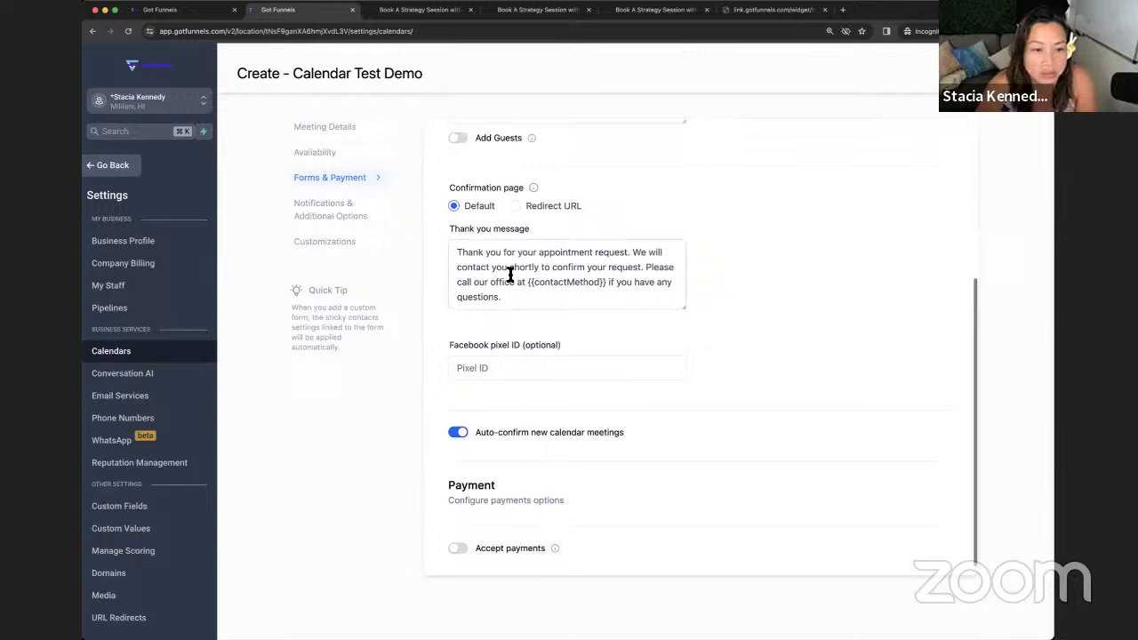
- Replace the default thank-you message with 'Thank you for booking your time, see you soon!'
{"action": "scroll", "coordinate": [533, 346], "scroll_direction": "down", "scroll_amount": 1}
{"action": "left_click", "coordinate": [566, 242]}
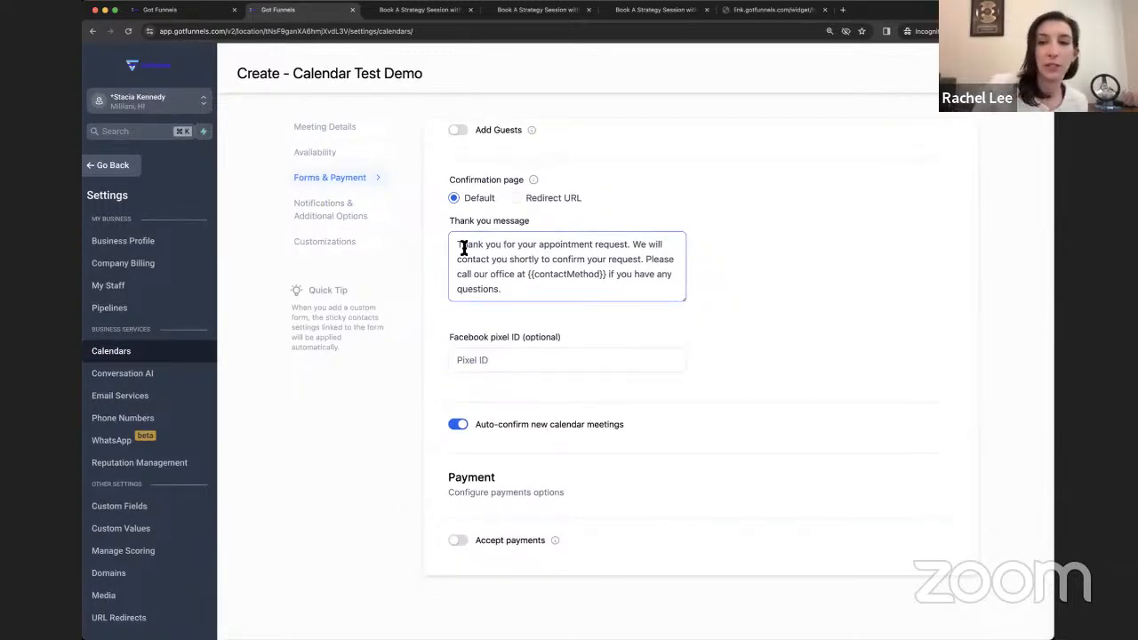
{"action": "left_click_drag", "start_coordinate": [458, 247], "coordinate": [757, 305]}
{"action": "scroll", "coordinate": [737, 302], "scroll_direction": "down", "scroll_amount": 1}
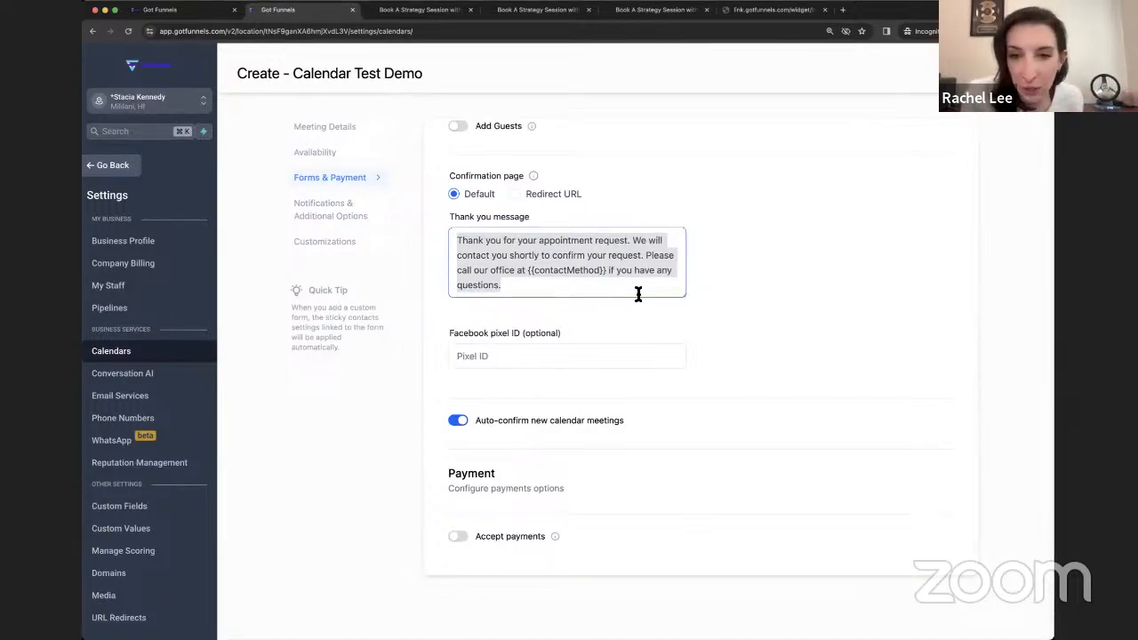
{"action": "type", "text": "Thank you for "}
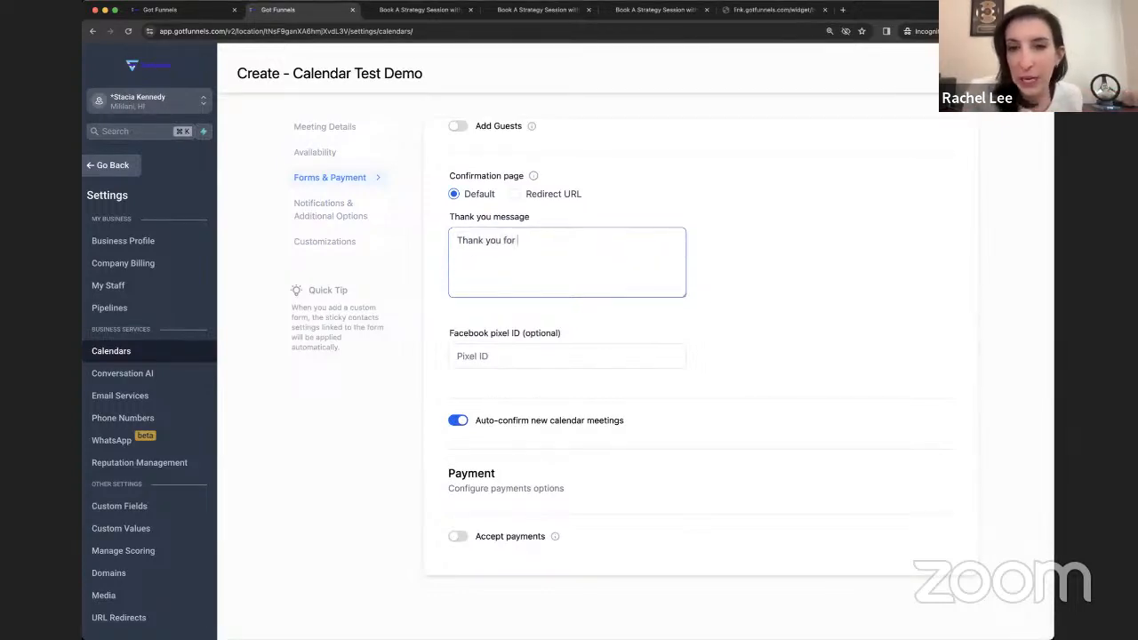
{"action": "type", "text": "booking your t"}
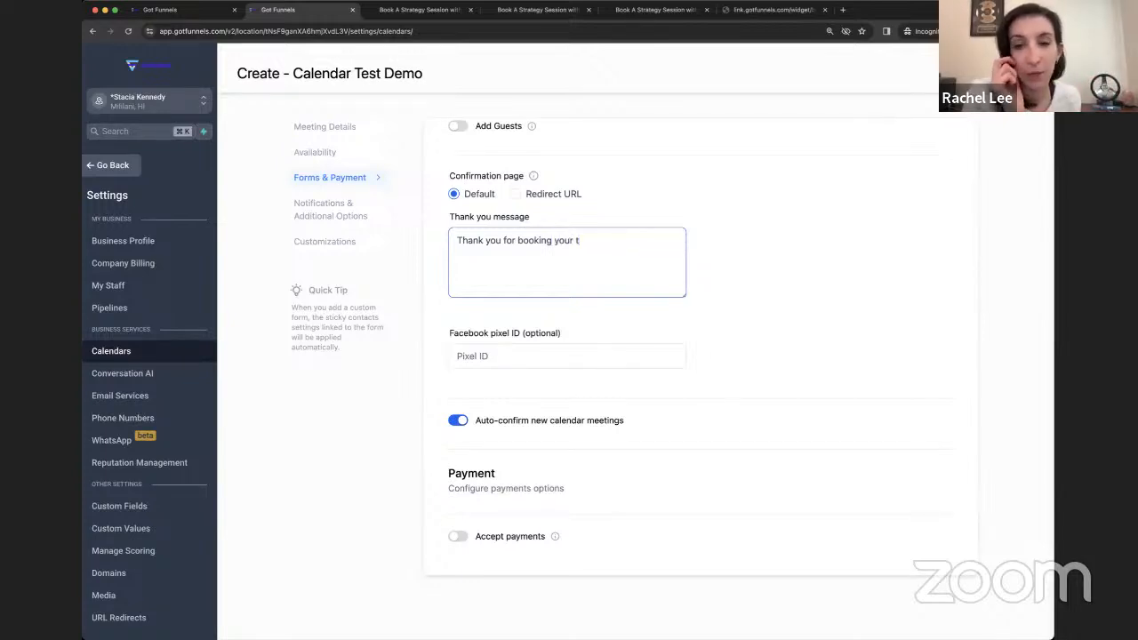
{"action": "type", "text": "ime see you soon"}
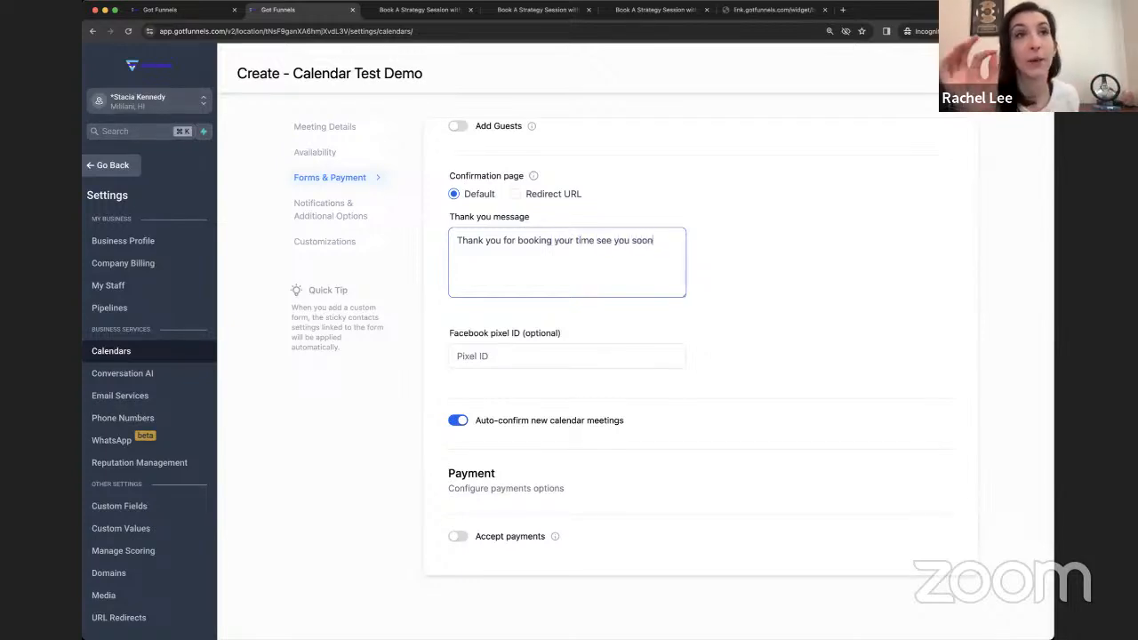
{"action": "type", "text": "!"}
{"action": "left_click", "coordinate": [595, 240]}
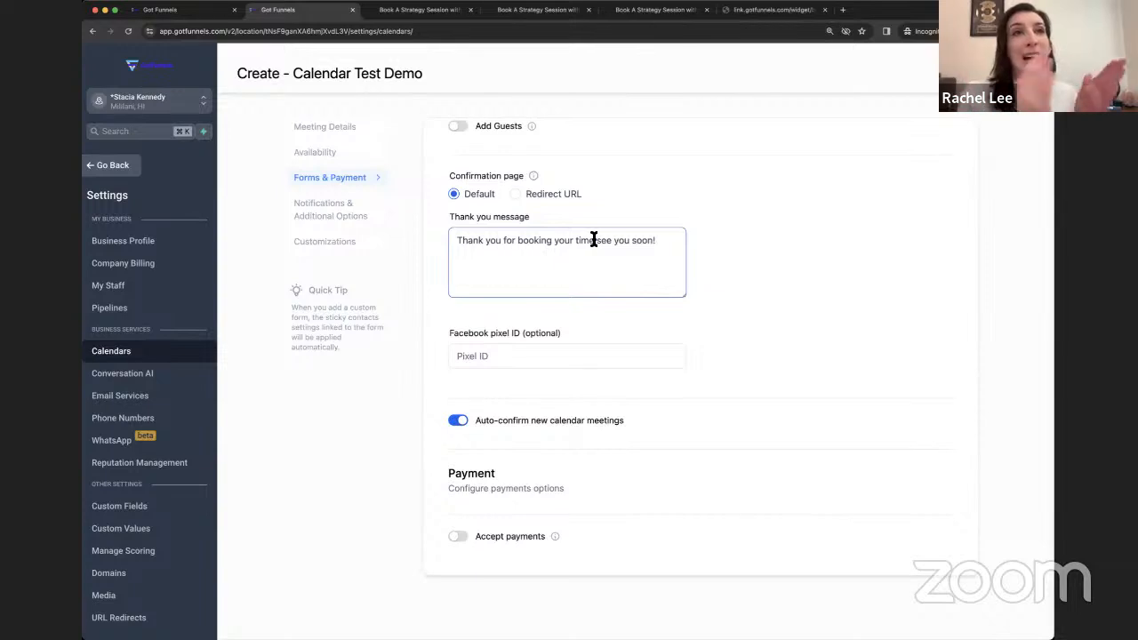
{"action": "type", "text": ","}
{"action": "left_click", "coordinate": [765, 239]}
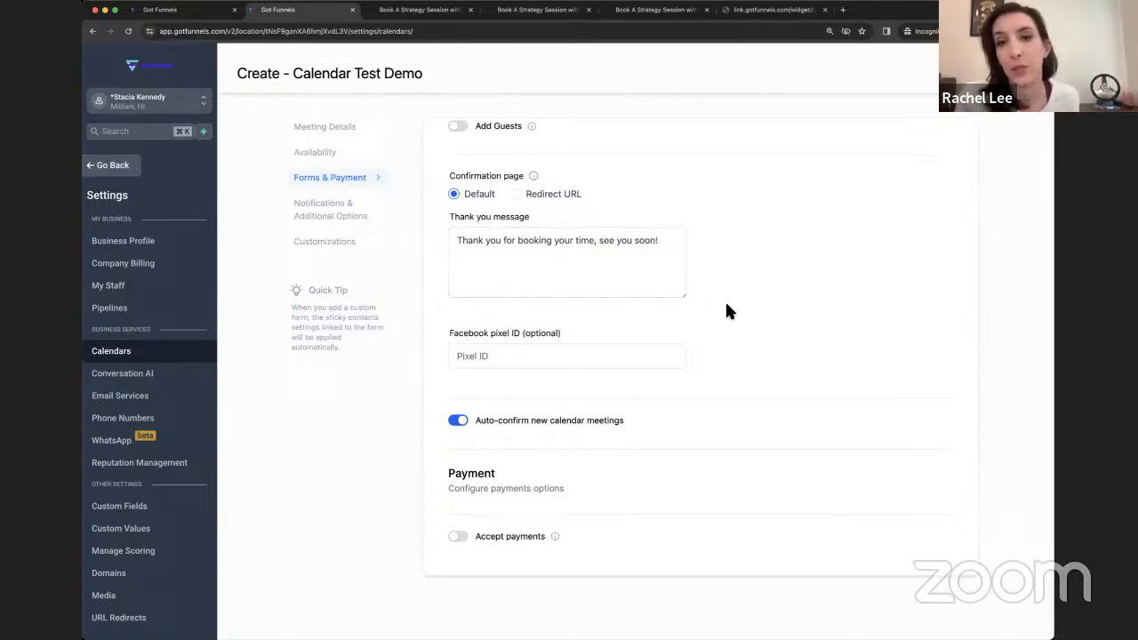
{"action": "left_click", "coordinate": [552, 361]}
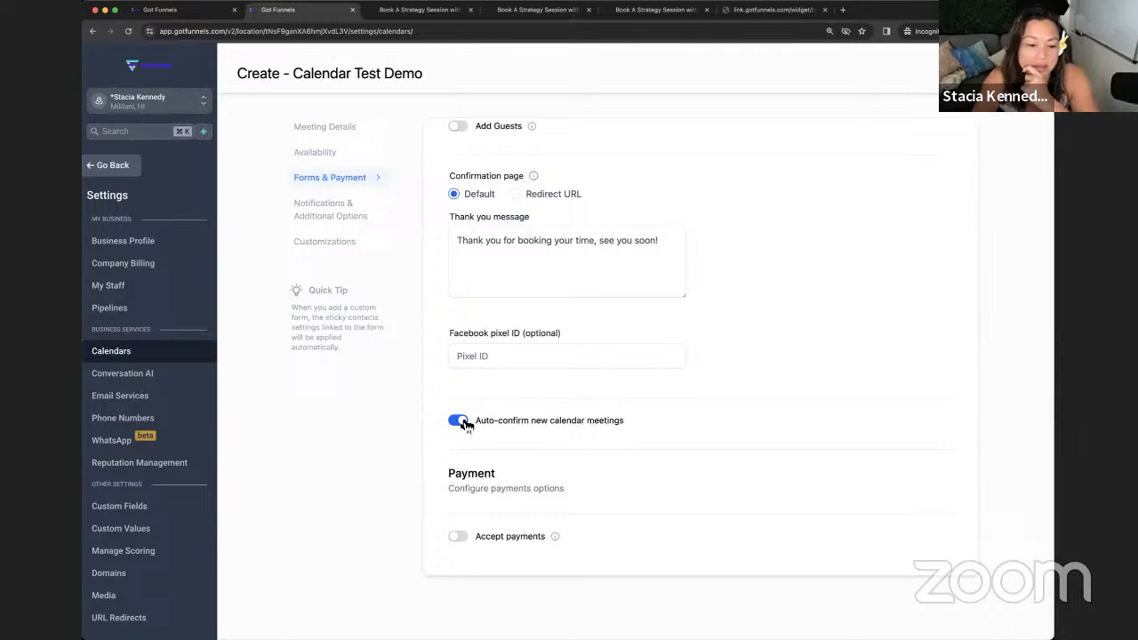
- Turn on Accept payments for bookings and set the amount to 300 USD
{"action": "scroll", "coordinate": [524, 489], "scroll_direction": "up", "scroll_amount": 1}
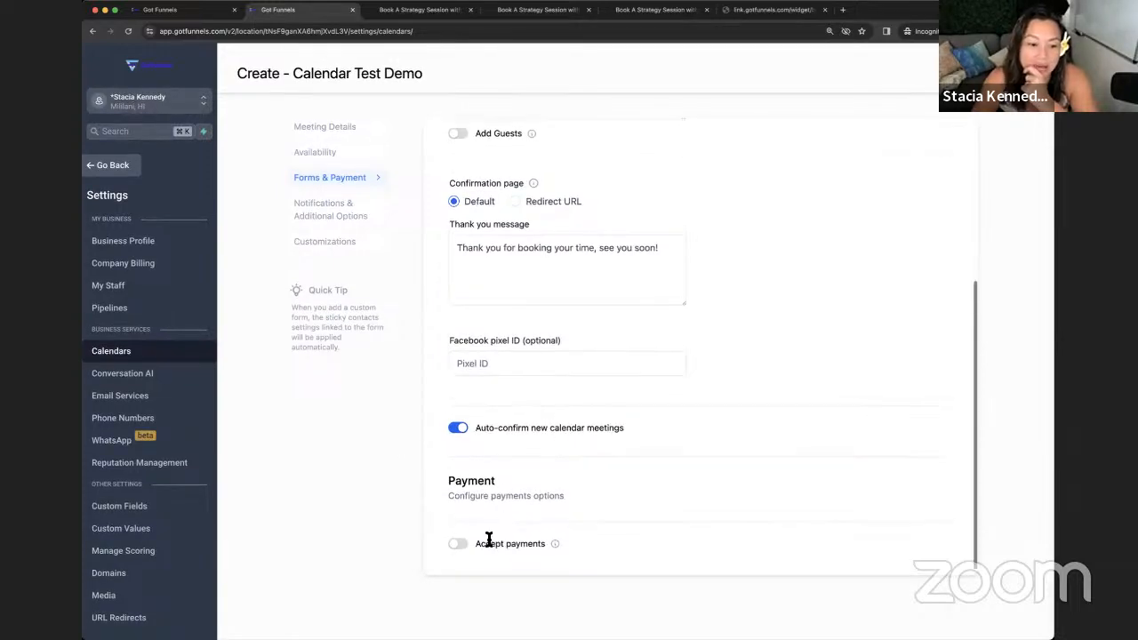
{"action": "left_click", "coordinate": [461, 544]}
{"action": "scroll", "coordinate": [480, 484], "scroll_direction": "down", "scroll_amount": 3}
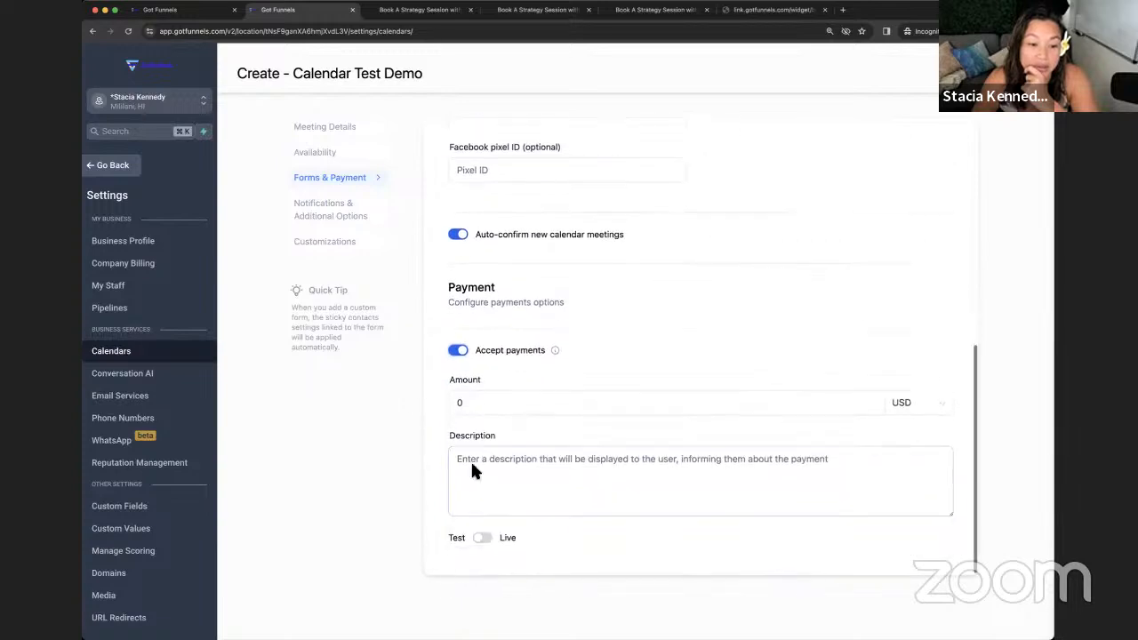
{"action": "left_click", "coordinate": [484, 403]}
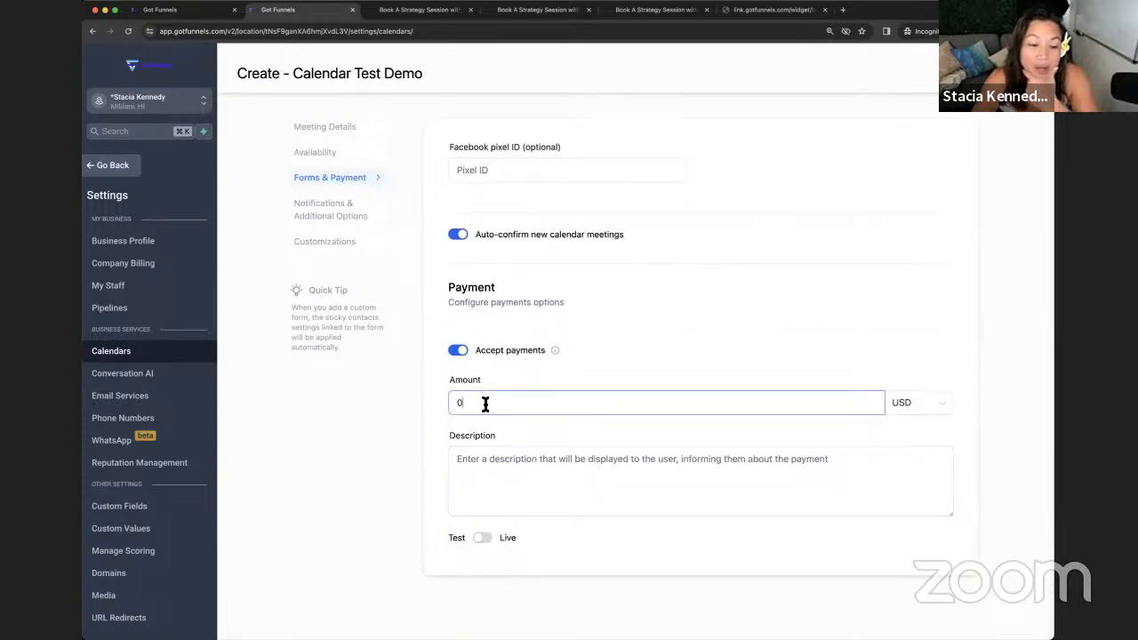
{"action": "type", "text": "300"}
{"action": "left_click", "coordinate": [436, 406]}
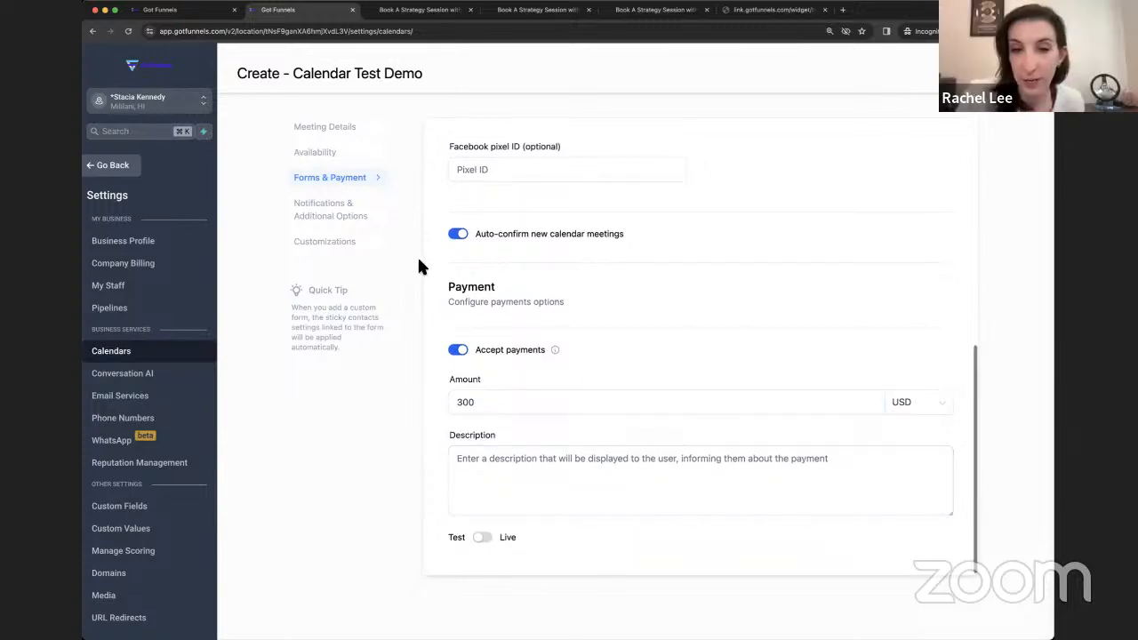
{"action": "left_click", "coordinate": [358, 216]}
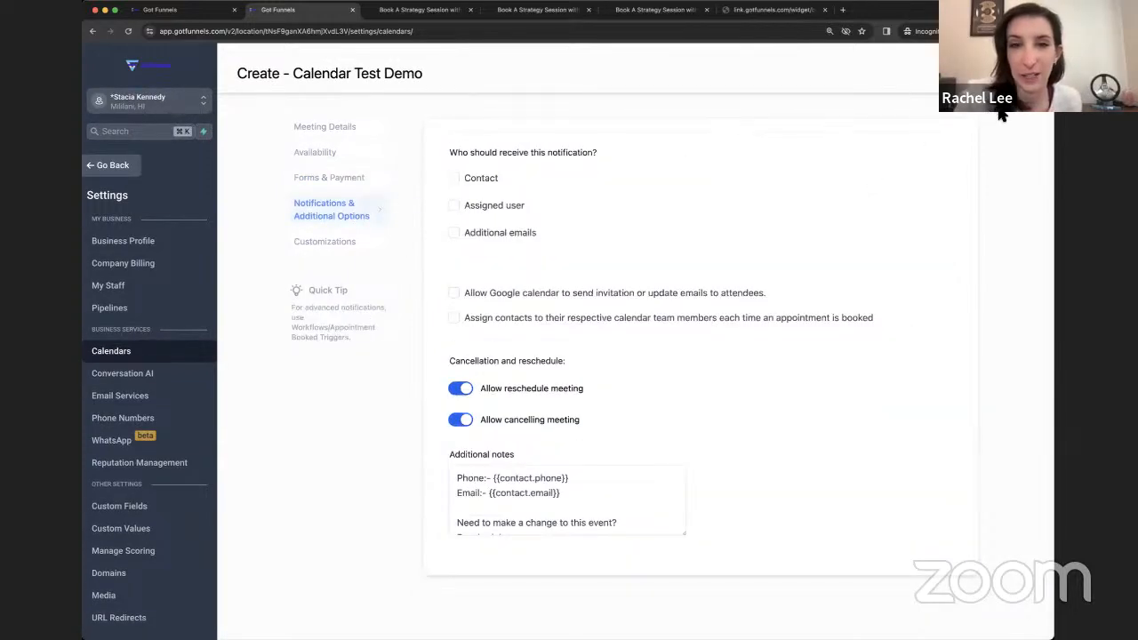
- Notify the assigned user, enable Google calendar invites, and assign contacts while skipping already-assigned ones
{"action": "scroll", "coordinate": [741, 306], "scroll_direction": "up", "scroll_amount": 3}
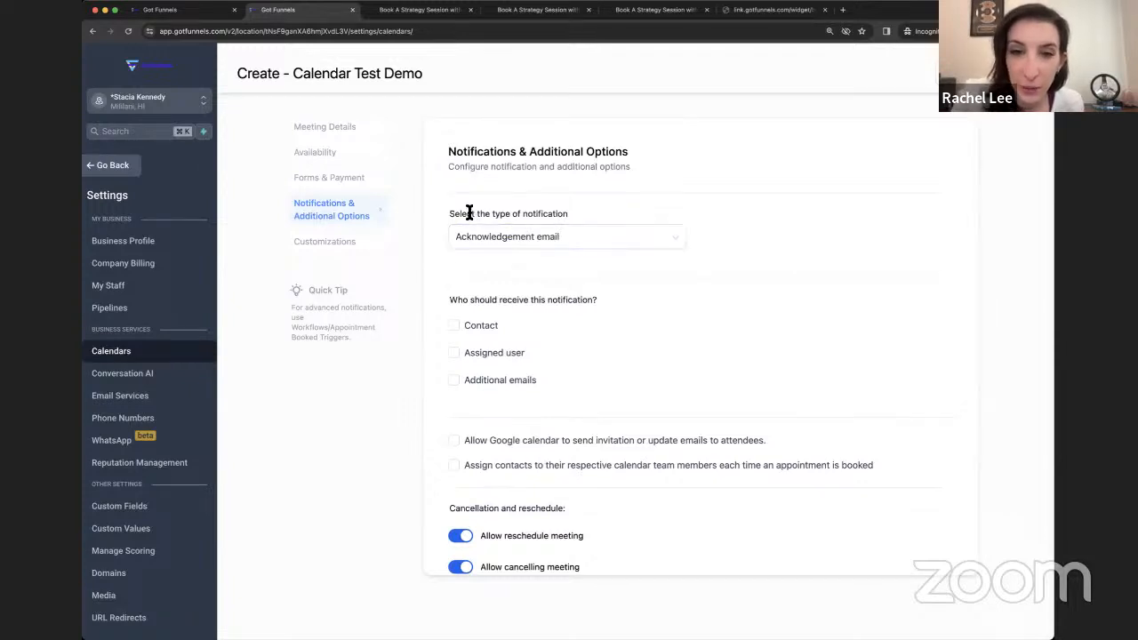
{"action": "left_click", "coordinate": [325, 242]}
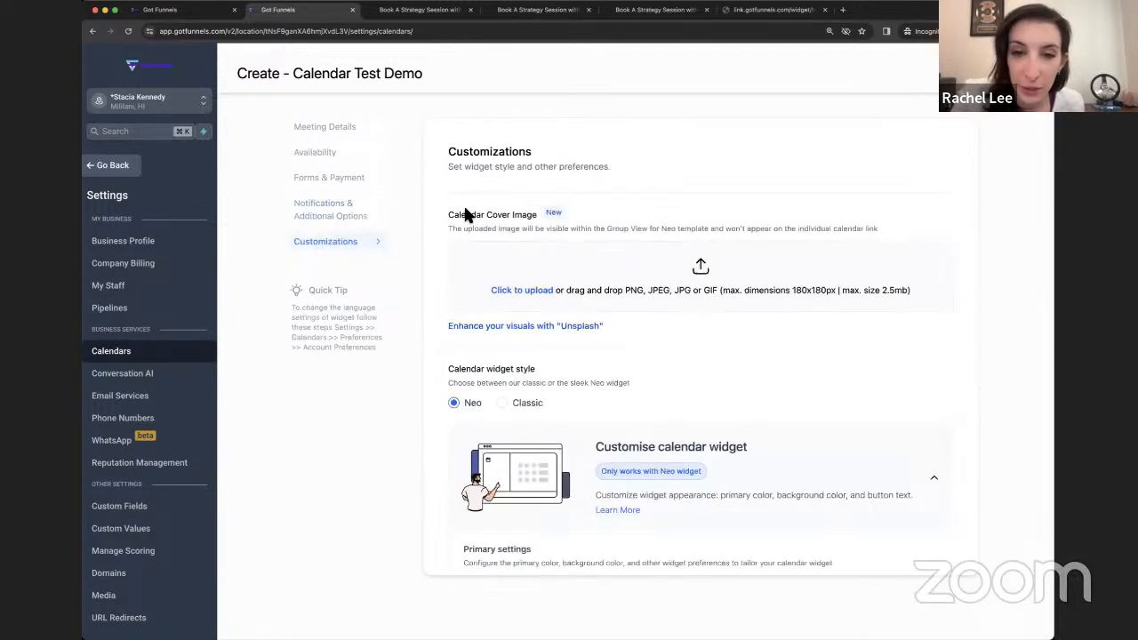
{"action": "left_click", "coordinate": [366, 217]}
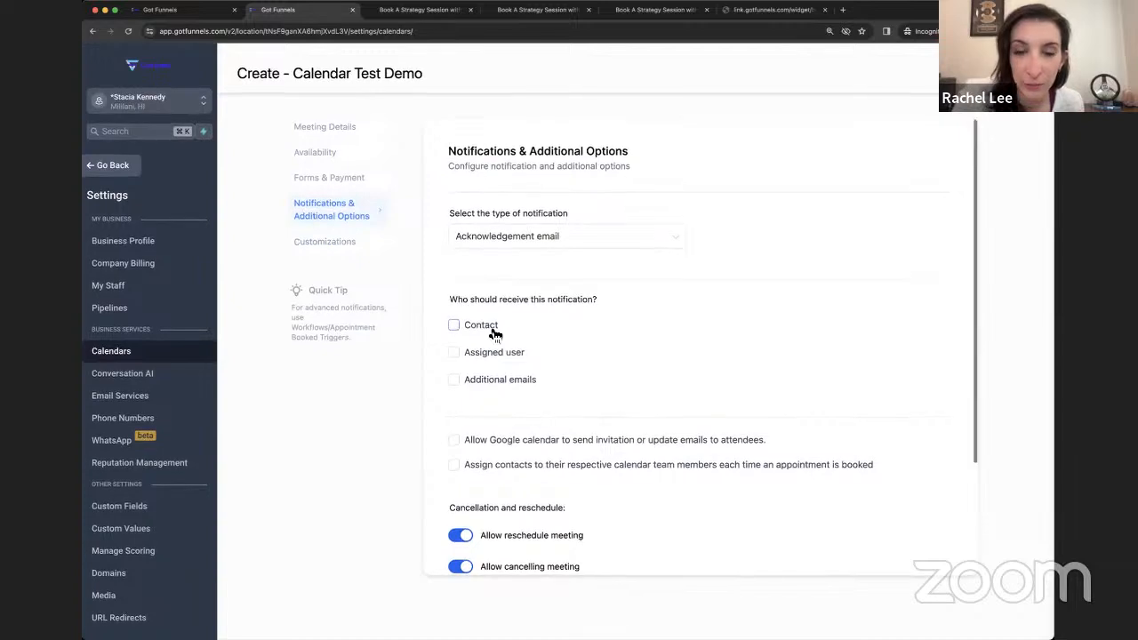
{"action": "left_click", "coordinate": [492, 356]}
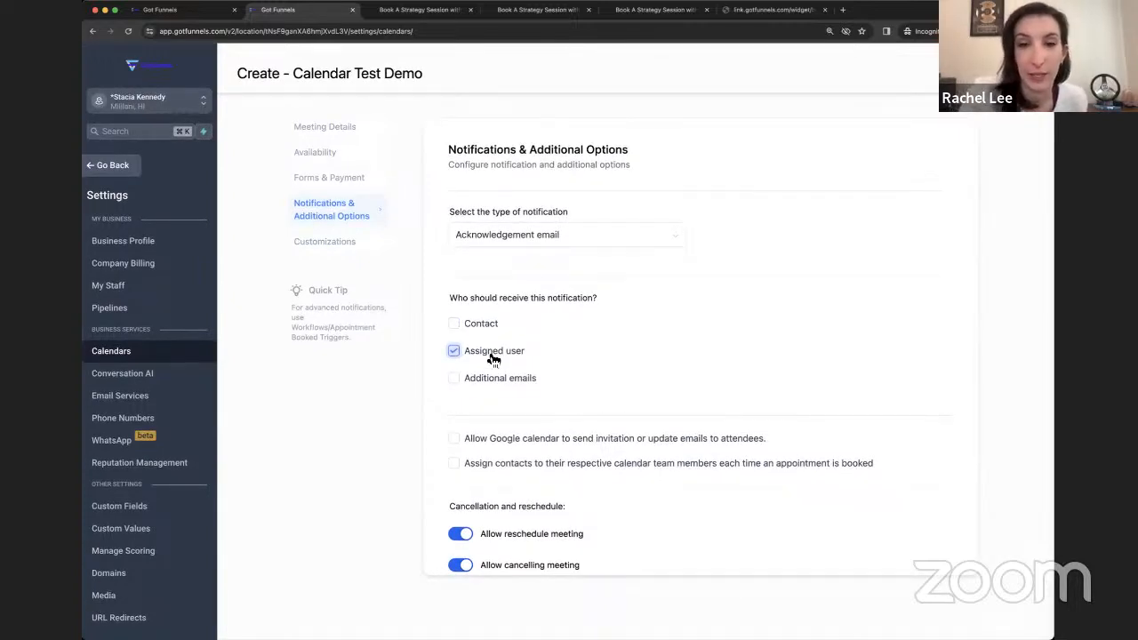
{"action": "scroll", "coordinate": [489, 363], "scroll_direction": "down", "scroll_amount": 1}
{"action": "left_click", "coordinate": [461, 392]}
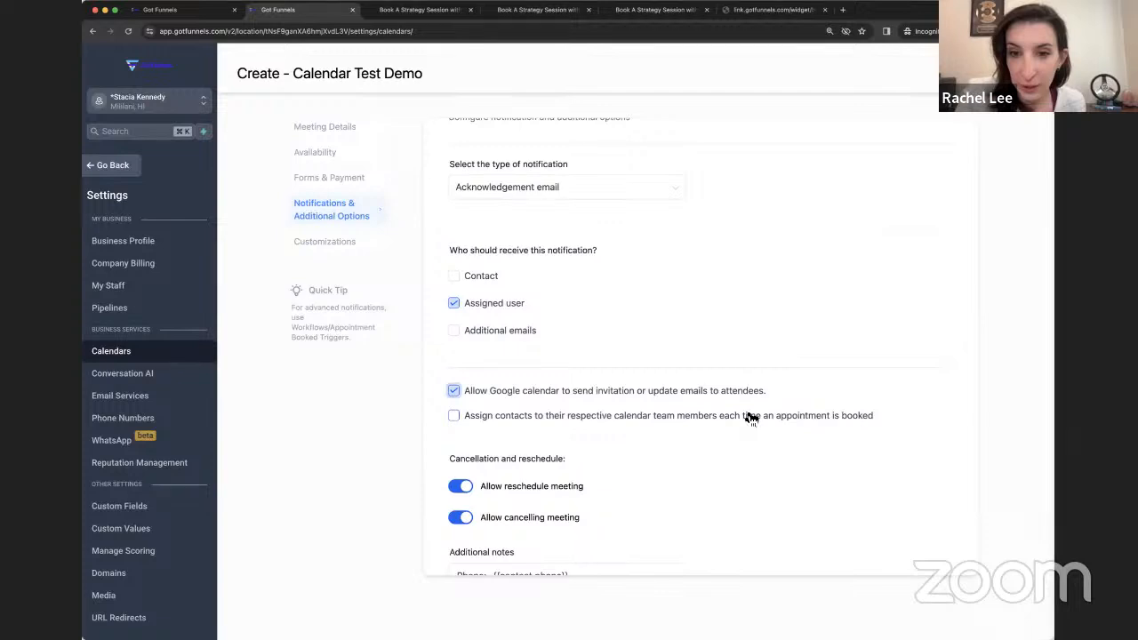
{"action": "scroll", "coordinate": [752, 418], "scroll_direction": "down", "scroll_amount": 2}
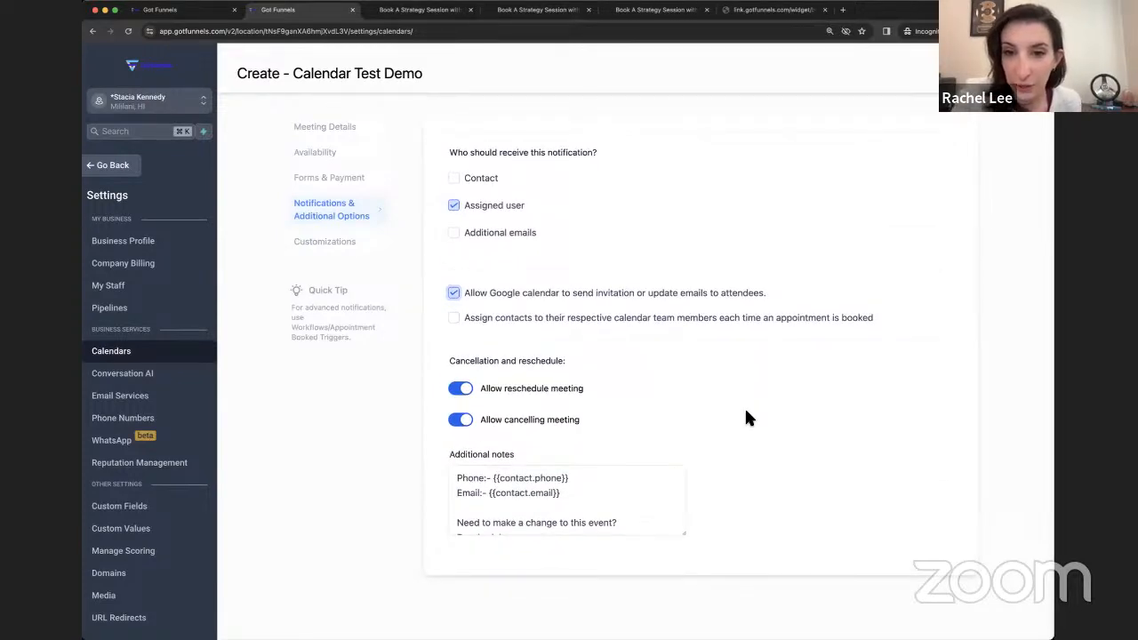
{"action": "scroll", "coordinate": [746, 418], "scroll_direction": "up", "scroll_amount": 1}
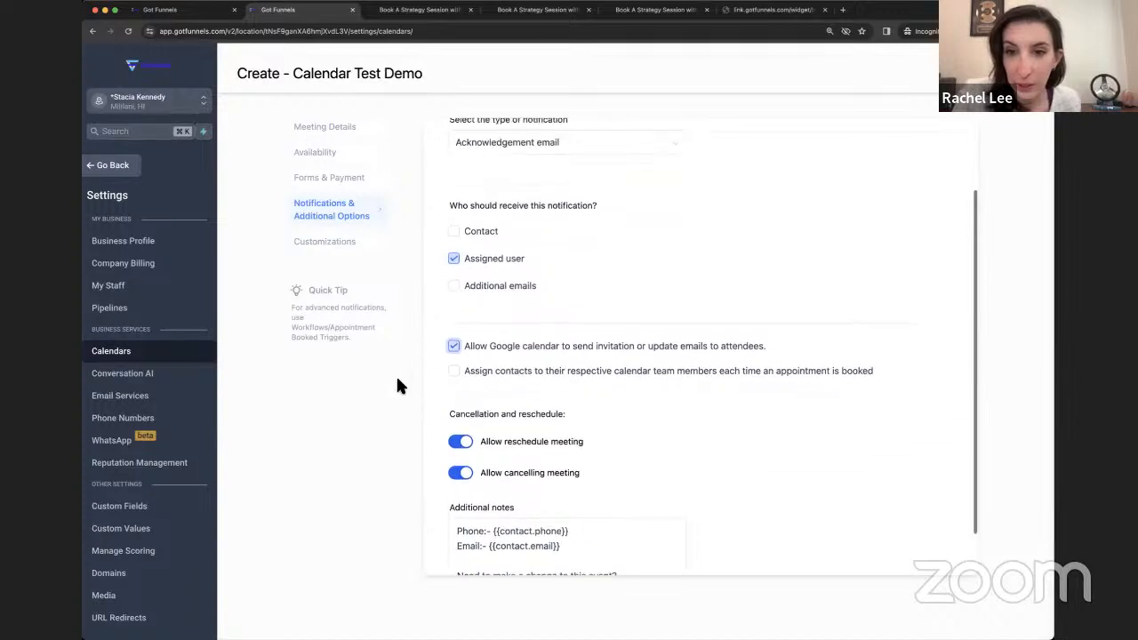
{"action": "left_click", "coordinate": [454, 370]}
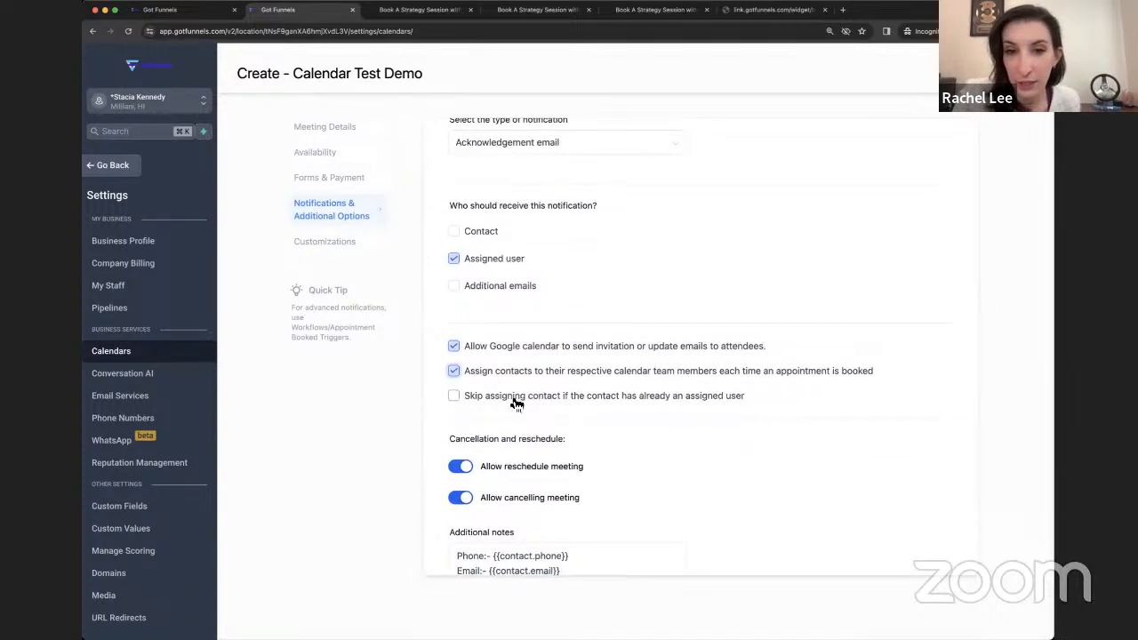
{"action": "left_click", "coordinate": [516, 400]}
- Switch off rescheduling and cancelling of meetings
{"action": "scroll", "coordinate": [570, 449], "scroll_direction": "down", "scroll_amount": 2}
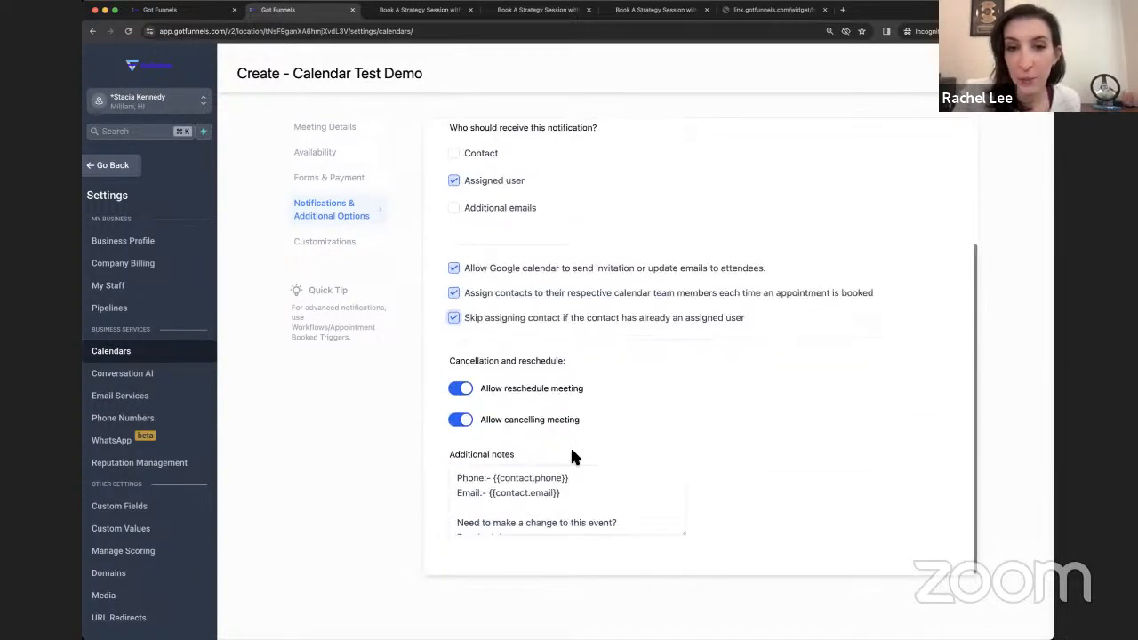
{"action": "left_click", "coordinate": [460, 388]}
{"action": "left_click", "coordinate": [464, 421]}
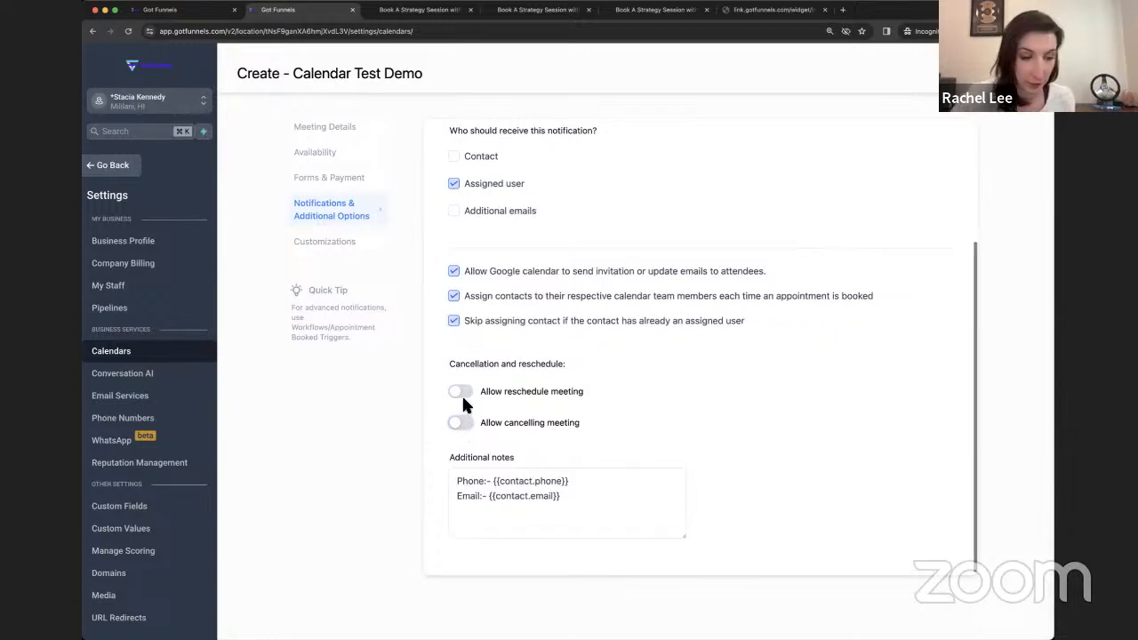
{"action": "left_click", "coordinate": [461, 391]}
{"action": "left_click", "coordinate": [462, 424]}
{"action": "left_click", "coordinate": [463, 424]}
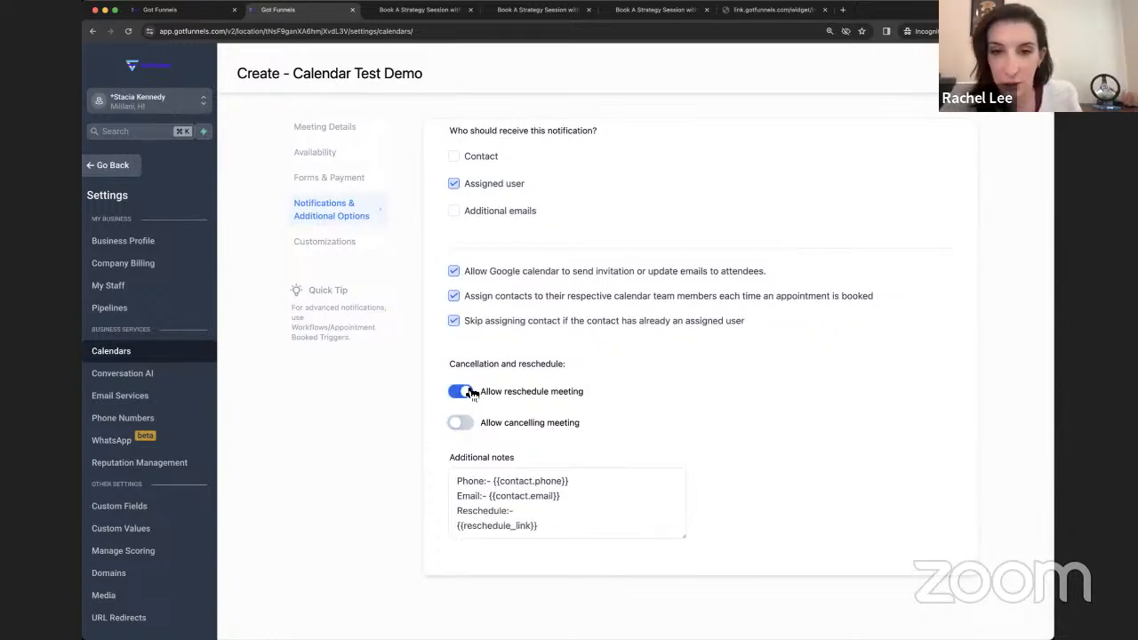
{"action": "left_click", "coordinate": [462, 391]}
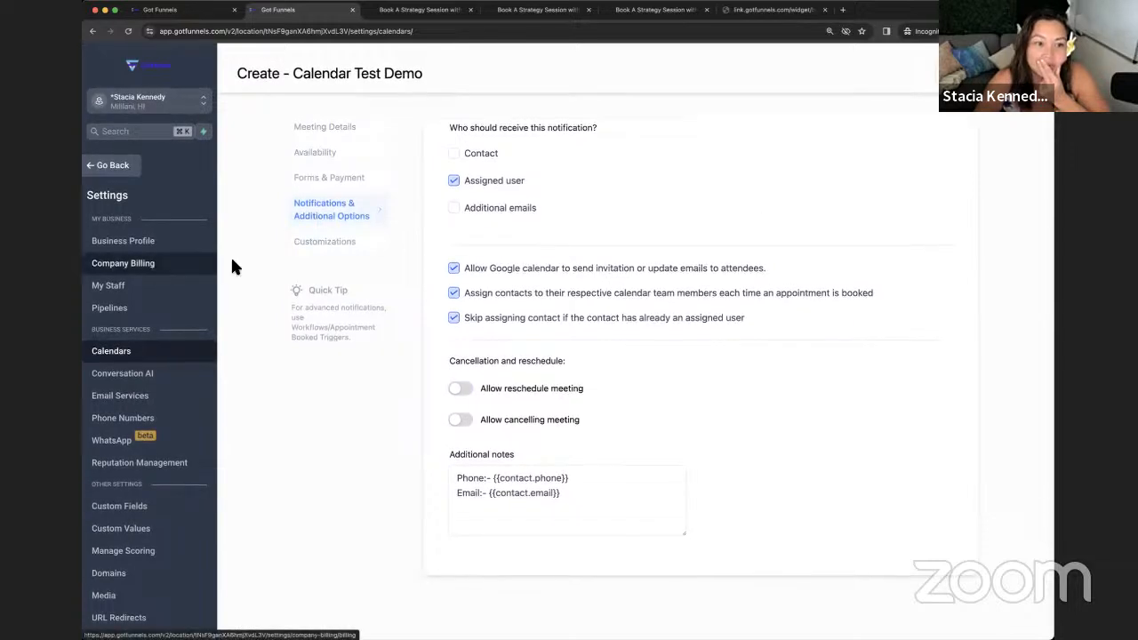
{"action": "left_click", "coordinate": [320, 245]}
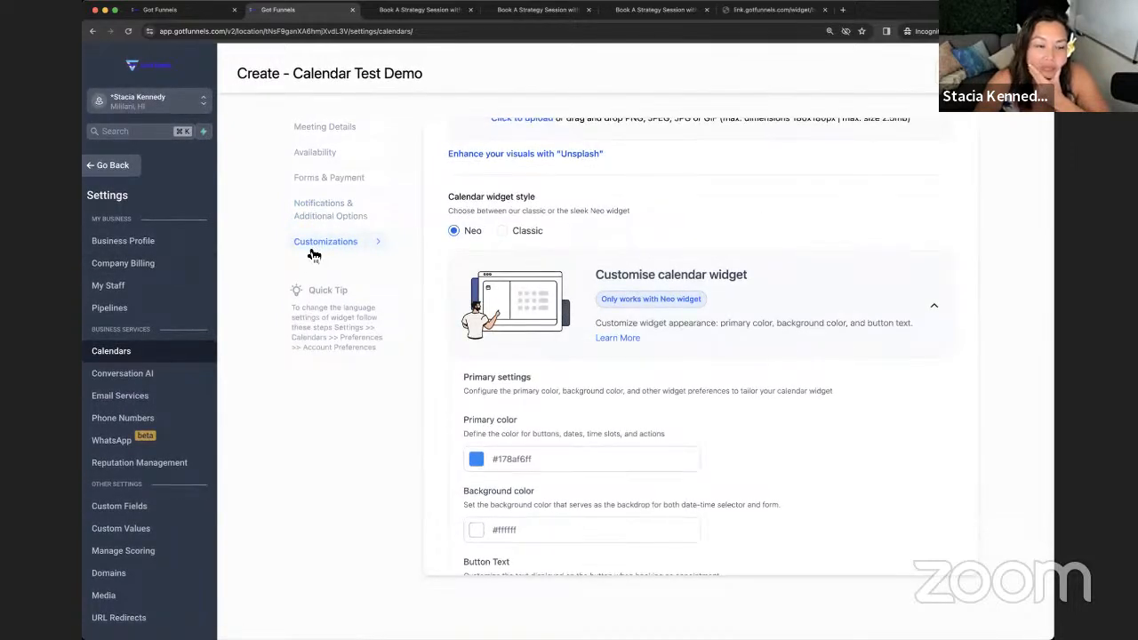
- Reopen Calendar Test Demo's customization settings and preview its booking widget in a new tab
{"action": "key", "text": "Escape"}
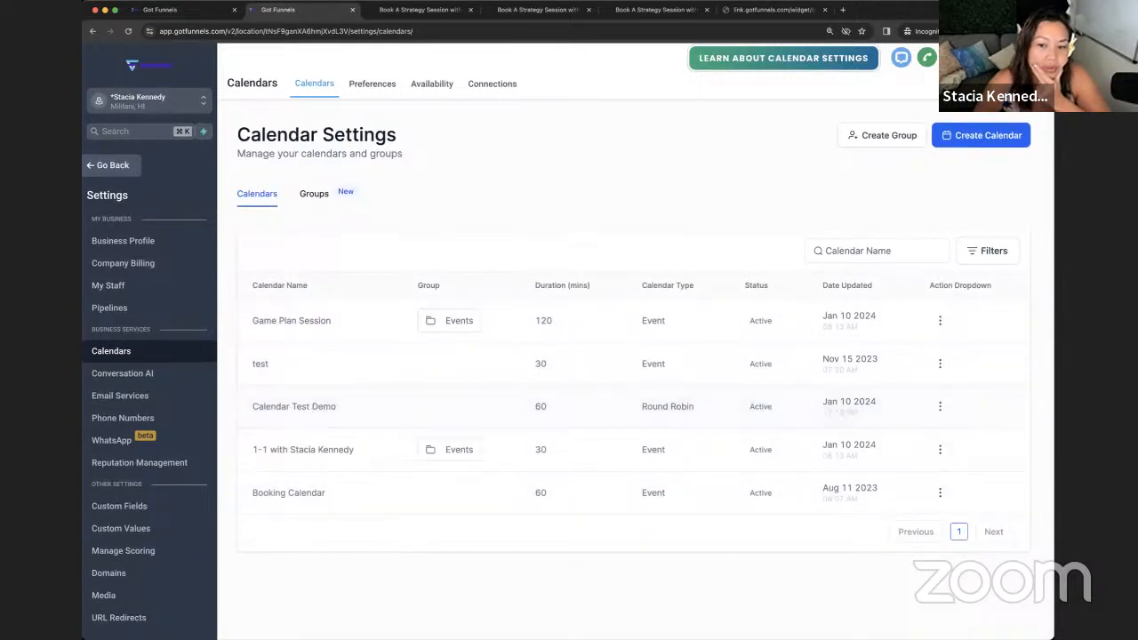
{"action": "left_click", "coordinate": [940, 408]}
{"action": "left_click", "coordinate": [932, 437]}
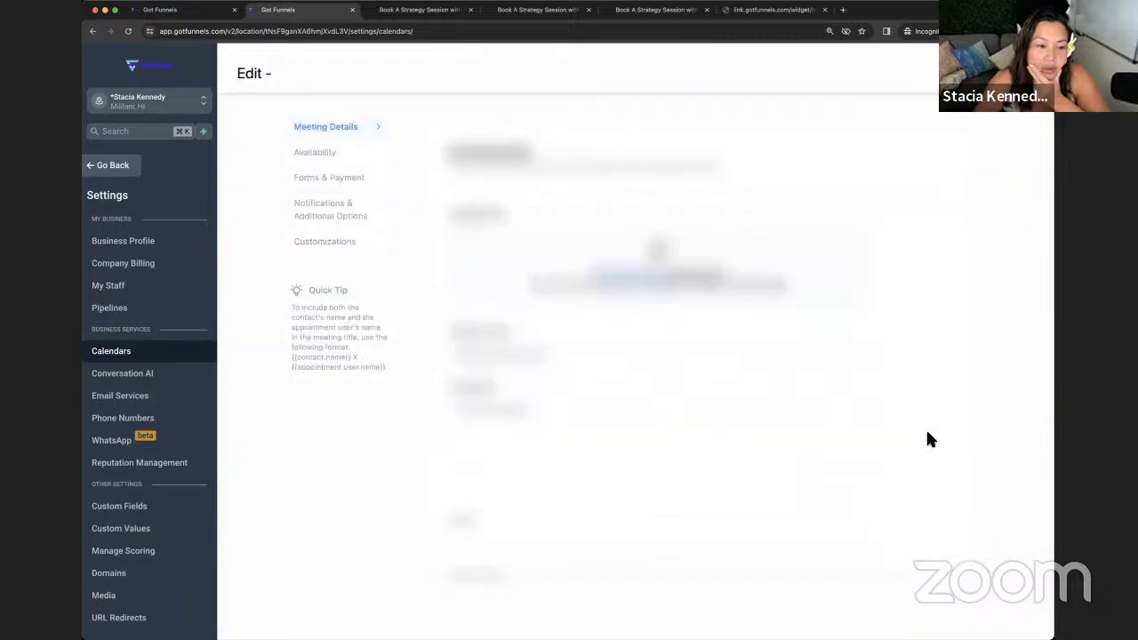
{"action": "left_click", "coordinate": [313, 249]}
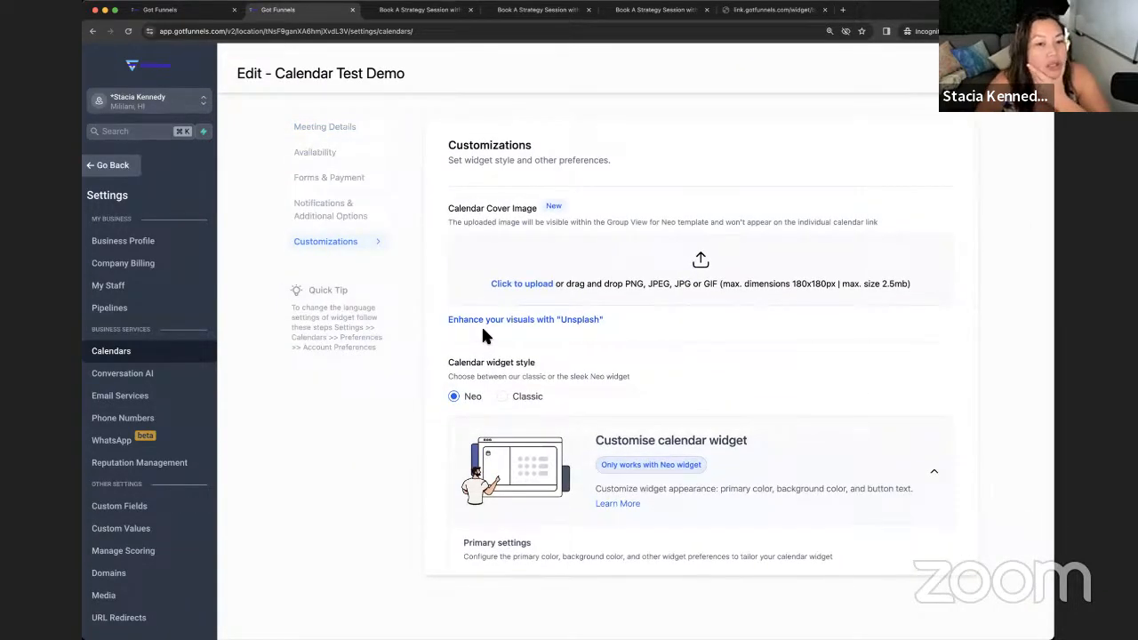
{"action": "scroll", "coordinate": [477, 325], "scroll_direction": "down", "scroll_amount": 1}
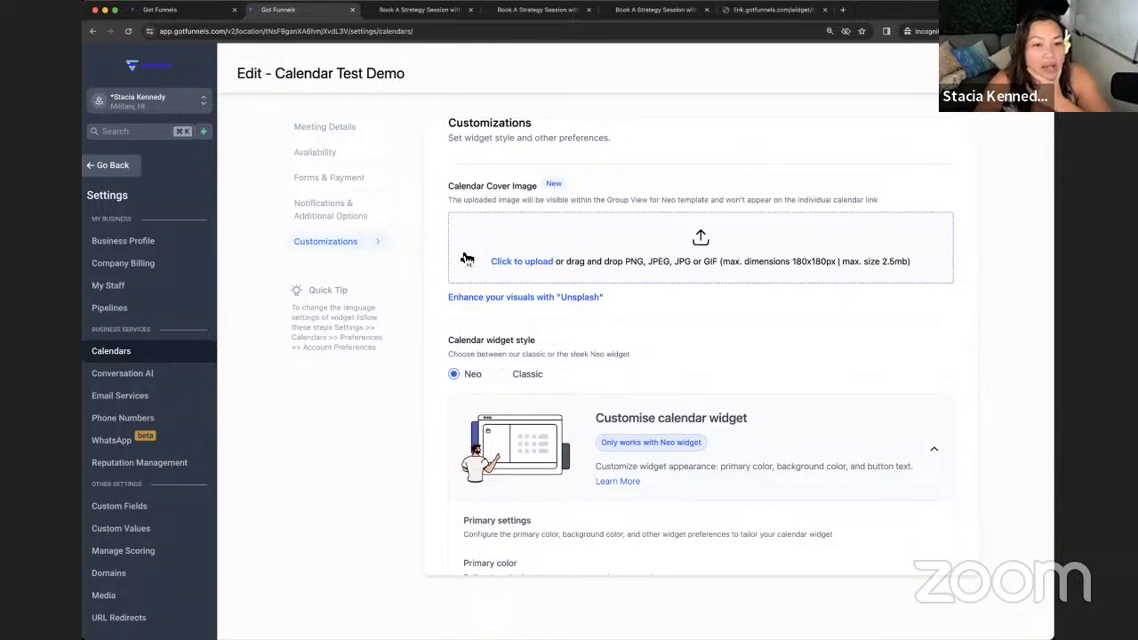
{"action": "scroll", "coordinate": [465, 259], "scroll_direction": "down", "scroll_amount": 4}
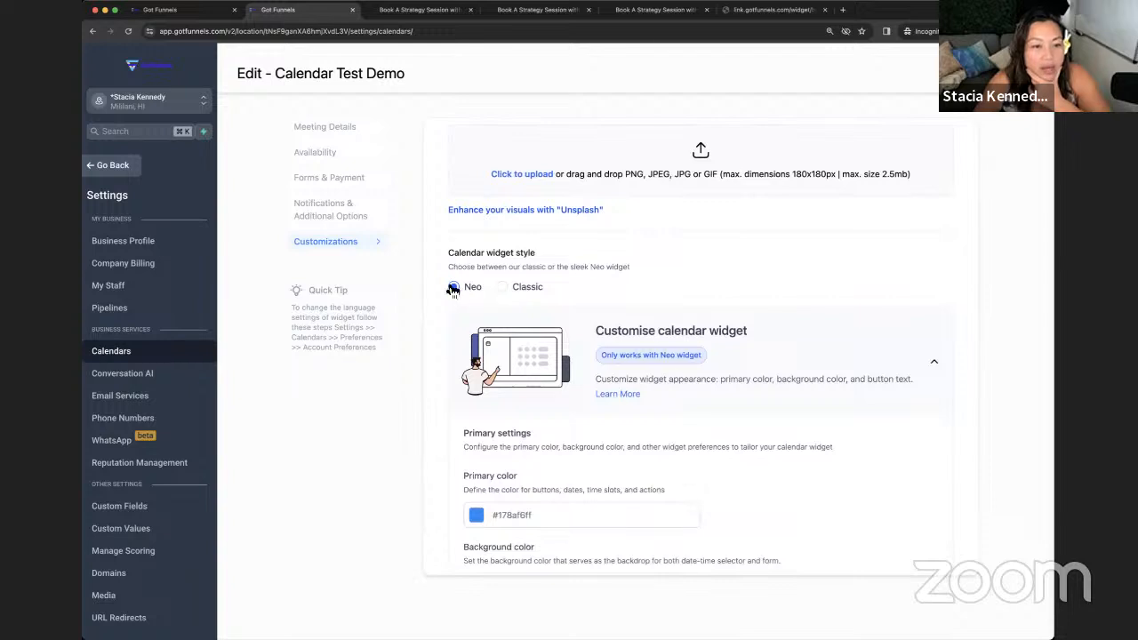
{"action": "scroll", "coordinate": [459, 294], "scroll_direction": "down", "scroll_amount": 1}
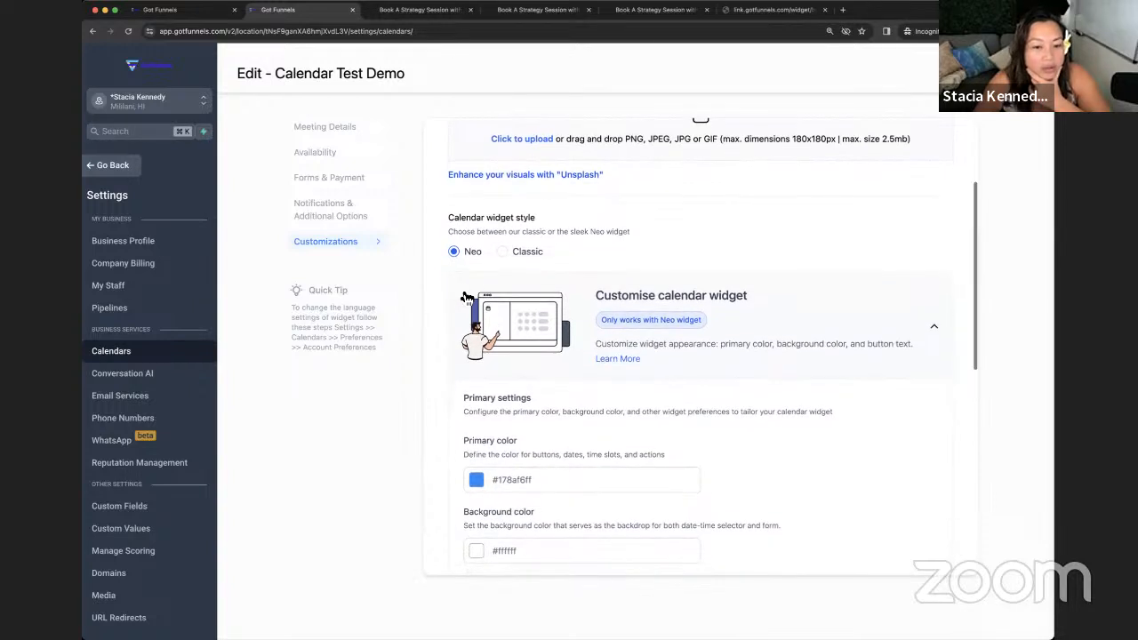
{"action": "scroll", "coordinate": [521, 253], "scroll_direction": "down", "scroll_amount": 2}
{"action": "scroll", "coordinate": [521, 266], "scroll_direction": "down", "scroll_amount": 10}
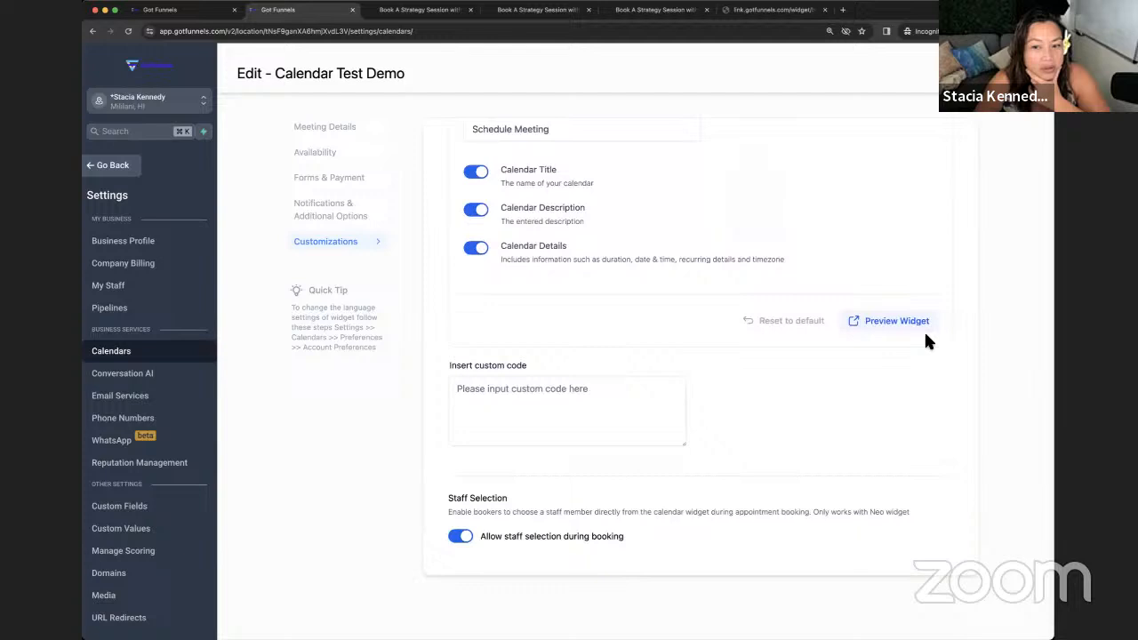
{"action": "left_click", "coordinate": [871, 322]}
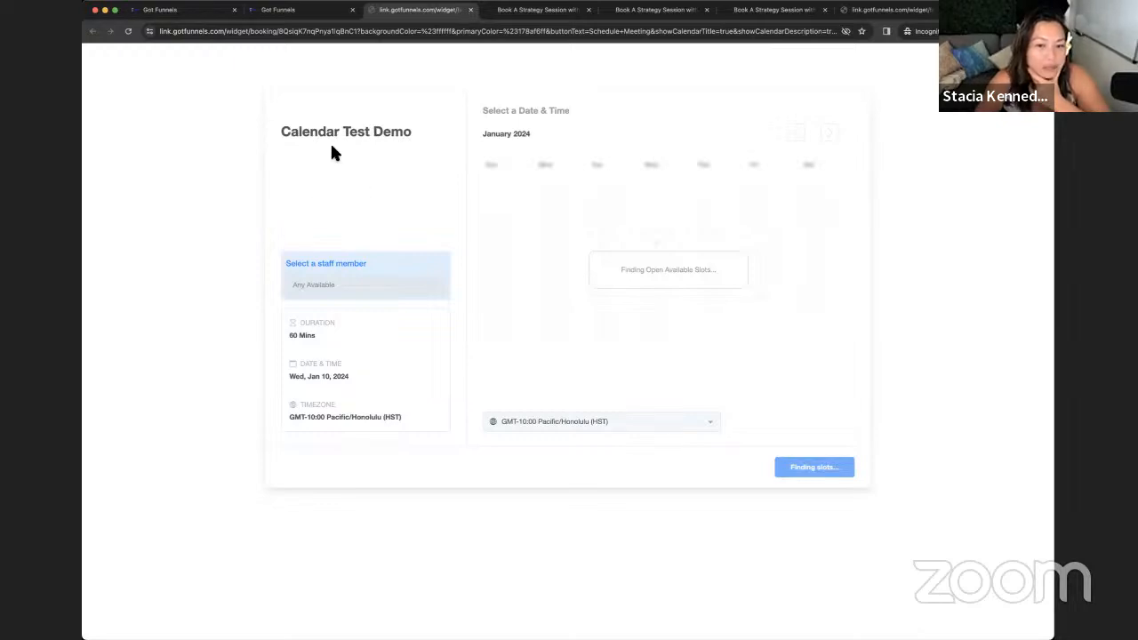
- Switch the calendar widget style from Neo to Classic and return to the Calendars view
{"action": "left_click", "coordinate": [281, 10]}
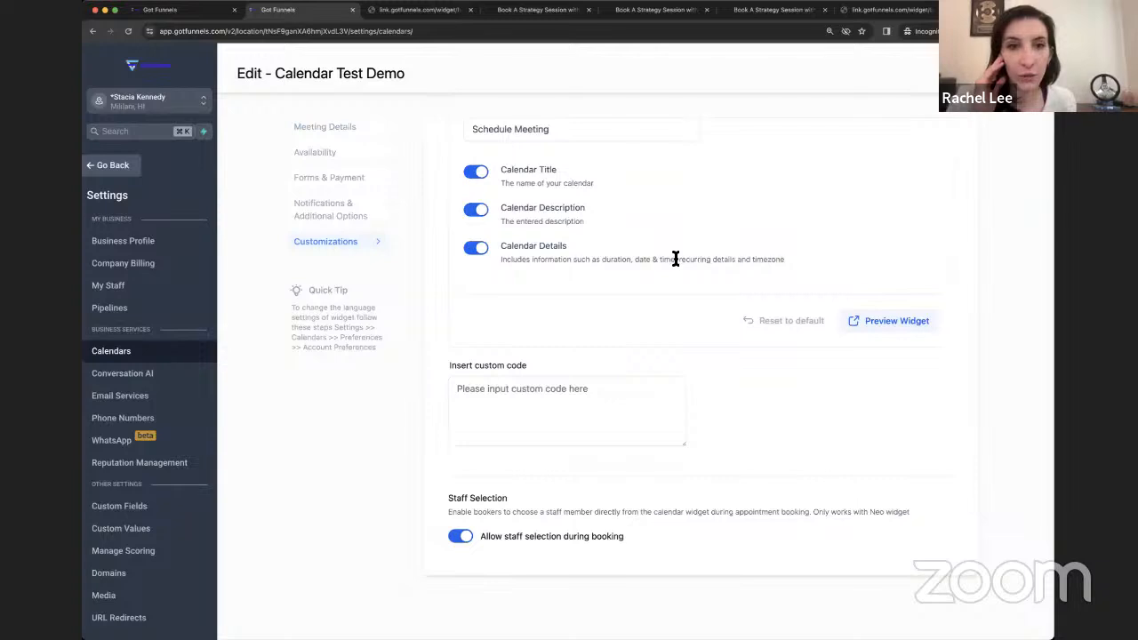
{"action": "scroll", "coordinate": [675, 258], "scroll_direction": "up", "scroll_amount": 5}
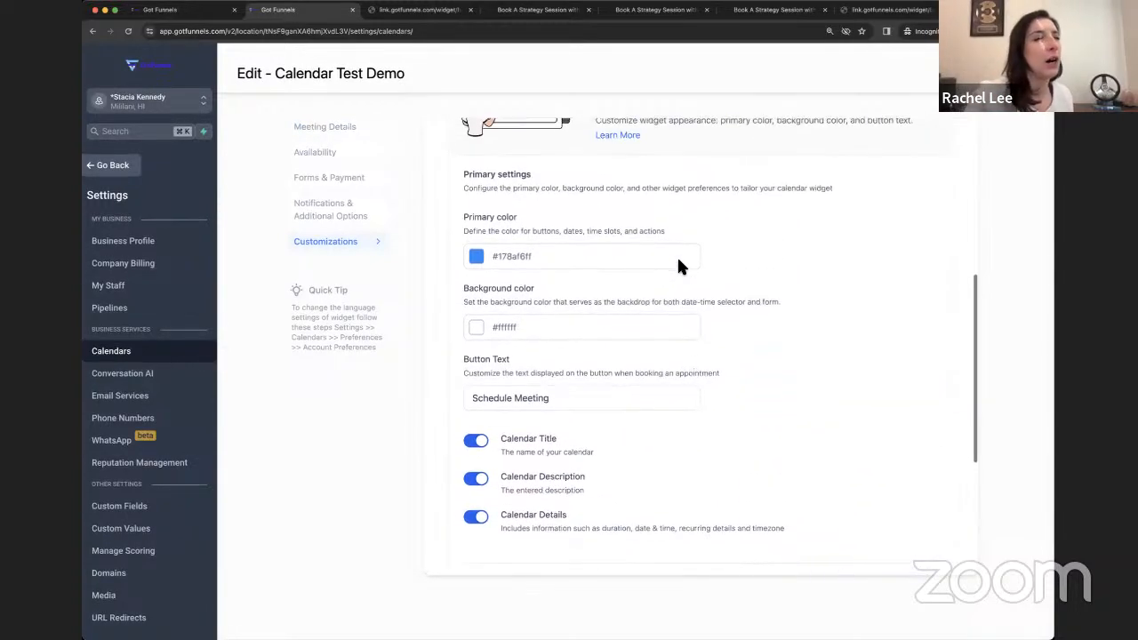
{"action": "scroll", "coordinate": [622, 267], "scroll_direction": "up", "scroll_amount": 3}
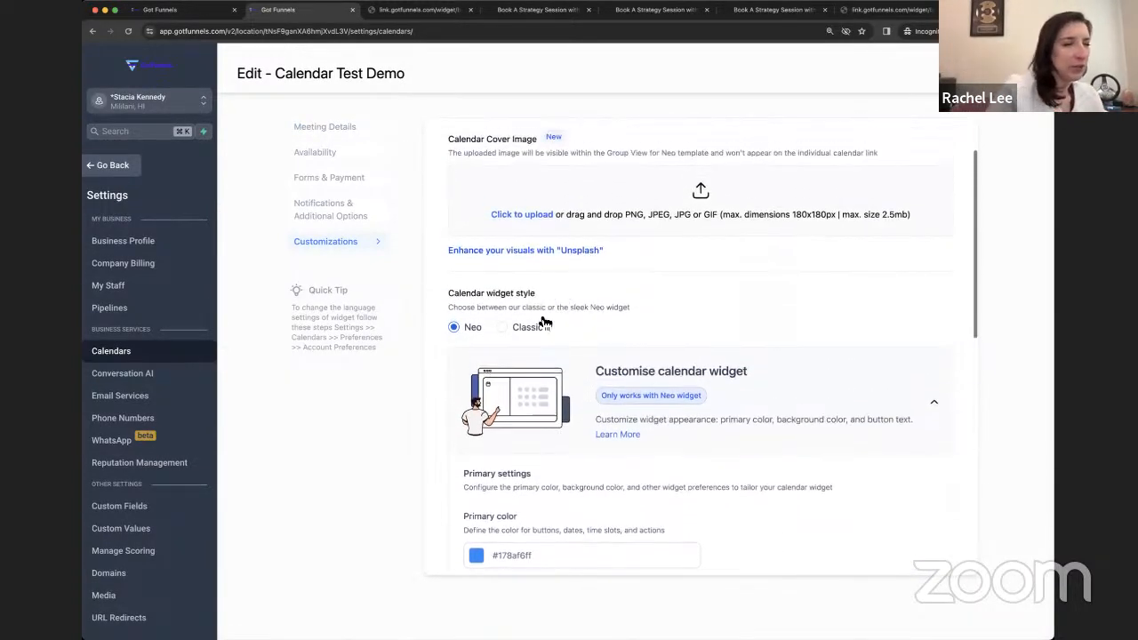
{"action": "left_click", "coordinate": [533, 329]}
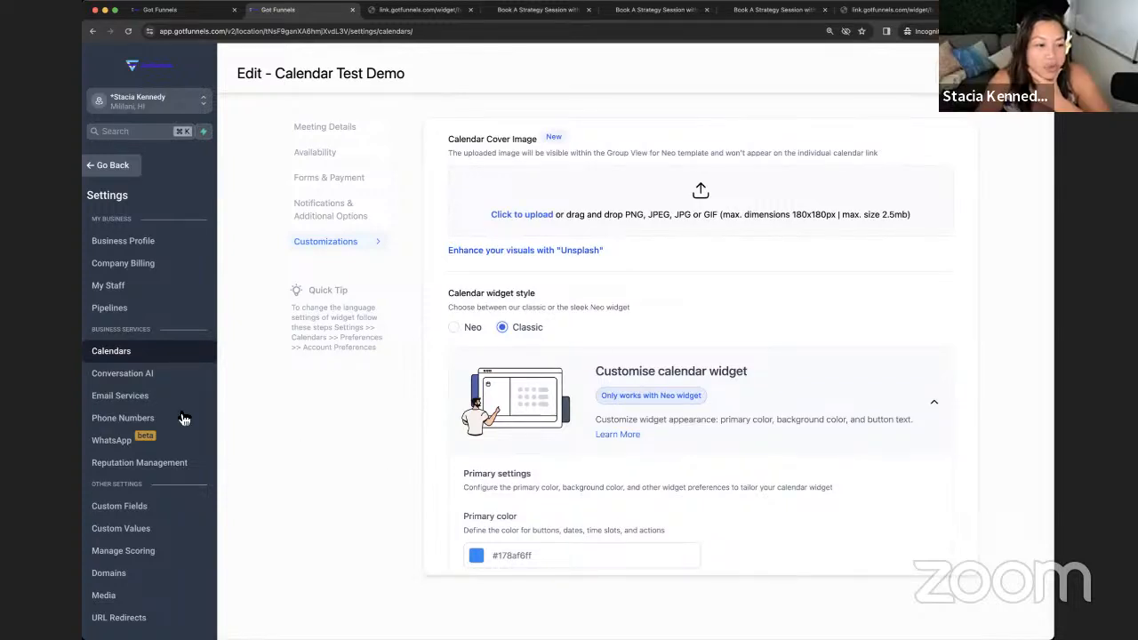
{"action": "scroll", "coordinate": [182, 418], "scroll_direction": "down", "scroll_amount": 1}
{"action": "left_click", "coordinate": [96, 169]}
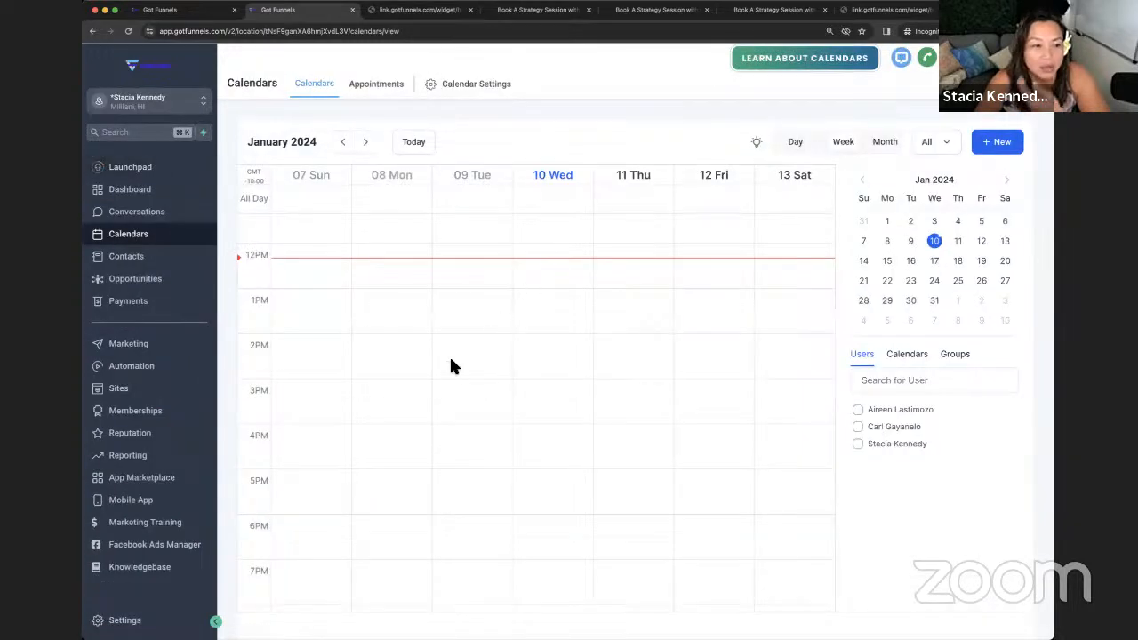
- Go to Automation and start creating a new workflow
{"action": "left_click", "coordinate": [155, 373]}
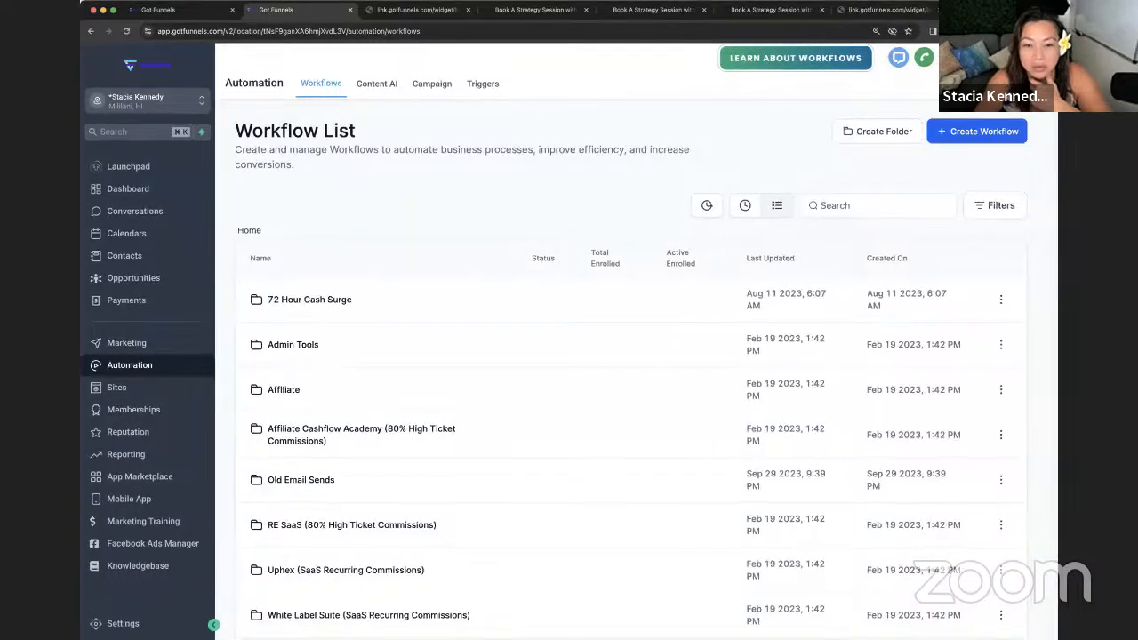
{"action": "left_click", "coordinate": [948, 132]}
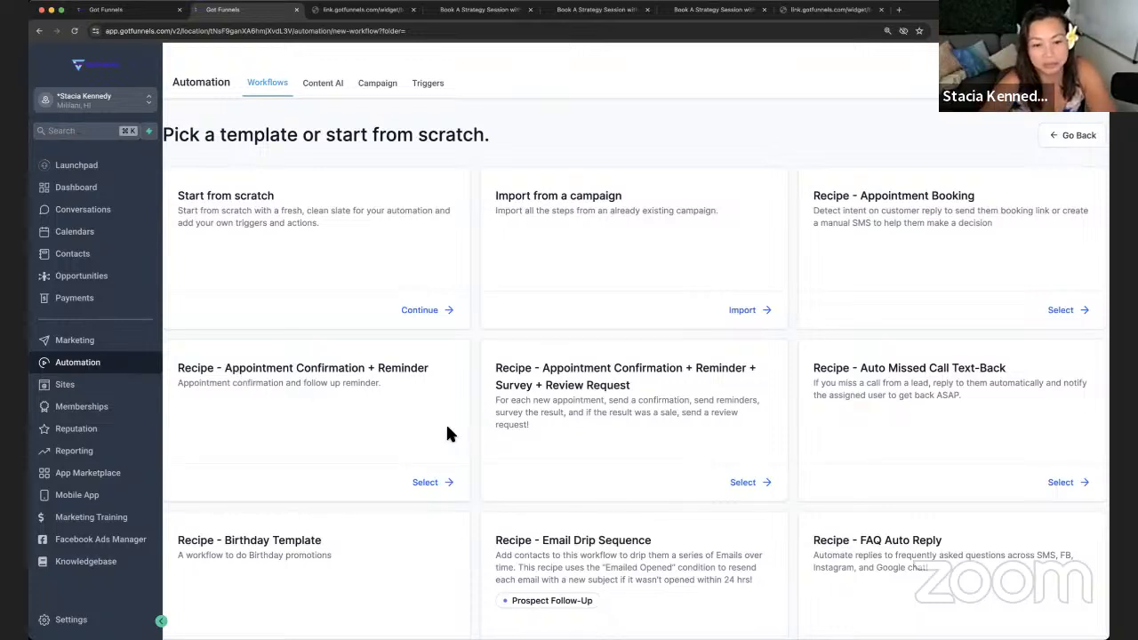
- Start a workflow from the Appointment Confirmation + Reminder + Survey + Review Request recipe and inspect its trigger
{"action": "left_click", "coordinate": [742, 482]}
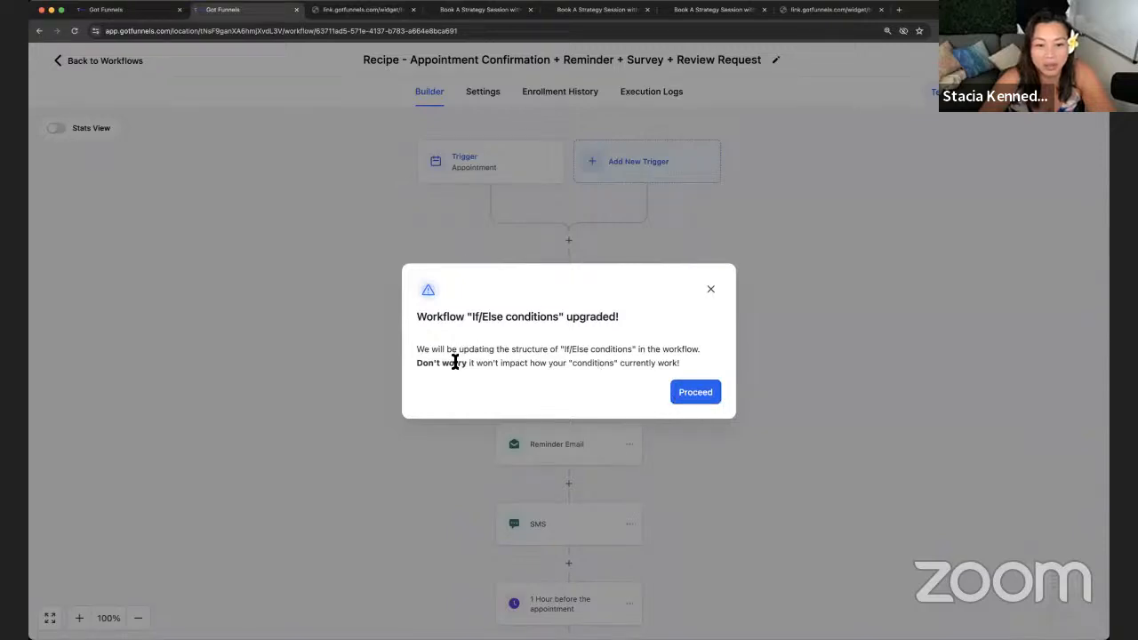
{"action": "left_click", "coordinate": [707, 400]}
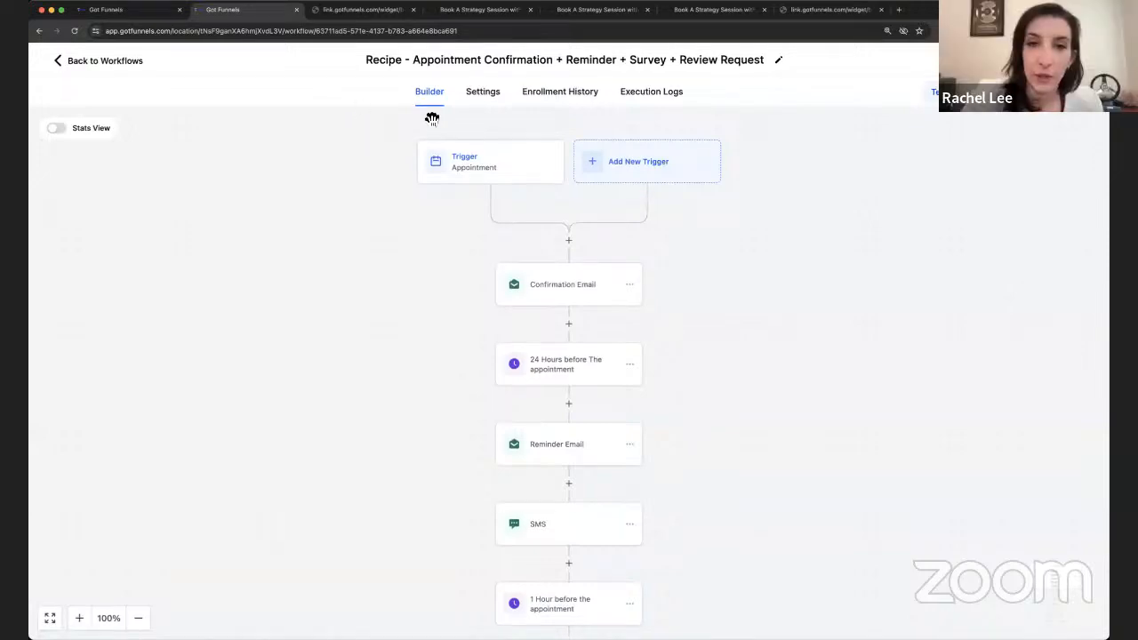
{"action": "left_click", "coordinate": [495, 173]}
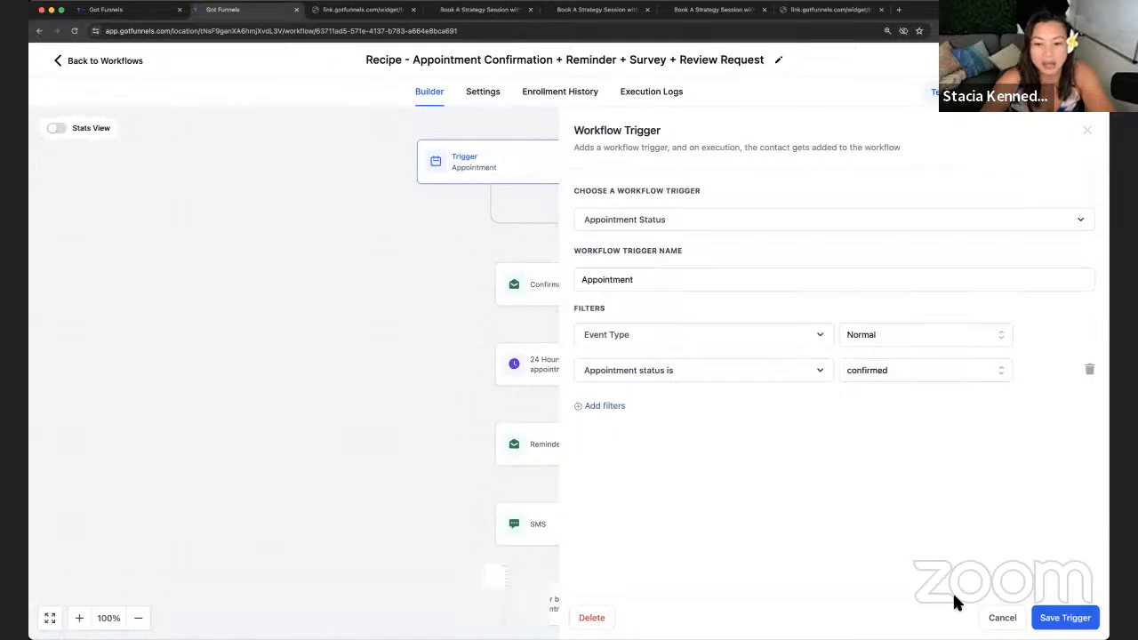
{"action": "left_click", "coordinate": [1002, 617]}
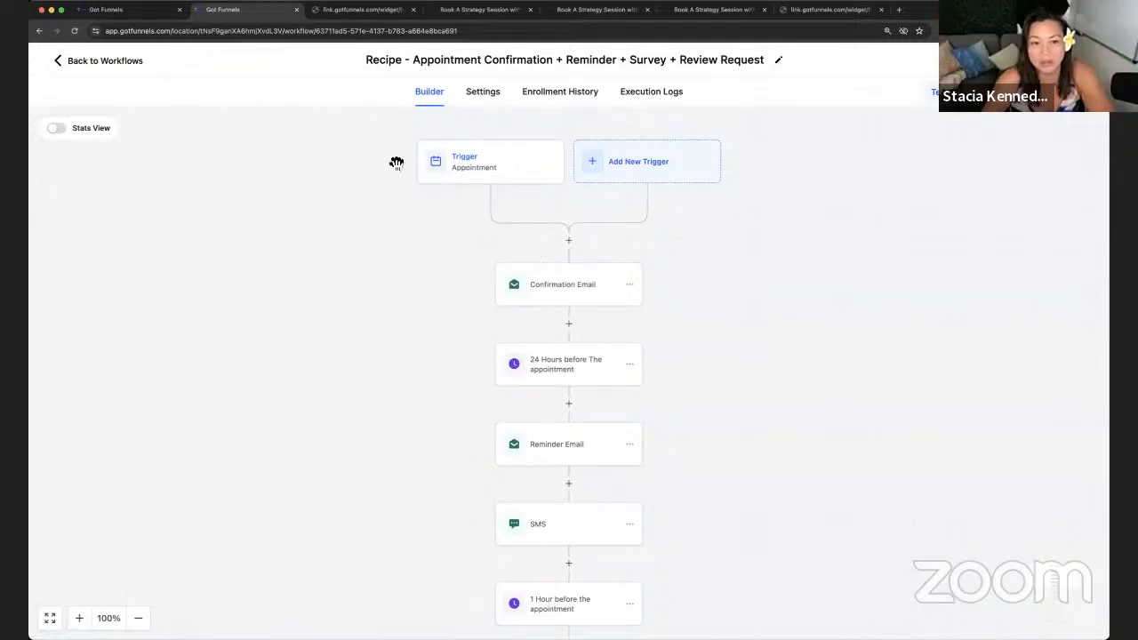
{"action": "left_click", "coordinate": [584, 296]}
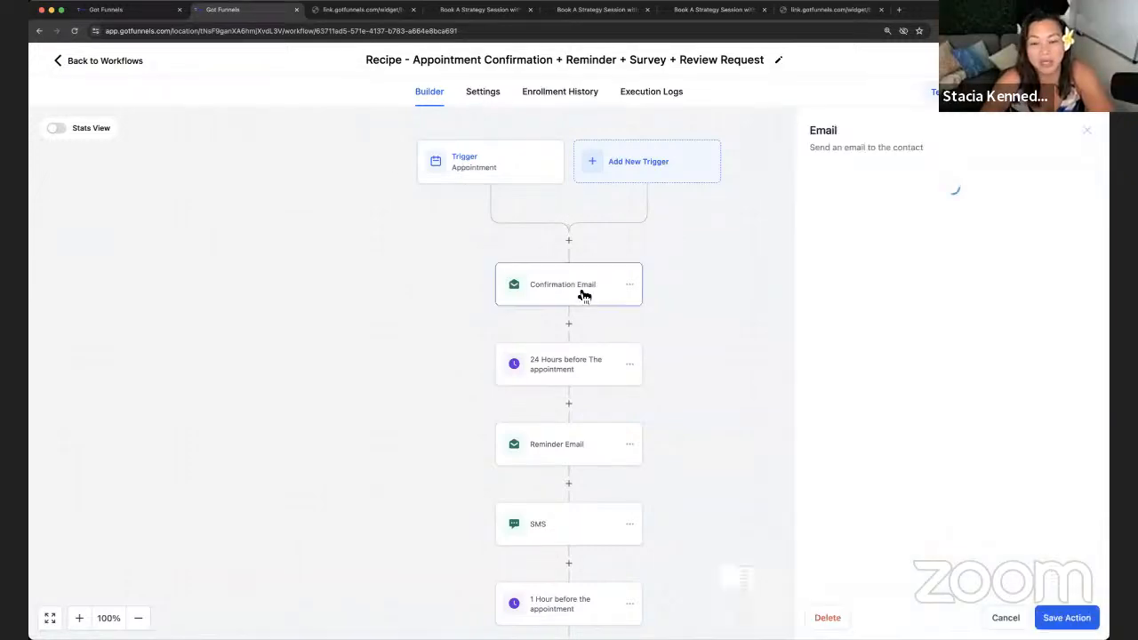
- Inspect the Confirmation Email's first-name placeholder and Cancel/Reschedule links, then close it without saving
{"action": "scroll", "coordinate": [1044, 354], "scroll_direction": "down", "scroll_amount": 2}
{"action": "scroll", "coordinate": [1031, 351], "scroll_direction": "down", "scroll_amount": 3}
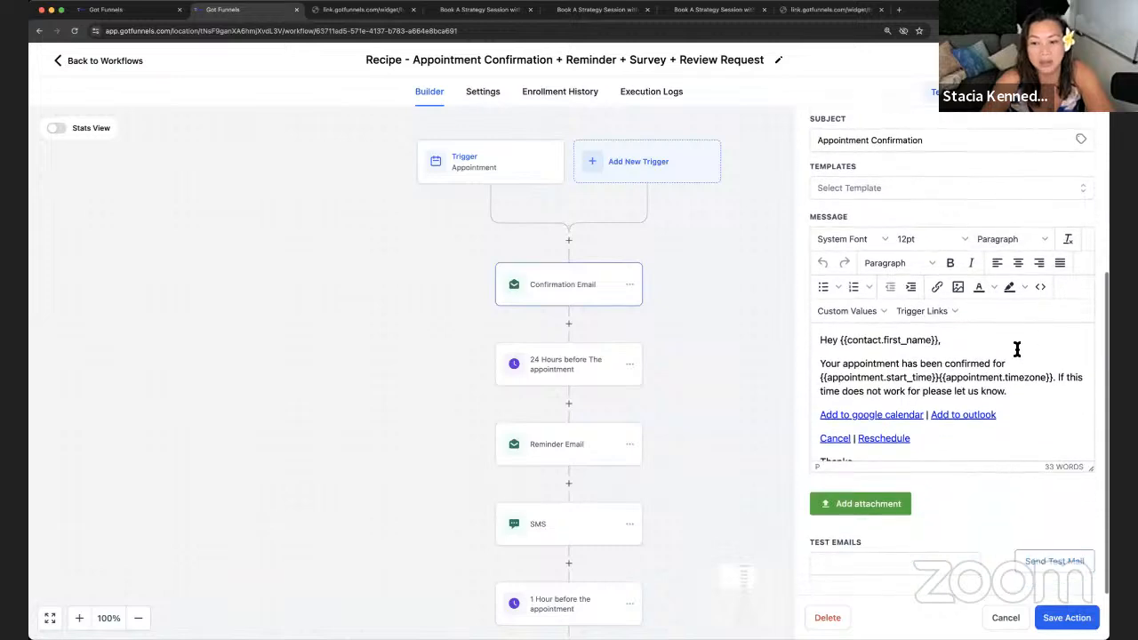
{"action": "scroll", "coordinate": [893, 373], "scroll_direction": "down", "scroll_amount": 1}
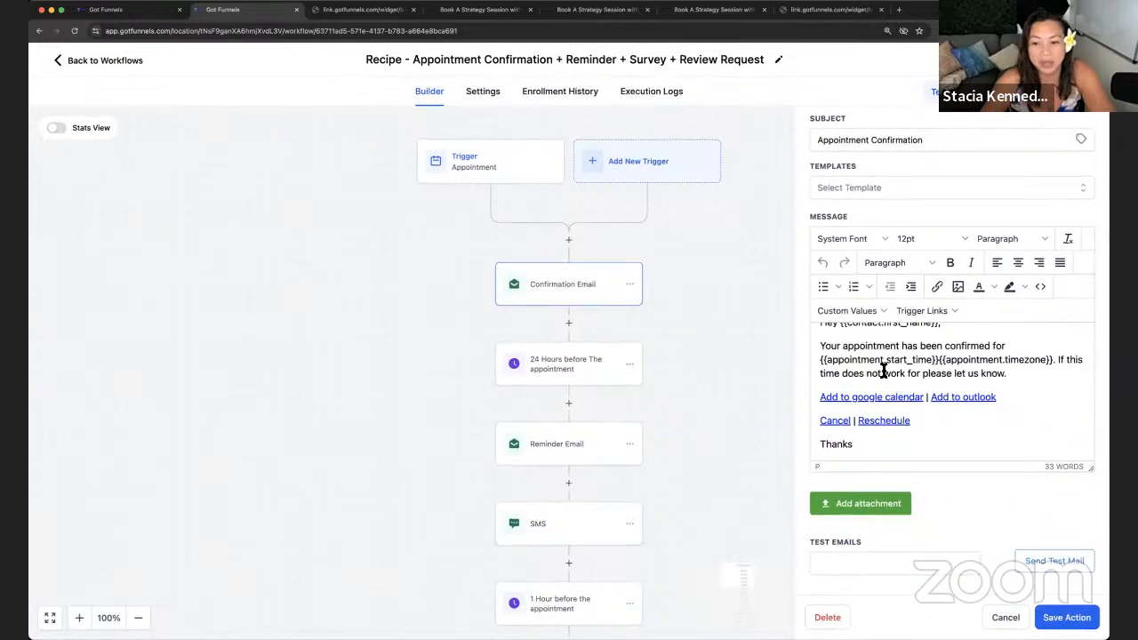
{"action": "scroll", "coordinate": [871, 364], "scroll_direction": "up", "scroll_amount": 1}
{"action": "left_click_drag", "start_coordinate": [841, 342], "coordinate": [942, 343]}
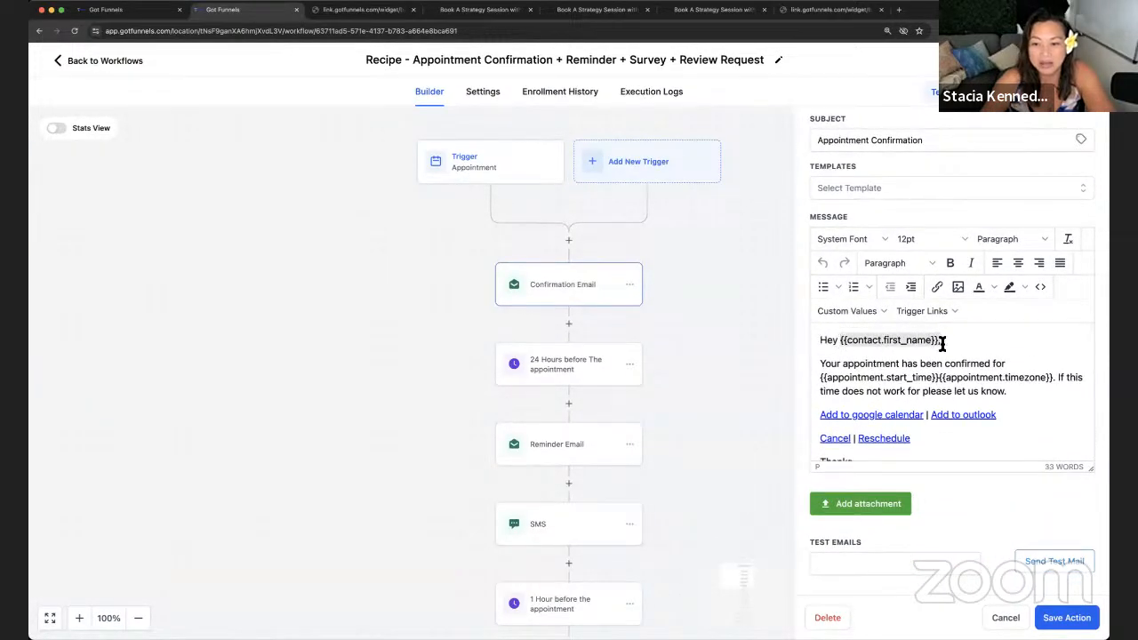
{"action": "left_click", "coordinate": [846, 345]}
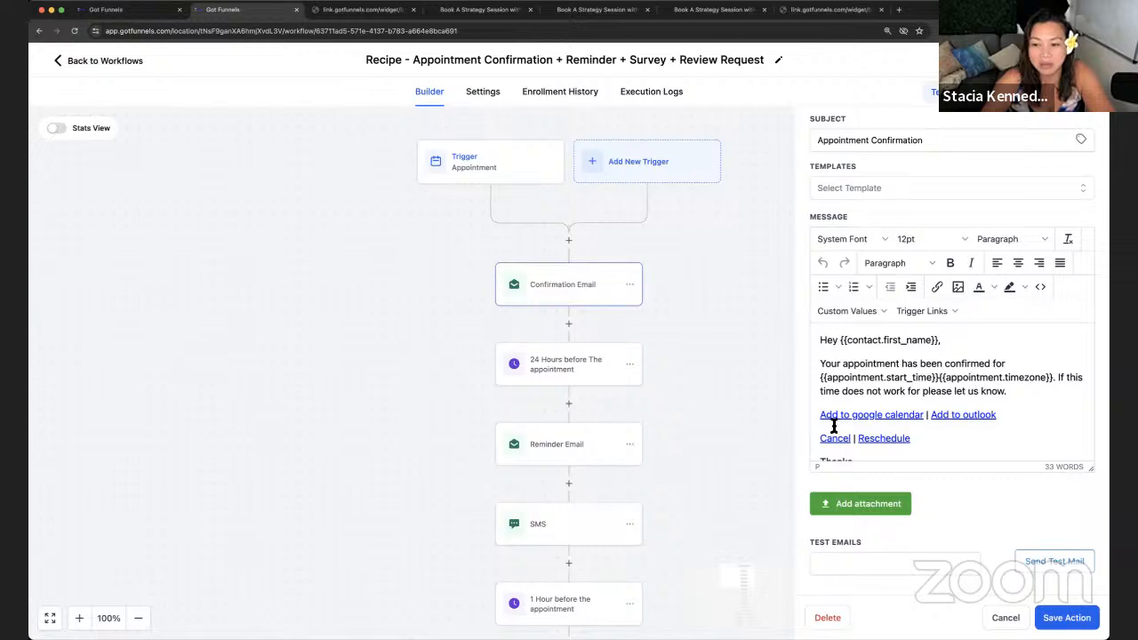
{"action": "scroll", "coordinate": [831, 425], "scroll_direction": "down", "scroll_amount": 2}
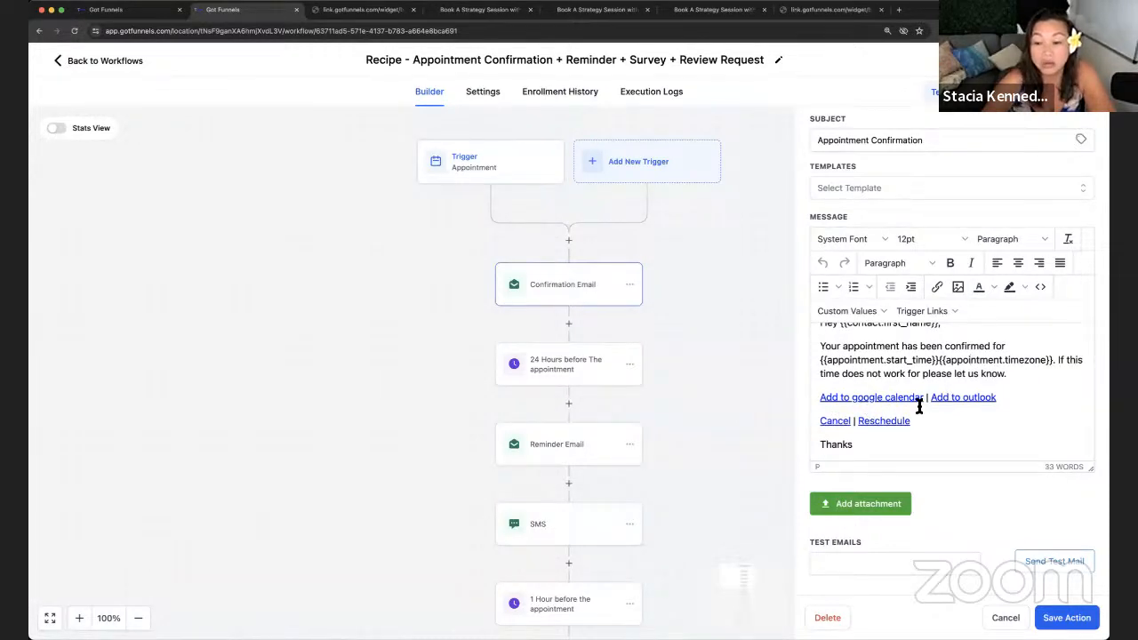
{"action": "left_click_drag", "start_coordinate": [910, 422], "coordinate": [861, 423]}
{"action": "double_click", "coordinate": [818, 421]}
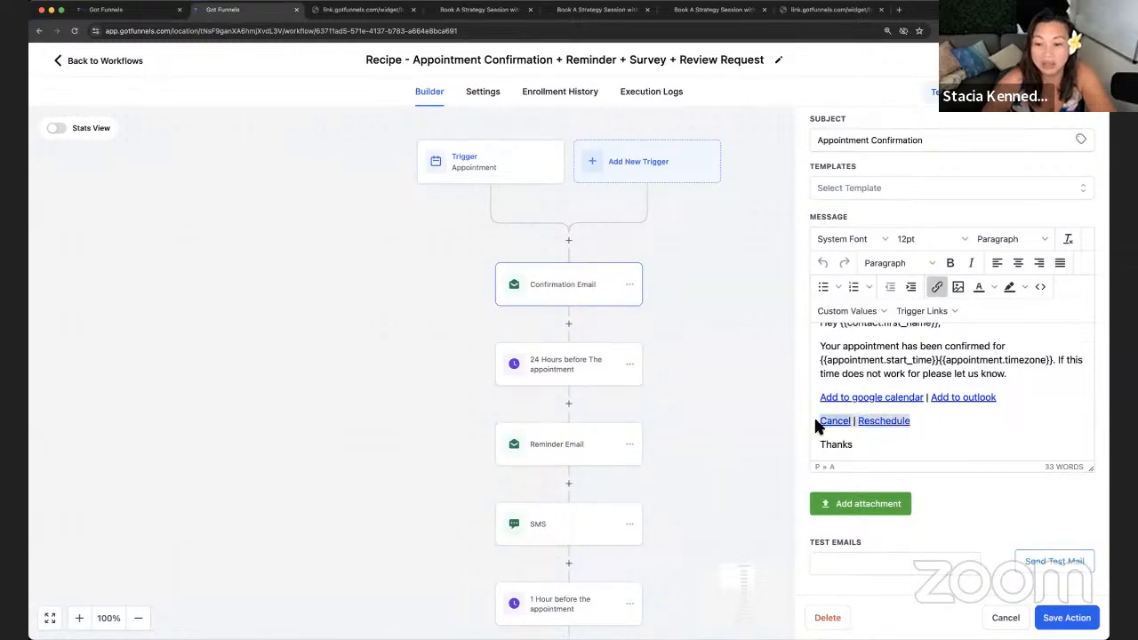
{"action": "scroll", "coordinate": [887, 445], "scroll_direction": "up", "scroll_amount": 1}
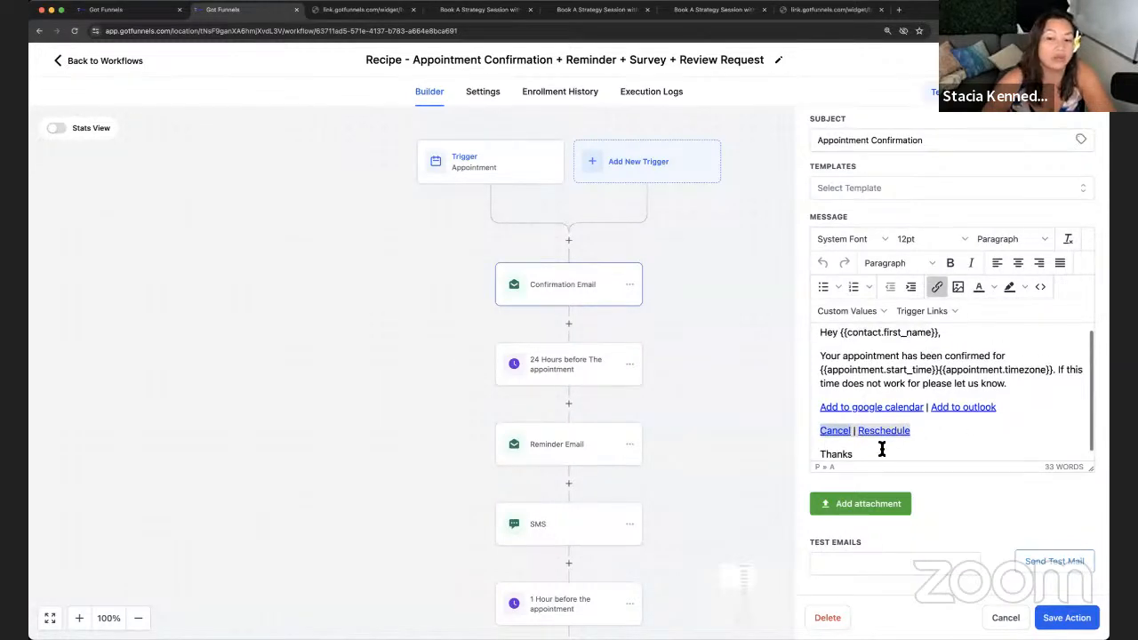
{"action": "scroll", "coordinate": [882, 450], "scroll_direction": "down", "scroll_amount": 1}
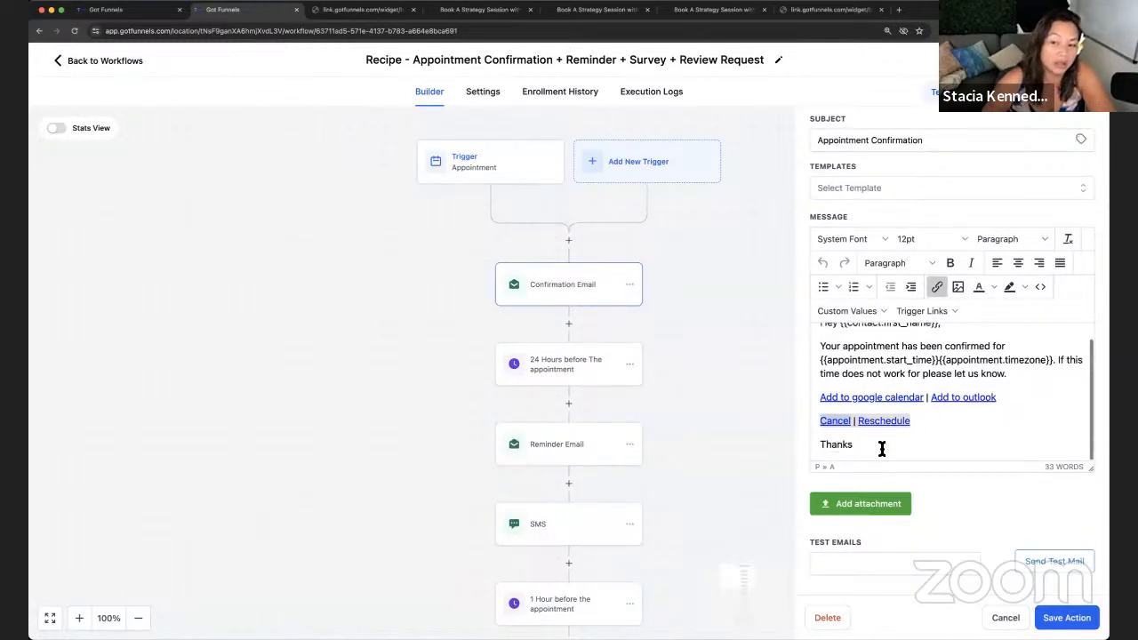
{"action": "left_click", "coordinate": [1006, 617]}
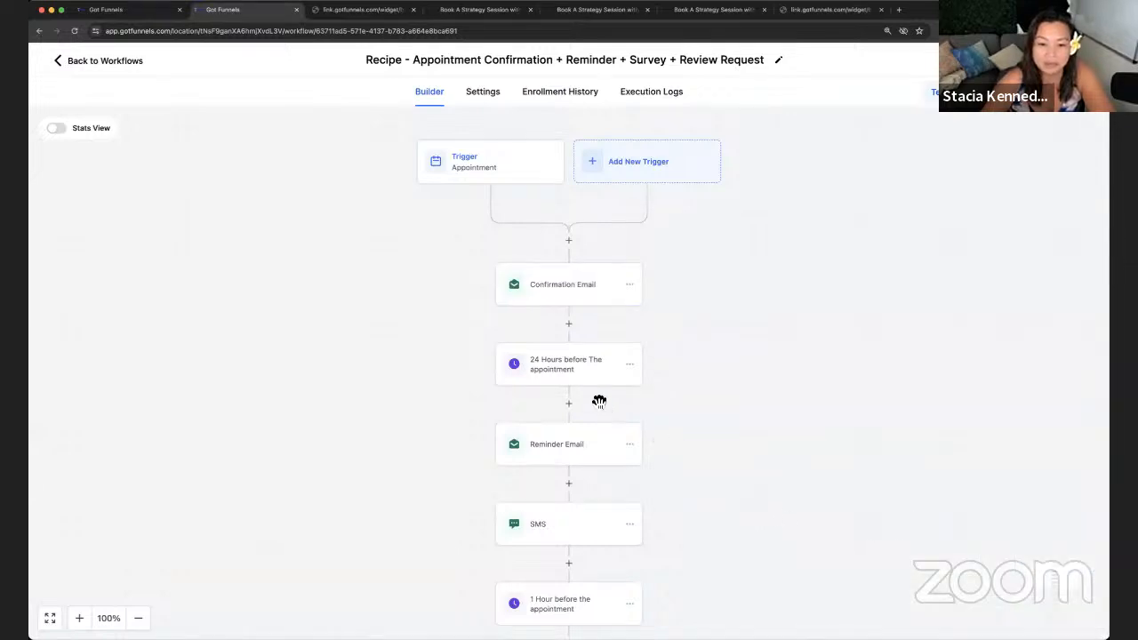
- Review the 24-hour wait and Reminder Email steps unchanged, then open the SMS reminder step
{"action": "left_click", "coordinate": [555, 380]}
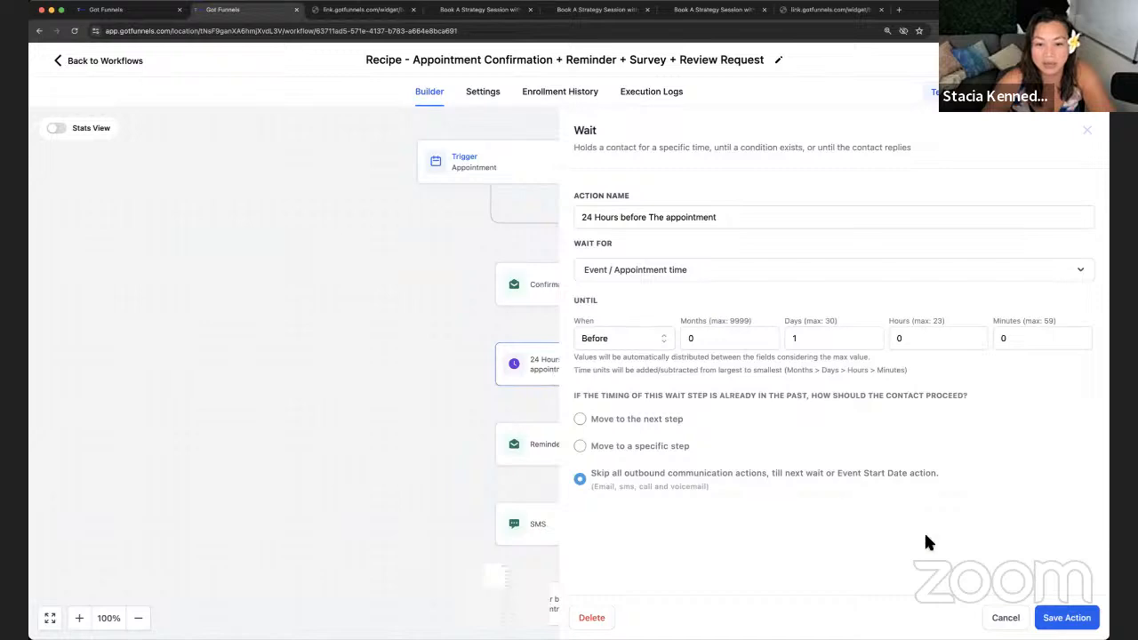
{"action": "left_click", "coordinate": [1003, 617]}
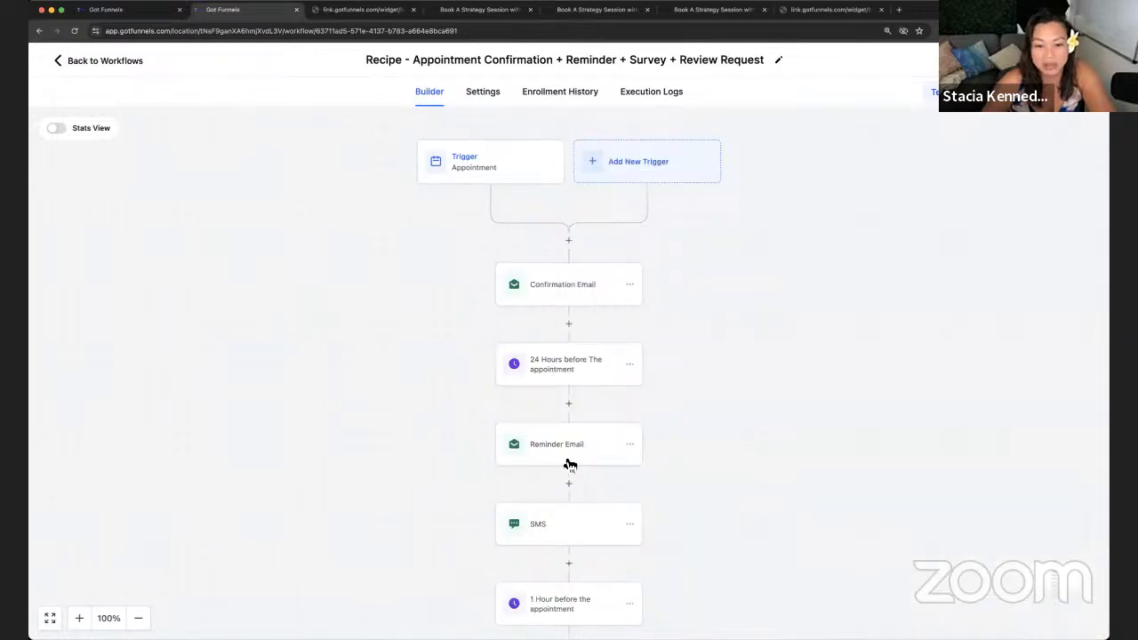
{"action": "left_click", "coordinate": [569, 464]}
{"action": "scroll", "coordinate": [929, 478], "scroll_direction": "down", "scroll_amount": 3}
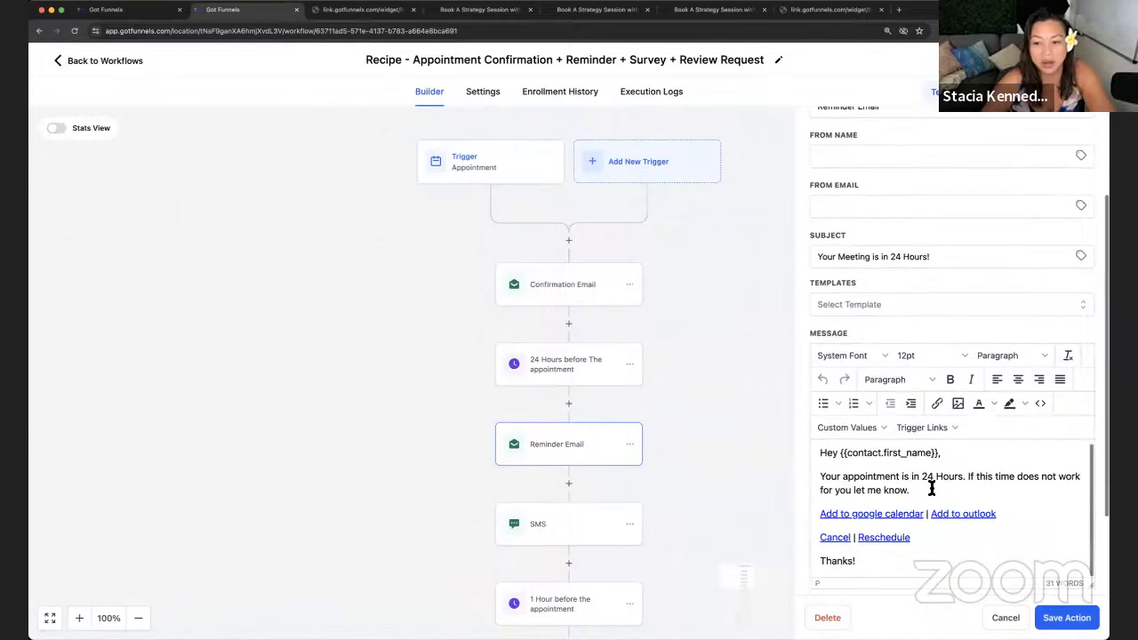
{"action": "scroll", "coordinate": [932, 488], "scroll_direction": "down", "scroll_amount": 3}
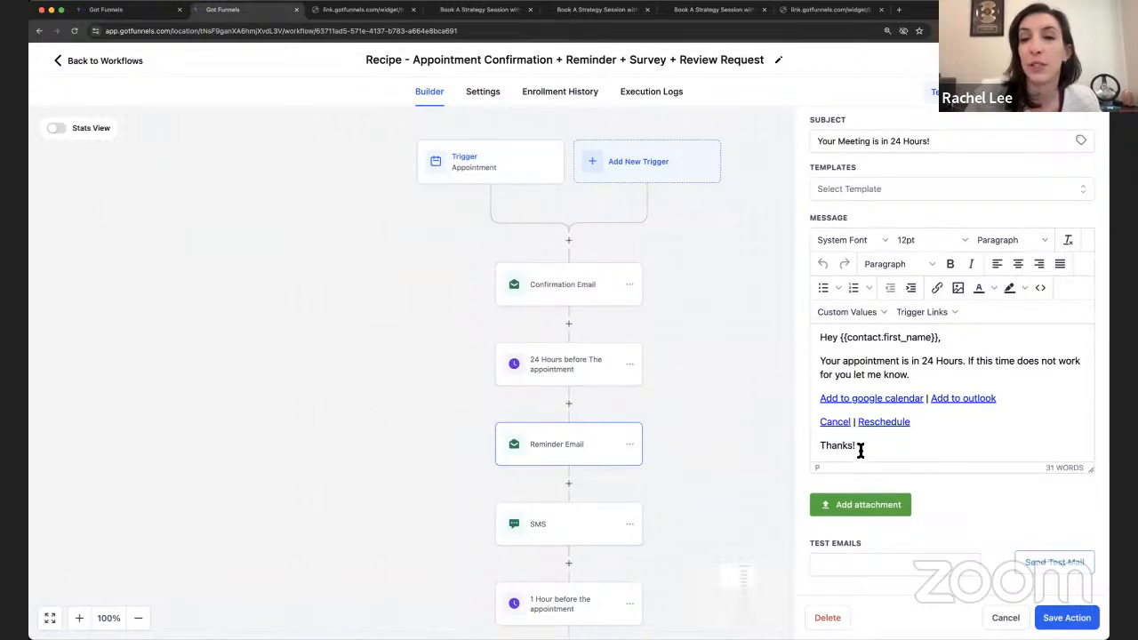
{"action": "left_click", "coordinate": [858, 450]}
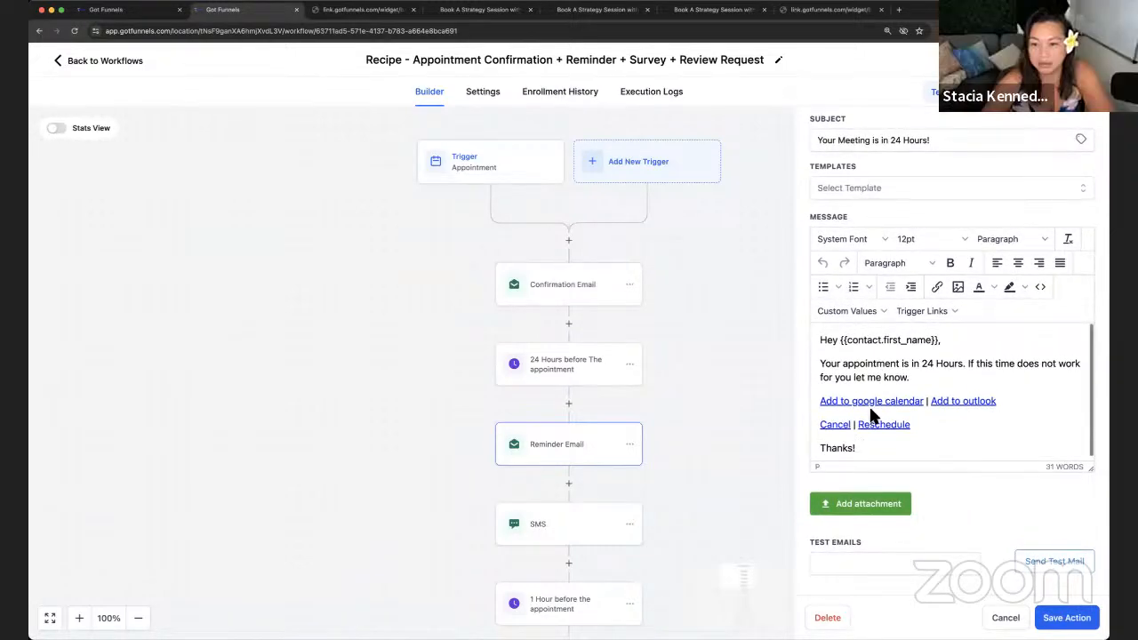
{"action": "scroll", "coordinate": [852, 197], "scroll_direction": "up", "scroll_amount": 1}
{"action": "left_click", "coordinate": [889, 175]}
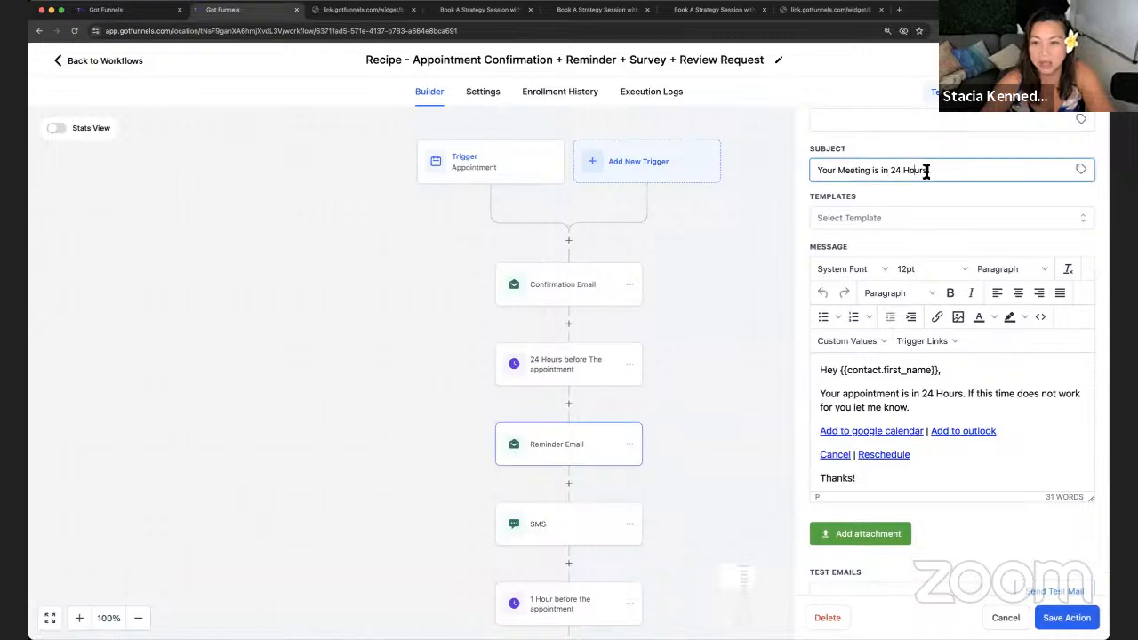
{"action": "left_click", "coordinate": [546, 452]}
{"action": "left_click", "coordinate": [580, 527]}
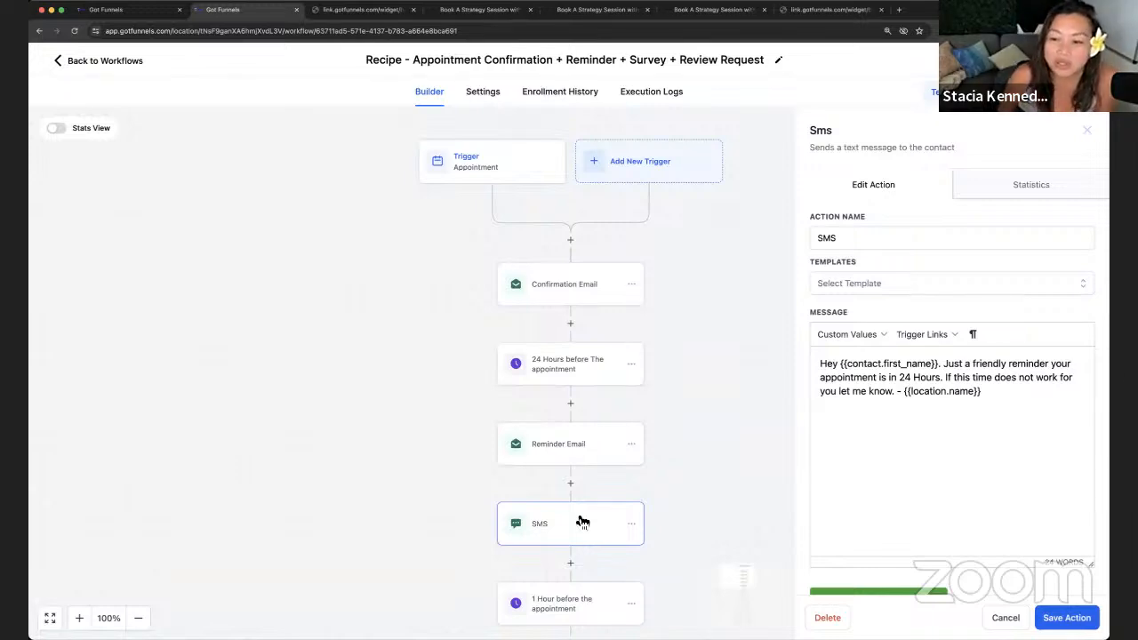
- Check the 1-hour wait step, then scroll down to the notification and link-click steps
{"action": "scroll", "coordinate": [642, 457], "scroll_direction": "down", "scroll_amount": 3}
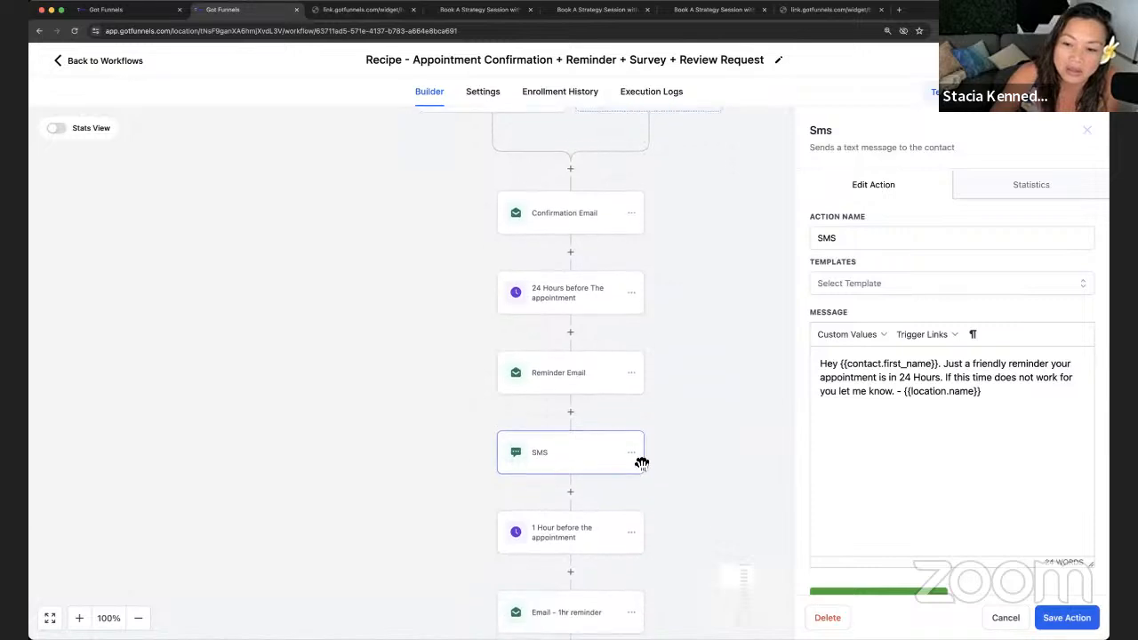
{"action": "left_click", "coordinate": [601, 462]}
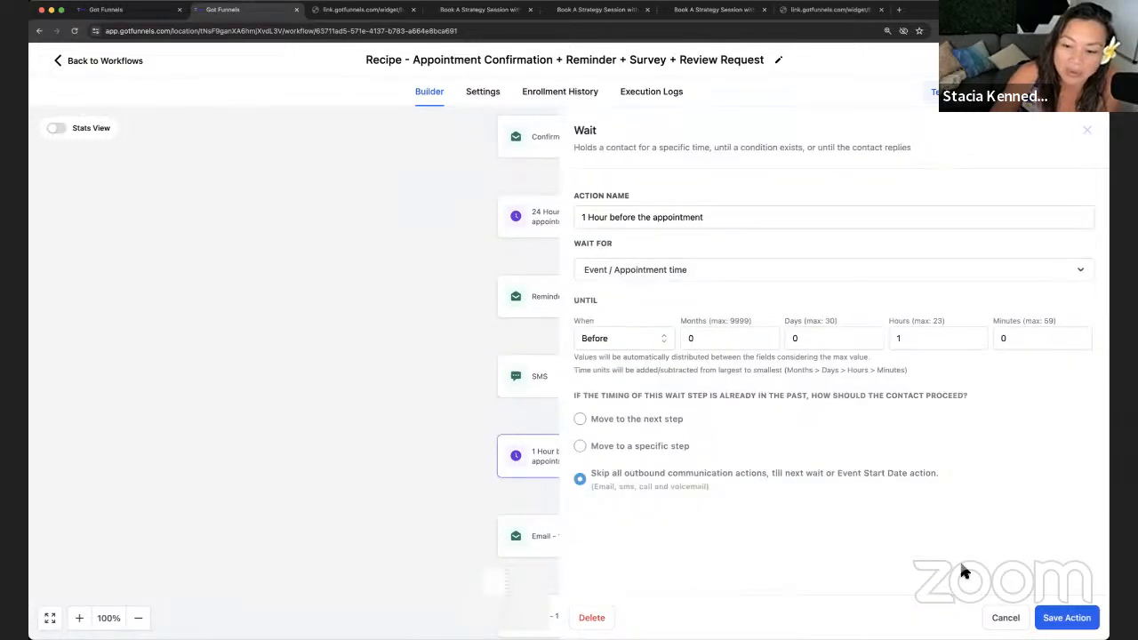
{"action": "left_click", "coordinate": [531, 508]}
{"action": "scroll", "coordinate": [537, 507], "scroll_direction": "down", "scroll_amount": 3}
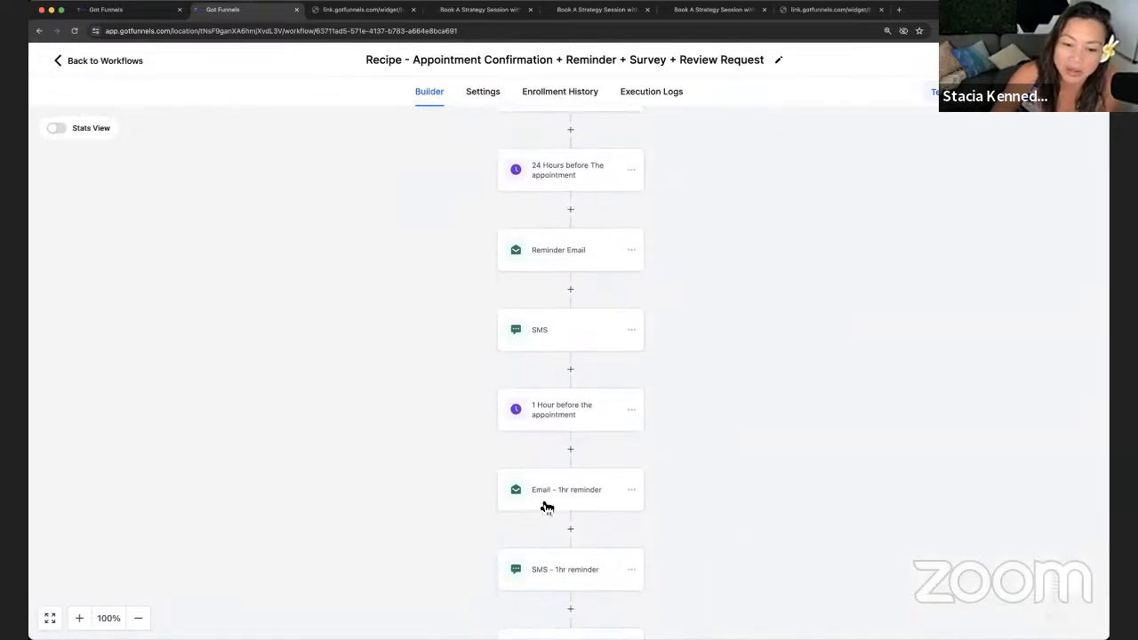
{"action": "scroll", "coordinate": [547, 480], "scroll_direction": "down", "scroll_amount": 5}
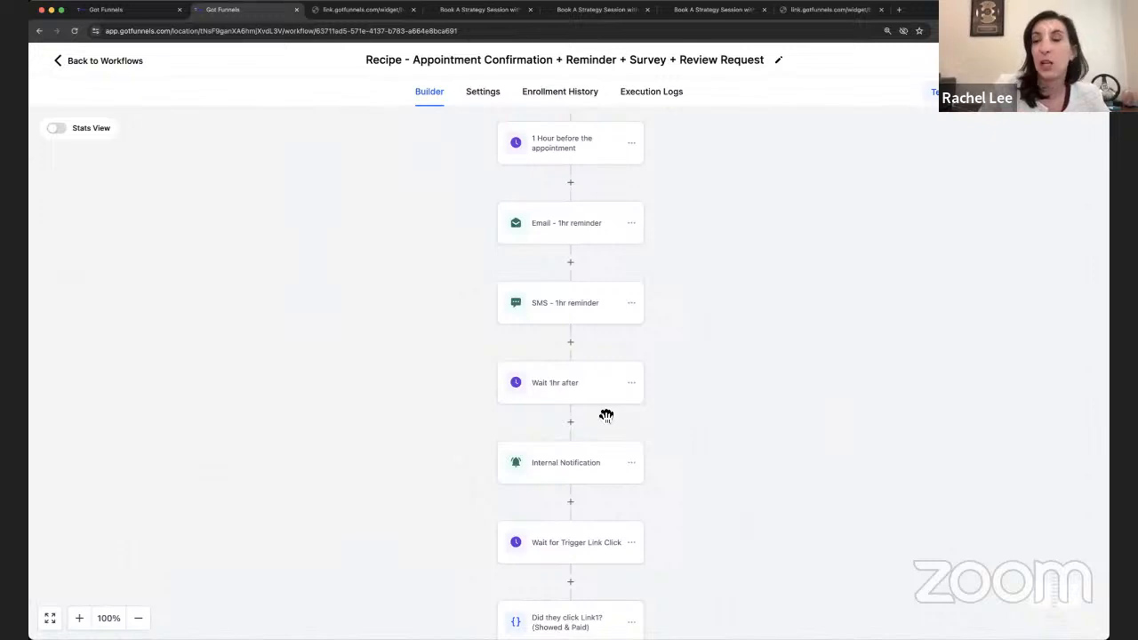
{"action": "scroll", "coordinate": [605, 414], "scroll_direction": "left", "scroll_amount": 3}
{"action": "left_click_drag", "start_coordinate": [461, 432], "coordinate": [398, 440]}
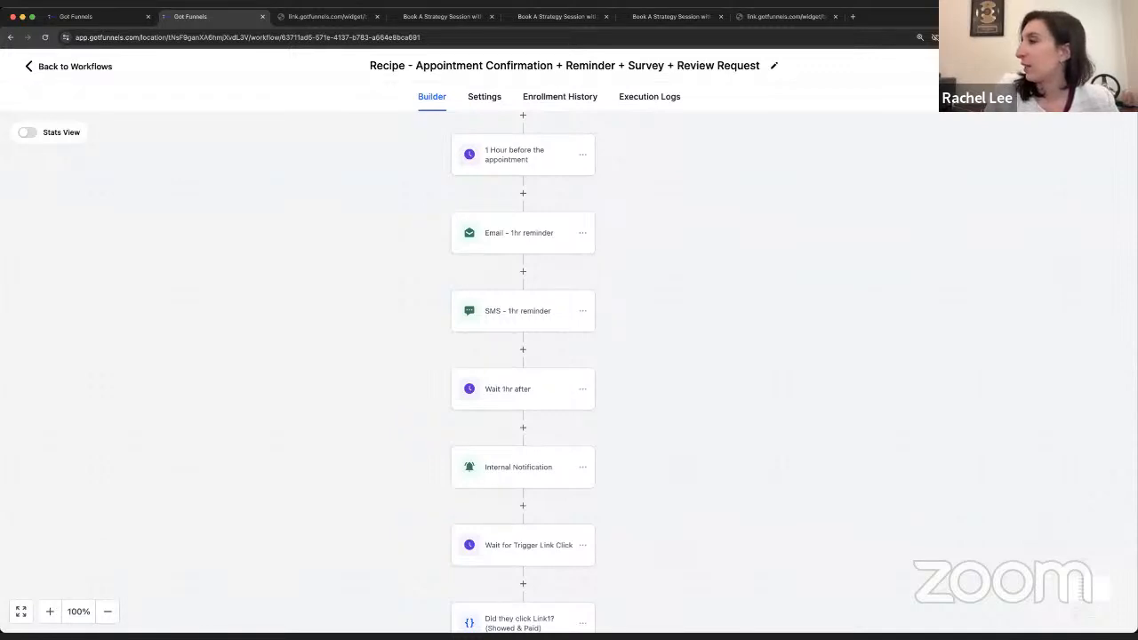
- Zoom the browser page from 125% to 150% and pan the enlarged workflow into view
{"action": "left_click", "coordinate": [1128, 37]}
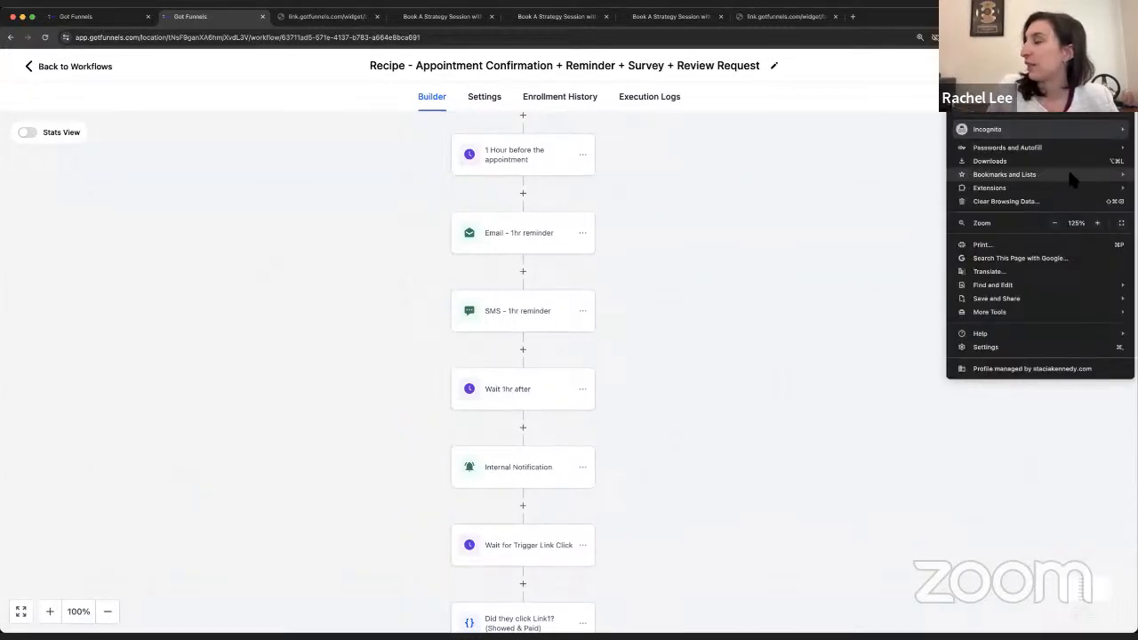
{"action": "left_click", "coordinate": [1097, 223]}
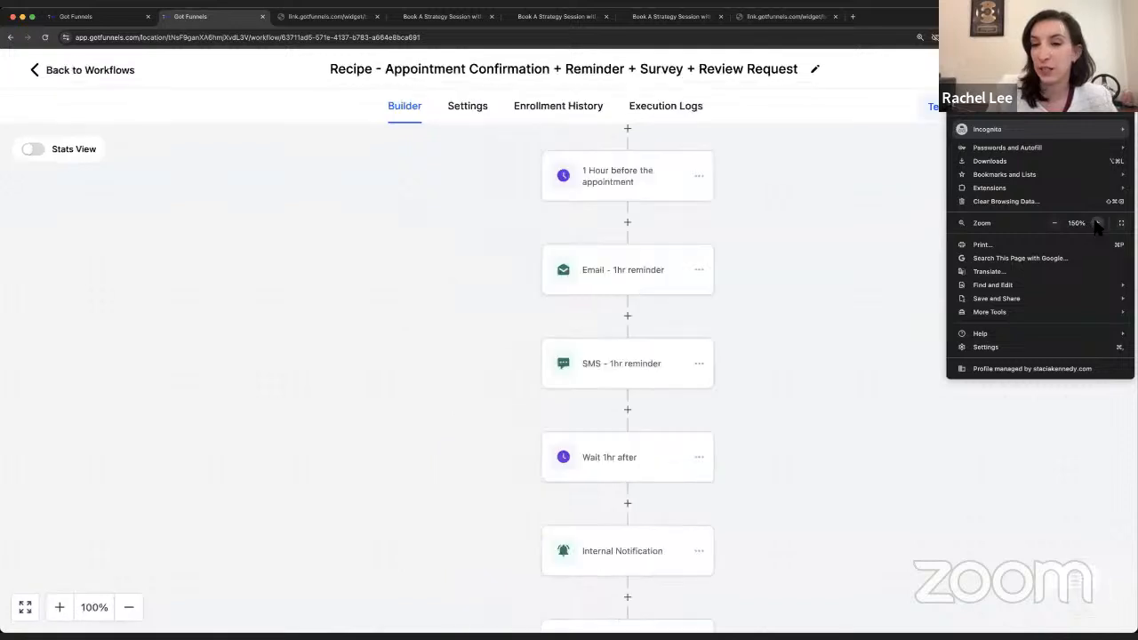
{"action": "left_click", "coordinate": [839, 197]}
{"action": "left_click_drag", "start_coordinate": [845, 196], "coordinate": [790, 208]}
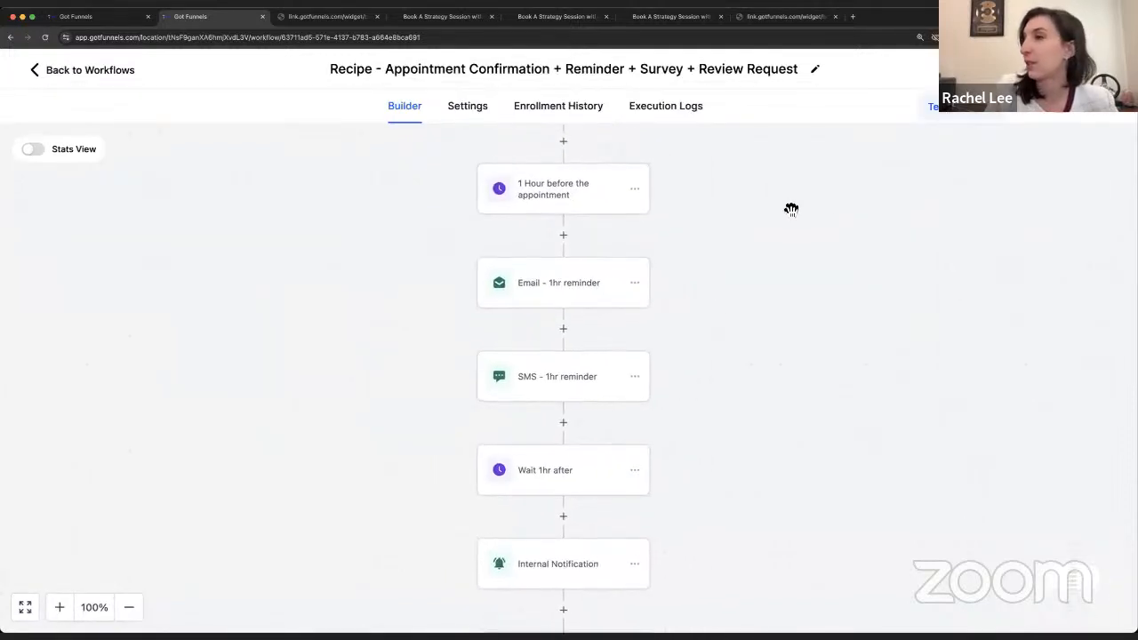
{"action": "scroll", "coordinate": [793, 206], "scroll_direction": "down", "scroll_amount": 4}
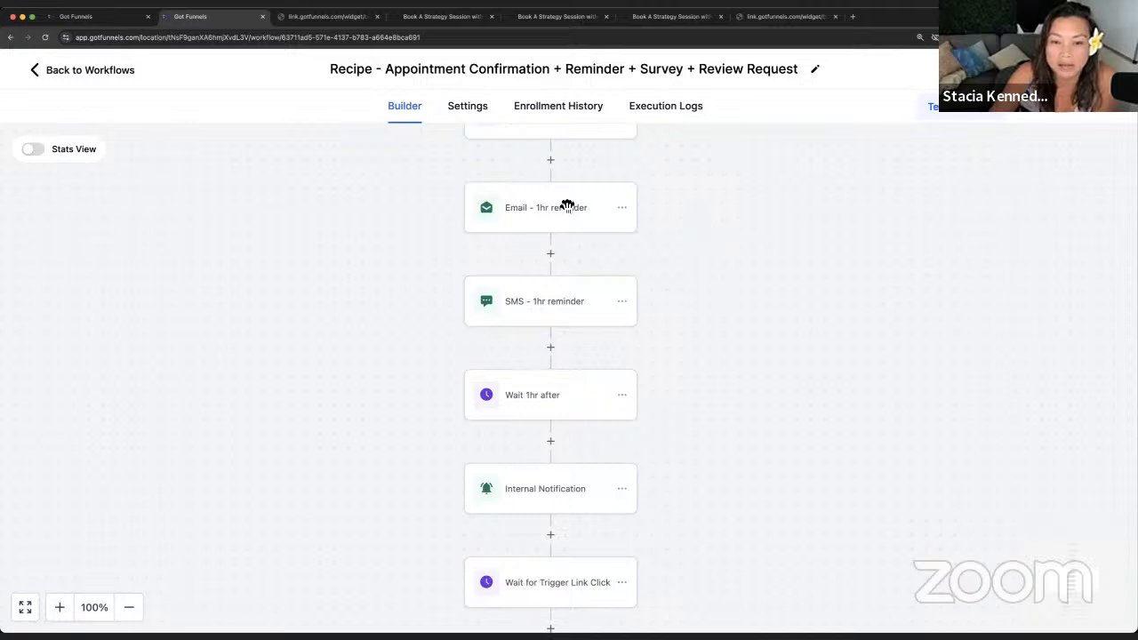
{"action": "scroll", "coordinate": [562, 287], "scroll_direction": "down", "scroll_amount": 1}
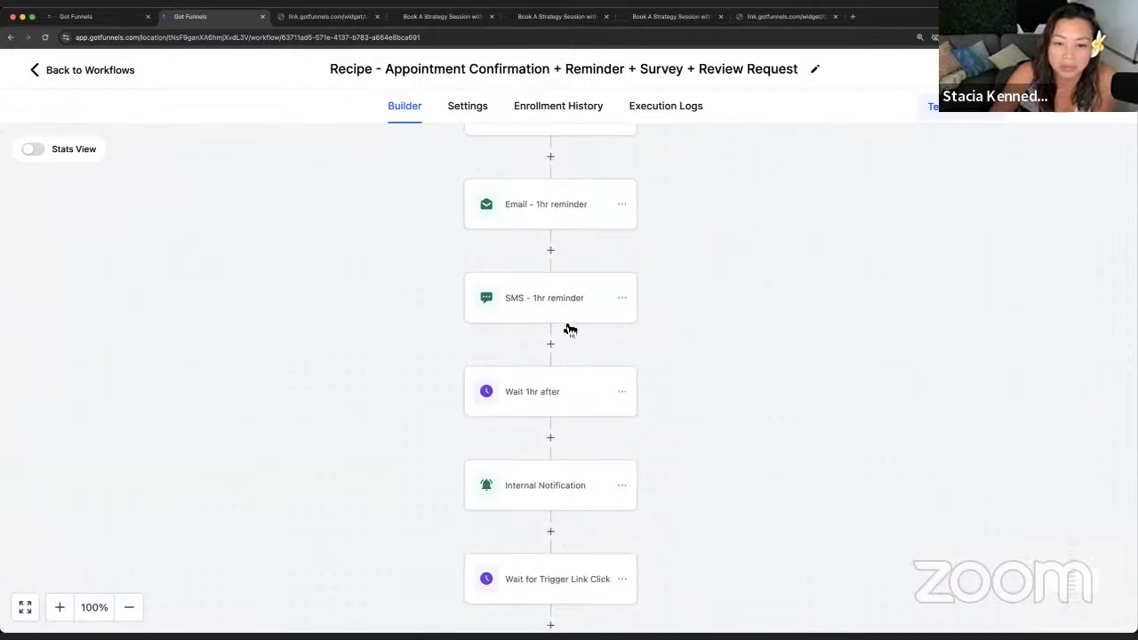
{"action": "scroll", "coordinate": [570, 330], "scroll_direction": "down", "scroll_amount": 2}
{"action": "scroll", "coordinate": [574, 254], "scroll_direction": "up", "scroll_amount": 3}
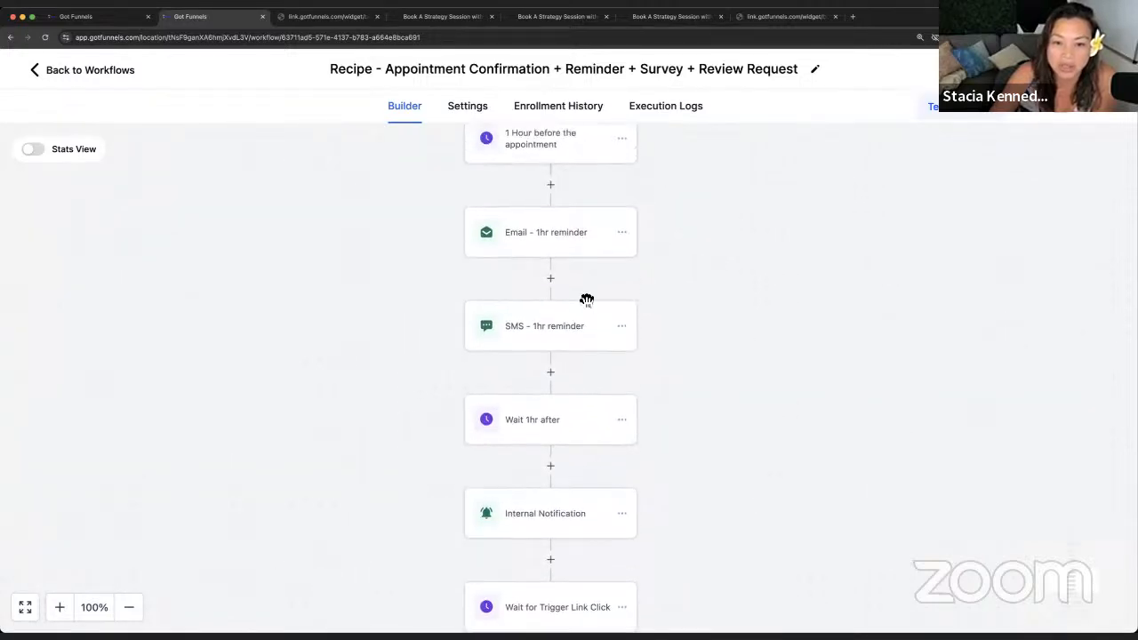
{"action": "scroll", "coordinate": [587, 299], "scroll_direction": "up", "scroll_amount": 2}
- In the 'Email - 1hr reminder' step, set From Name to the User Full Name value {{user.name}}
{"action": "left_click", "coordinate": [581, 283]}
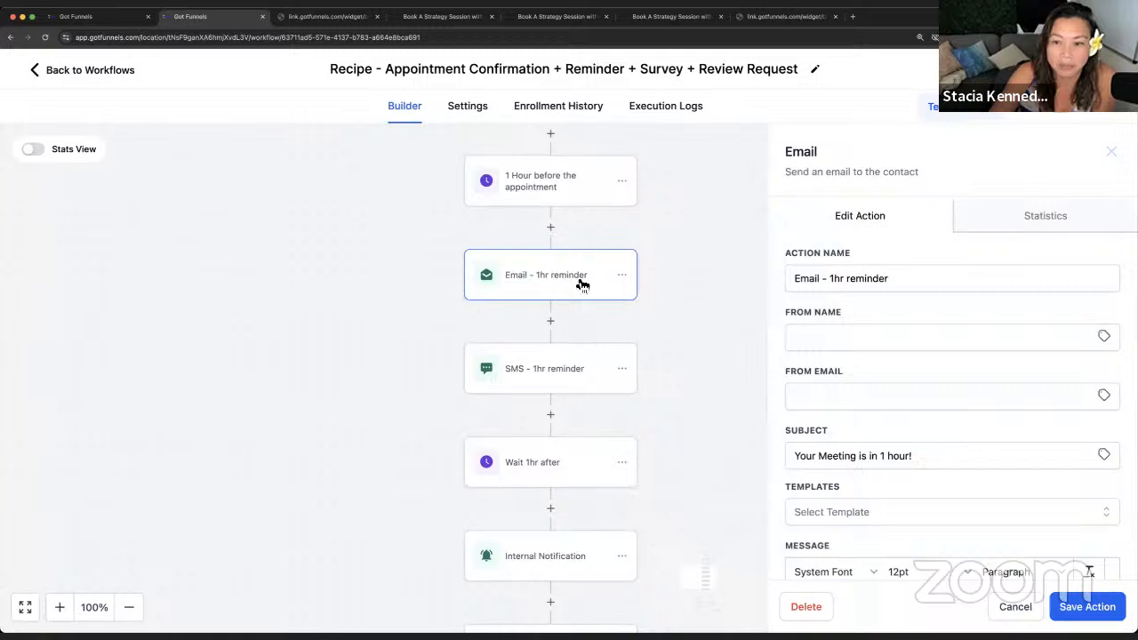
{"action": "left_click", "coordinate": [809, 335]}
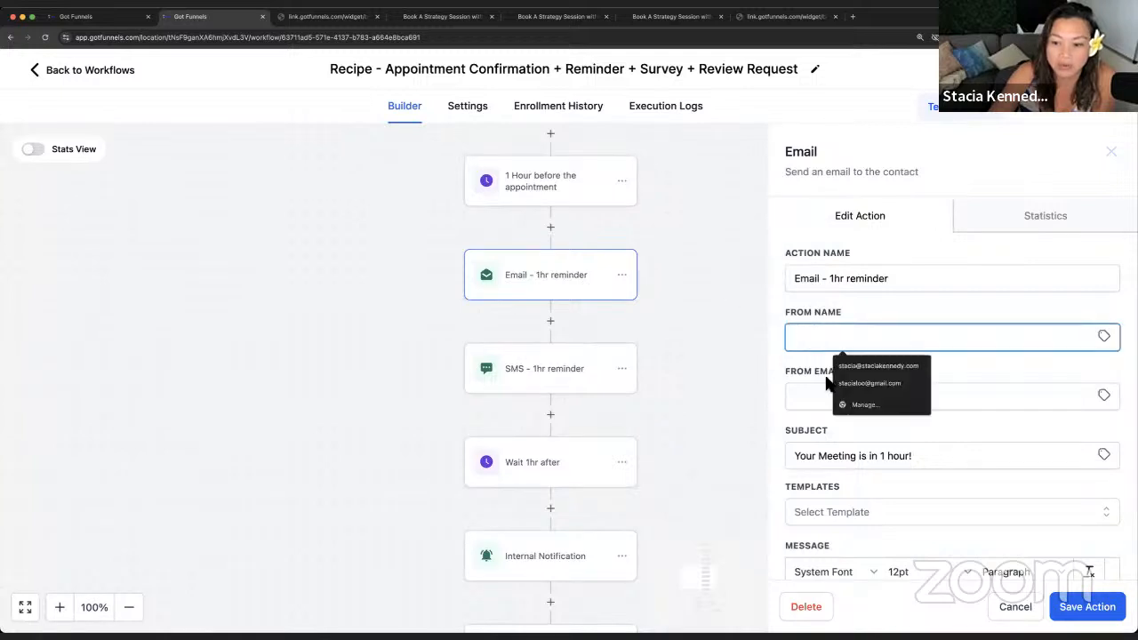
{"action": "left_click", "coordinate": [793, 374]}
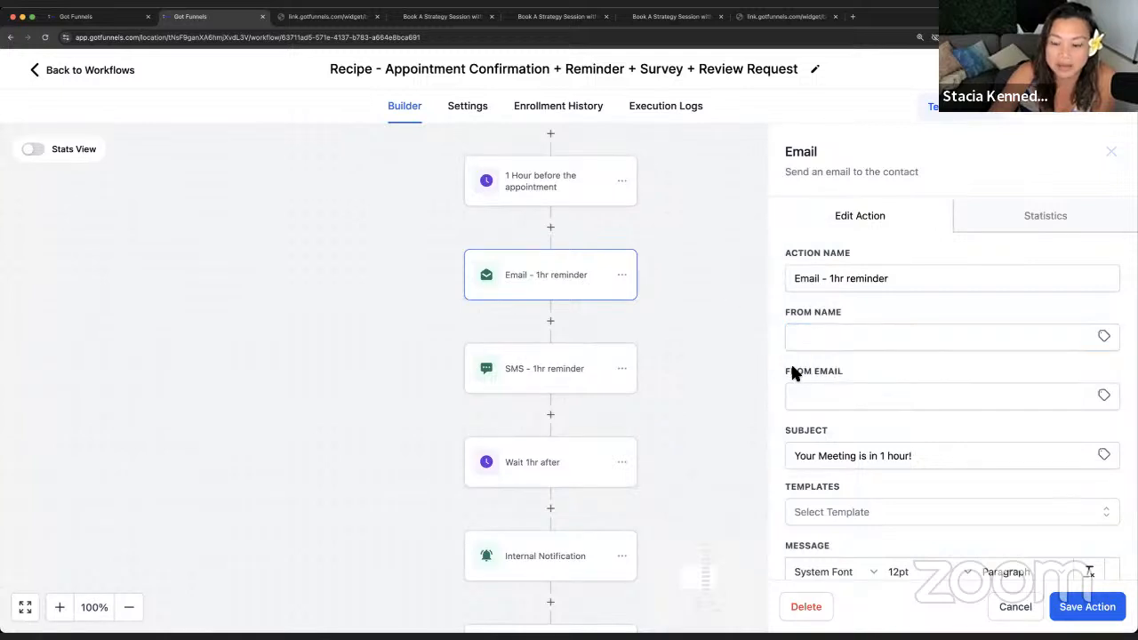
{"action": "left_click", "coordinate": [1111, 340]}
{"action": "left_click", "coordinate": [1091, 414]}
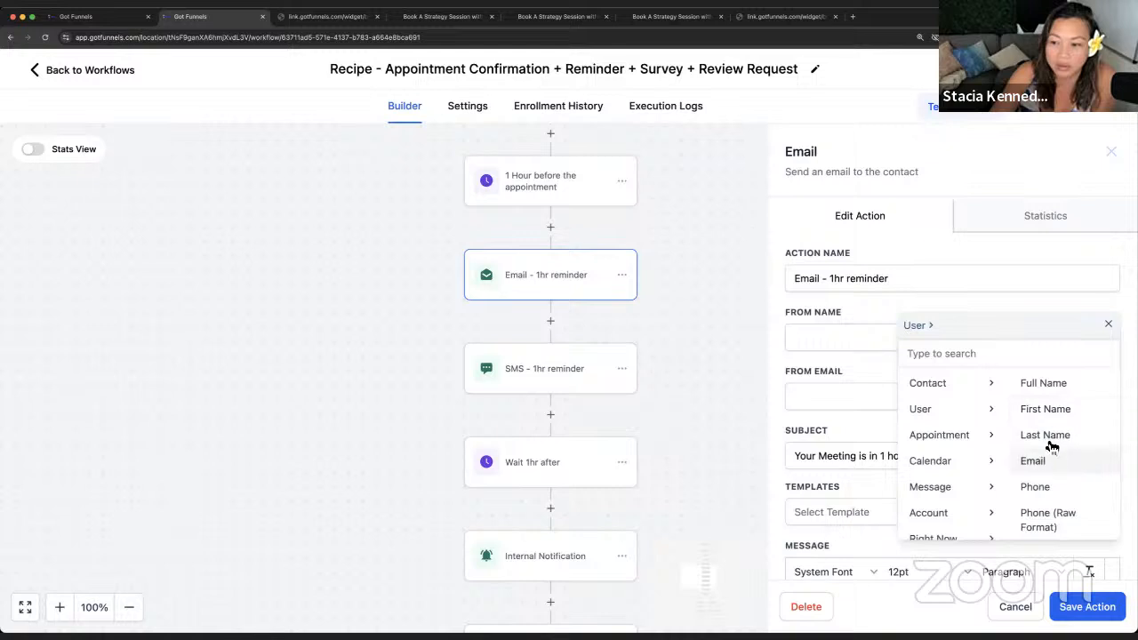
{"action": "scroll", "coordinate": [686, 350], "scroll_direction": "down", "scroll_amount": 1}
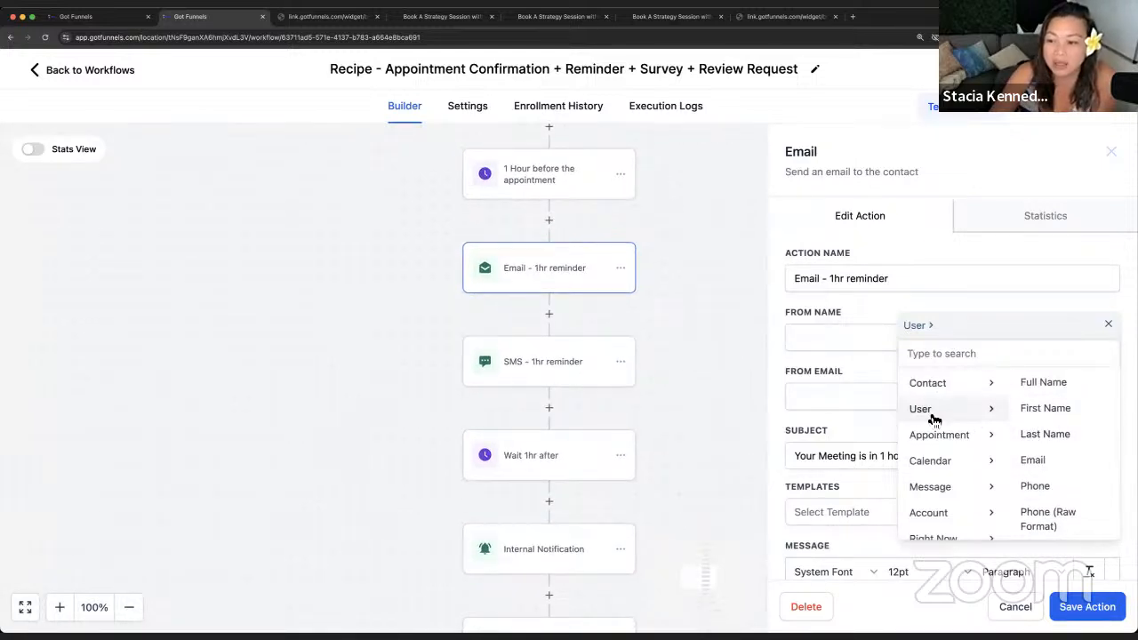
{"action": "left_click", "coordinate": [1052, 387]}
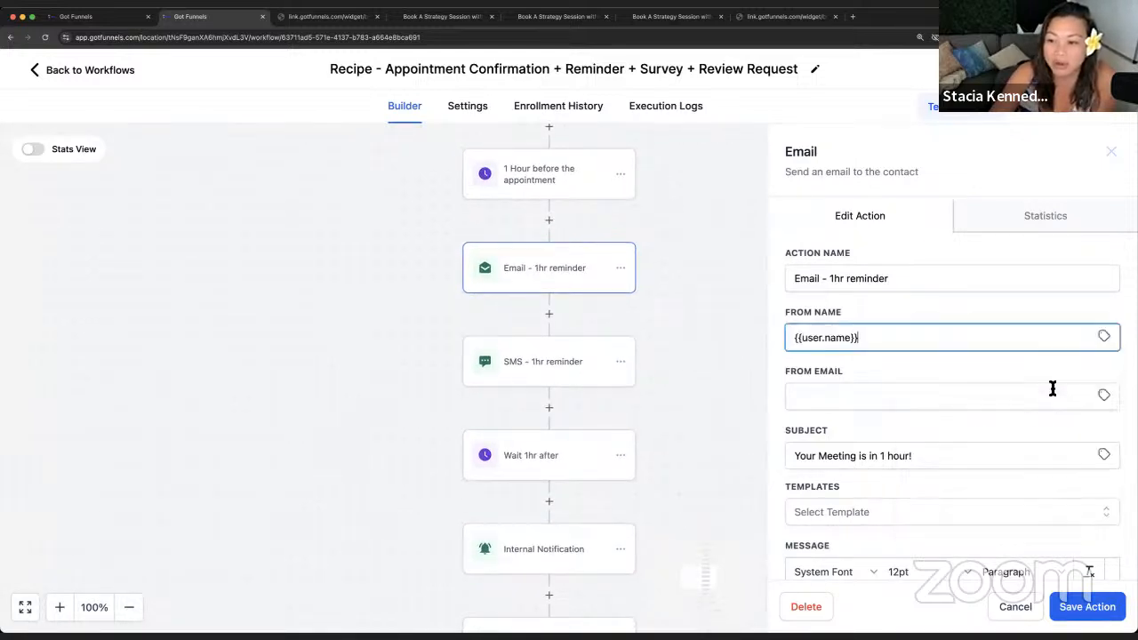
- Set From Email to {{user.email}}, then close the email editor without saving
{"action": "left_click", "coordinate": [814, 394]}
{"action": "left_click", "coordinate": [1104, 396]}
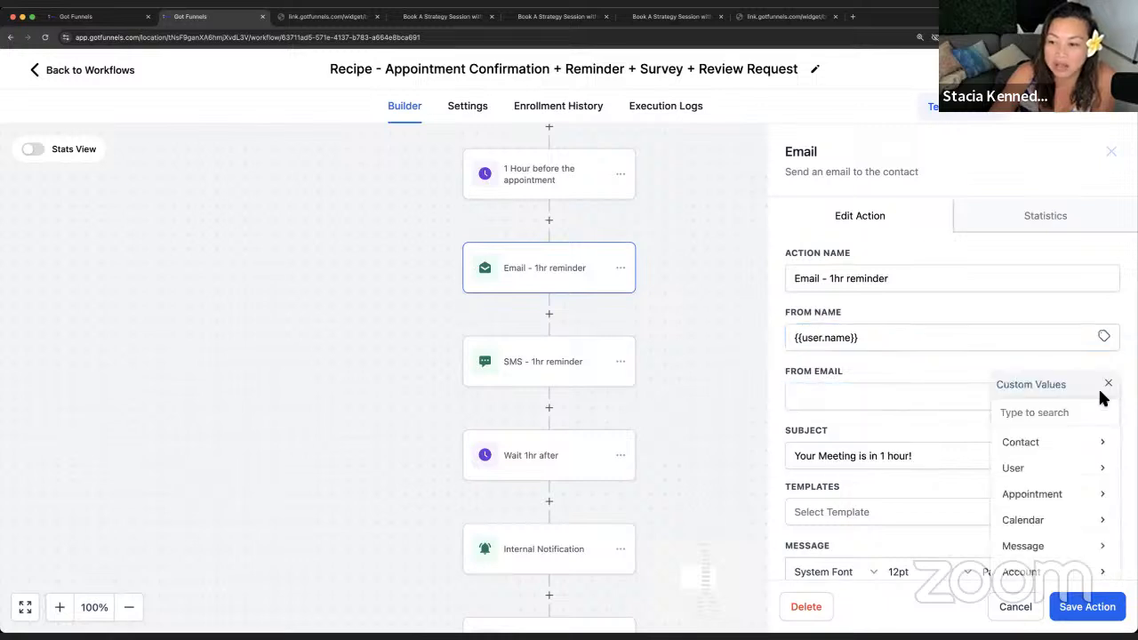
{"action": "left_click", "coordinate": [1093, 476]}
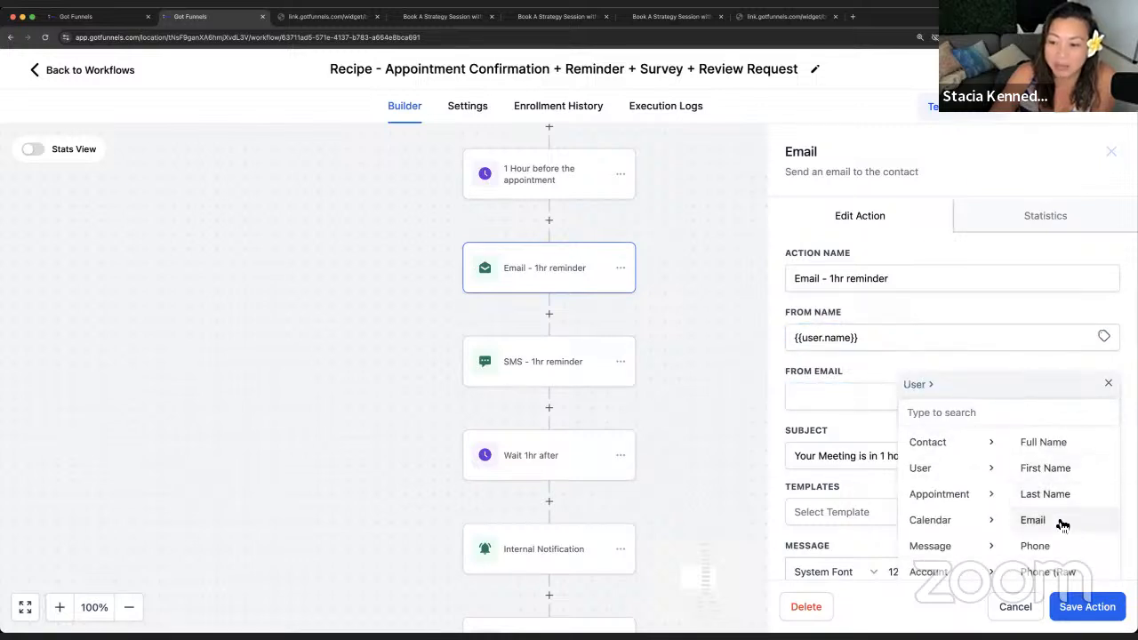
{"action": "left_click", "coordinate": [1062, 521]}
{"action": "left_click", "coordinate": [919, 370]}
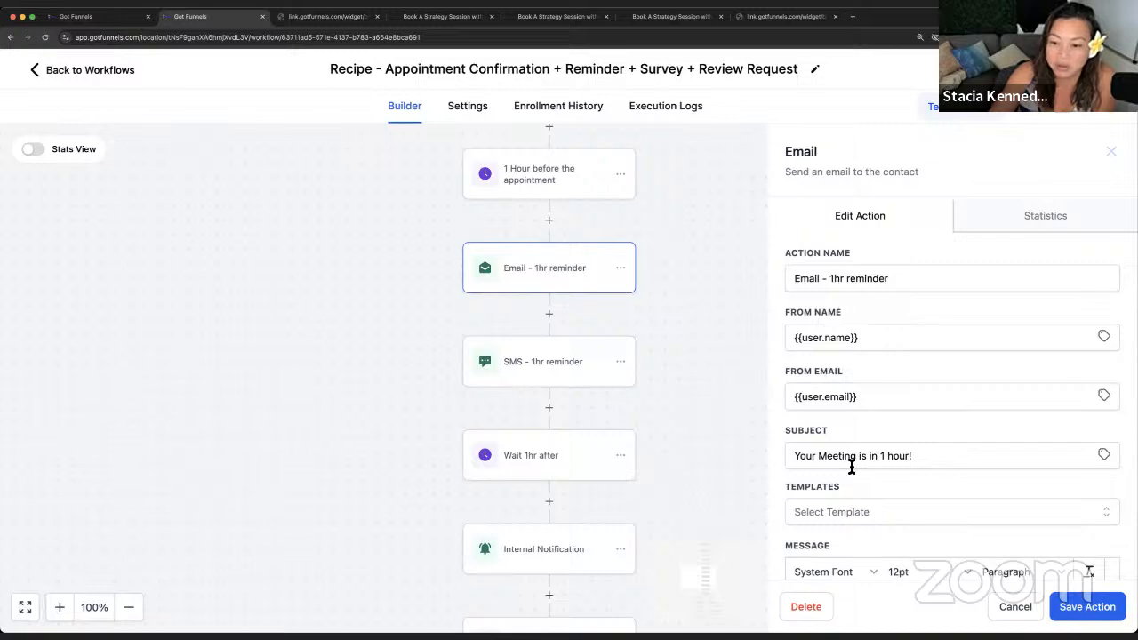
{"action": "scroll", "coordinate": [850, 466], "scroll_direction": "down", "scroll_amount": 8}
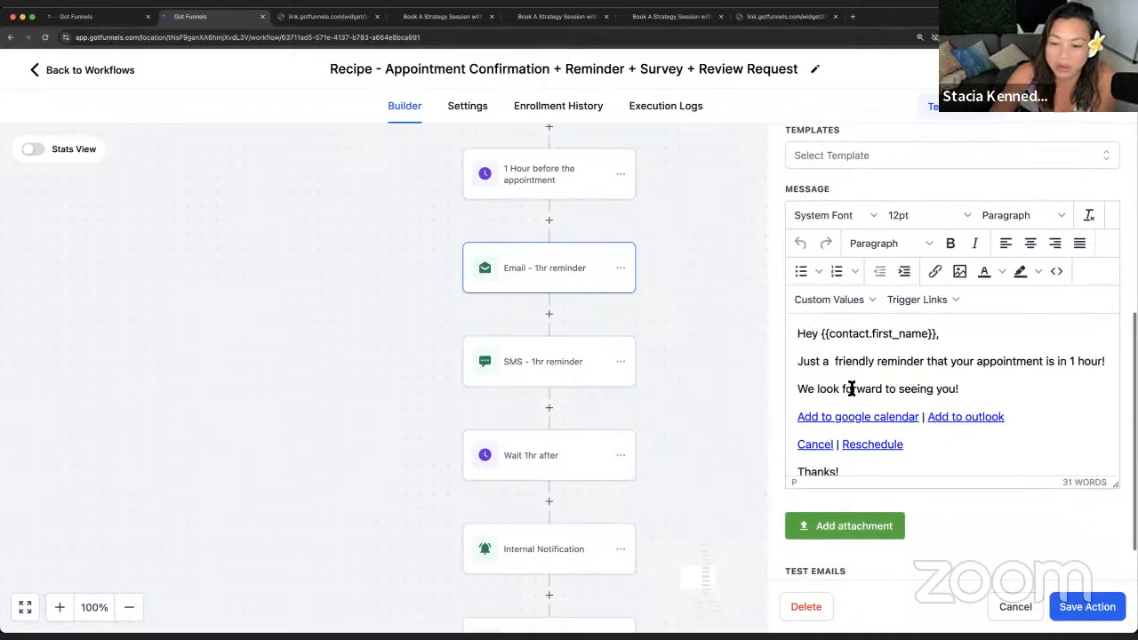
{"action": "left_click", "coordinate": [1016, 613]}
{"action": "scroll", "coordinate": [622, 383], "scroll_direction": "down", "scroll_amount": 2}
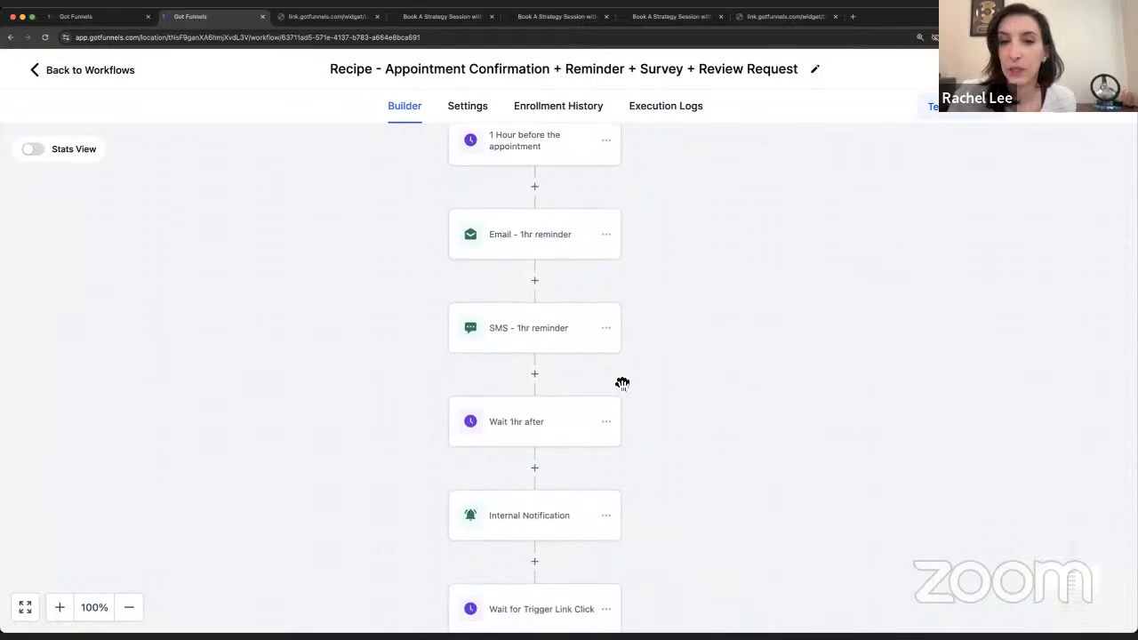
{"action": "left_click_drag", "start_coordinate": [691, 412], "coordinate": [713, 430]}
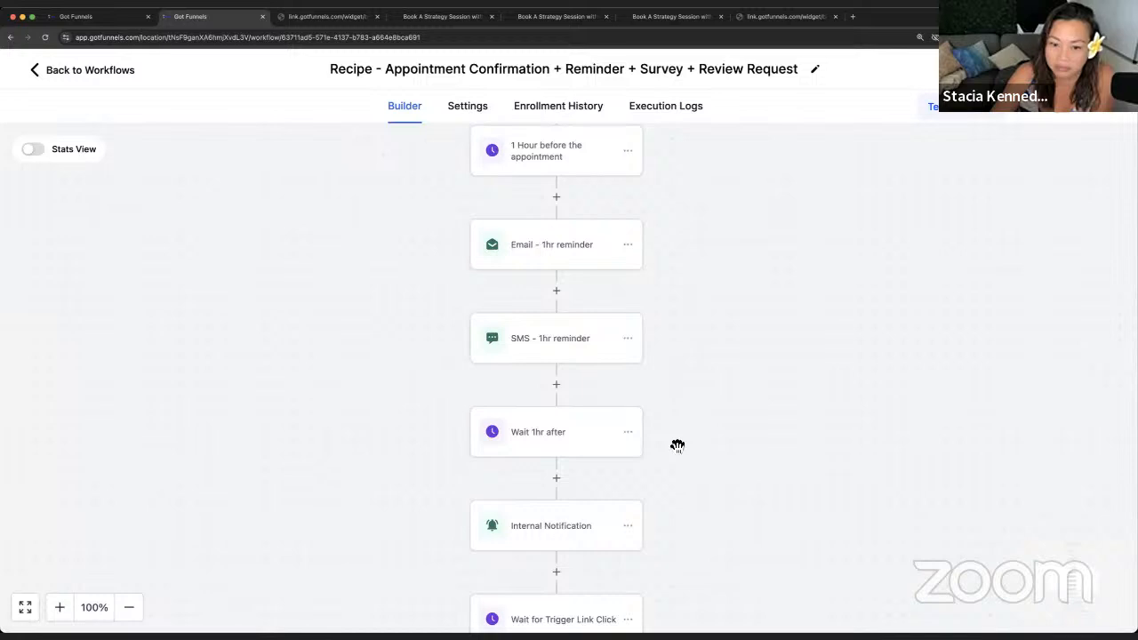
{"action": "left_click_drag", "start_coordinate": [677, 446], "coordinate": [666, 326]}
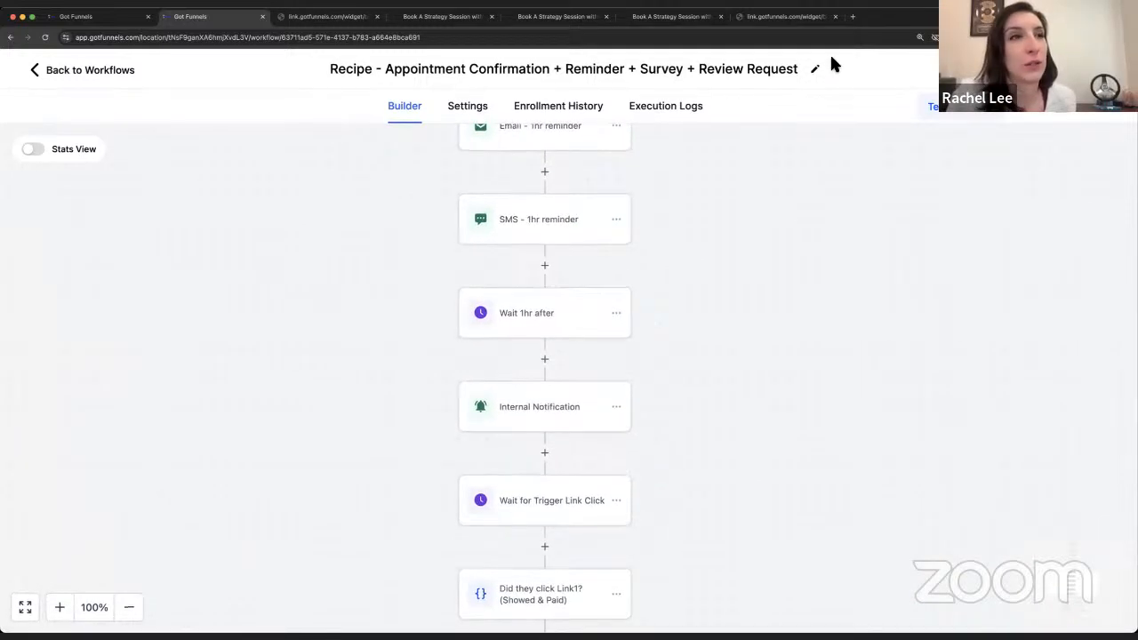
{"action": "scroll", "coordinate": [785, 241], "scroll_direction": "down", "scroll_amount": 3}
{"action": "scroll", "coordinate": [786, 241], "scroll_direction": "down", "scroll_amount": 3}
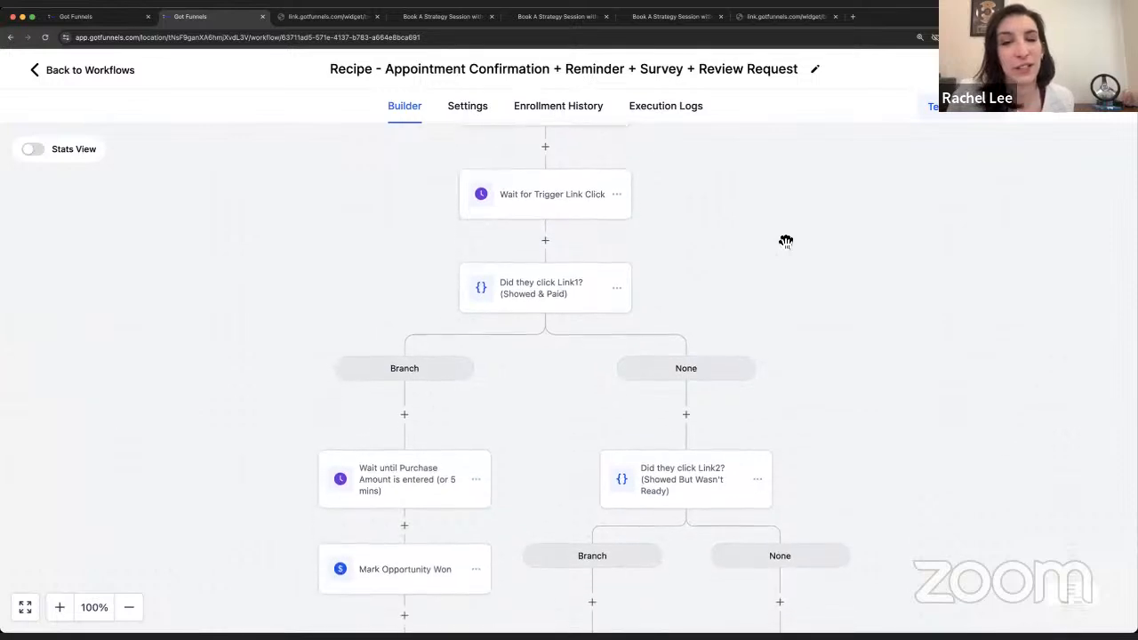
{"action": "scroll", "coordinate": [786, 241], "scroll_direction": "down", "scroll_amount": 4}
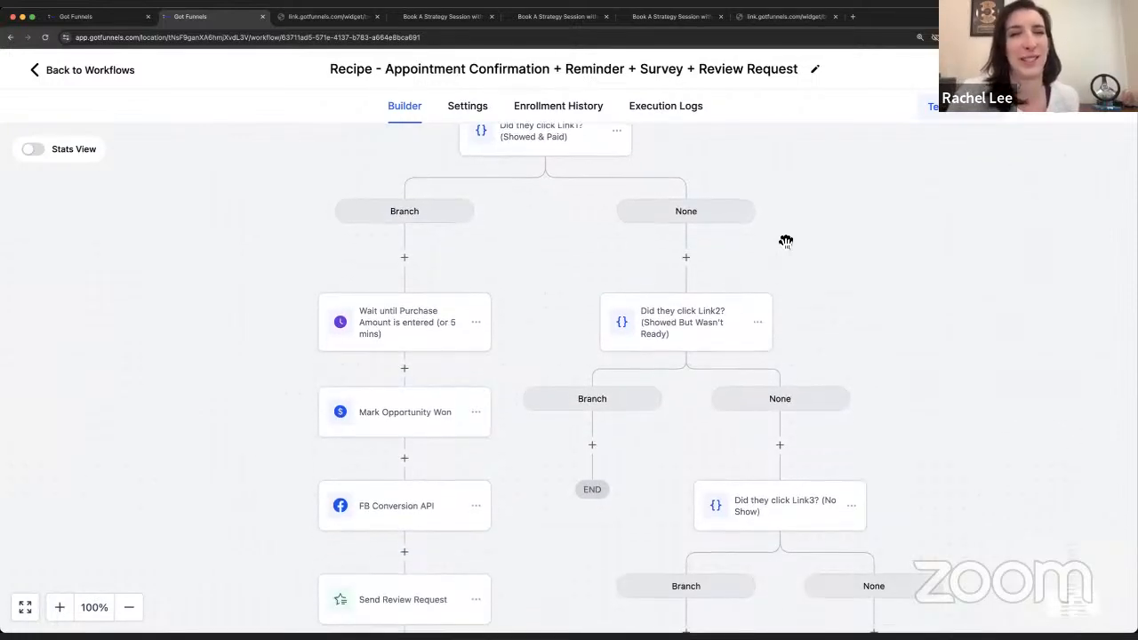
{"action": "scroll", "coordinate": [786, 240], "scroll_direction": "down", "scroll_amount": 1}
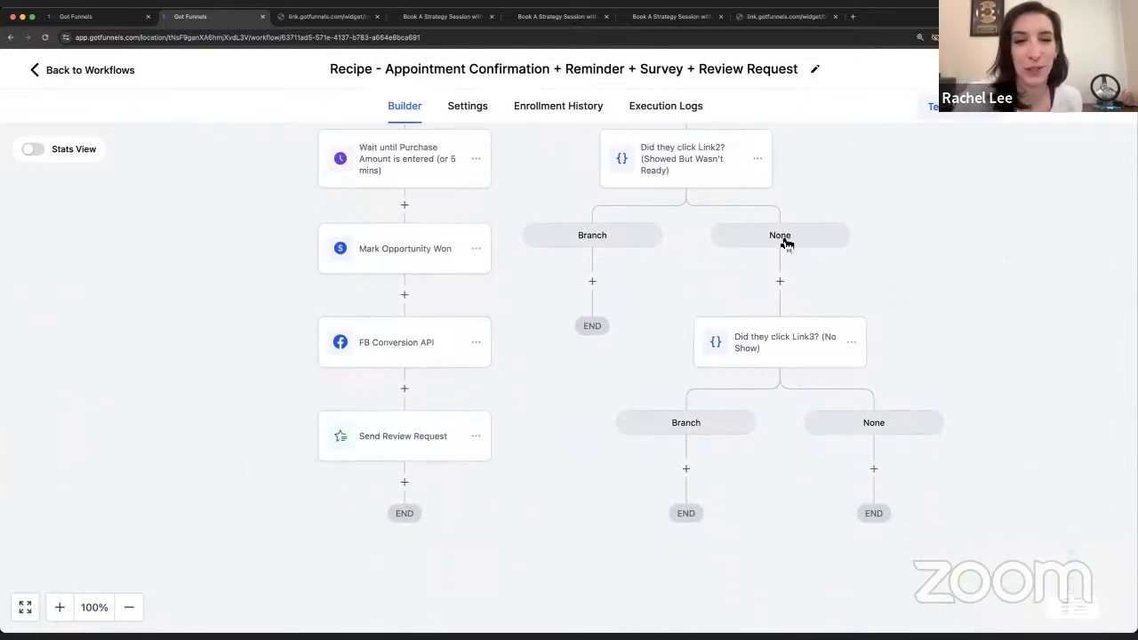
{"action": "scroll", "coordinate": [786, 241], "scroll_direction": "up", "scroll_amount": 2}
{"action": "scroll", "coordinate": [786, 241], "scroll_direction": "up", "scroll_amount": 3}
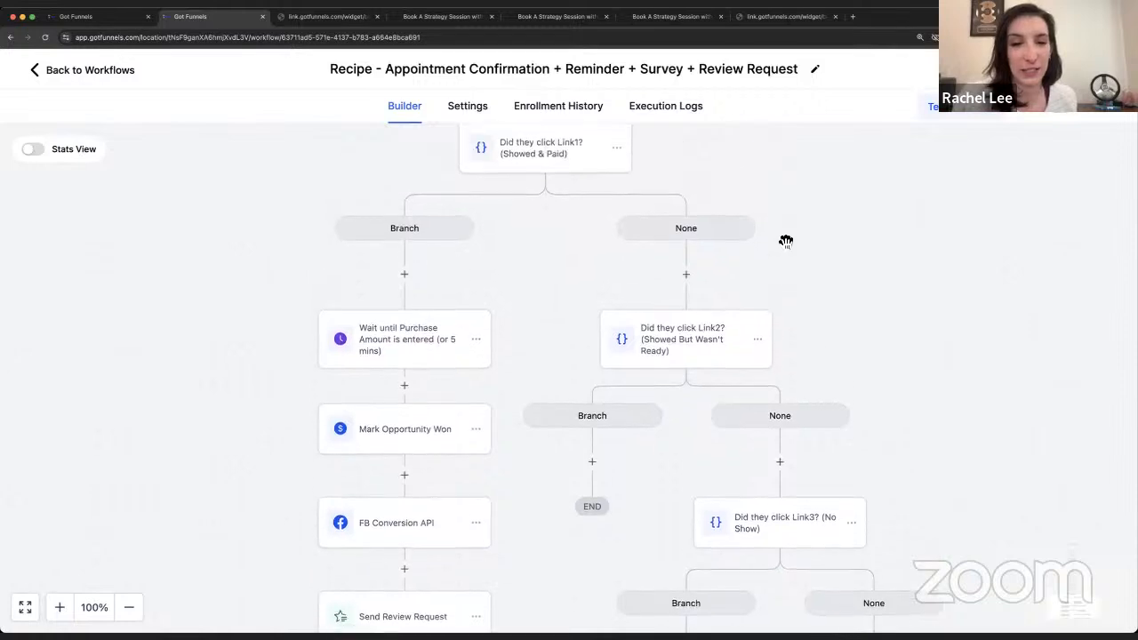
{"action": "scroll", "coordinate": [786, 241], "scroll_direction": "up", "scroll_amount": 1}
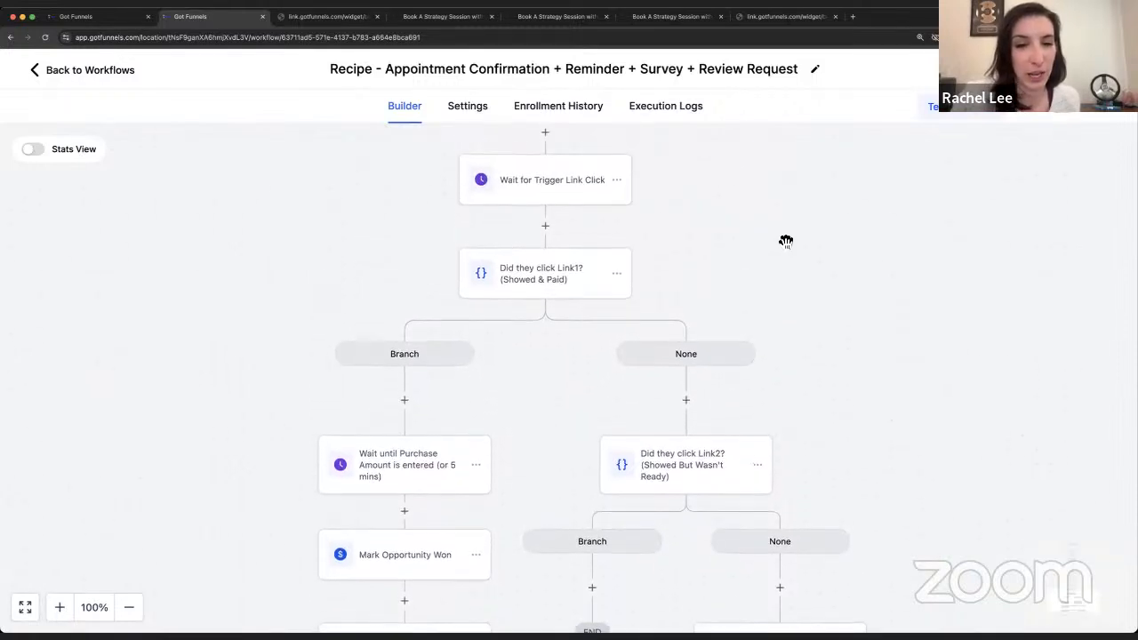
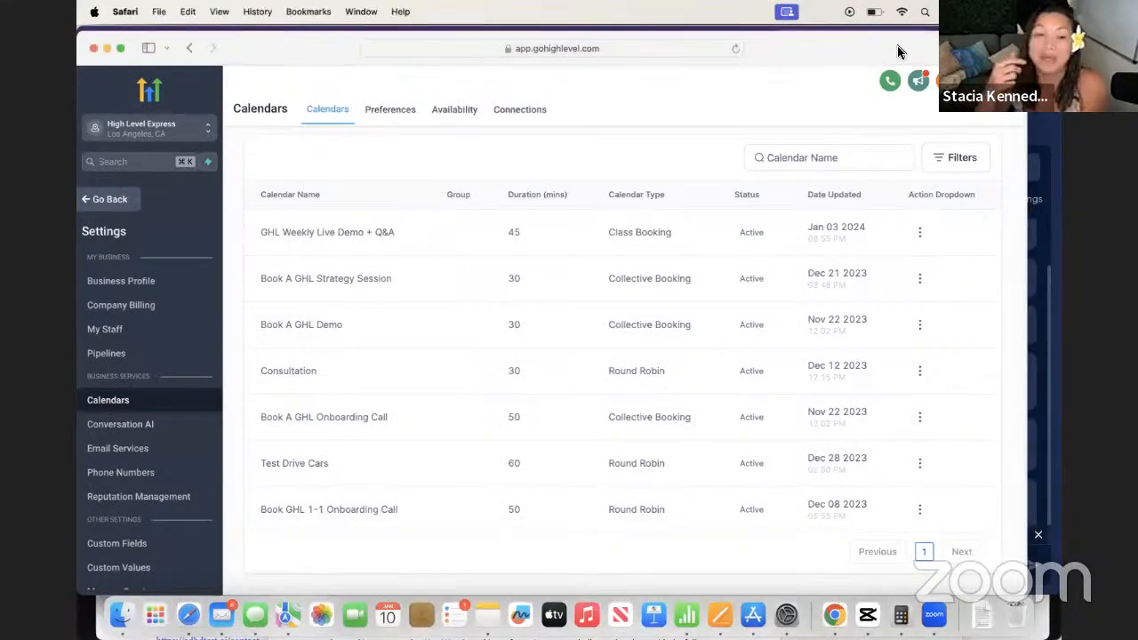
- Copy the Permanent Link for the Book A GHL Strategy Session calendar from its Share options
{"action": "left_click_drag", "start_coordinate": [900, 48], "coordinate": [899, 28]}
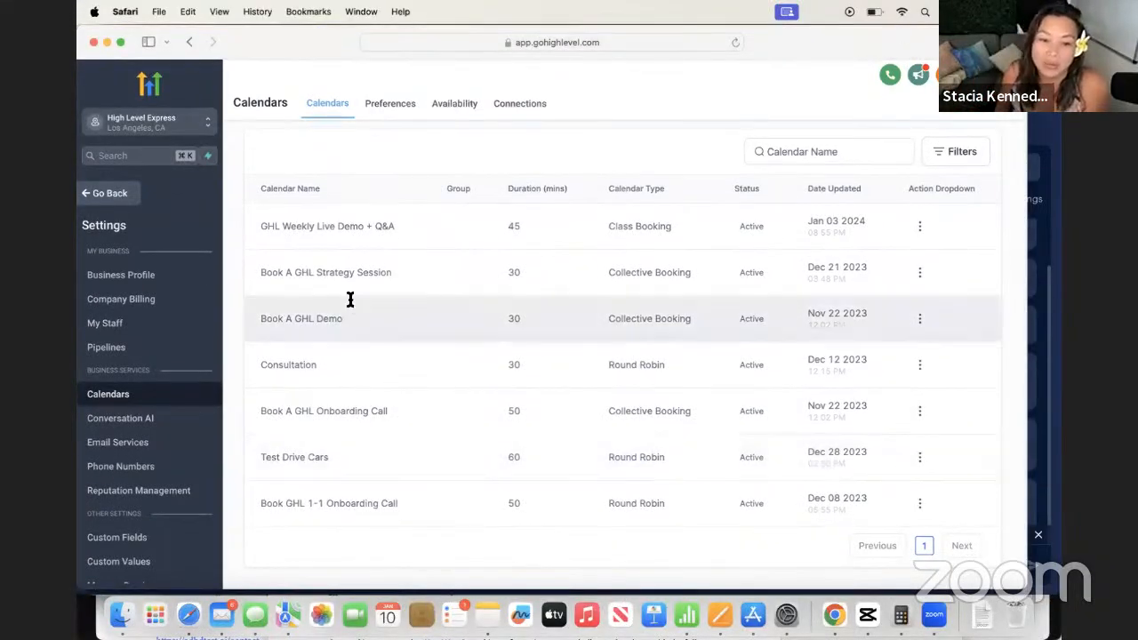
{"action": "left_click", "coordinate": [920, 274]}
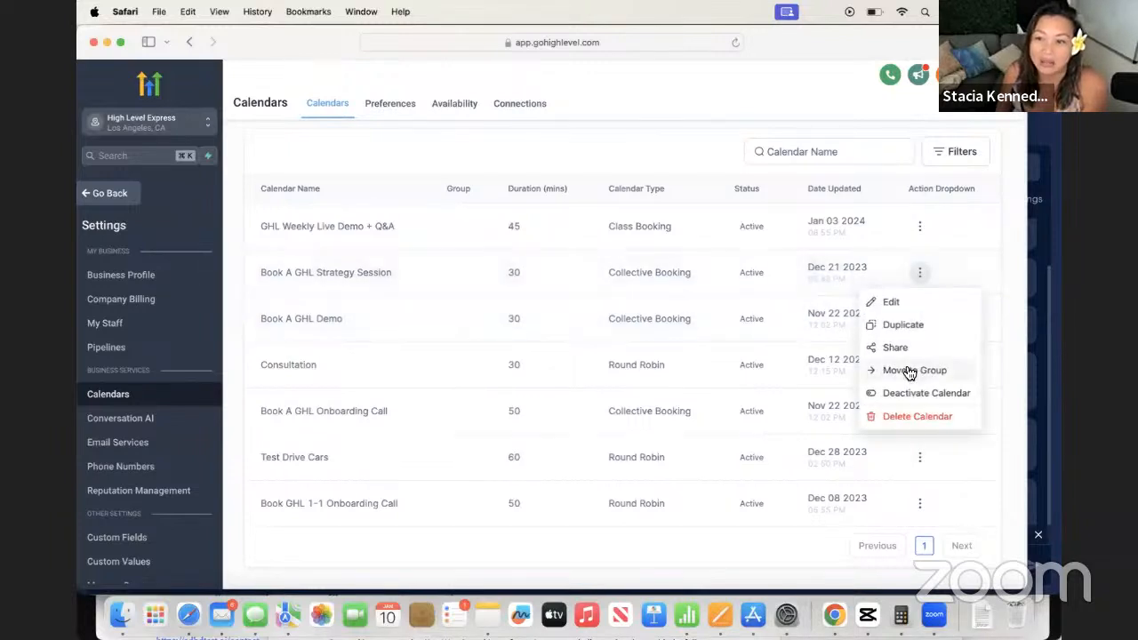
{"action": "left_click", "coordinate": [899, 348]}
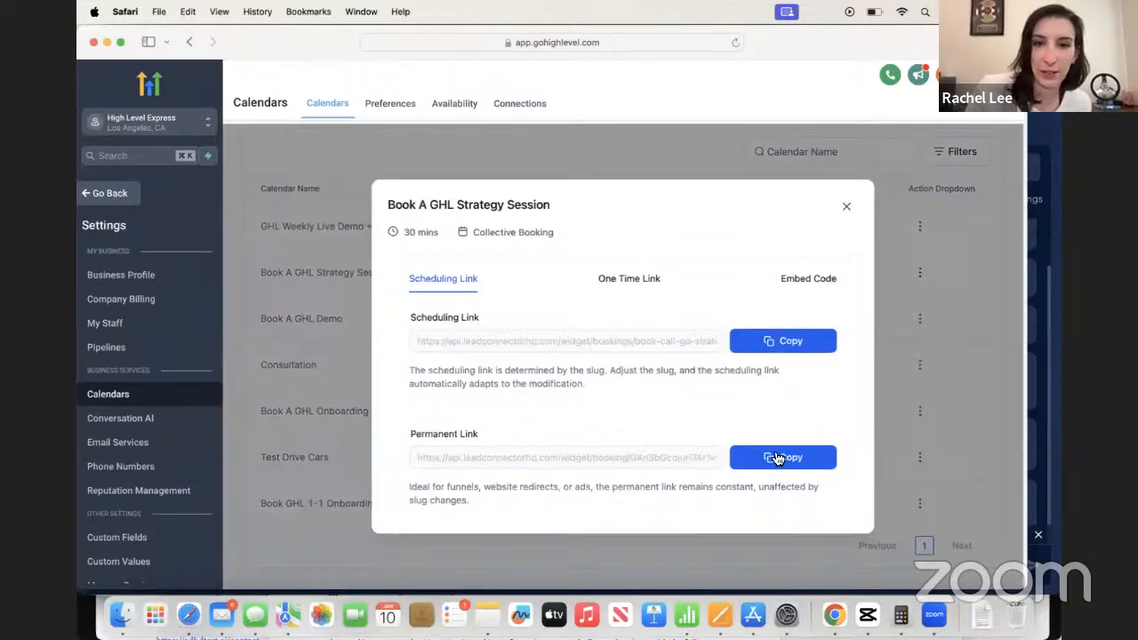
{"action": "left_click", "coordinate": [772, 454]}
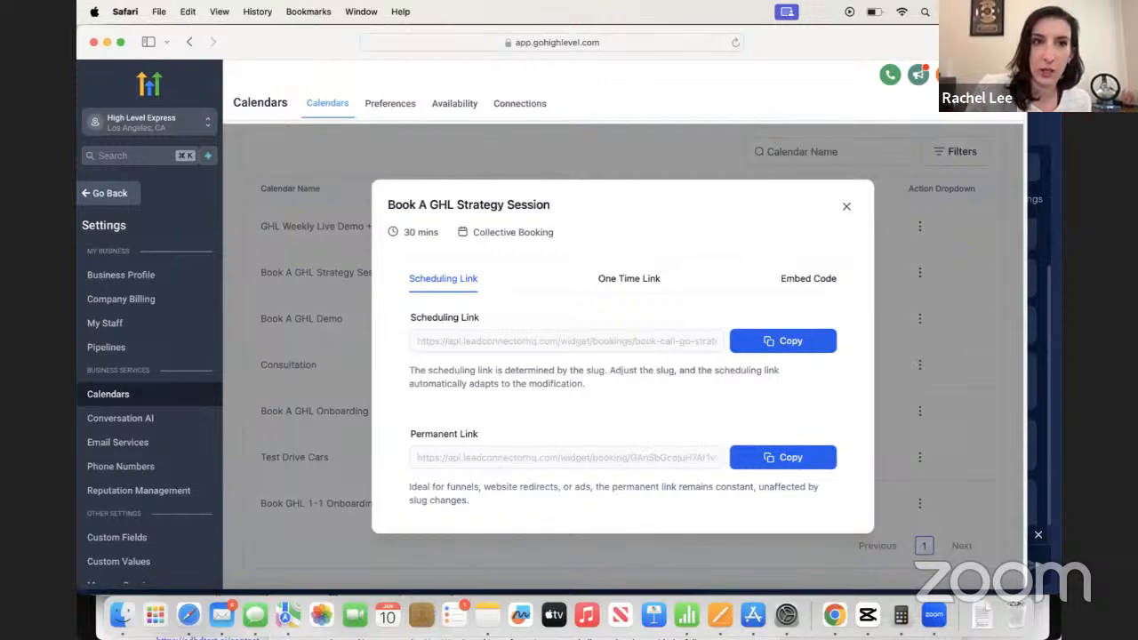
- Load the copied booking link in a new Safari tab, showing January 2024 time slots
{"action": "key", "text": "super+t"}
{"action": "key", "text": "super+v"}
{"action": "key", "text": "Return"}
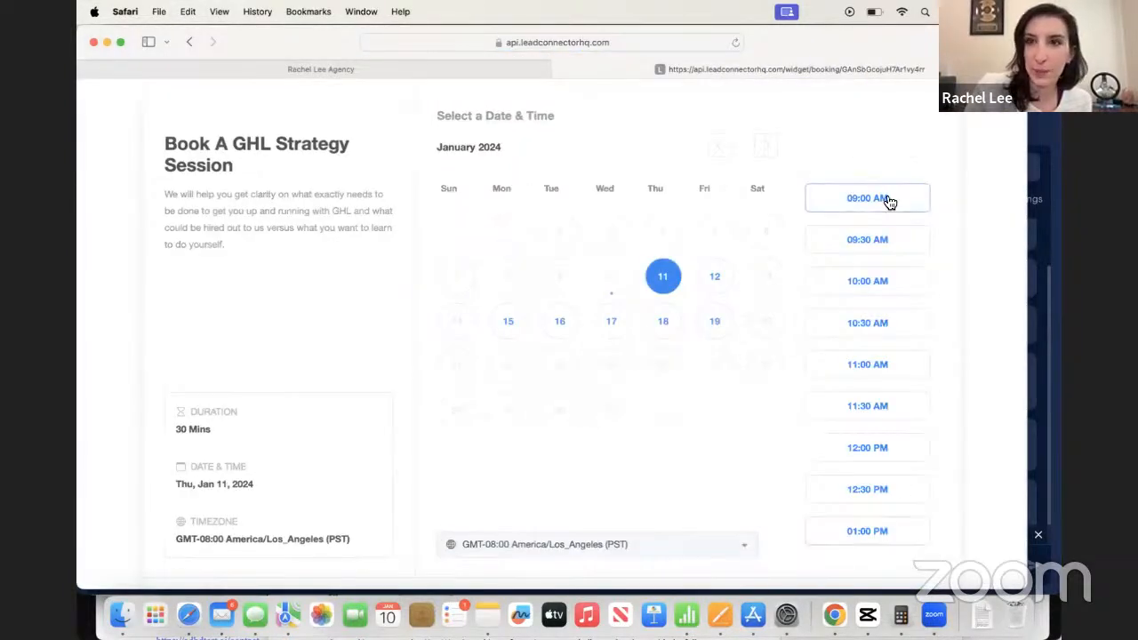
{"action": "left_click_drag", "start_coordinate": [871, 41], "coordinate": [935, 113]}
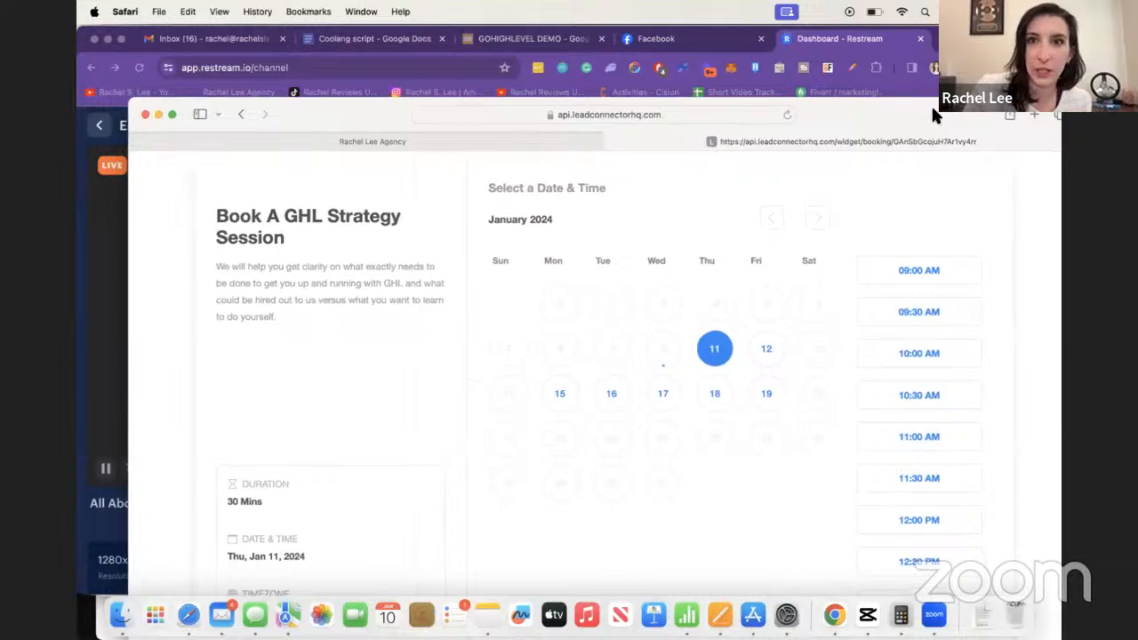
- Post the strategy session booking link in the Restream live chat
{"action": "left_click", "coordinate": [863, 46]}
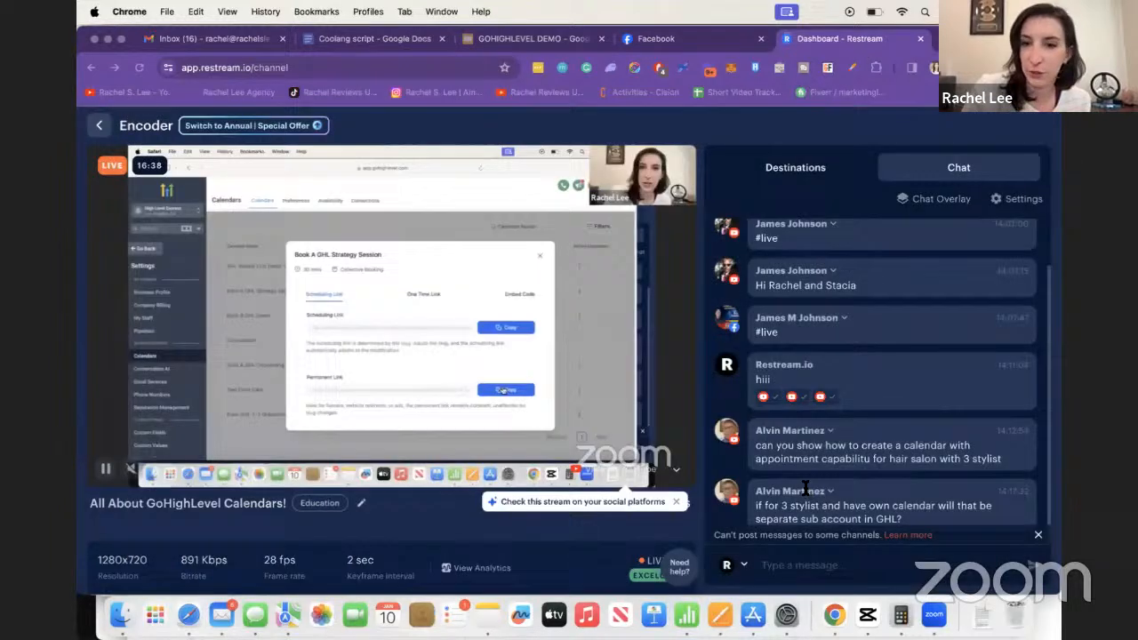
{"action": "left_click", "coordinate": [781, 569]}
{"action": "key", "text": "super+v"}
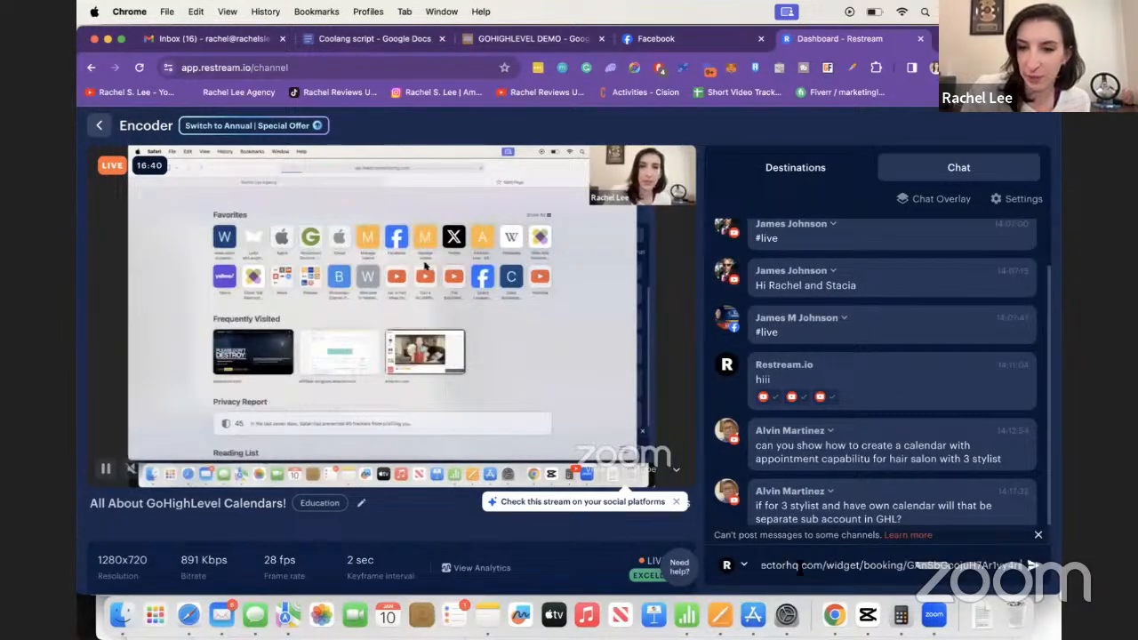
{"action": "key", "text": "Return"}
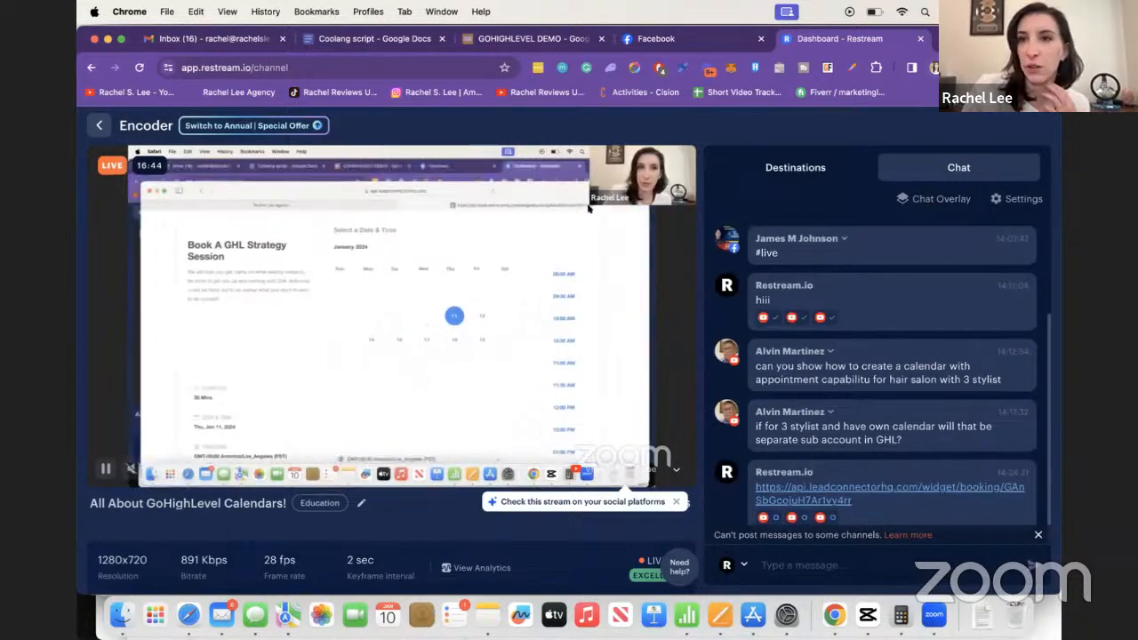
{"action": "key", "text": "super+t"}
{"action": "type", "text": "highlevelexpress.com"}
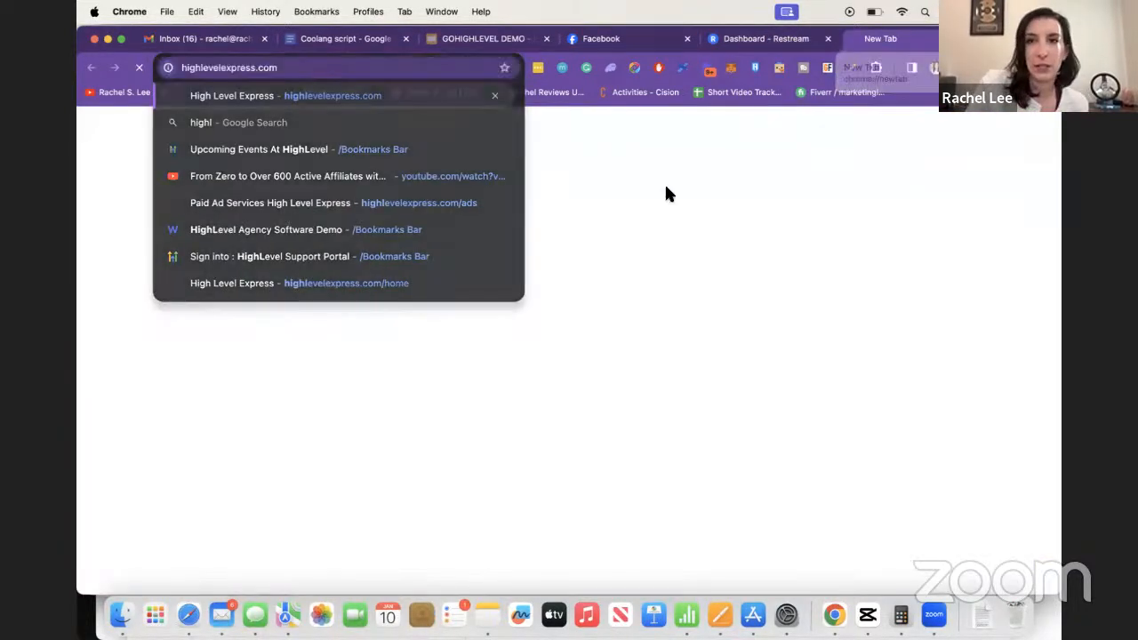
- On highlevelexpress.com, book the free strategy session for Thu, Jan 11, 2024 at 10:30 AM
{"action": "key", "text": "Return"}
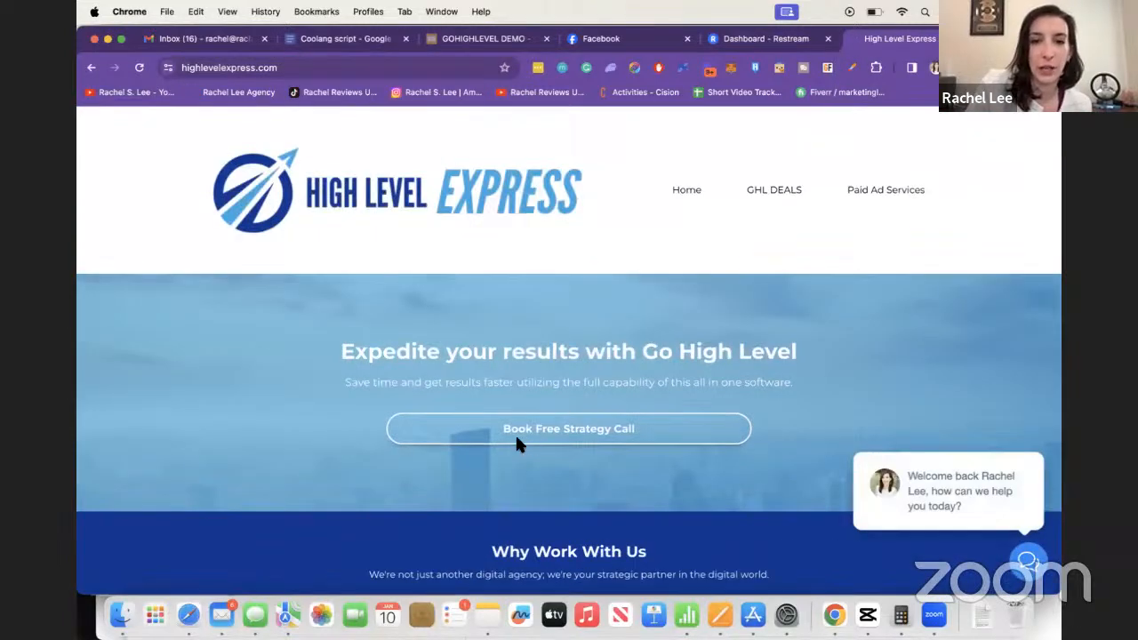
{"action": "left_click", "coordinate": [515, 433]}
{"action": "scroll", "coordinate": [554, 400], "scroll_direction": "down", "scroll_amount": 2}
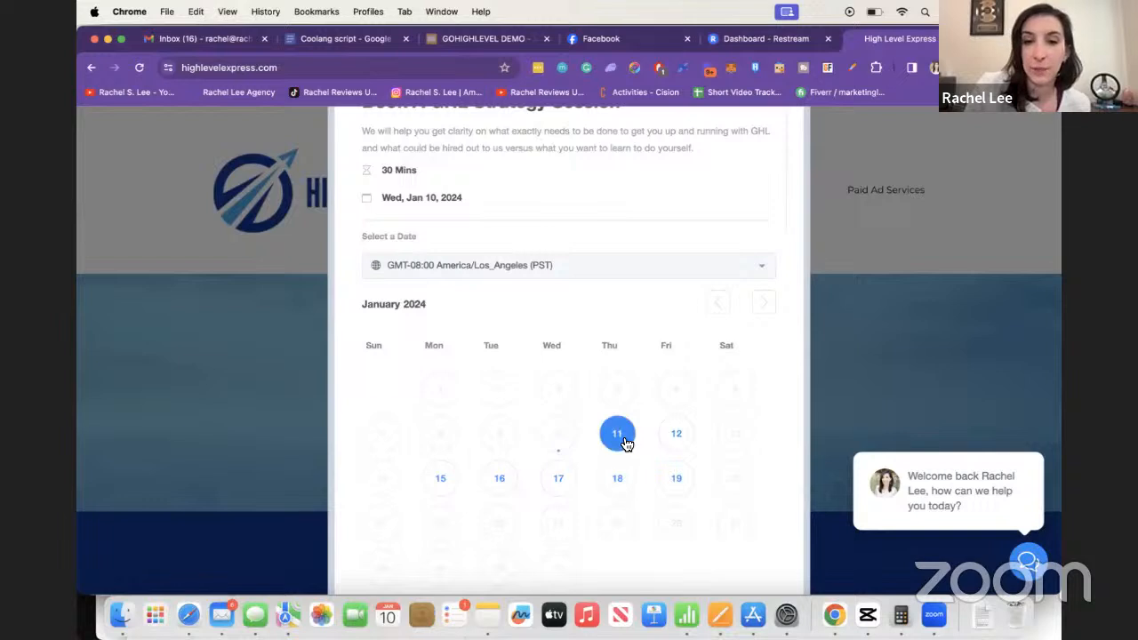
{"action": "scroll", "coordinate": [624, 391], "scroll_direction": "down", "scroll_amount": 1}
{"action": "left_click", "coordinate": [618, 395]}
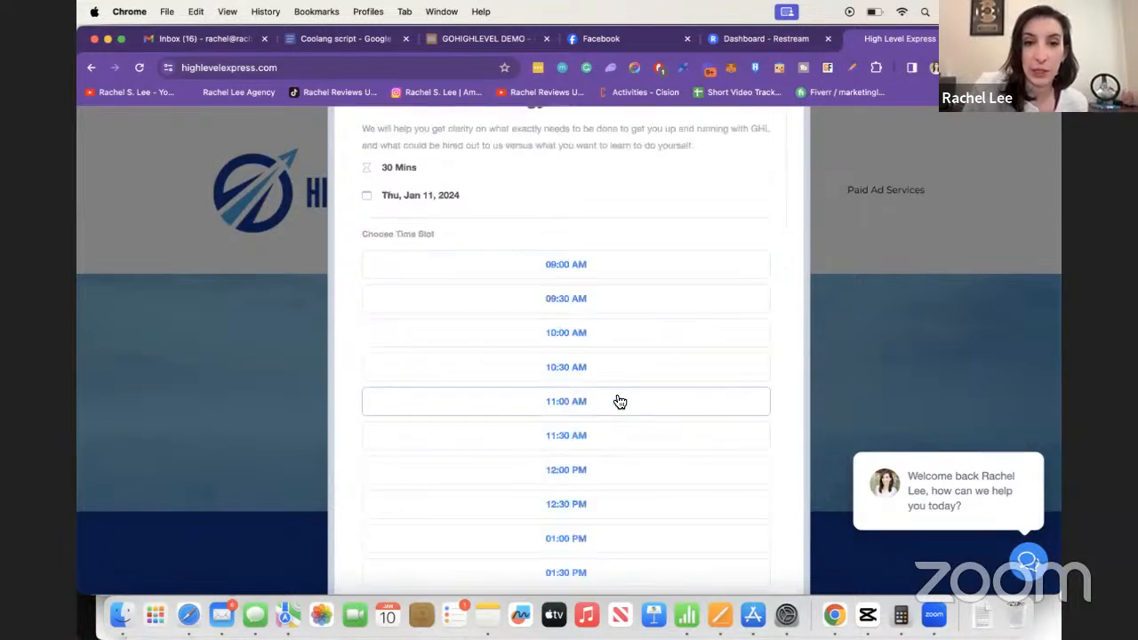
{"action": "left_click", "coordinate": [577, 378]}
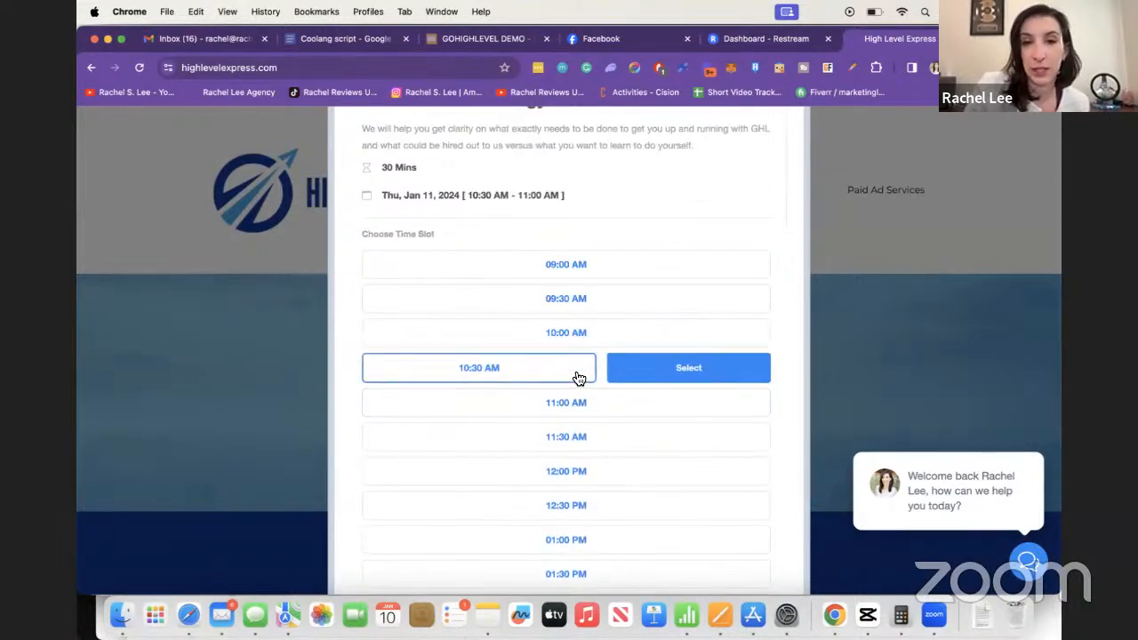
{"action": "left_click", "coordinate": [648, 369]}
- Highlight the form questions on business description, current software, and how much setup to delegate
{"action": "scroll", "coordinate": [596, 274], "scroll_direction": "up", "scroll_amount": 2}
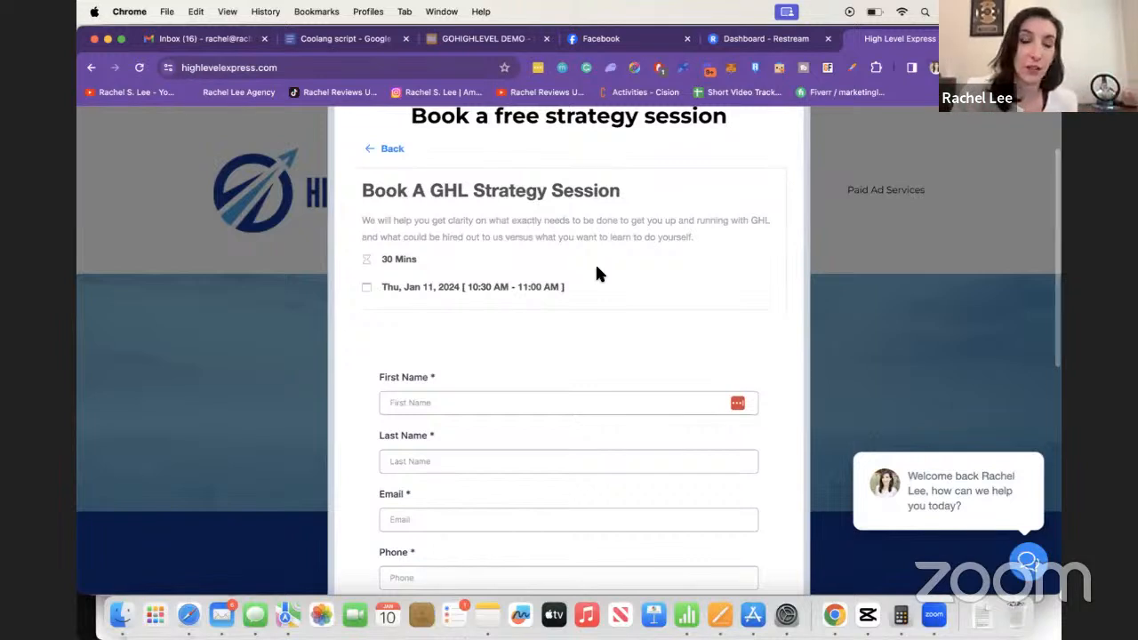
{"action": "scroll", "coordinate": [595, 273], "scroll_direction": "down", "scroll_amount": 2}
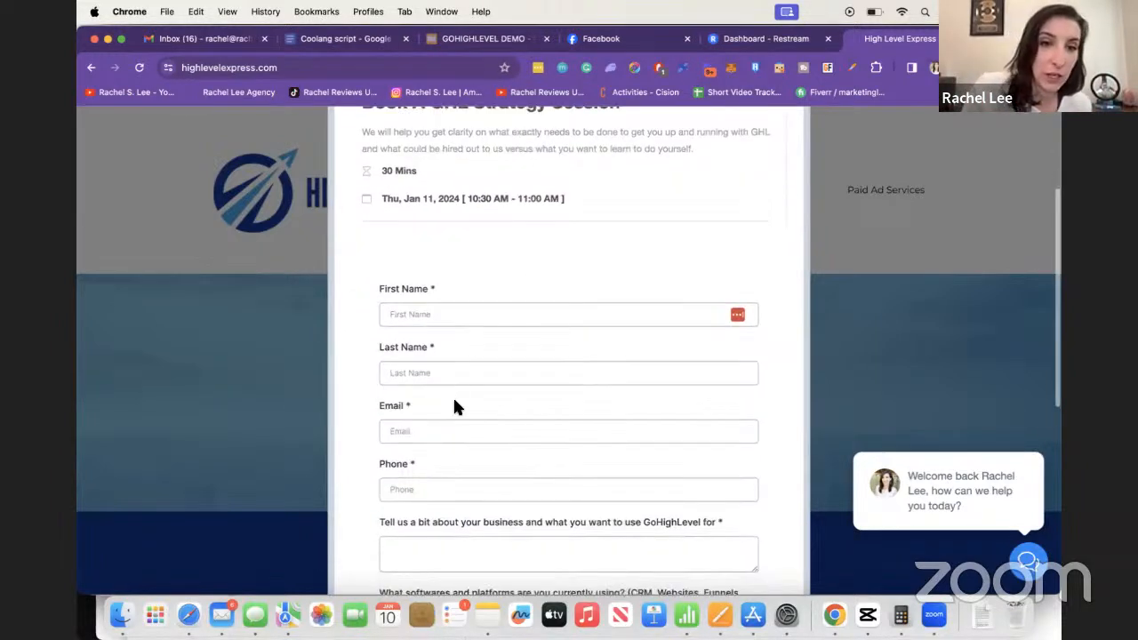
{"action": "scroll", "coordinate": [426, 465], "scroll_direction": "down", "scroll_amount": 3}
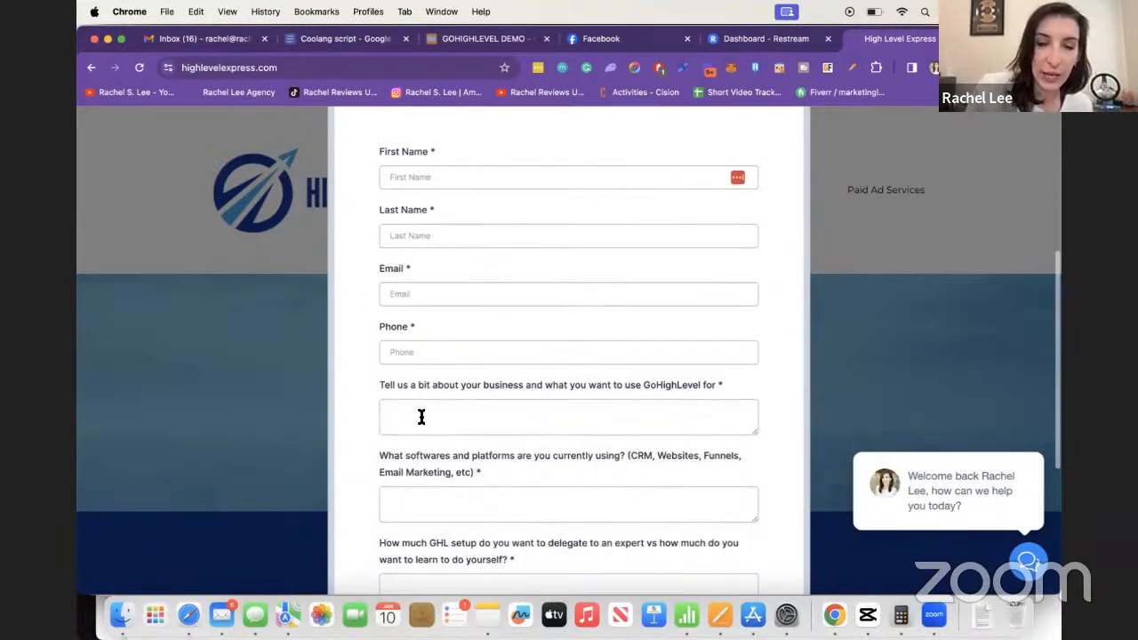
{"action": "double_click", "coordinate": [436, 387]}
{"action": "triple_click", "coordinate": [435, 385]}
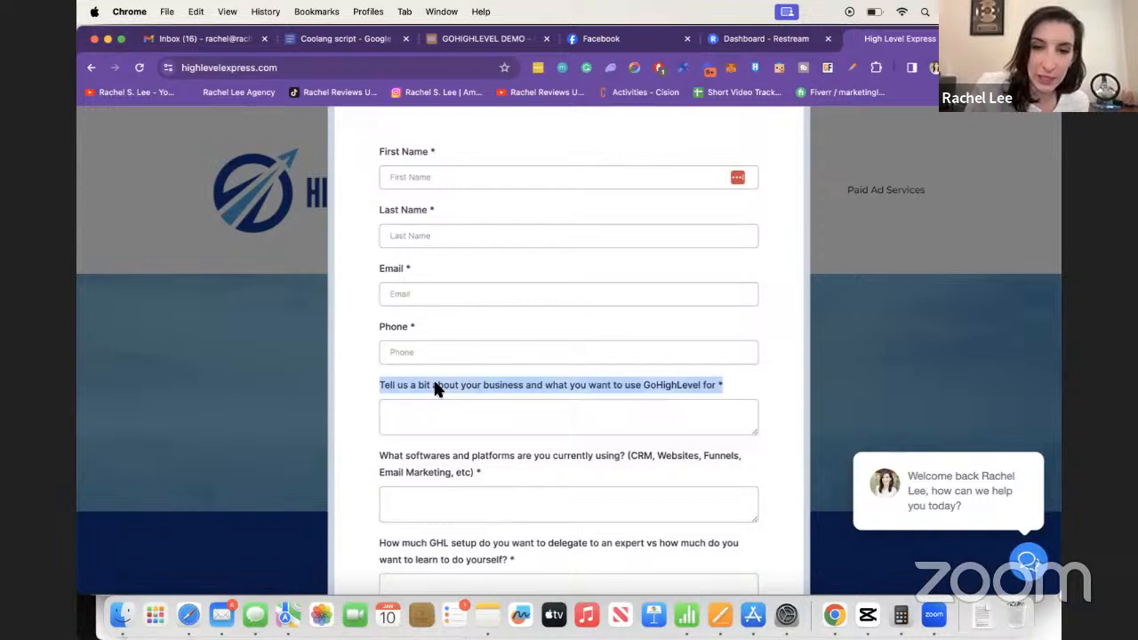
{"action": "triple_click", "coordinate": [427, 471]}
{"action": "scroll", "coordinate": [428, 471], "scroll_direction": "down", "scroll_amount": 2}
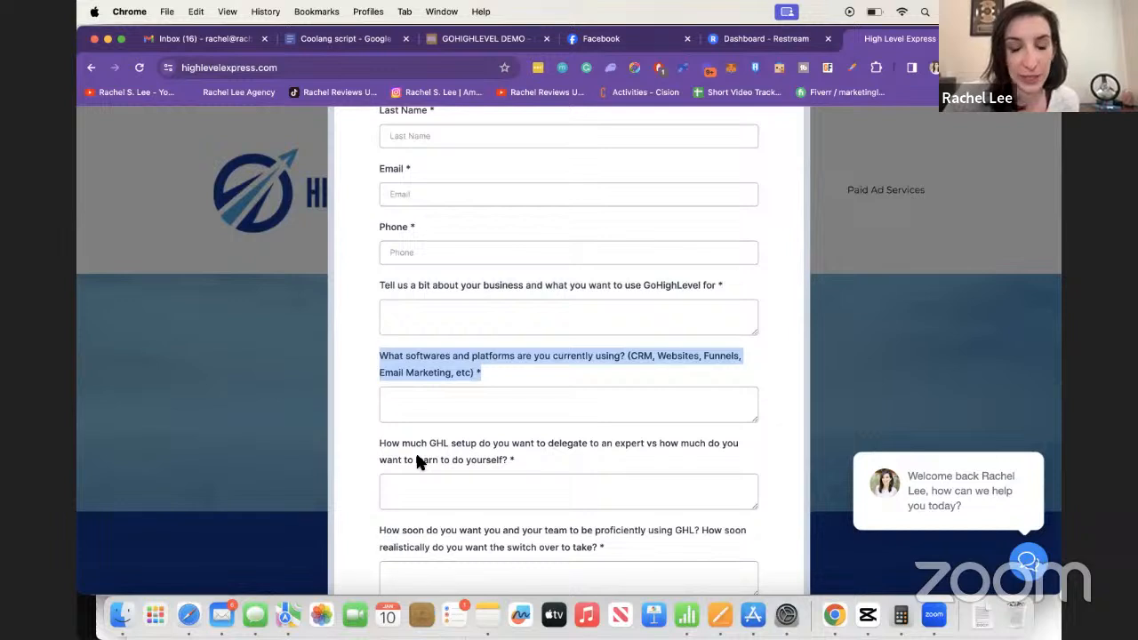
{"action": "scroll", "coordinate": [414, 460], "scroll_direction": "down", "scroll_amount": 1}
{"action": "triple_click", "coordinate": [437, 404]}
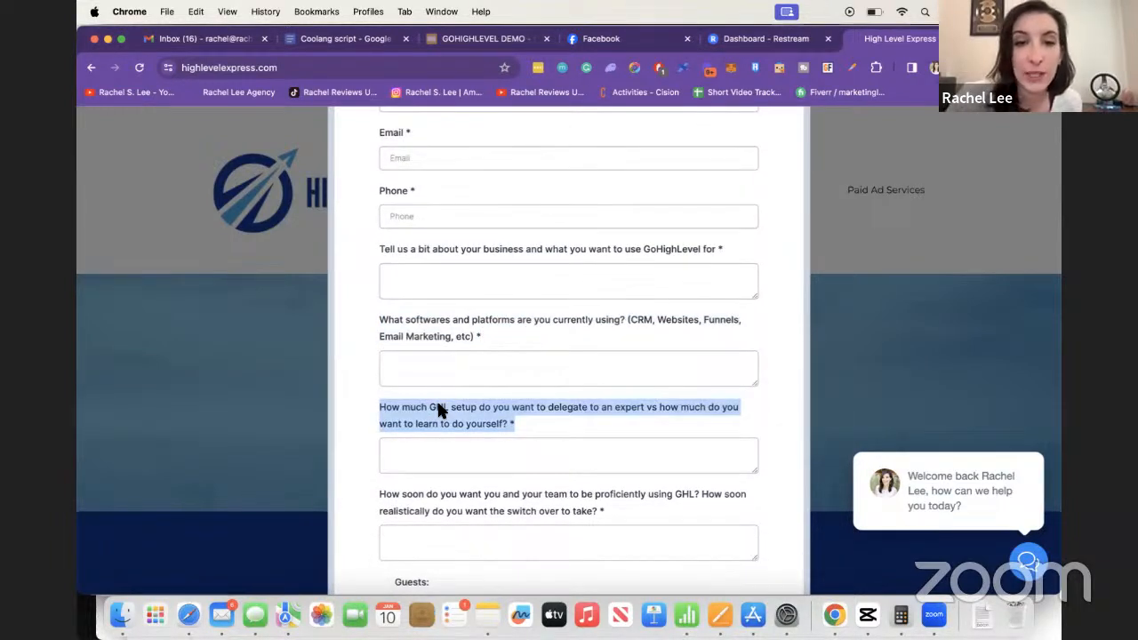
- Scroll through the remaining booking form fields down to Add Guest and Submit
{"action": "scroll", "coordinate": [437, 402], "scroll_direction": "down", "scroll_amount": 2}
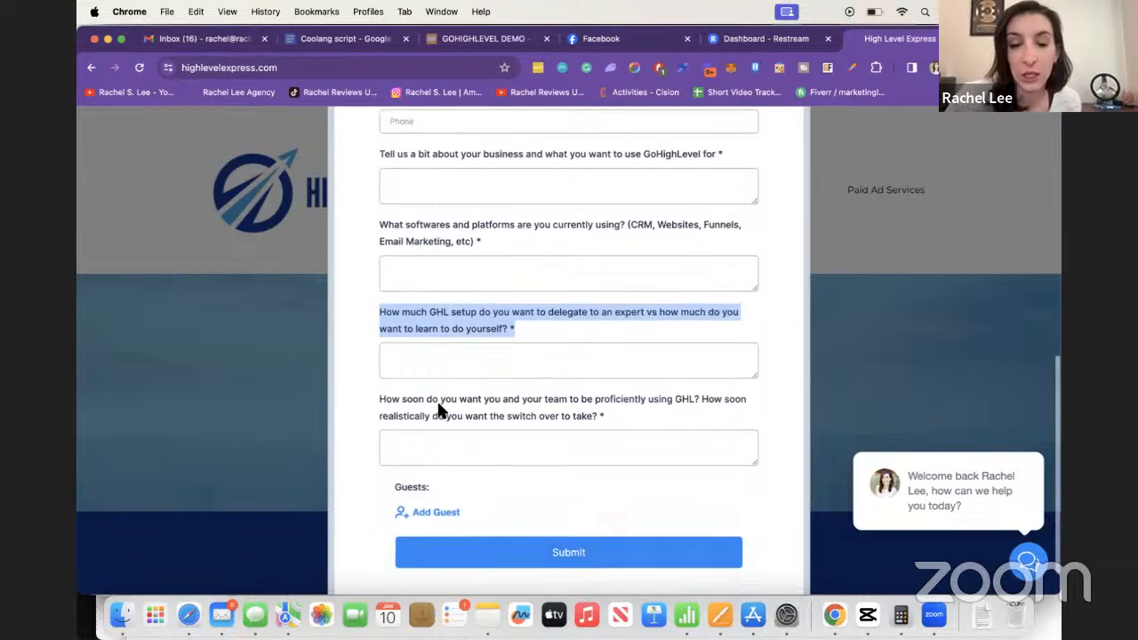
{"action": "scroll", "coordinate": [438, 406], "scroll_direction": "up", "scroll_amount": 5}
{"action": "scroll", "coordinate": [439, 407], "scroll_direction": "up", "scroll_amount": 4}
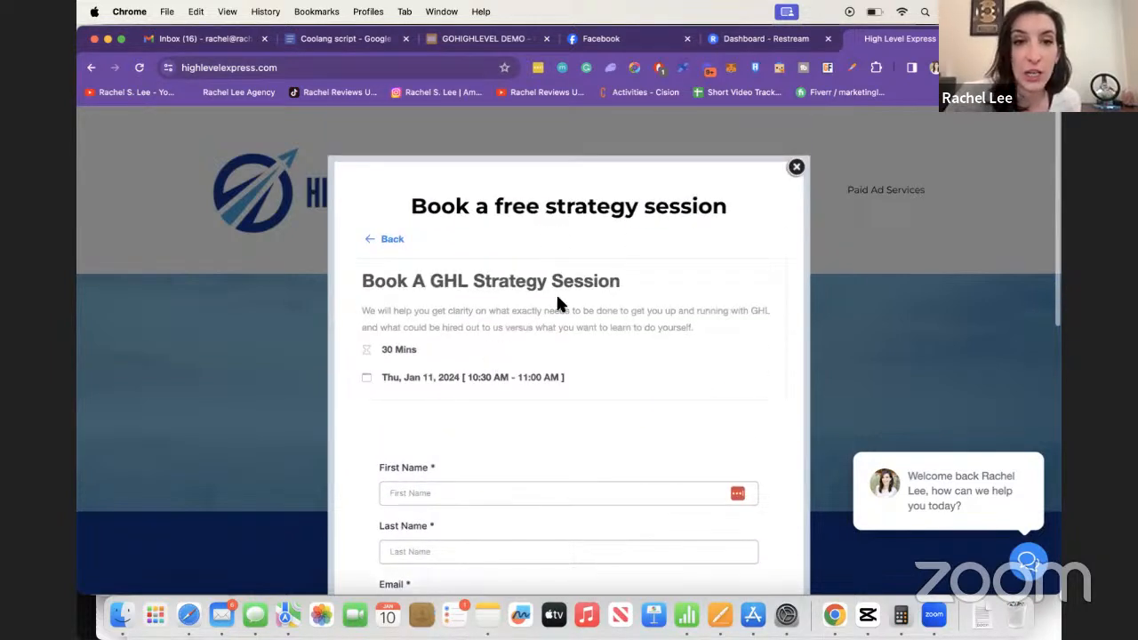
{"action": "scroll", "coordinate": [598, 304], "scroll_direction": "down", "scroll_amount": 2}
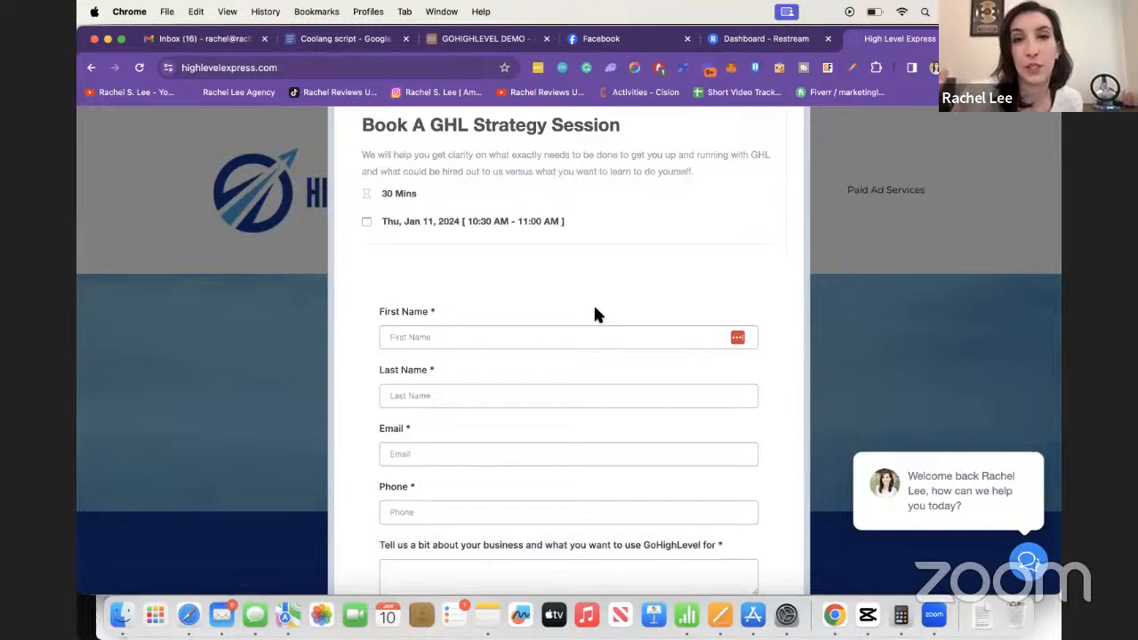
{"action": "scroll", "coordinate": [595, 313], "scroll_direction": "down", "scroll_amount": 3}
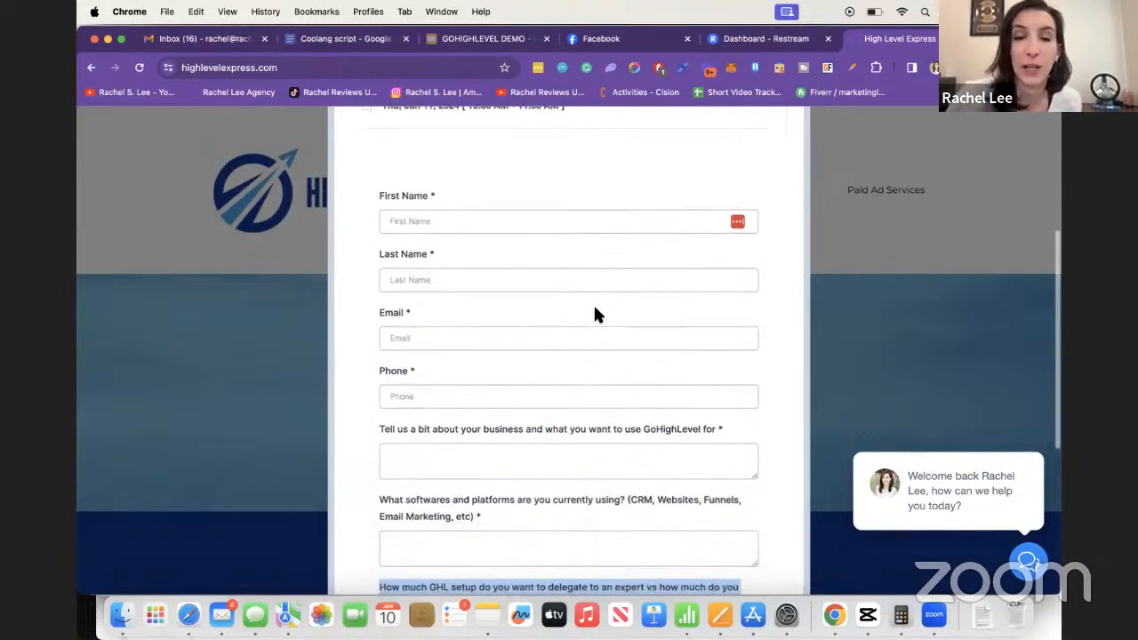
{"action": "scroll", "coordinate": [596, 313], "scroll_direction": "down", "scroll_amount": 8}
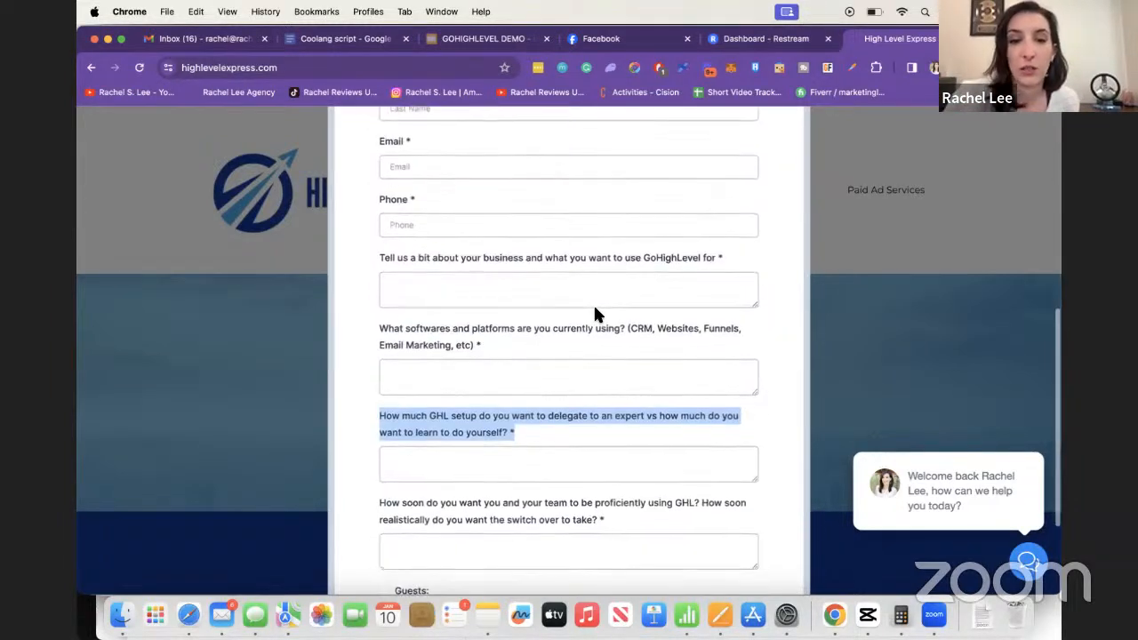
{"action": "scroll", "coordinate": [595, 311], "scroll_direction": "up", "scroll_amount": 1}
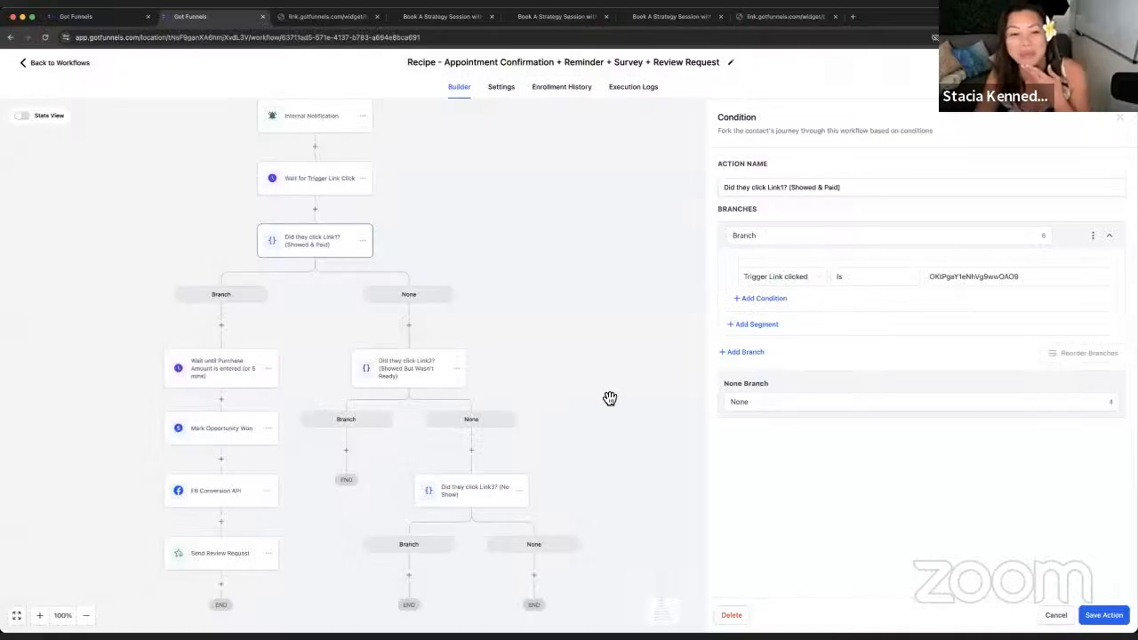
- Pan across the Appointment Confirmation + Reminder + Survey + Review Request workflow and cancel the Link1 condition
{"action": "left_click_drag", "start_coordinate": [549, 330], "coordinate": [625, 346]}
{"action": "scroll", "coordinate": [551, 215], "scroll_direction": "up", "scroll_amount": 5}
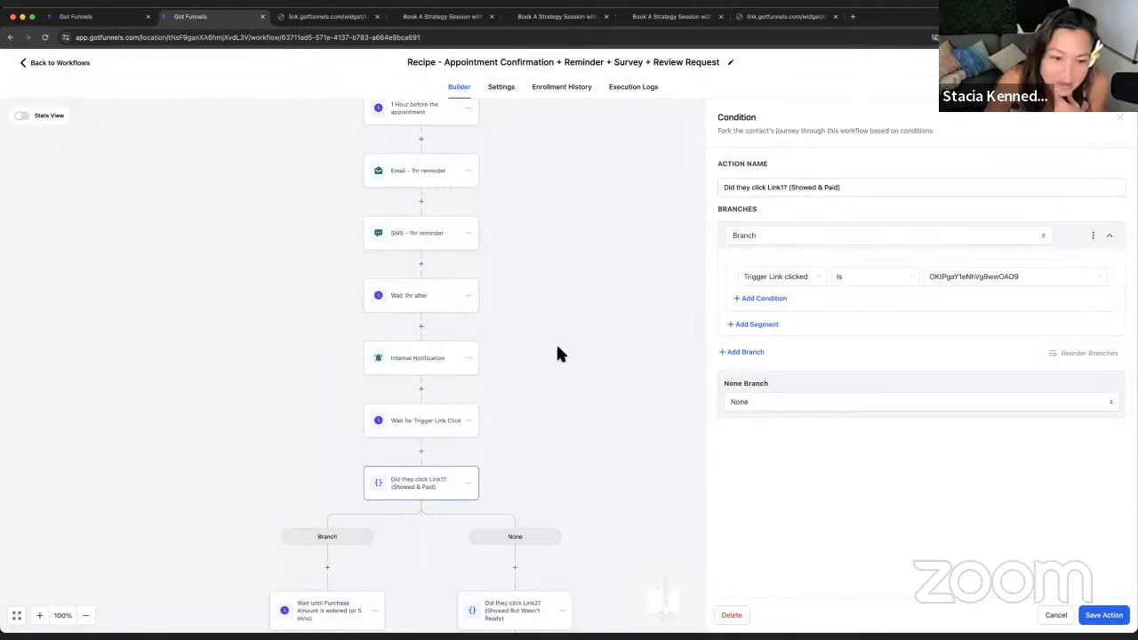
{"action": "scroll", "coordinate": [557, 353], "scroll_direction": "down", "scroll_amount": 4}
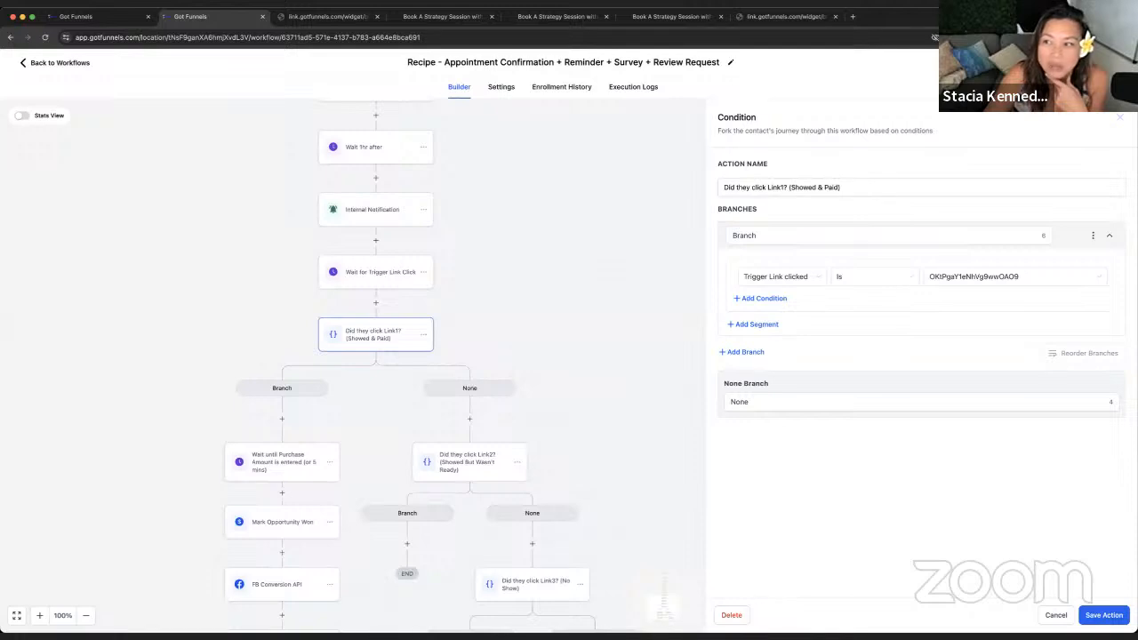
{"action": "left_click", "coordinate": [1118, 121]}
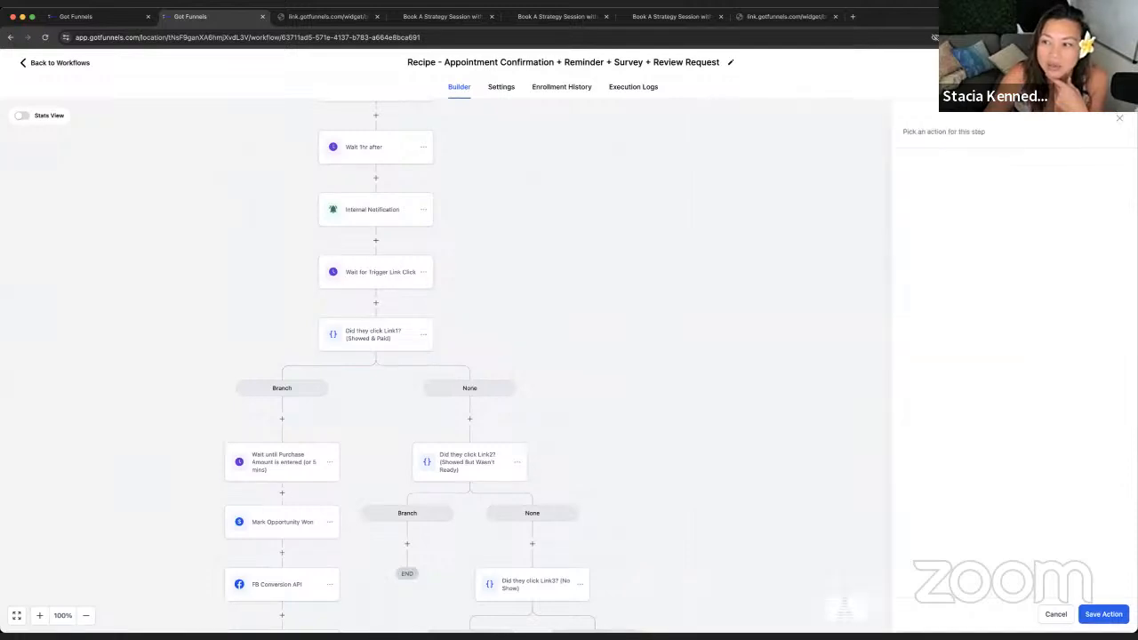
{"action": "left_click", "coordinate": [395, 221]}
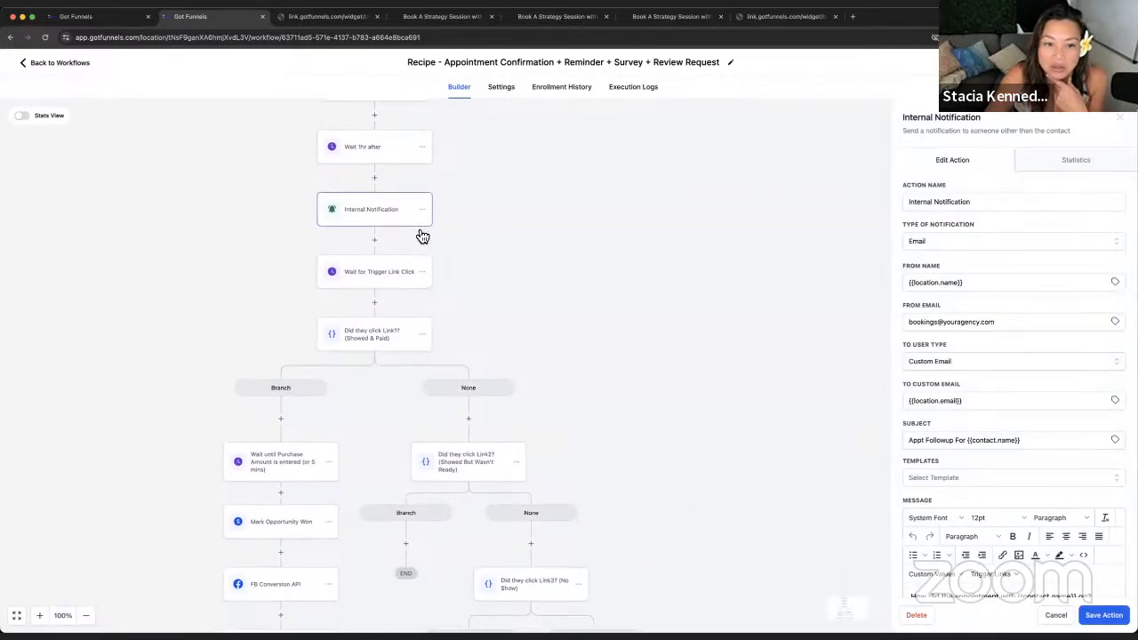
{"action": "scroll", "coordinate": [982, 418], "scroll_direction": "down", "scroll_amount": 4}
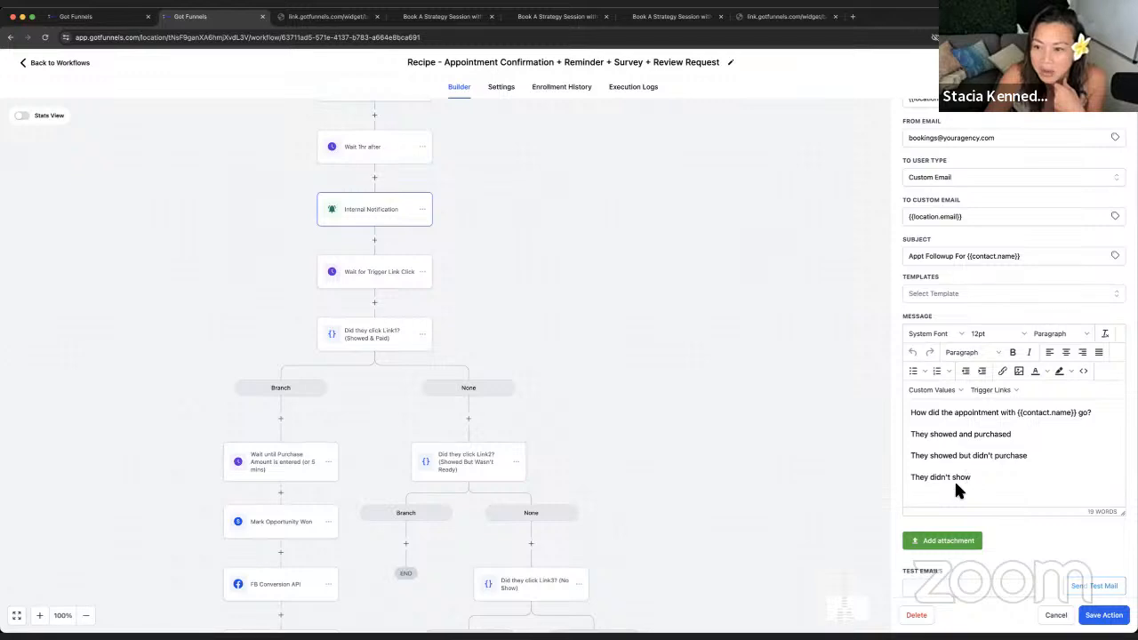
{"action": "left_click_drag", "start_coordinate": [367, 407], "coordinate": [460, 344]}
{"action": "left_click", "coordinate": [493, 219]}
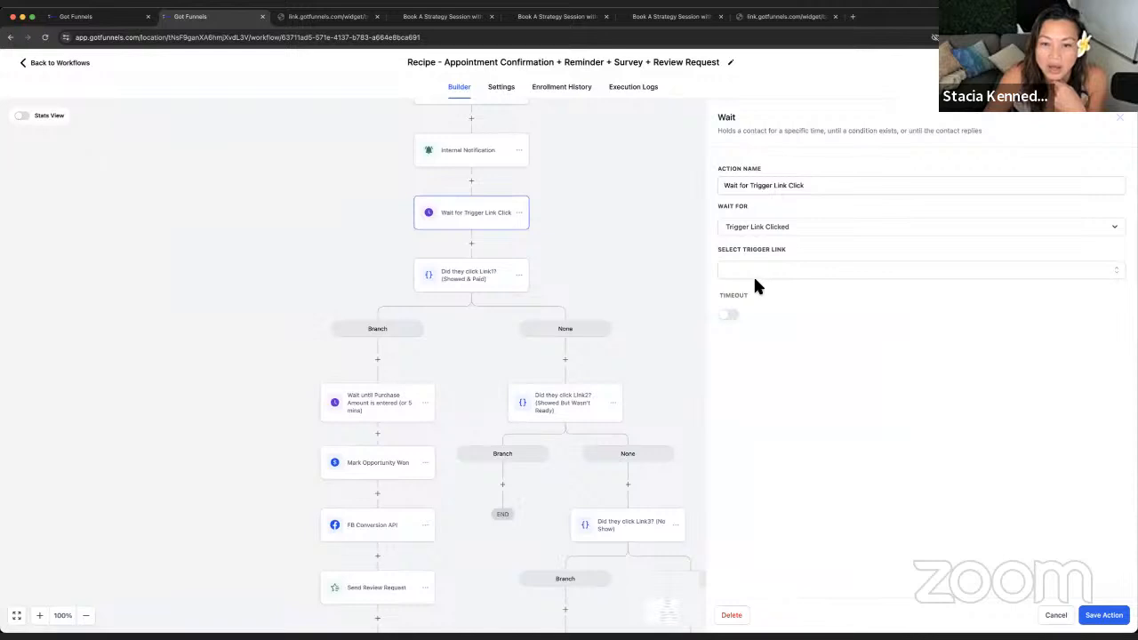
{"action": "left_click_drag", "start_coordinate": [601, 243], "coordinate": [592, 306]}
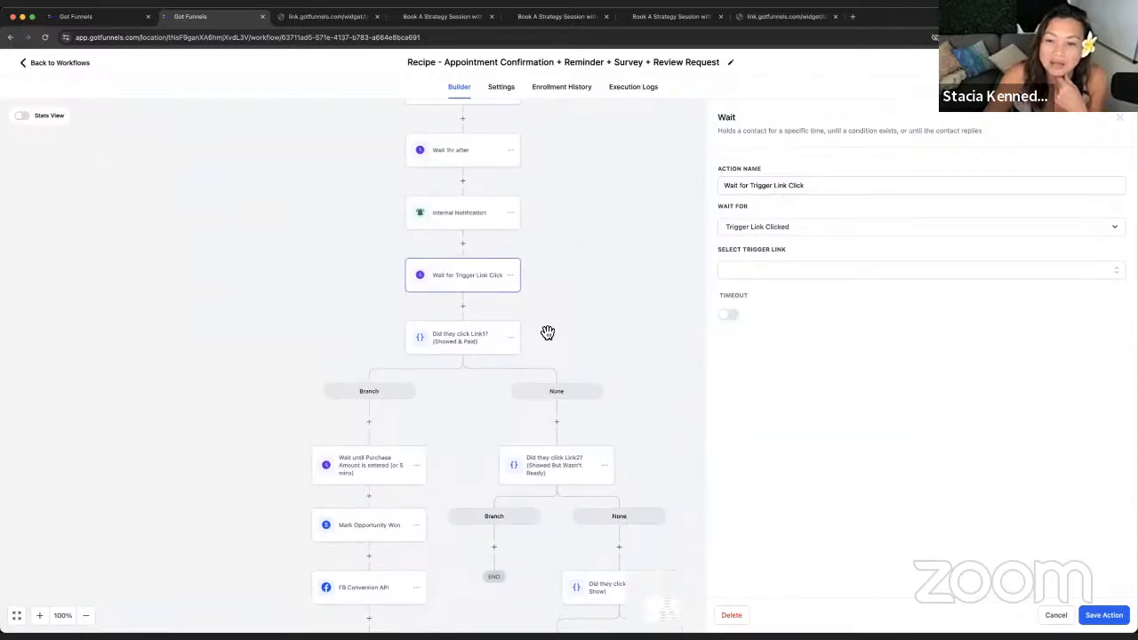
{"action": "left_click", "coordinate": [842, 269]}
{"action": "left_click", "coordinate": [878, 433]}
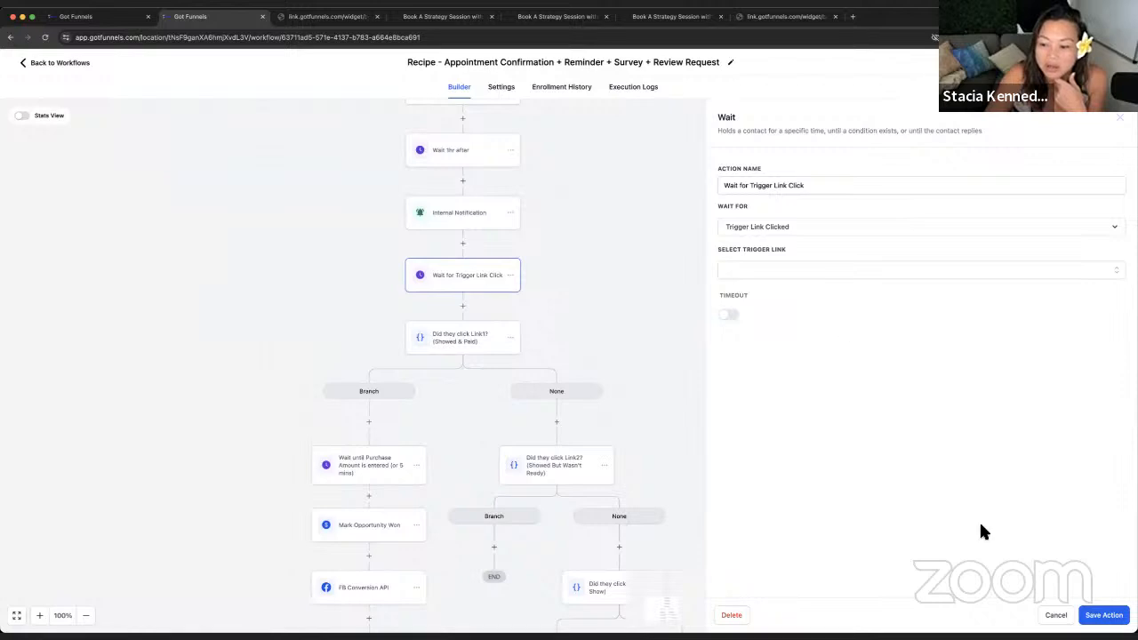
{"action": "left_click", "coordinate": [1051, 616]}
{"action": "scroll", "coordinate": [477, 384], "scroll_direction": "down", "scroll_amount": 2}
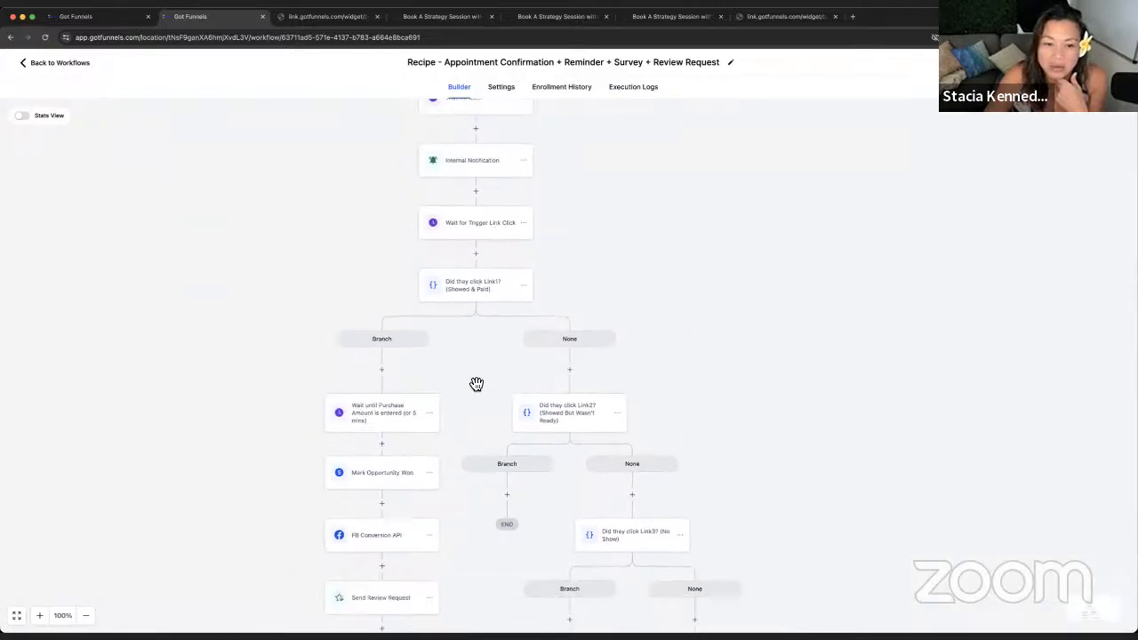
{"action": "scroll", "coordinate": [476, 384], "scroll_direction": "down", "scroll_amount": 5}
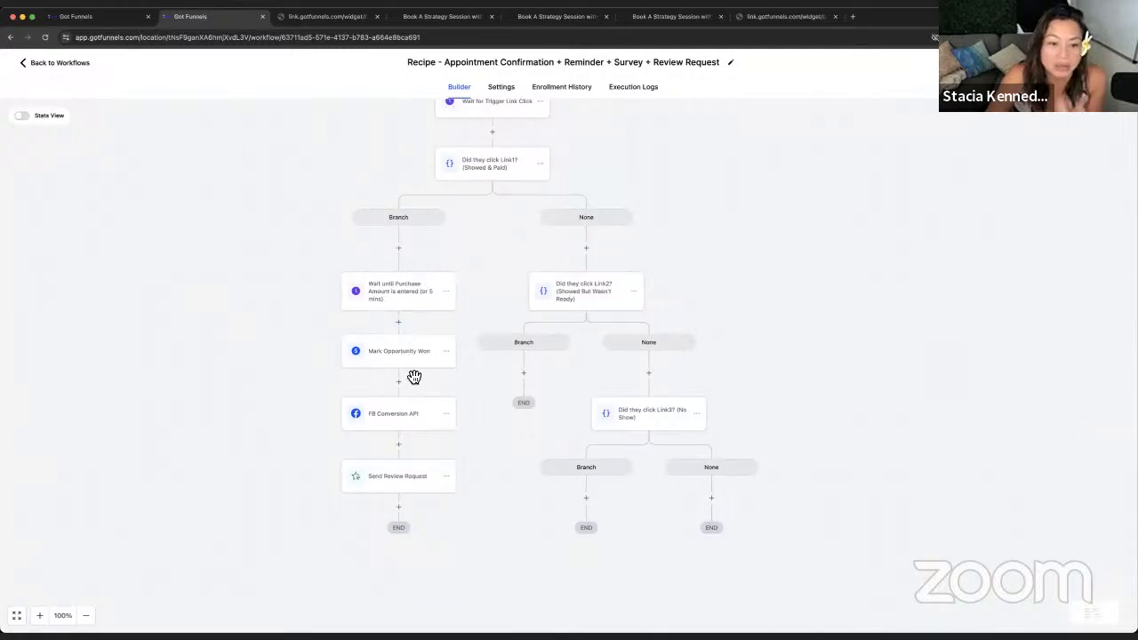
- Review the Mark Opportunity Won, FB Conversion API and Send Review Request step settings
{"action": "left_click", "coordinate": [407, 363]}
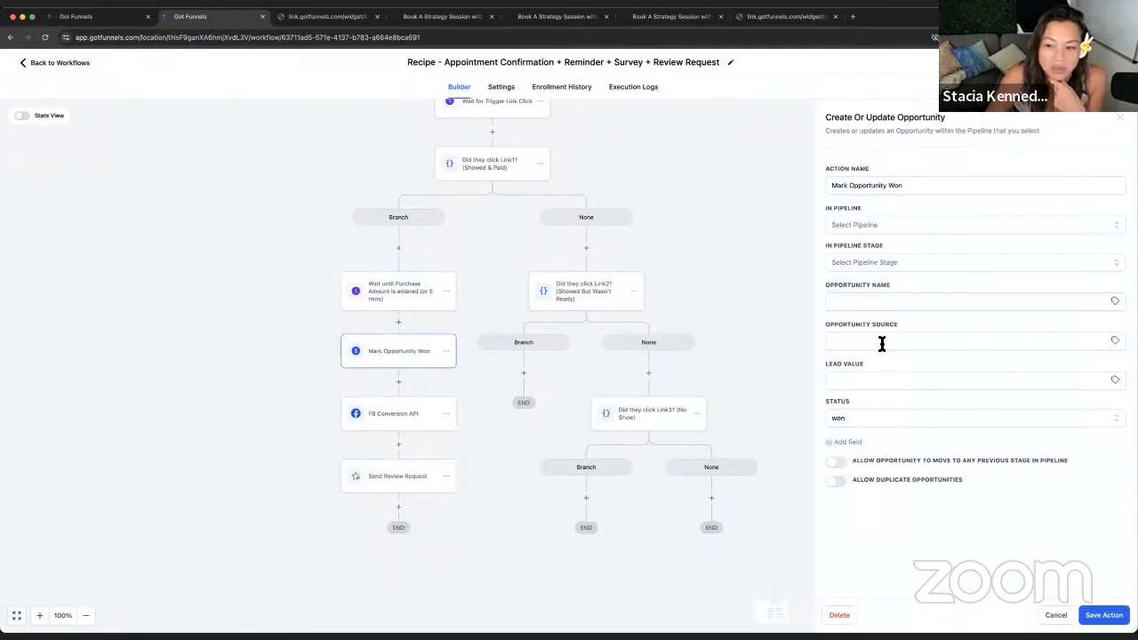
{"action": "left_click", "coordinate": [416, 425]}
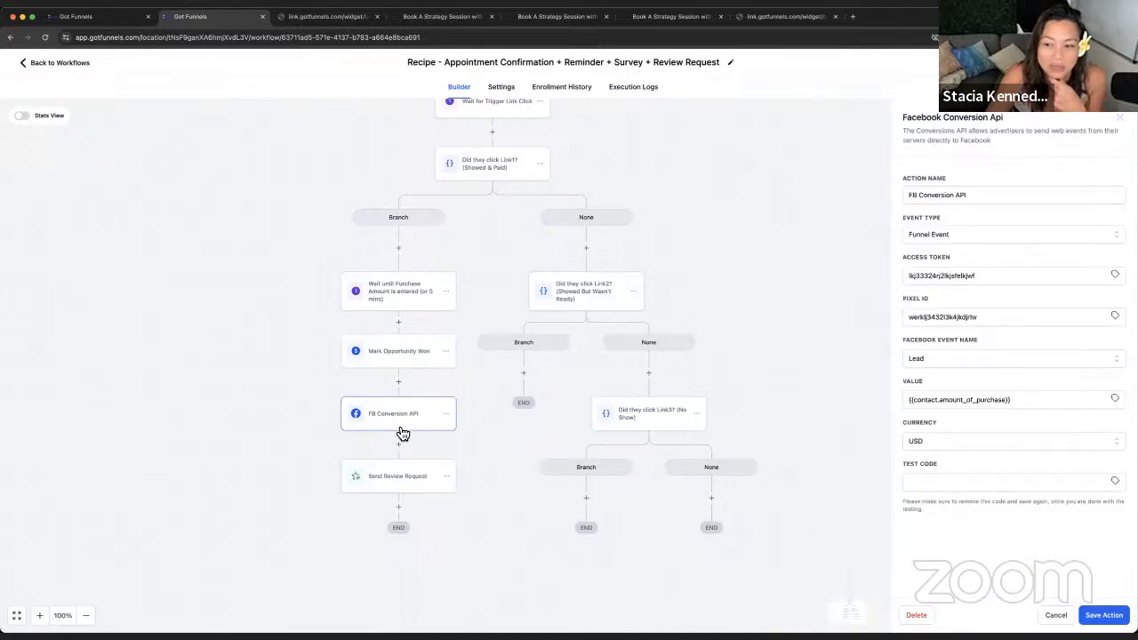
{"action": "left_click", "coordinate": [1119, 116]}
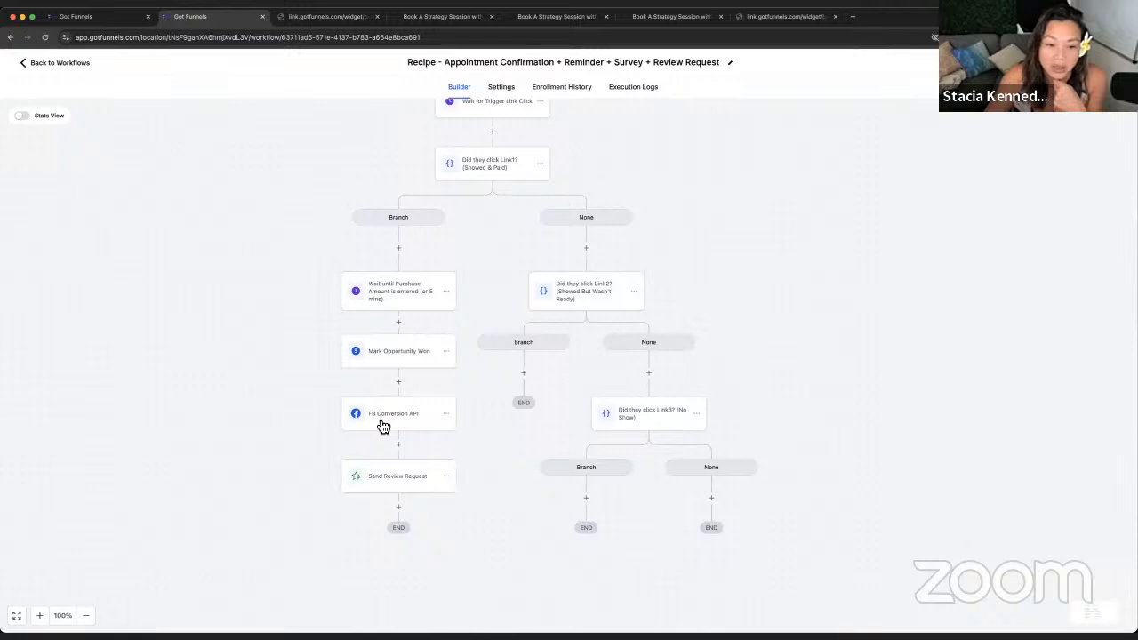
{"action": "left_click", "coordinate": [384, 493]}
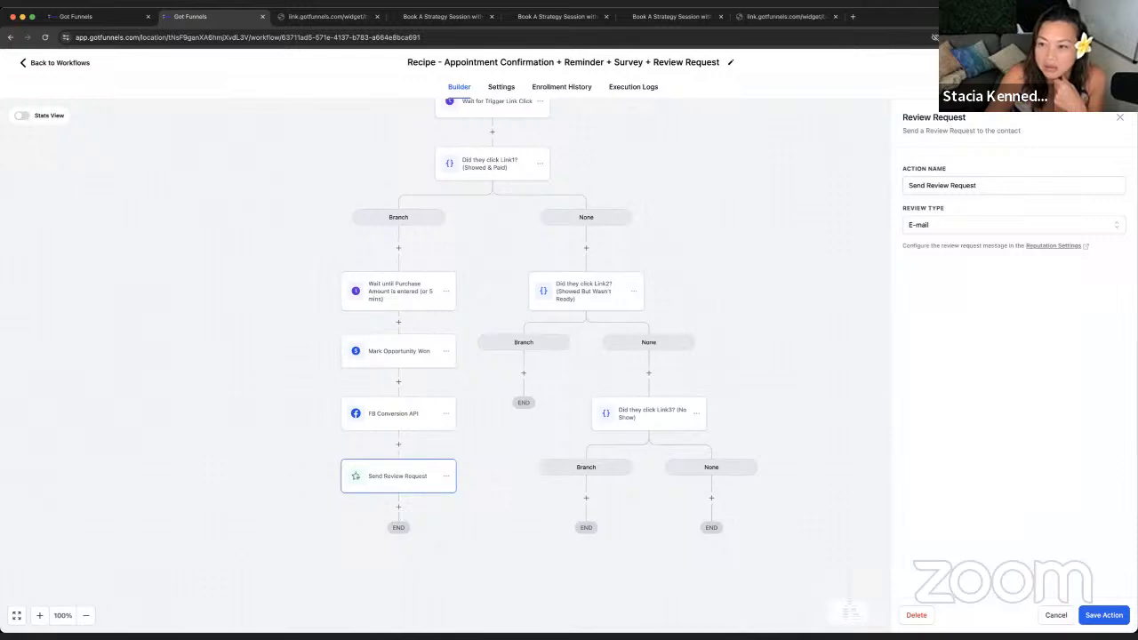
{"action": "left_click", "coordinate": [1120, 117]}
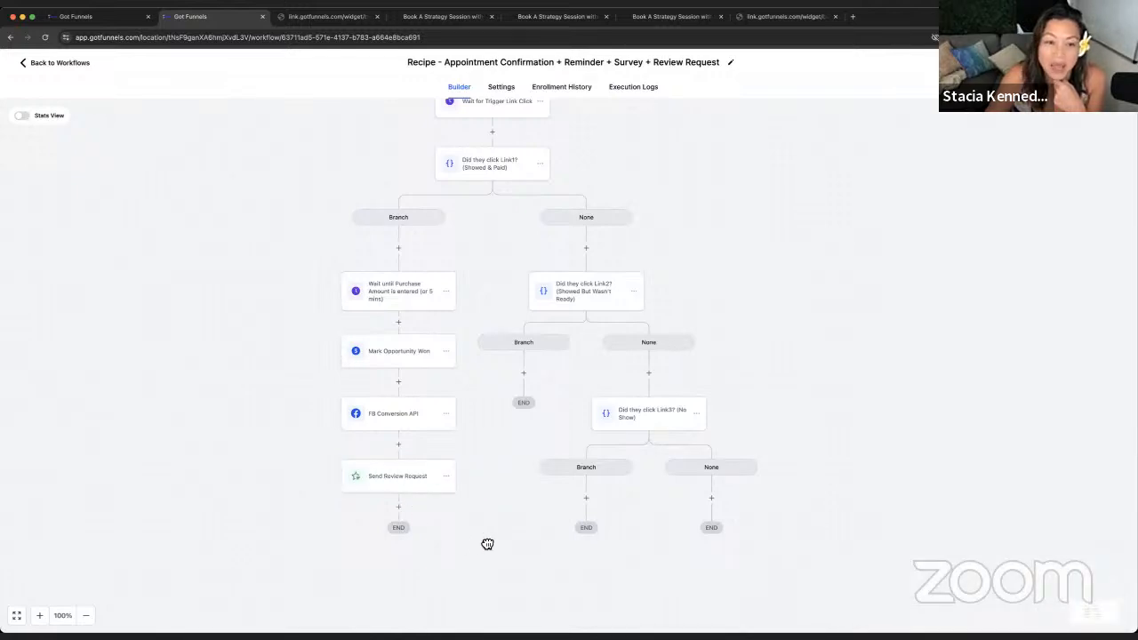
- Inspect the Link2 Showed But Wasn't Ready condition, then return to the Workflow List
{"action": "left_click_drag", "start_coordinate": [487, 544], "coordinate": [509, 545]}
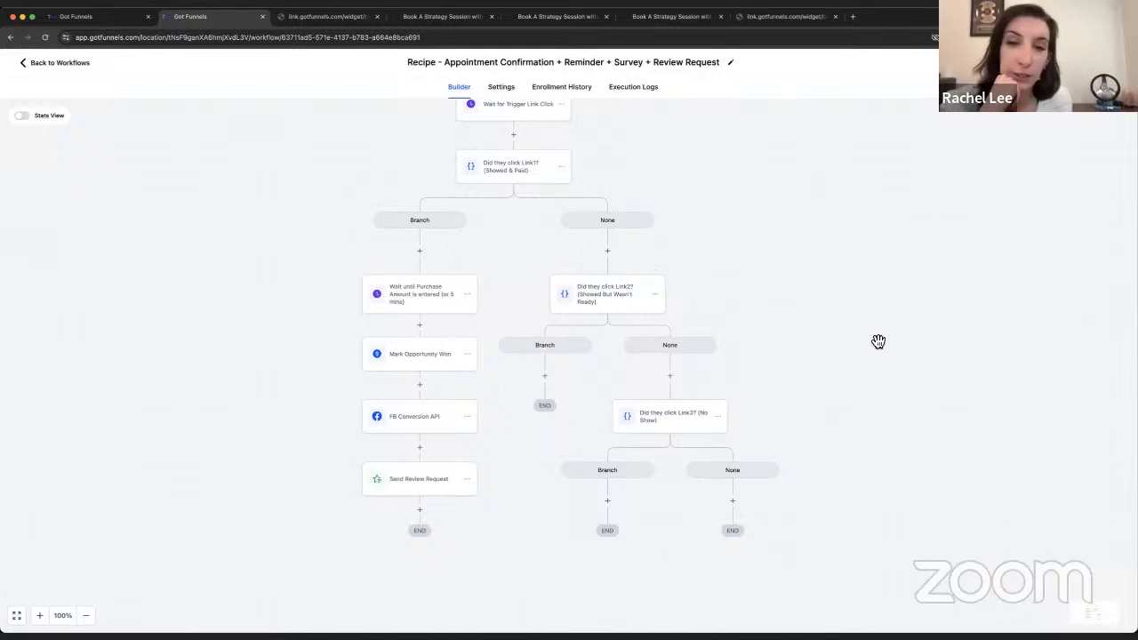
{"action": "scroll", "coordinate": [877, 341], "scroll_direction": "up", "scroll_amount": 3}
{"action": "left_click", "coordinate": [617, 407]}
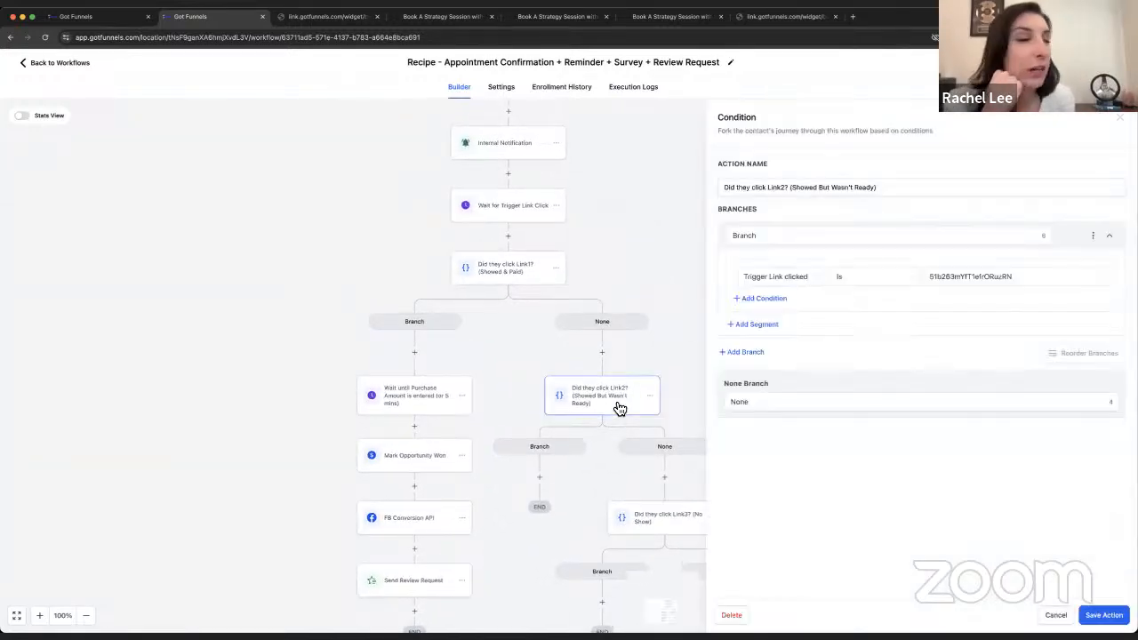
{"action": "left_click", "coordinate": [1041, 616]}
{"action": "scroll", "coordinate": [779, 420], "scroll_direction": "up", "scroll_amount": 9}
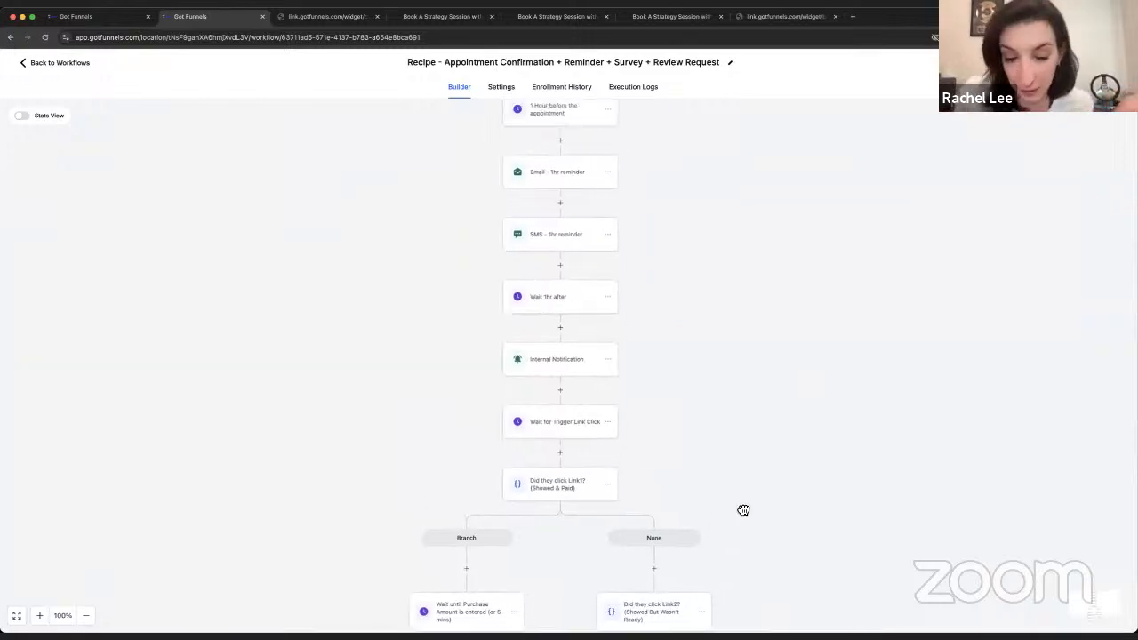
{"action": "scroll", "coordinate": [711, 431], "scroll_direction": "down", "scroll_amount": 1}
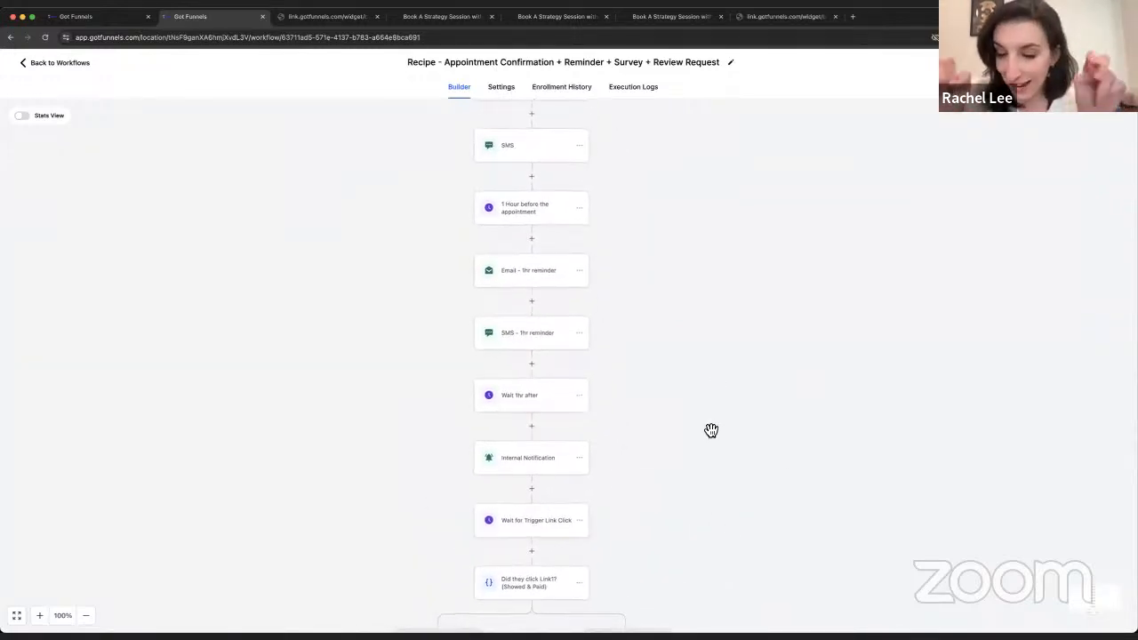
{"action": "left_click", "coordinate": [62, 63]}
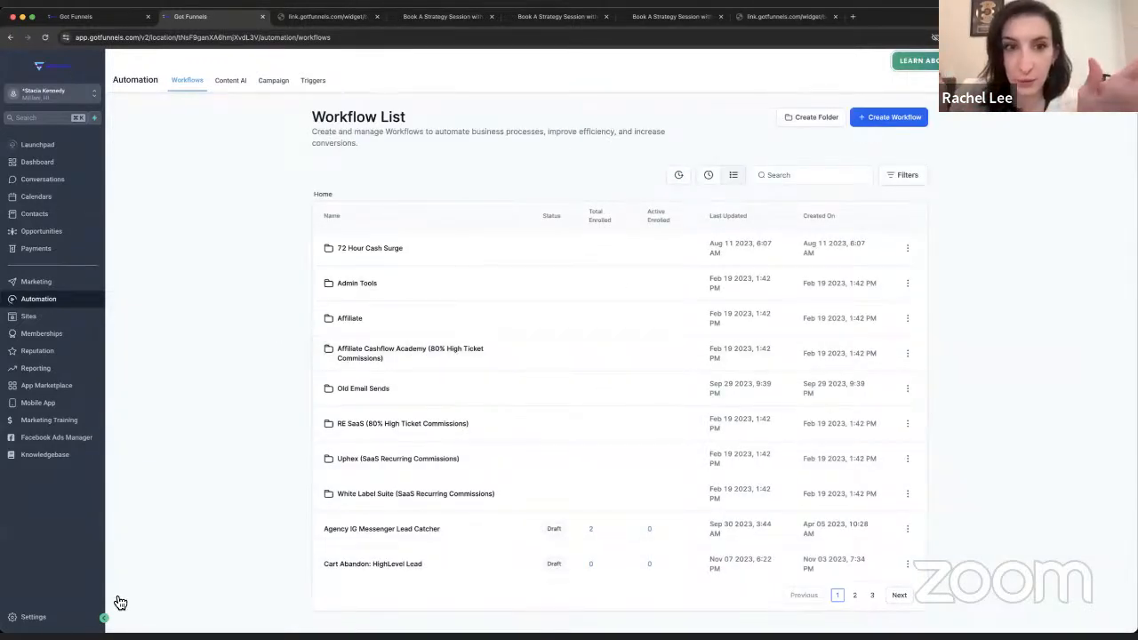
- Visit the Dashboard and Launchpad, then open Settings > My Staff with its three team members
{"action": "left_click", "coordinate": [36, 617]}
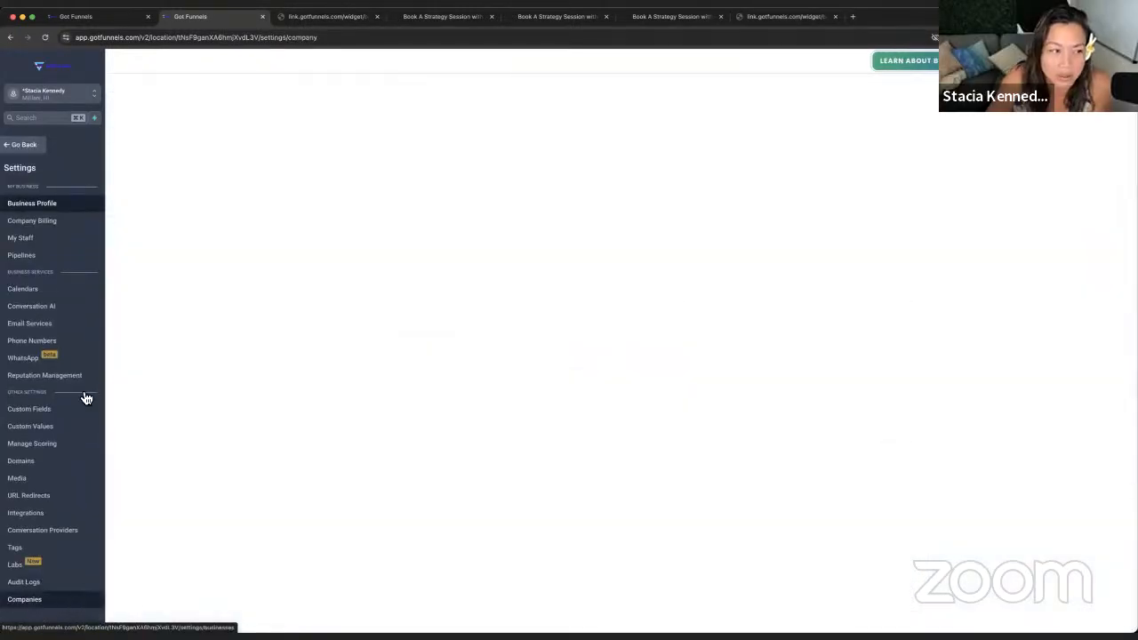
{"action": "left_click", "coordinate": [32, 148]}
{"action": "left_click", "coordinate": [45, 168]}
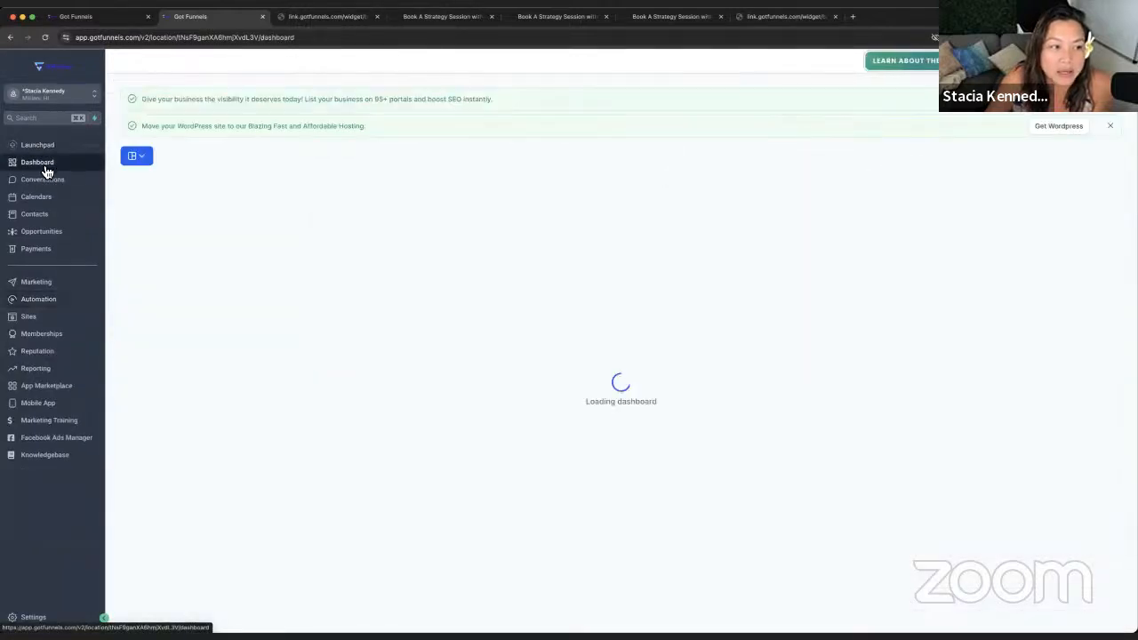
{"action": "left_click", "coordinate": [39, 155]}
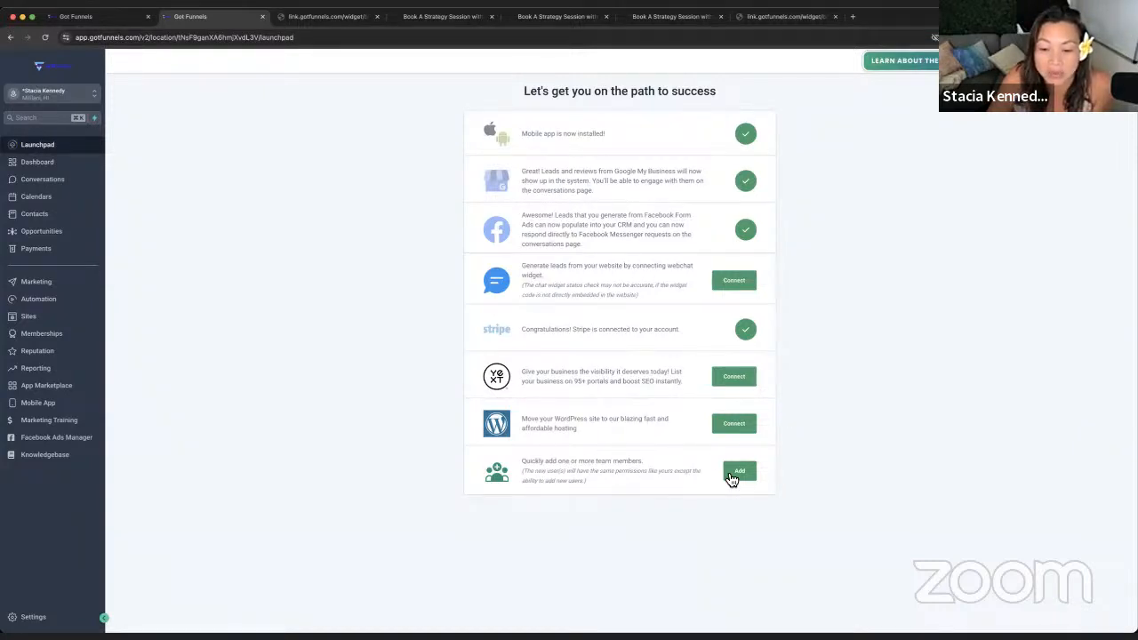
{"action": "left_click", "coordinate": [29, 616]}
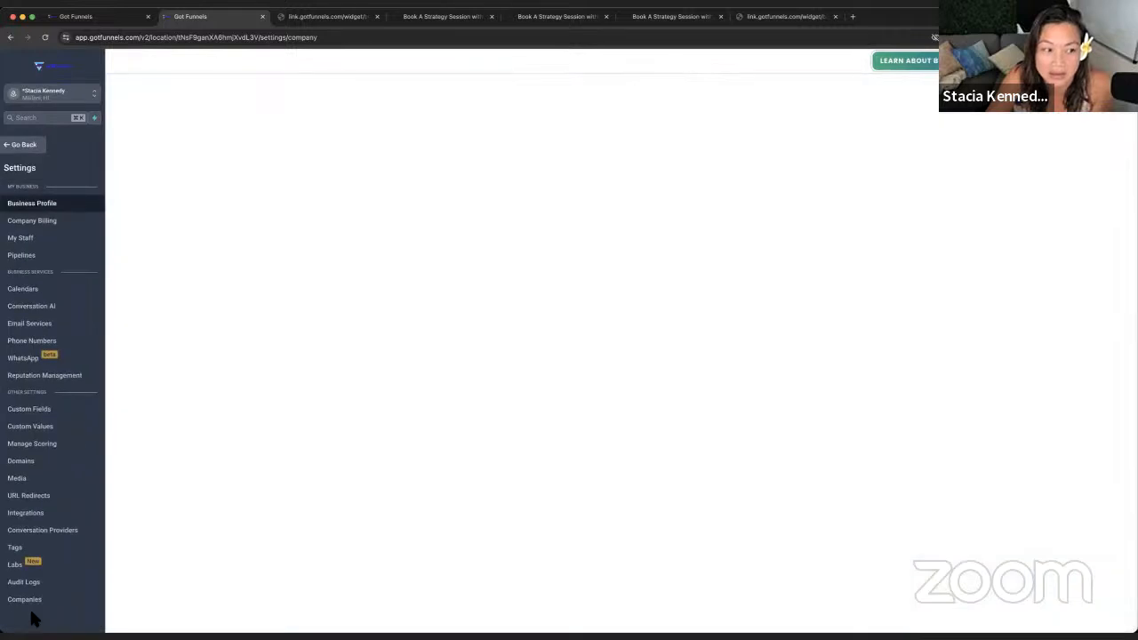
{"action": "left_click", "coordinate": [14, 237]}
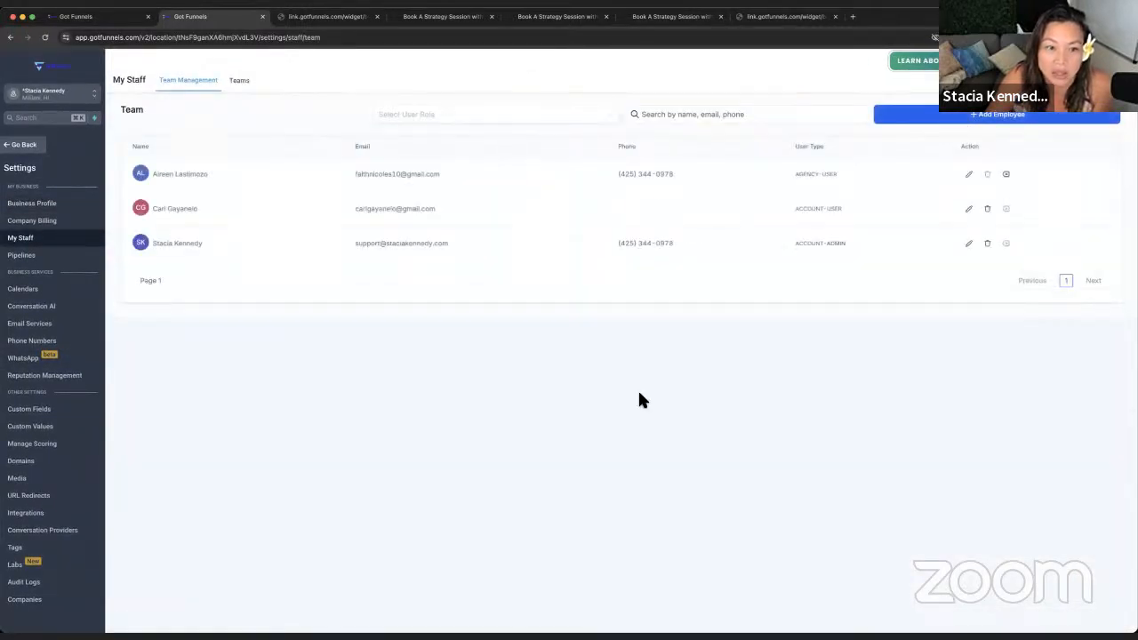
{"action": "left_click", "coordinate": [987, 118]}
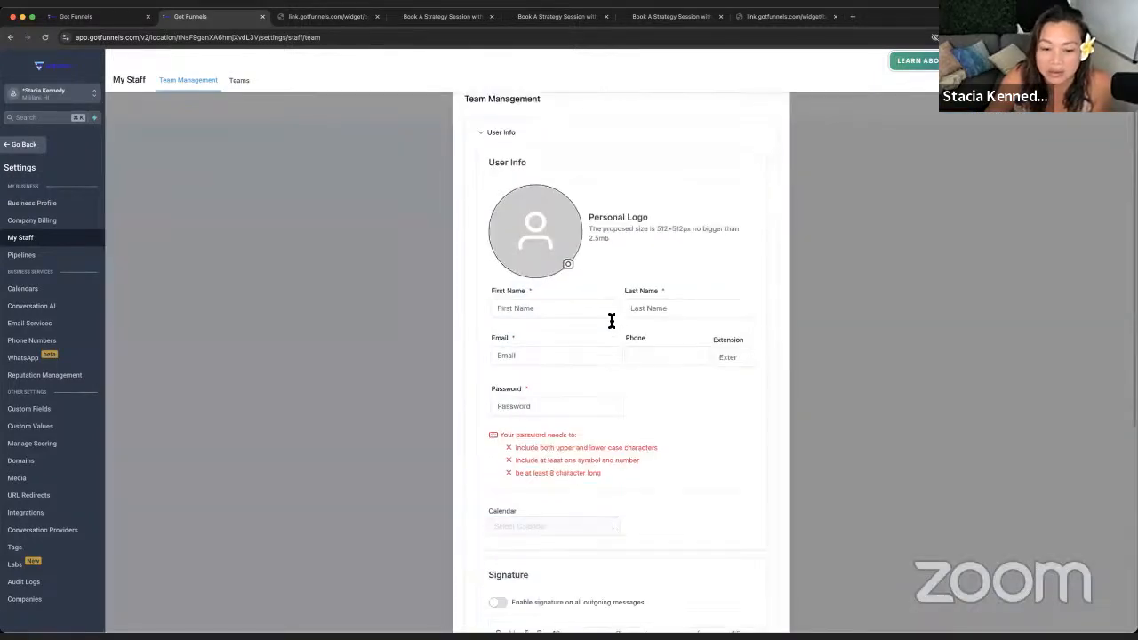
{"action": "scroll", "coordinate": [612, 320], "scroll_direction": "down", "scroll_amount": 5}
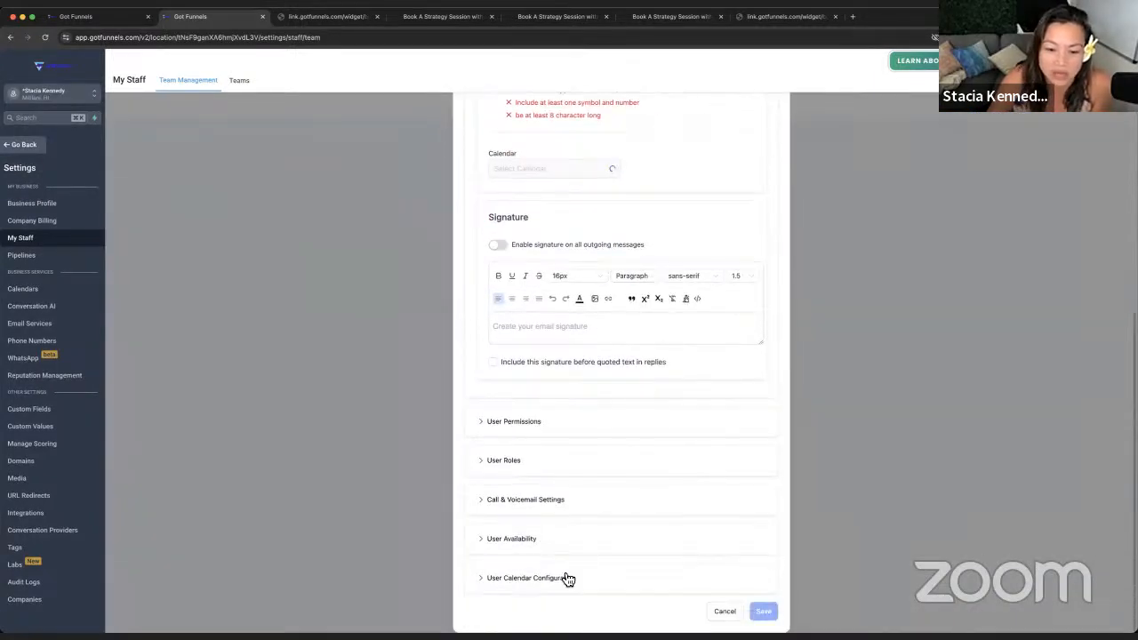
{"action": "scroll", "coordinate": [536, 323], "scroll_direction": "up", "scroll_amount": 5}
{"action": "left_click", "coordinate": [540, 347]}
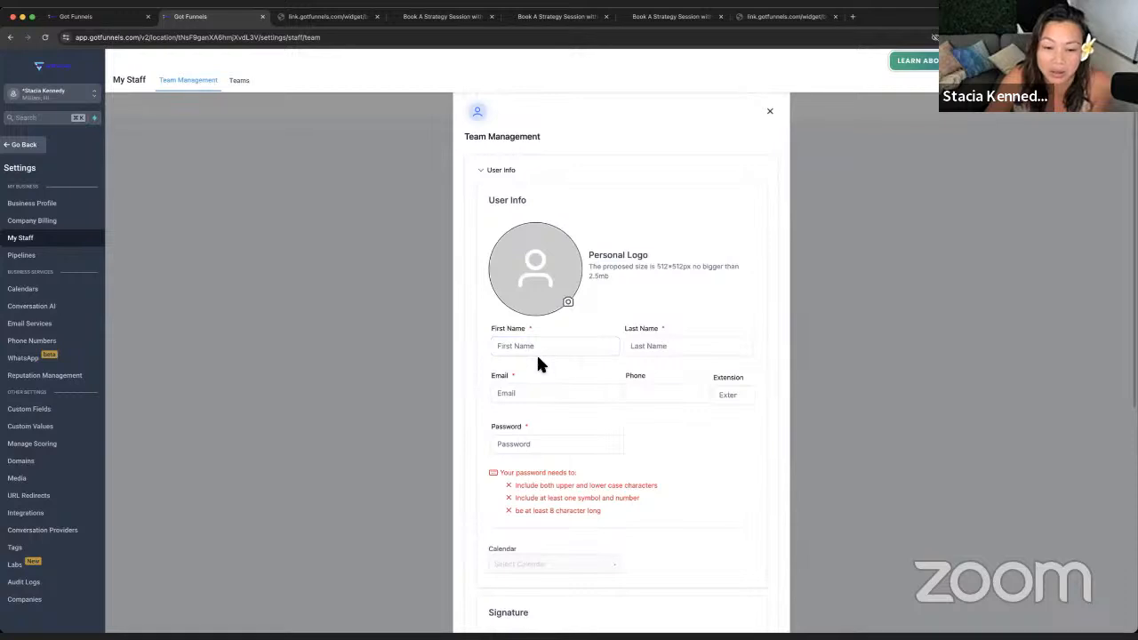
{"action": "left_click", "coordinate": [539, 346]}
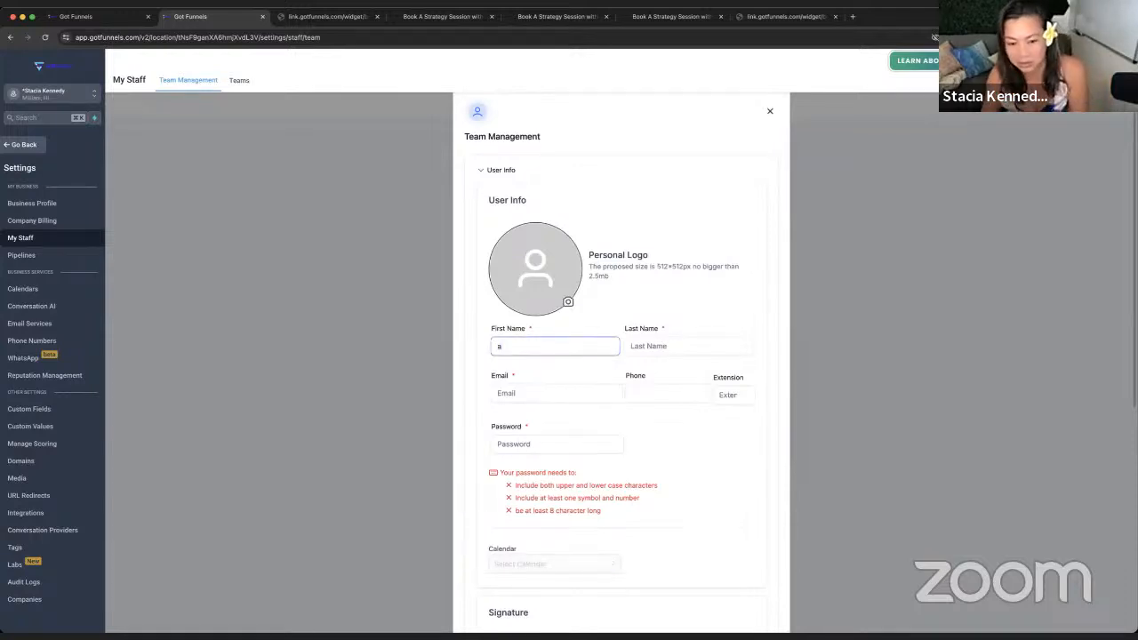
{"action": "key", "text": "Tab"}
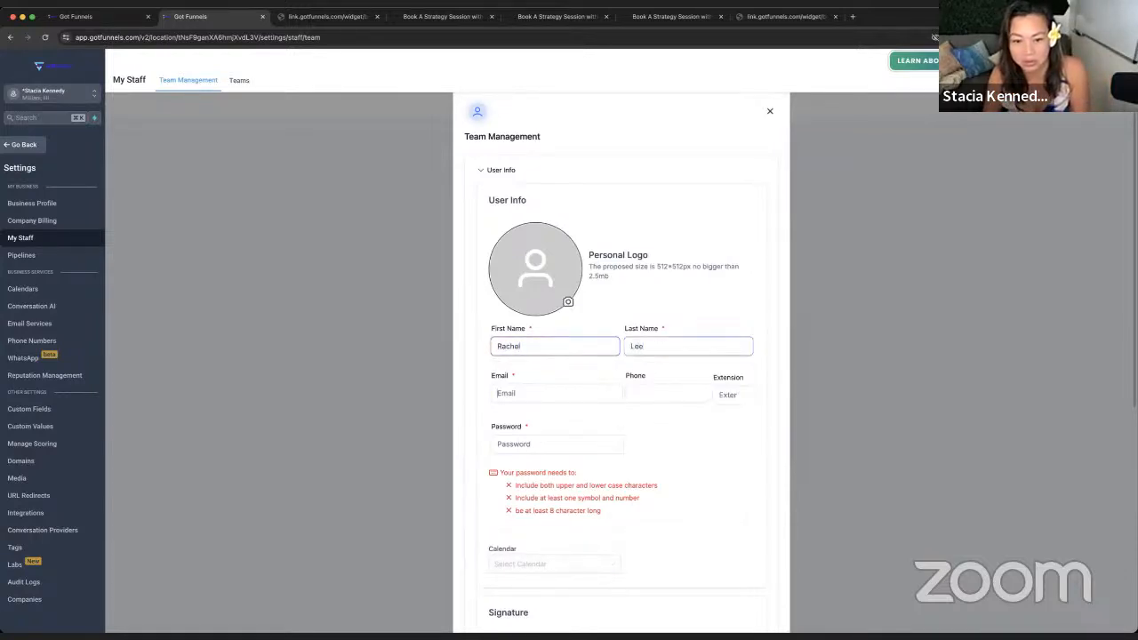
{"action": "key", "text": "Tab"}
{"action": "type", "text": "sta"}
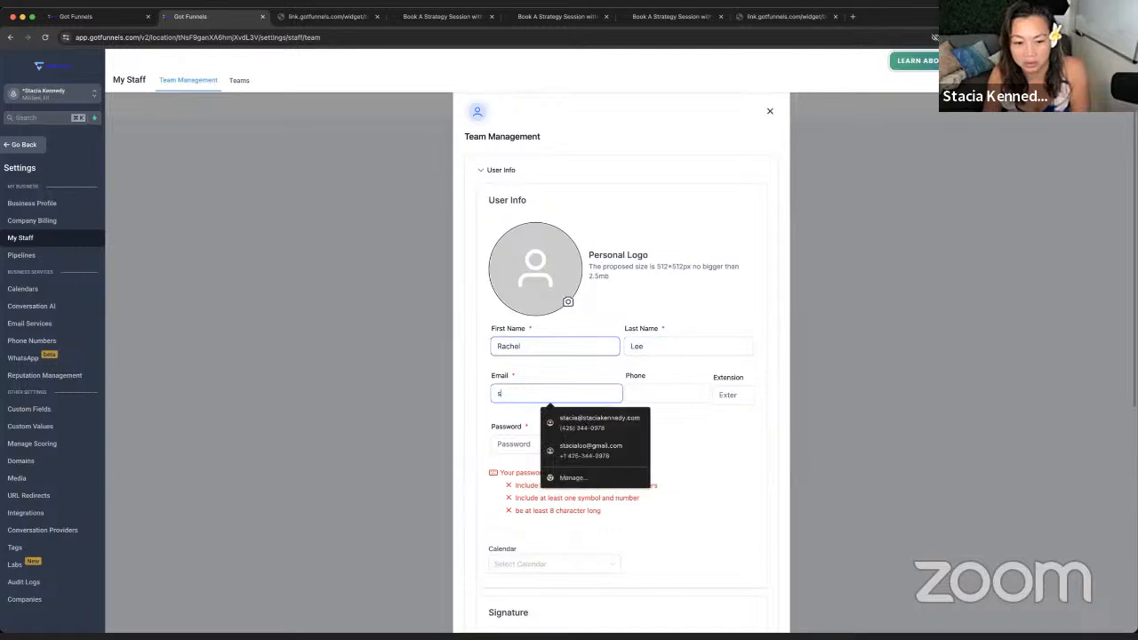
{"action": "key", "text": "BackSpace"}
{"action": "key", "text": "BackSpace"}
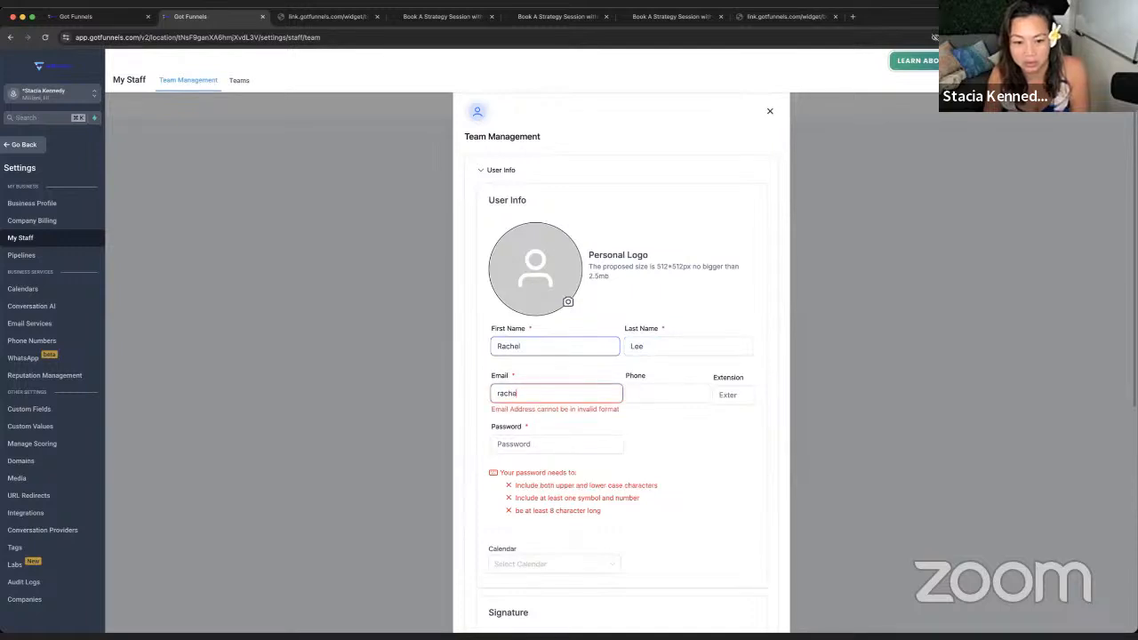
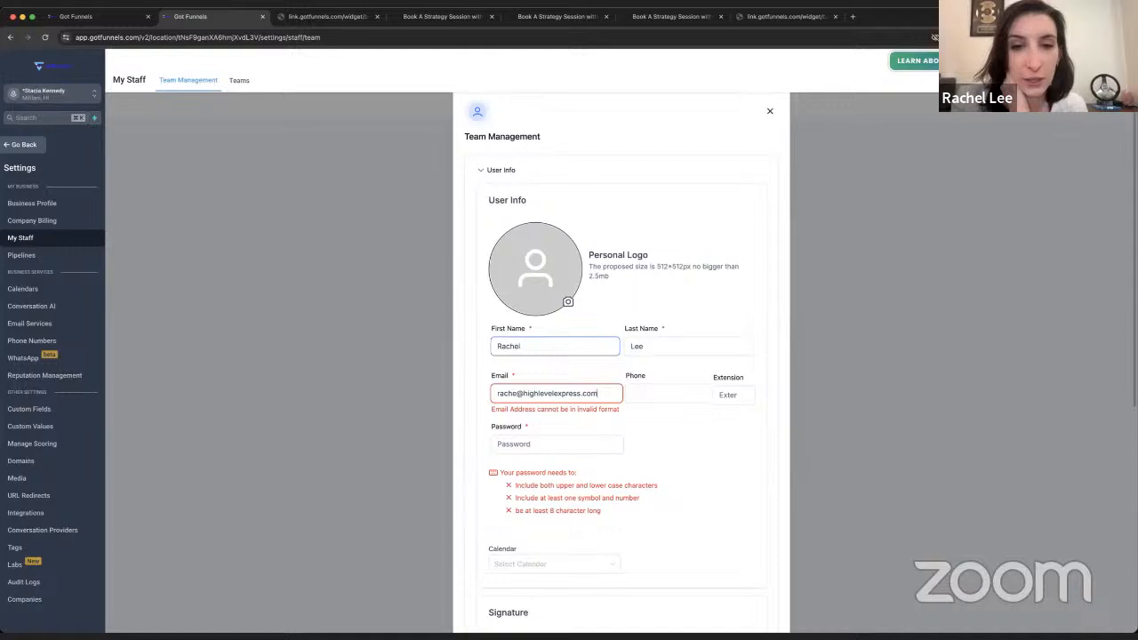
{"action": "key", "text": "Tab"}
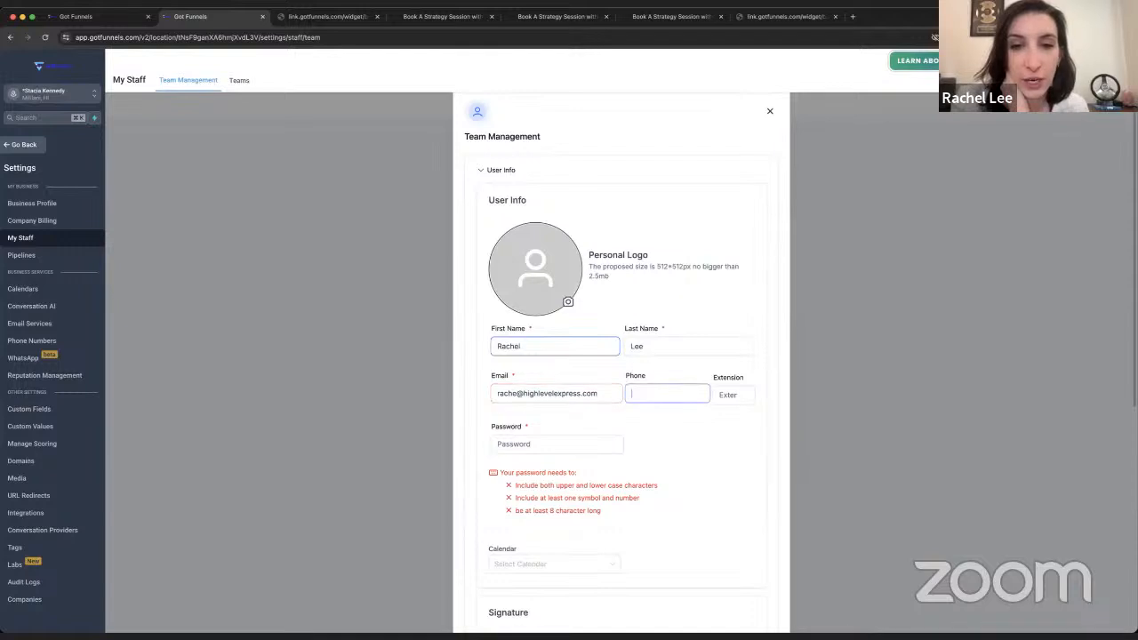
{"action": "type", "text": "fff"}
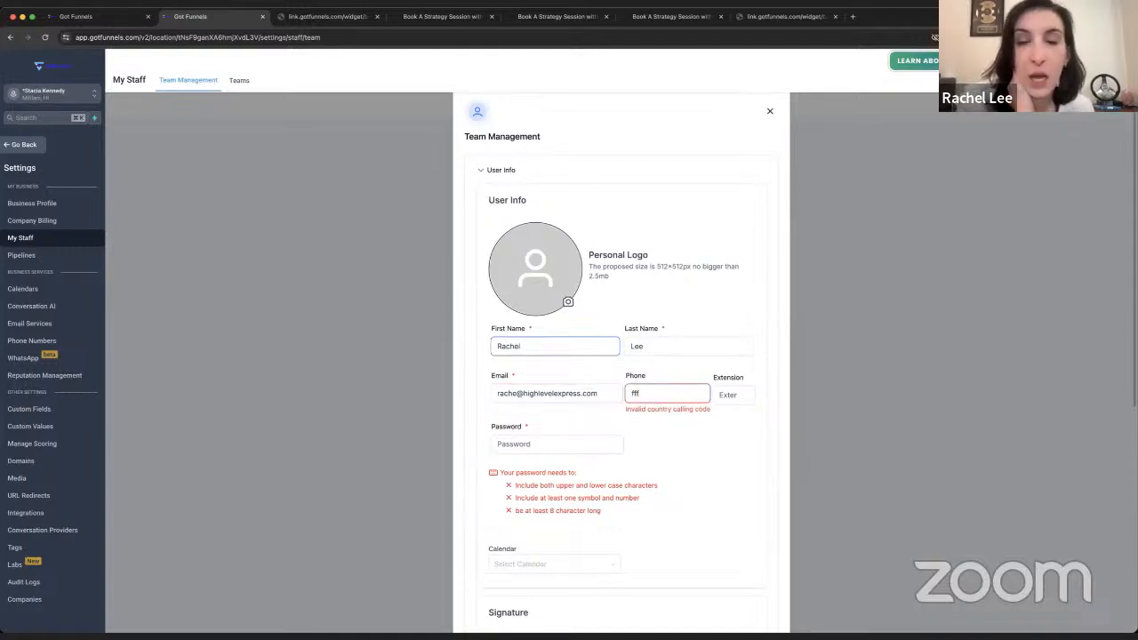
{"action": "key", "text": "BackSpace"}
{"action": "key", "text": "BackSpace"}
{"action": "key", "text": "BackSpace"}
{"action": "type", "text": "+1555555"}
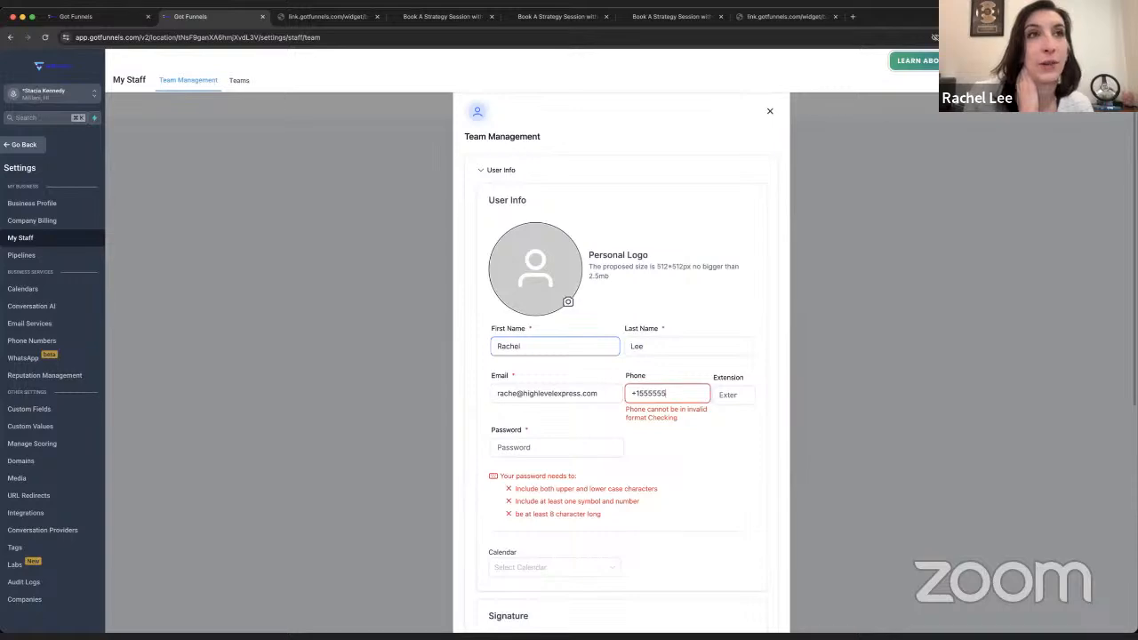
{"action": "scroll", "coordinate": [625, 465], "scroll_direction": "down", "scroll_amount": 5}
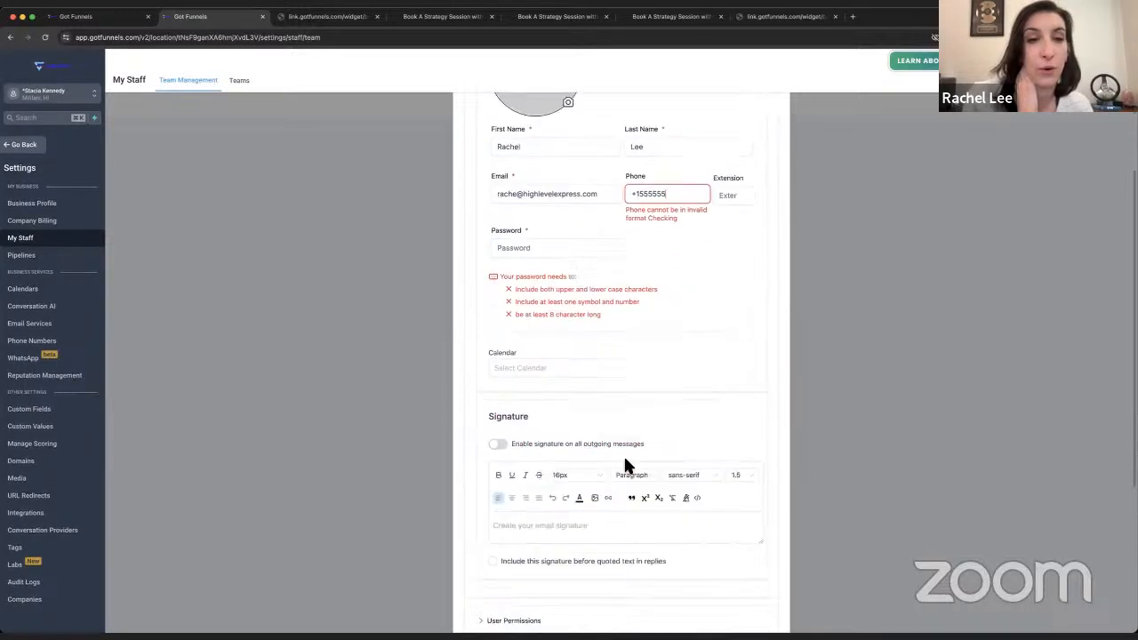
{"action": "left_click", "coordinate": [527, 423]}
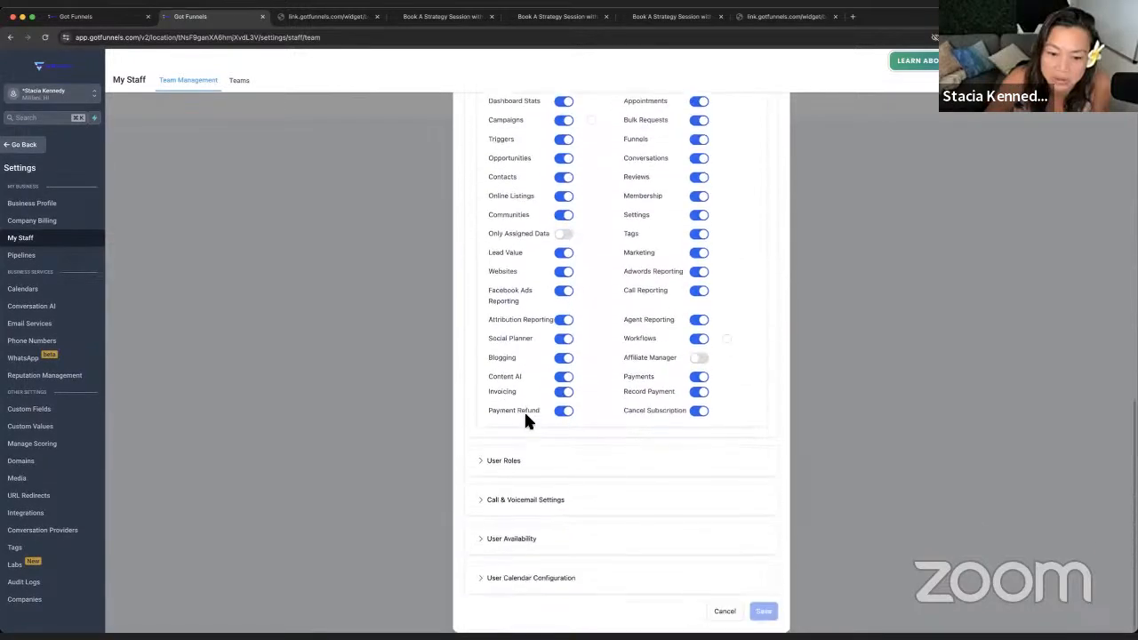
{"action": "left_click", "coordinate": [724, 612]}
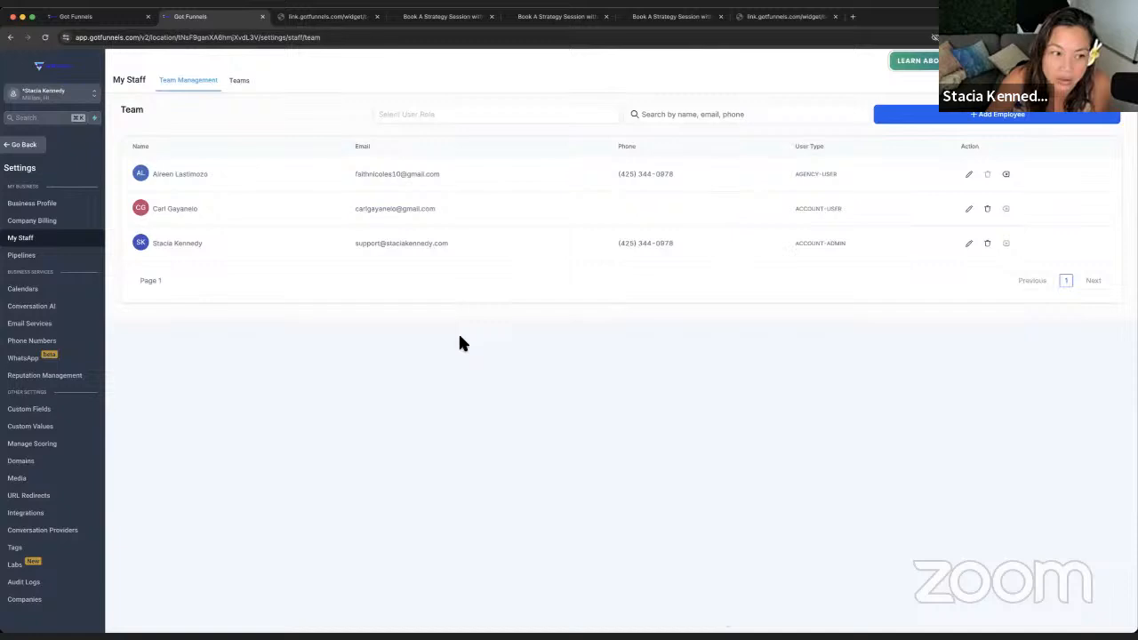
- Show the Integrations settings, scrolling past the Google, Facebook, QuickBooks and Stripe cards
{"action": "left_click", "coordinate": [74, 516]}
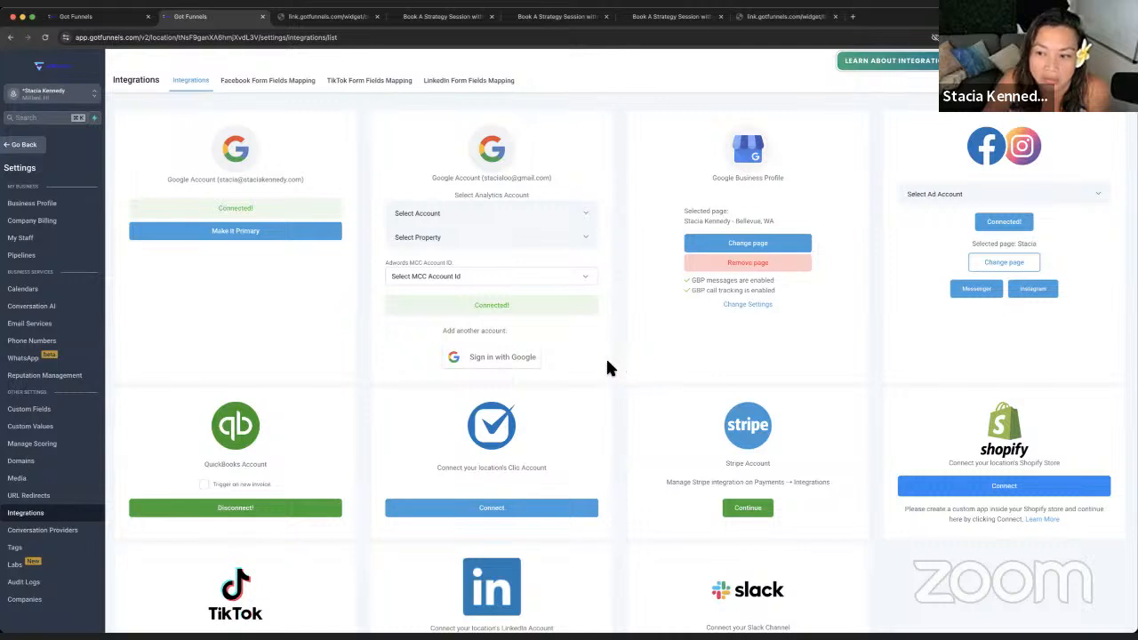
{"action": "scroll", "coordinate": [605, 358], "scroll_direction": "down", "scroll_amount": 3}
{"action": "scroll", "coordinate": [605, 369], "scroll_direction": "up", "scroll_amount": 1}
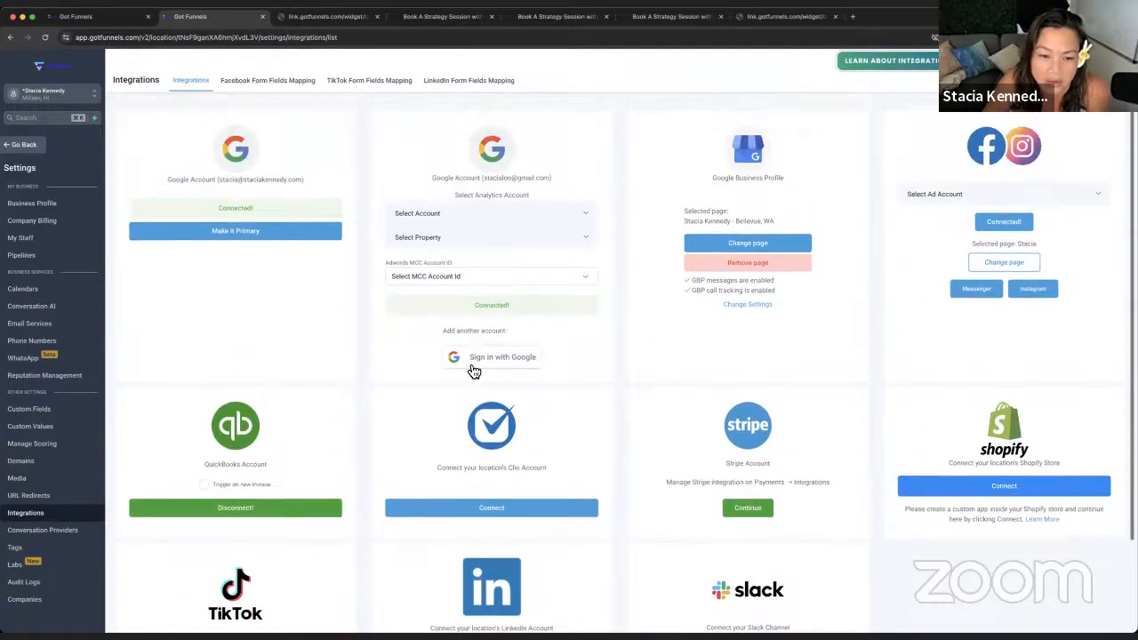